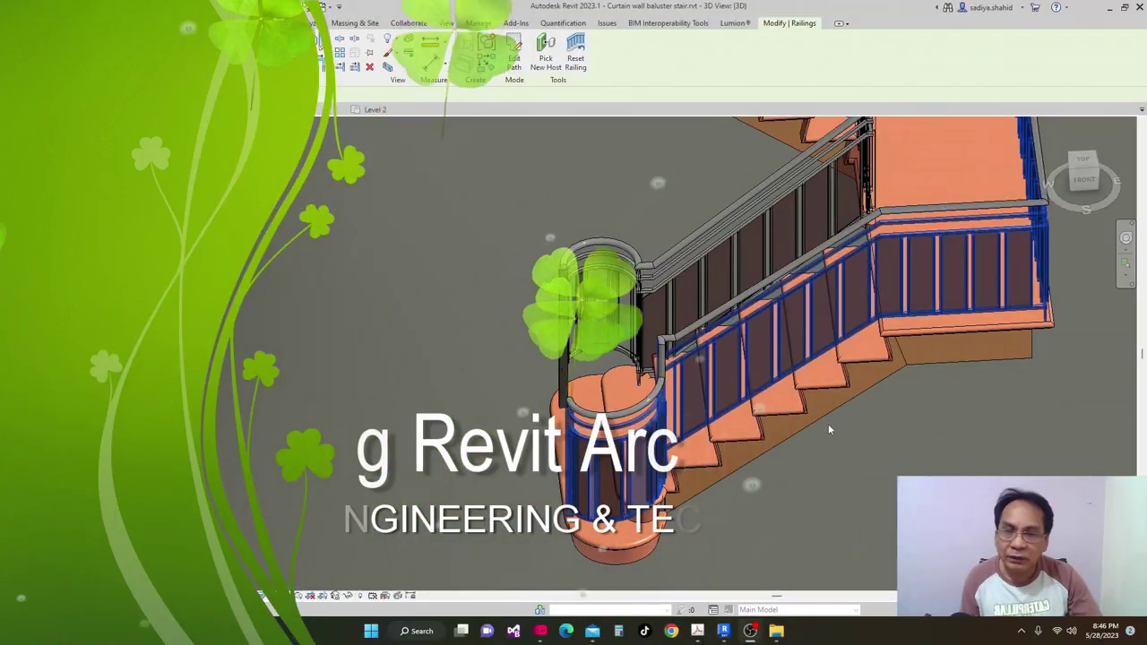
# Orbit the curtain-wall baluster stair model to review it from several angles.
pyautogui.keyDown('shift'); pyautogui.moveTo(828, 430); pyautogui.dragTo(782, 387, button='middle'); pyautogui.keyUp('shift')
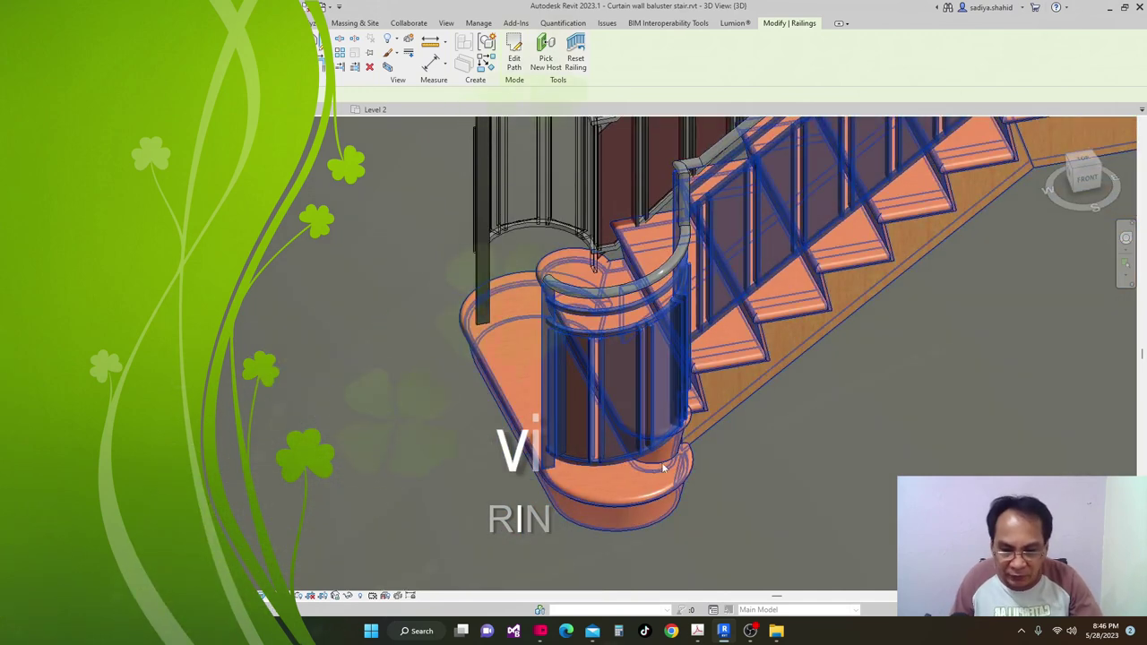
pyautogui.keyDown('shift'); pyautogui.moveTo(684, 464); pyautogui.dragTo(684, 501, button='middle'); pyautogui.keyUp('shift')
pyautogui.moveTo(591, 458); pyautogui.dragTo(695, 473, button='middle')
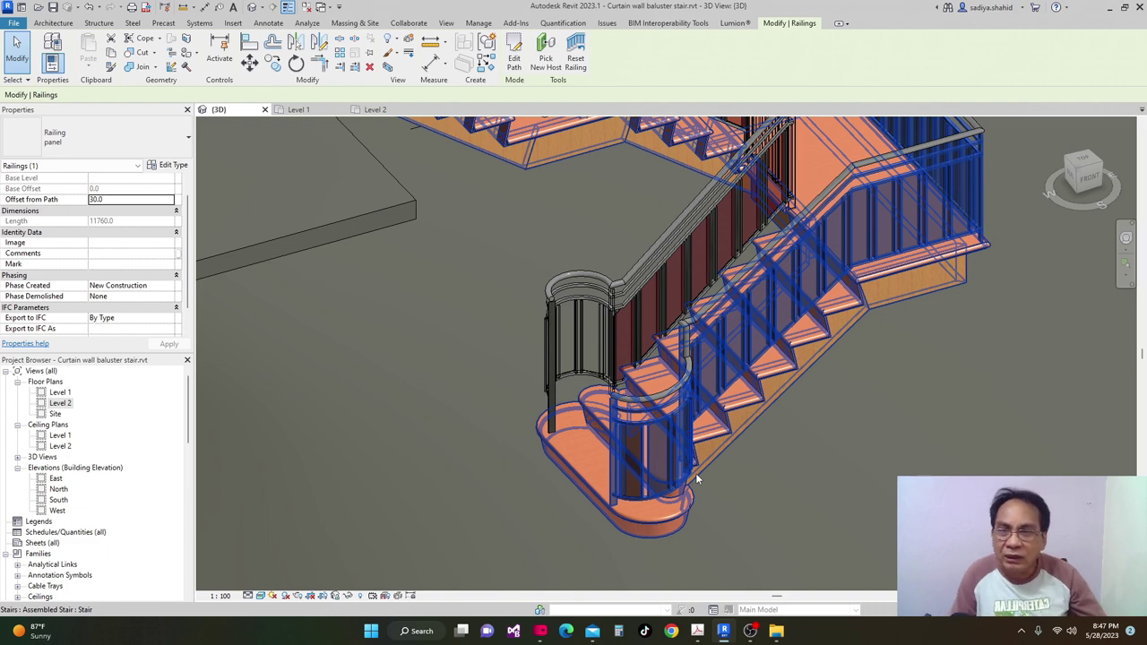
pyautogui.keyDown('shift'); pyautogui.moveTo(927, 404); pyautogui.dragTo(861, 467, button='middle'); pyautogui.keyUp('shift')
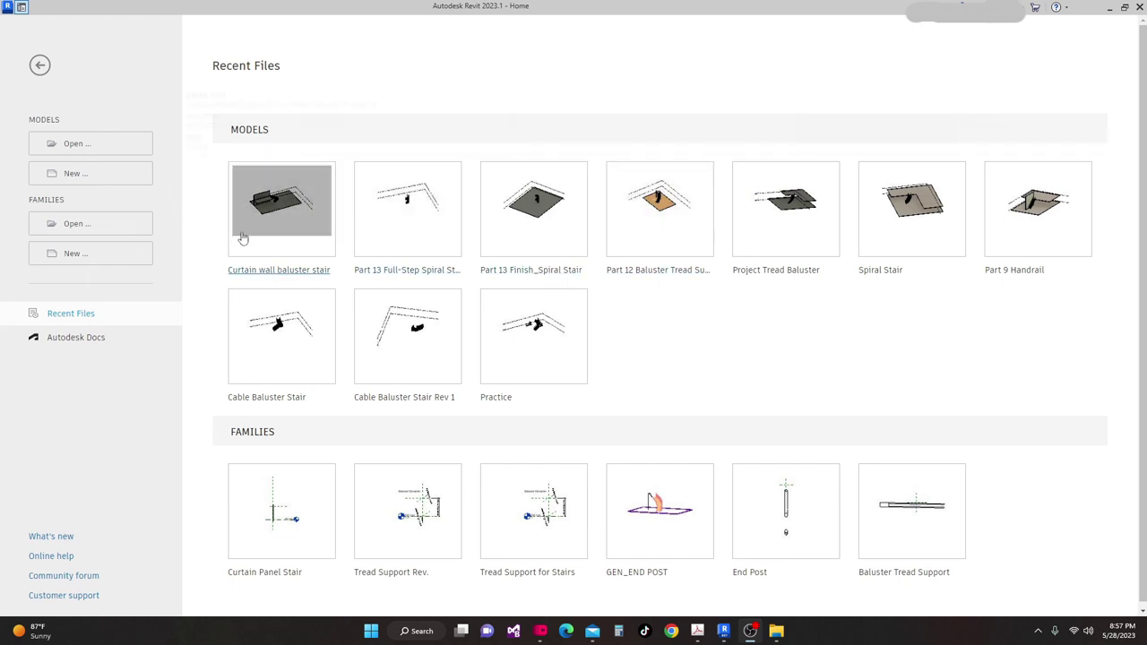
# Create a new project from the Metric-Architectural Template and start a stair.
pyautogui.click(74, 175)
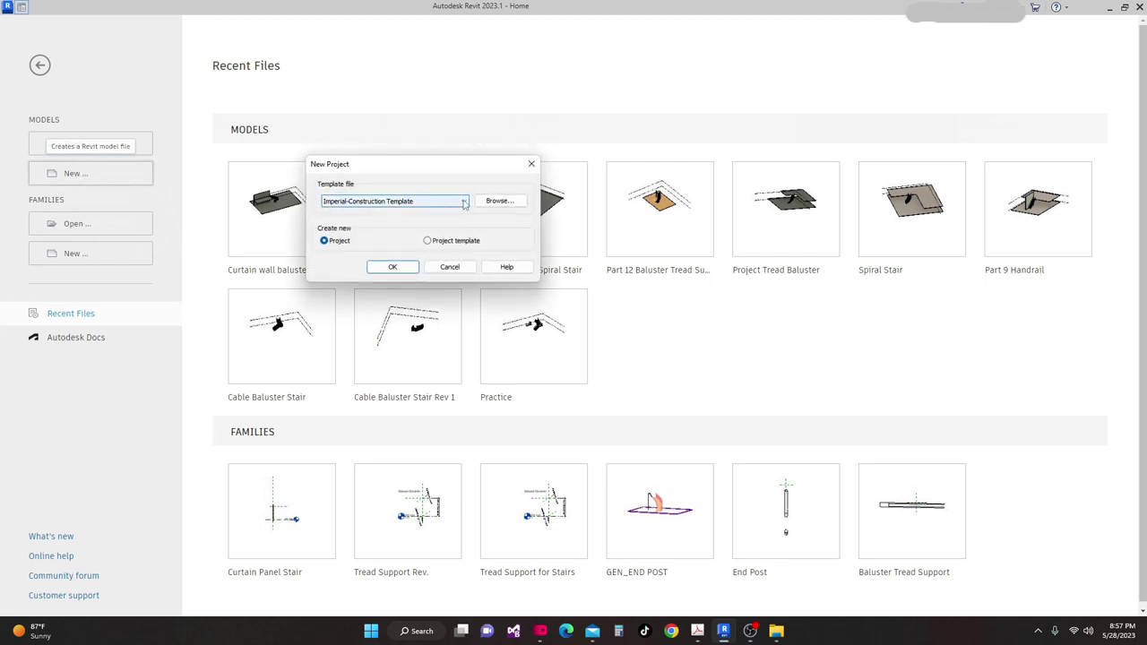
pyautogui.click(465, 203)
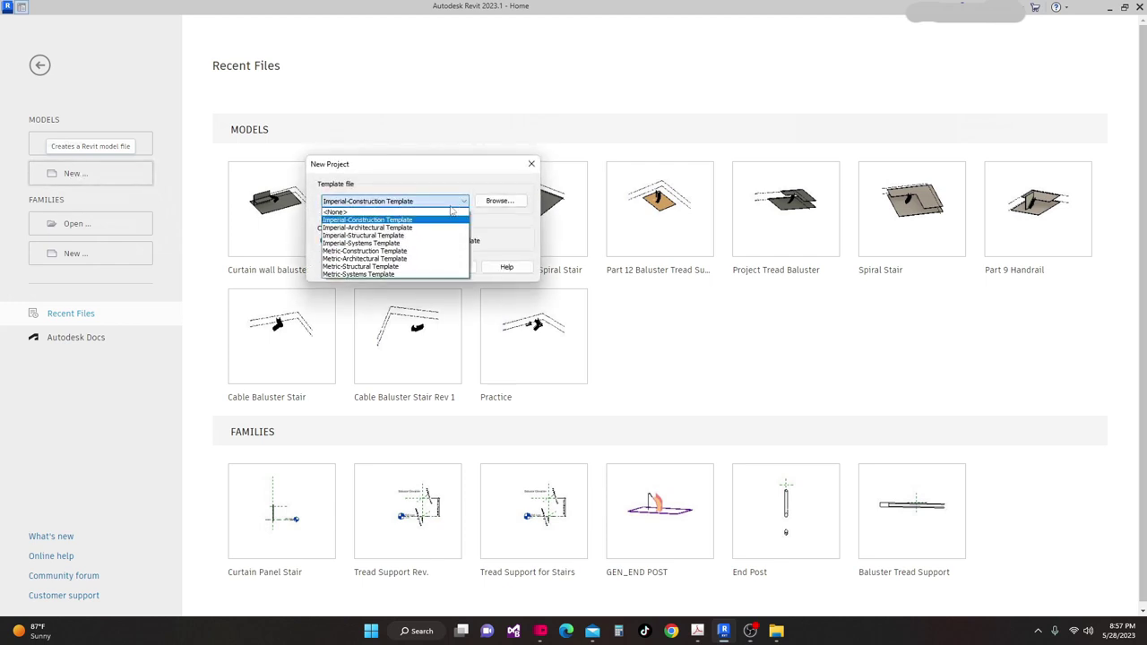
pyautogui.click(381, 259)
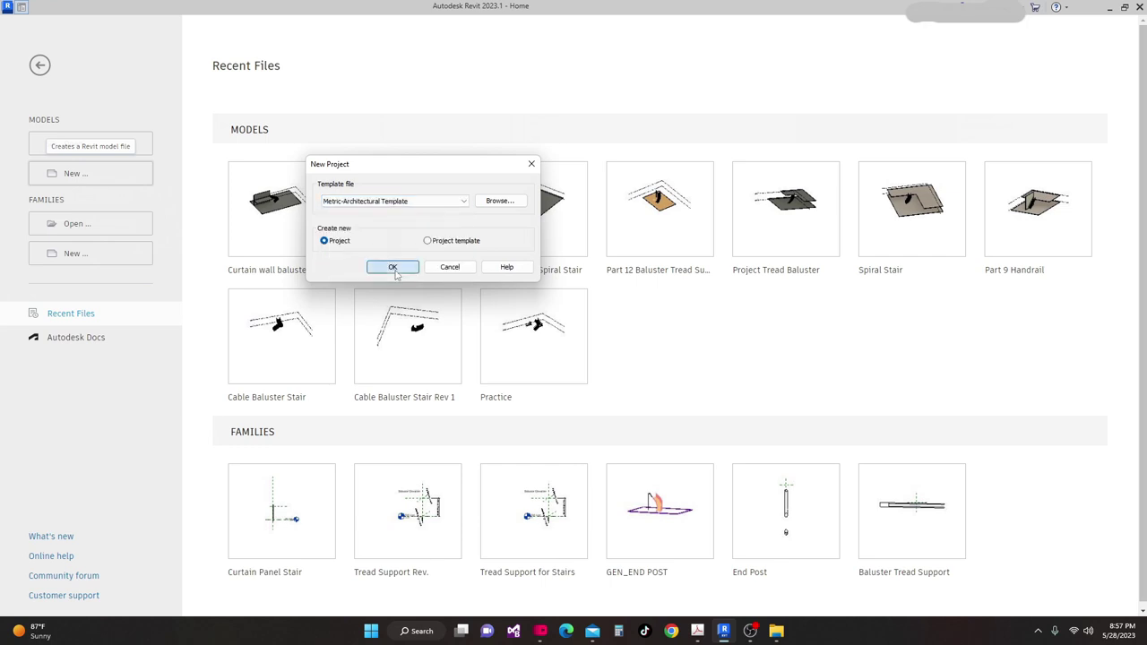
pyautogui.click(394, 268)
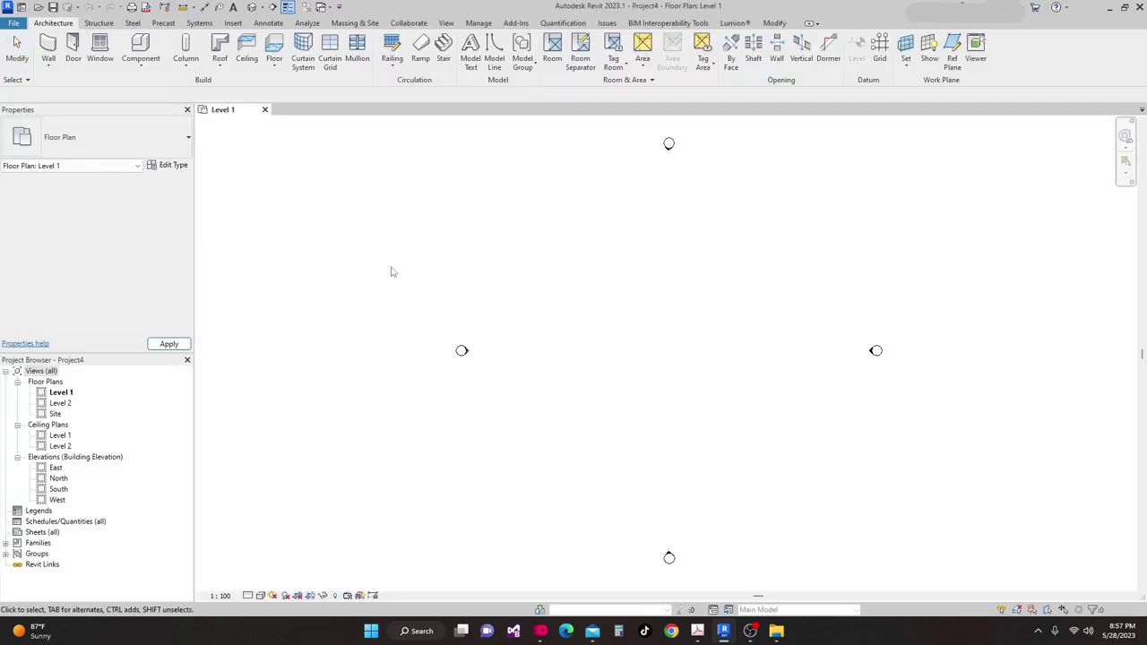
pyautogui.click(442, 57)
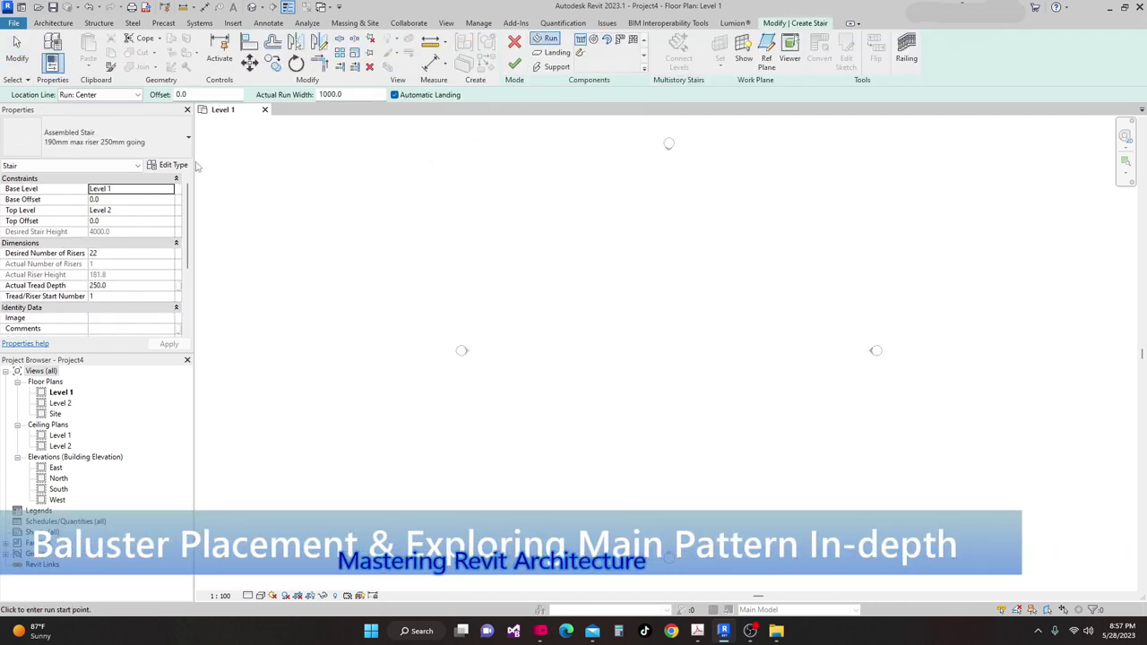
# Set the stair's actual run width to 1500 and location line to Run: Left.
pyautogui.moveTo(365, 93); pyautogui.dragTo(330, 95)
pyautogui.write('1')
pyautogui.scroll(2, 627, 287)
pyautogui.moveTo(604, 331); pyautogui.dragTo(558, 238, button='middle')
pyautogui.scroll(2, 602, 296)
pyautogui.scroll(-2, 568, 287)
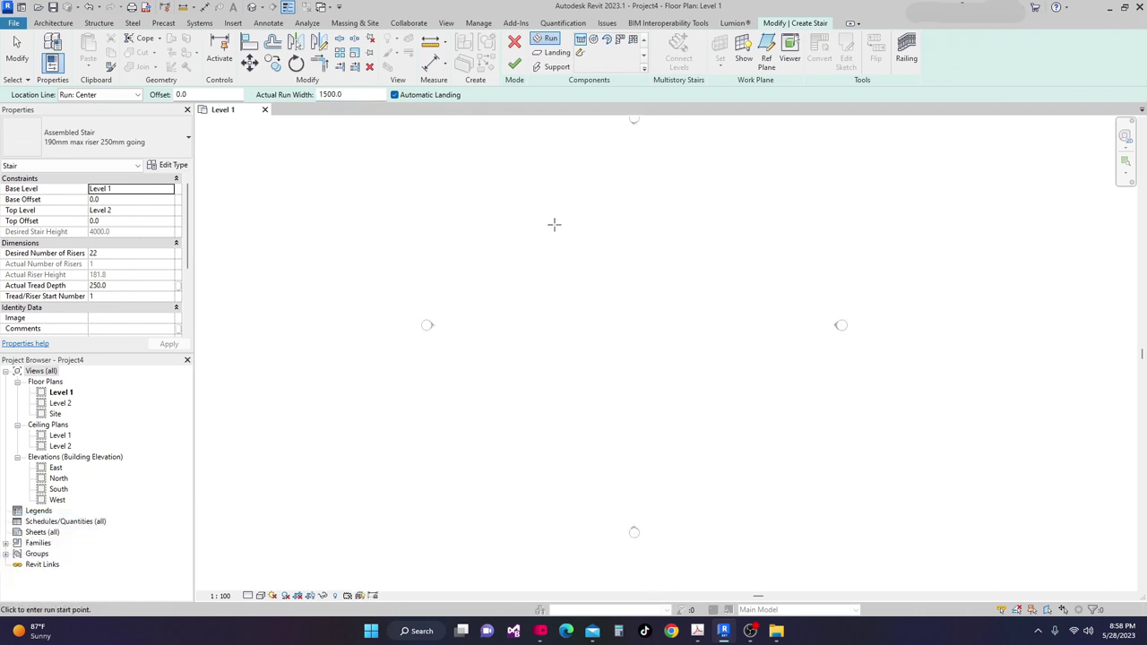
pyautogui.click(135, 95)
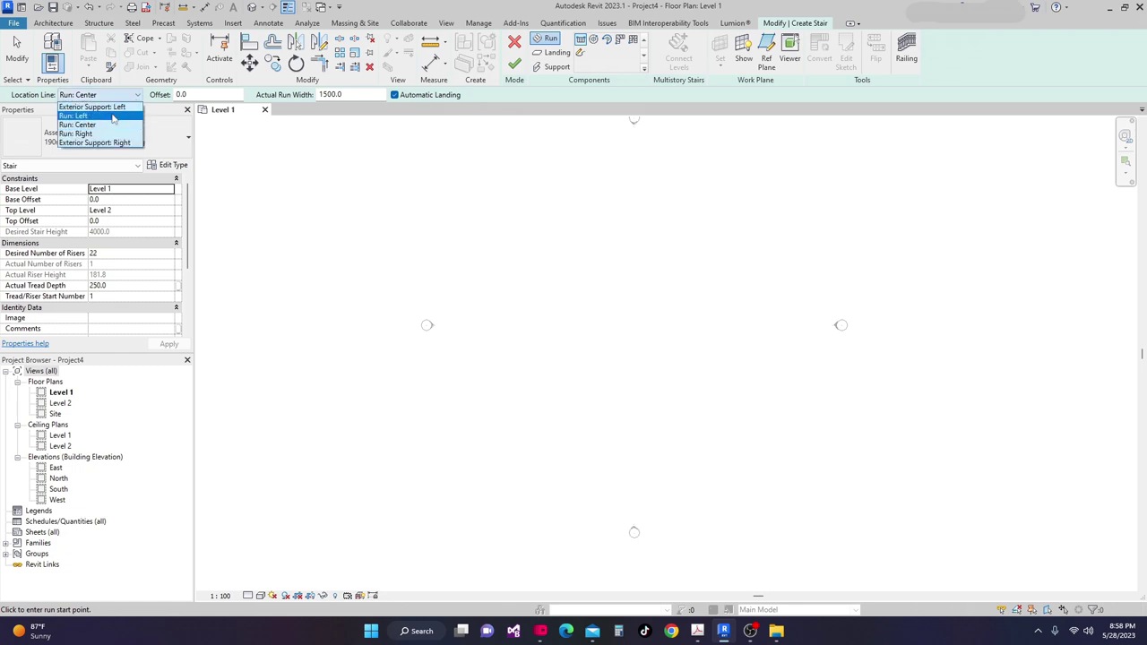
pyautogui.click(76, 116)
# Sketch three runs of 8, 7 and 7 risers forming a U-shaped stair, then finish.
pyautogui.scroll(1, 574, 300)
pyautogui.click(568, 303)
pyautogui.scroll(2, 595, 303)
pyautogui.scroll(3, 574, 304)
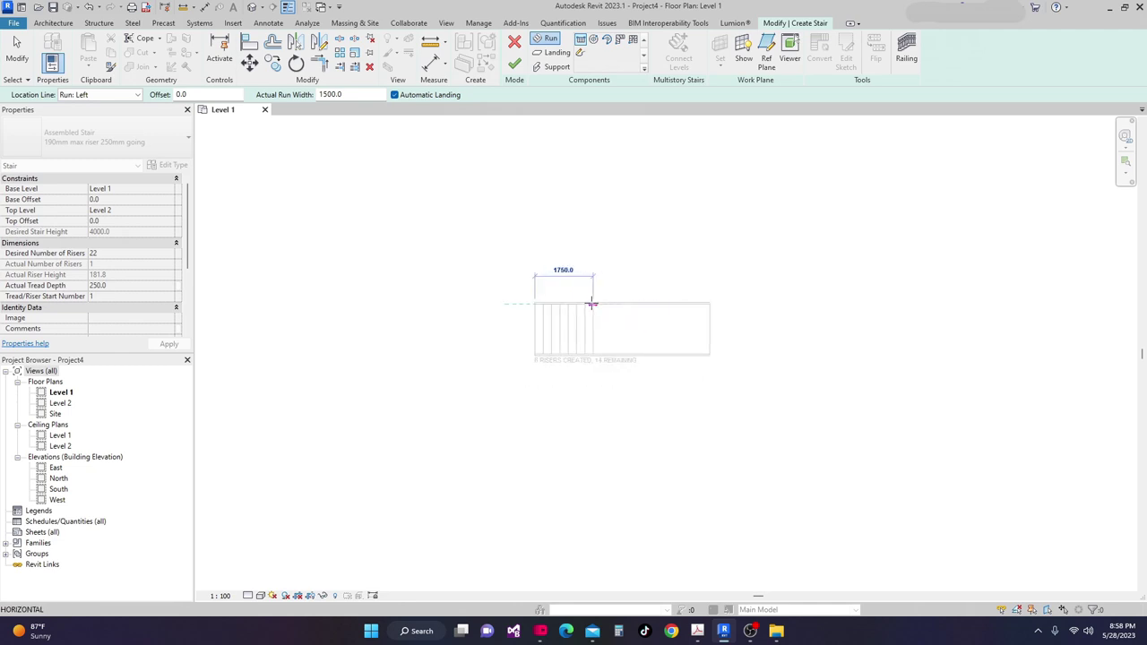
pyautogui.click(592, 304)
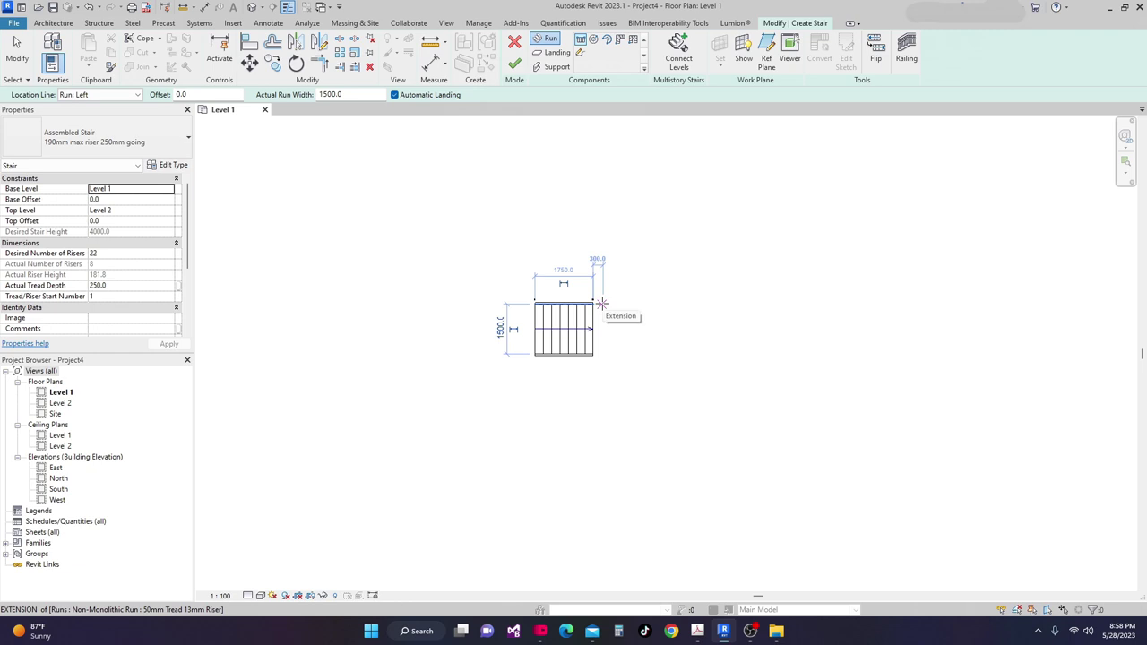
pyautogui.click(601, 304)
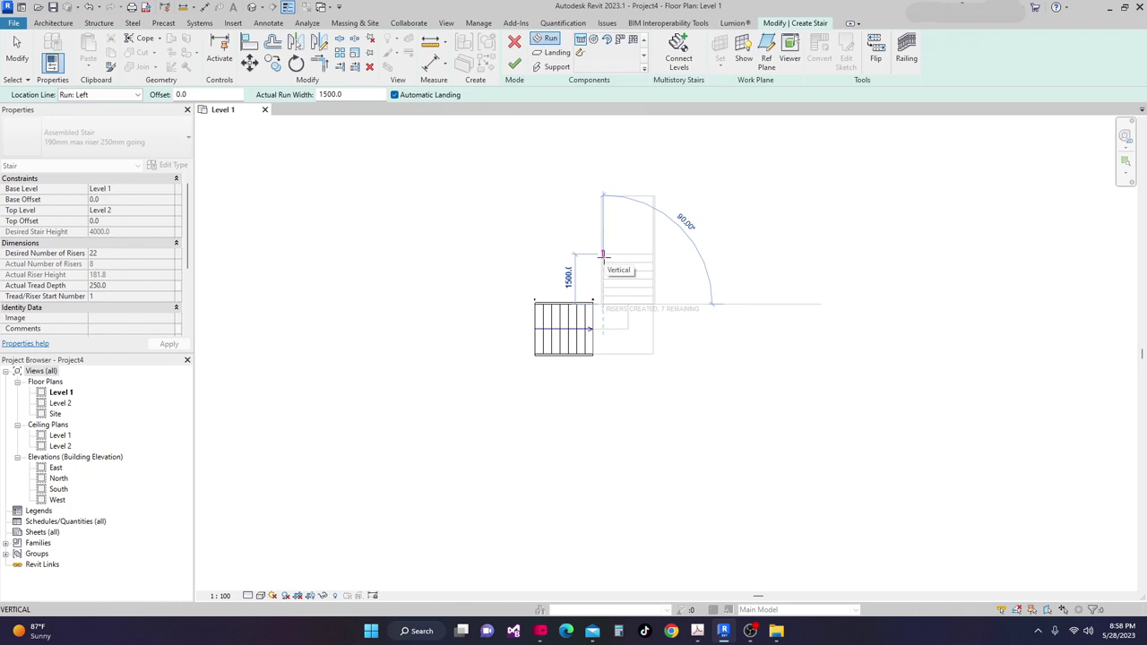
pyautogui.scroll(2, 602, 256)
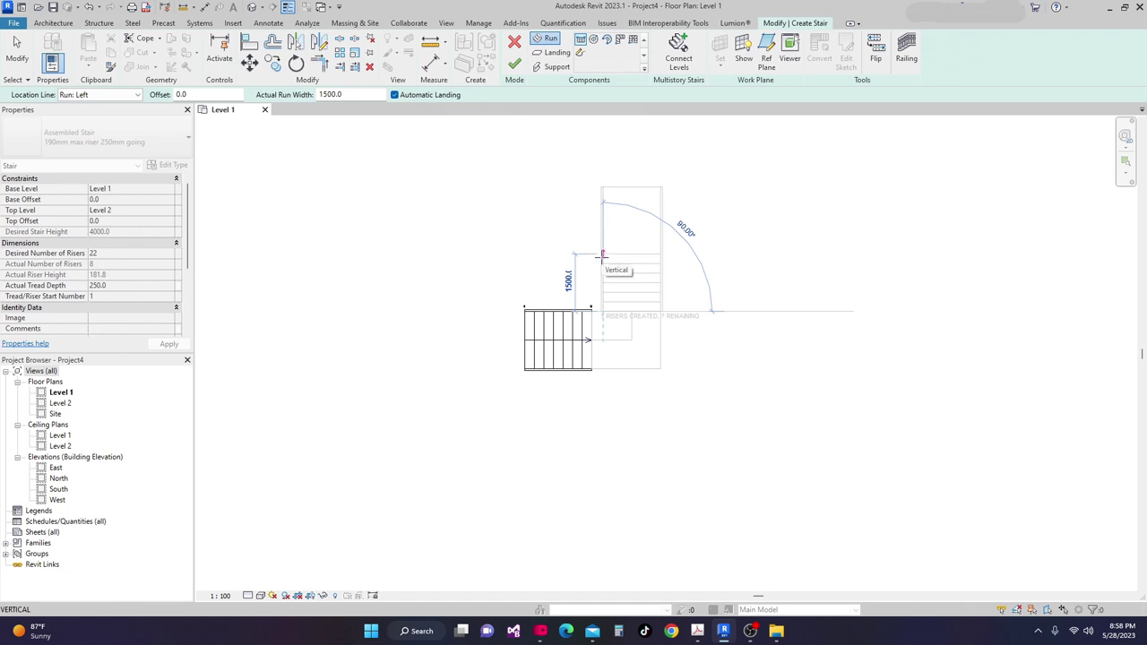
pyautogui.click(602, 255)
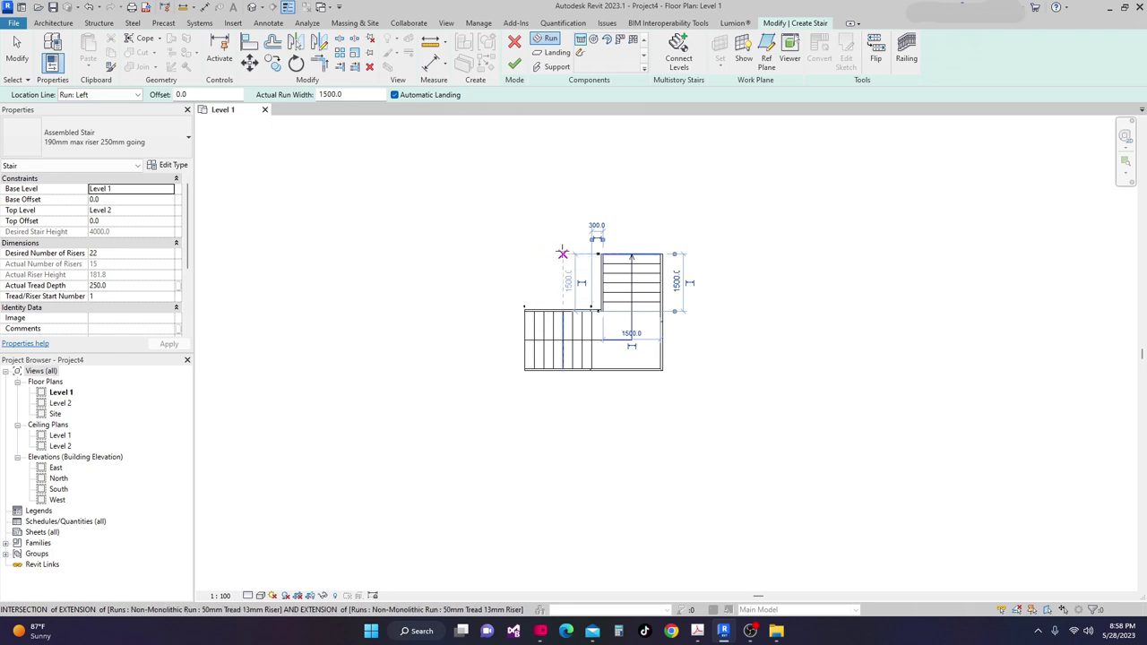
pyautogui.click(562, 254)
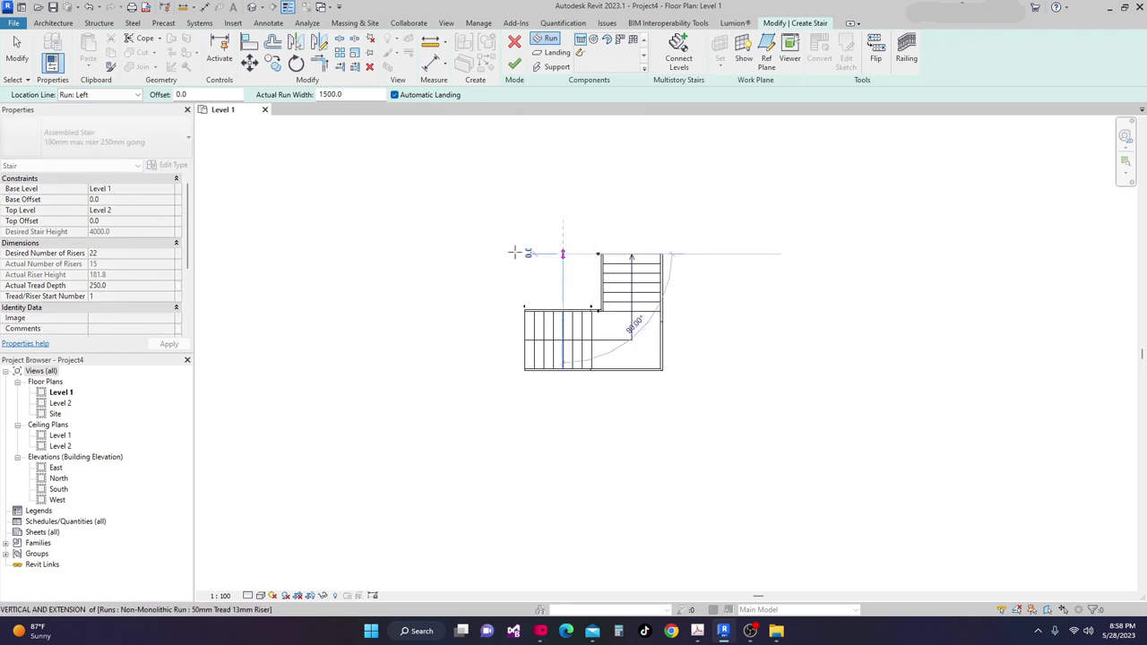
pyautogui.click(409, 257)
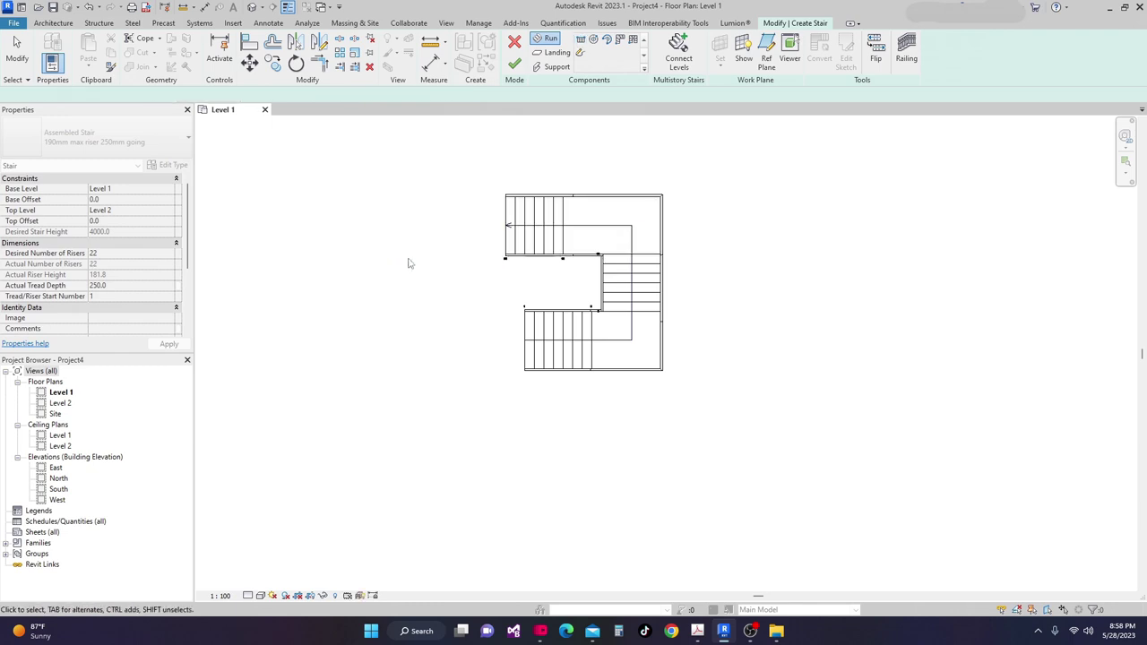
pyautogui.press('Escape')
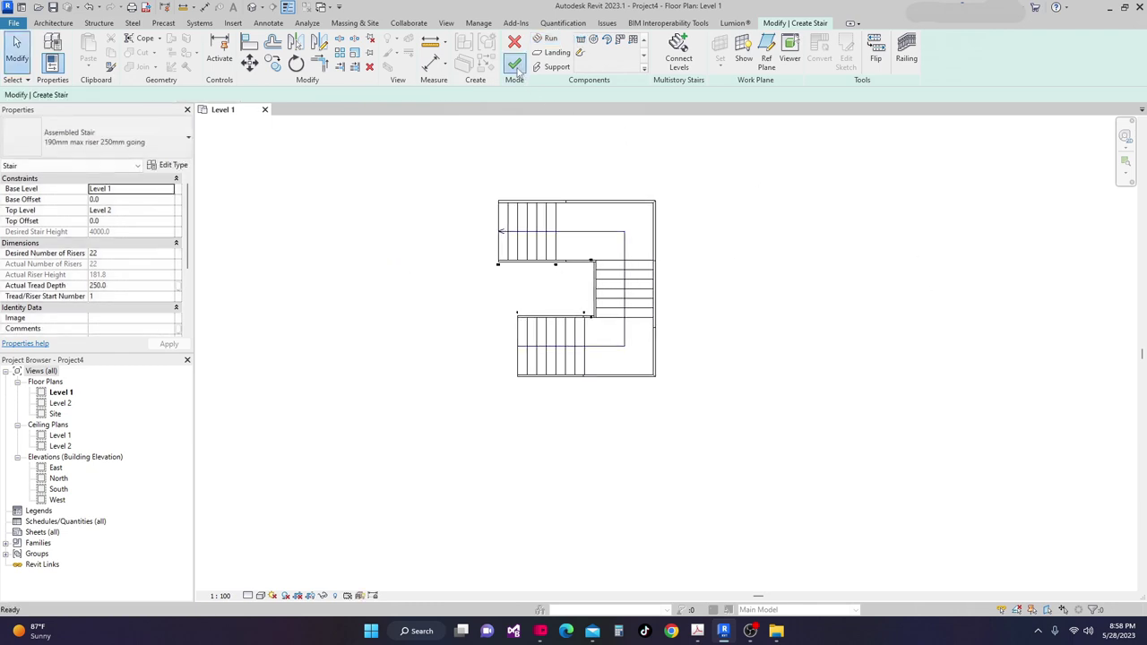
pyautogui.click(516, 70)
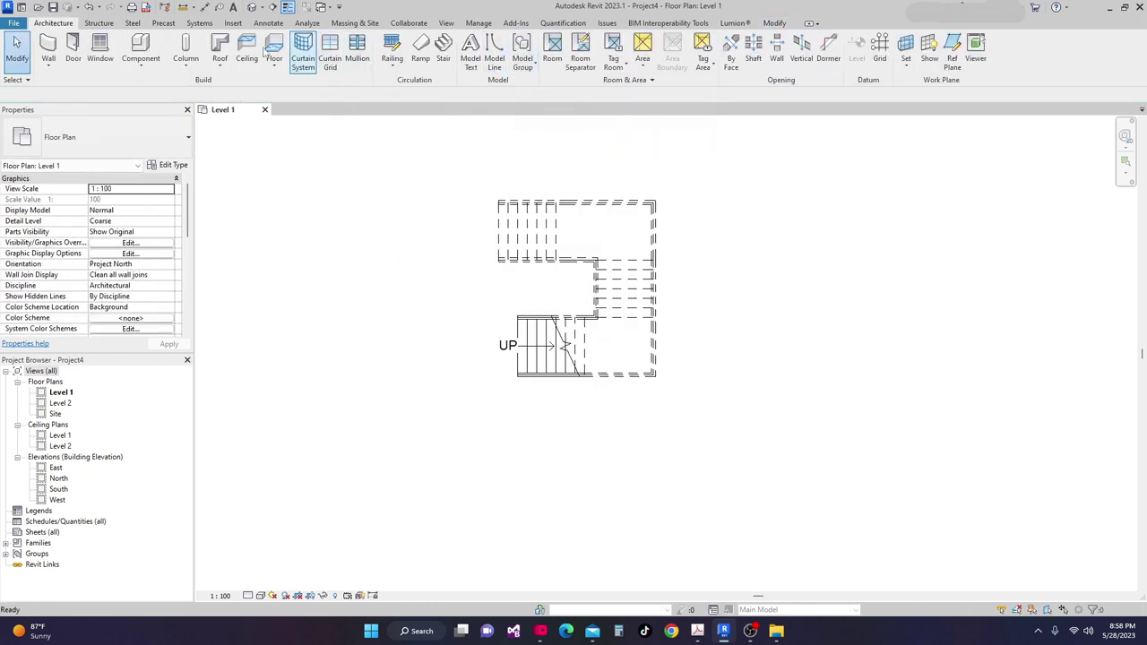
# Open the default 3D view and orbit around the new stair.
pyautogui.press('3')
pyautogui.press('d')
pyautogui.keyDown('shift'); pyautogui.moveTo(777, 401); pyautogui.dragTo(669, 431, button='middle'); pyautogui.keyUp('shift')
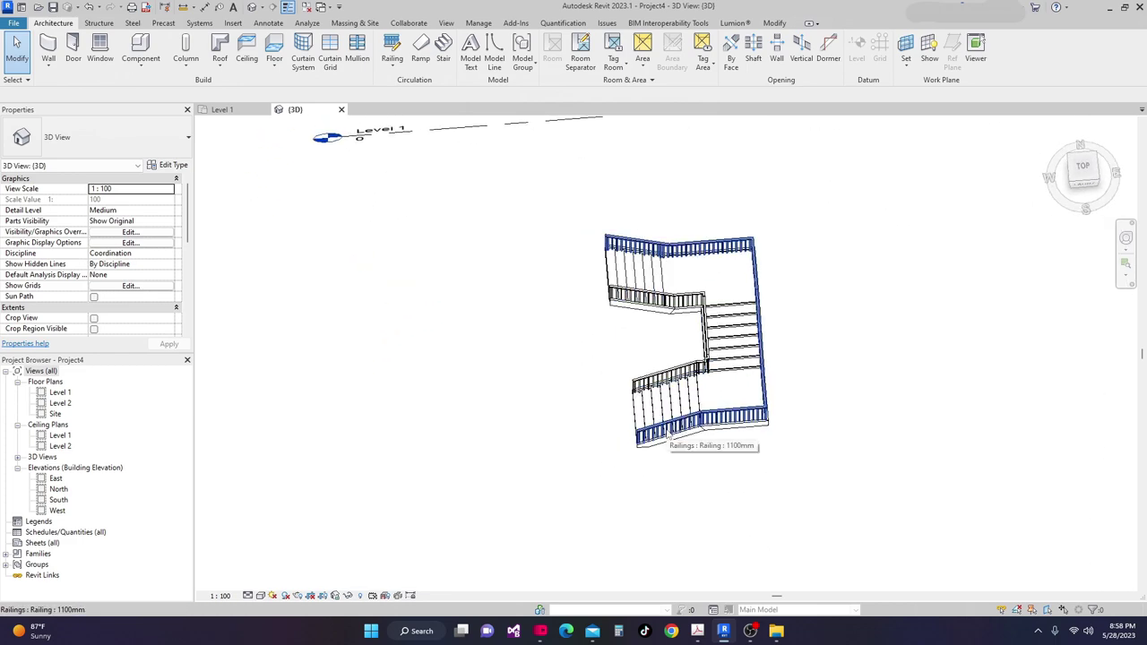
pyautogui.moveTo(668, 439)
pyautogui.keyDown('shift'); pyautogui.mouseDown(button='middle')
pyautogui.moveTo(615, 307)
pyautogui.moveTo(617, 409)
pyautogui.moveTo(562, 346)
pyautogui.mouseUp(button='middle'); pyautogui.keyUp('shift')
pyautogui.keyDown('shift'); pyautogui.moveTo(633, 349); pyautogui.dragTo(687, 378, button='middle'); pyautogui.keyUp('shift')
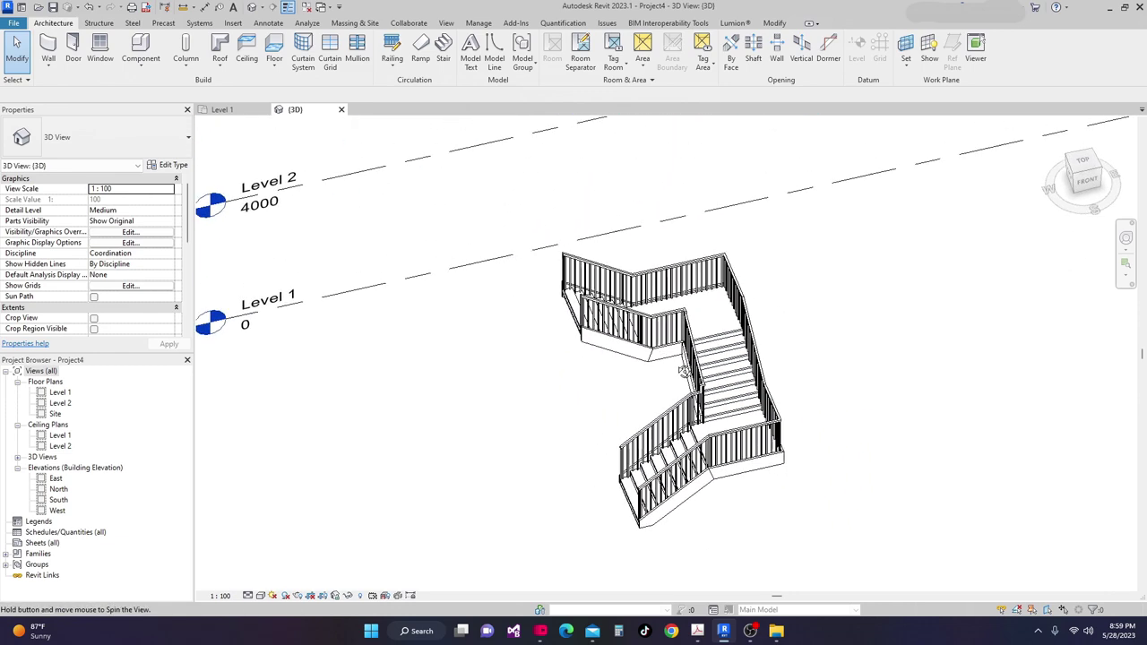
pyautogui.scroll(4, 674, 385)
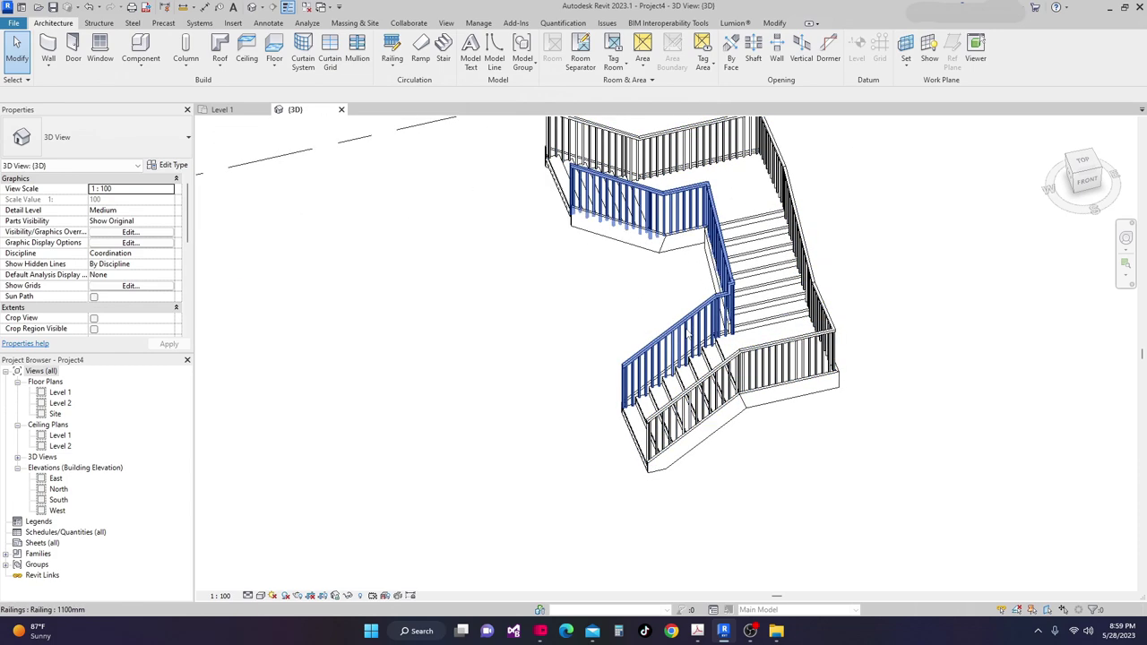
# Duplicate the inner railing's type as 'Rev Stair' and apply it.
pyautogui.click(652, 275)
pyautogui.click(173, 165)
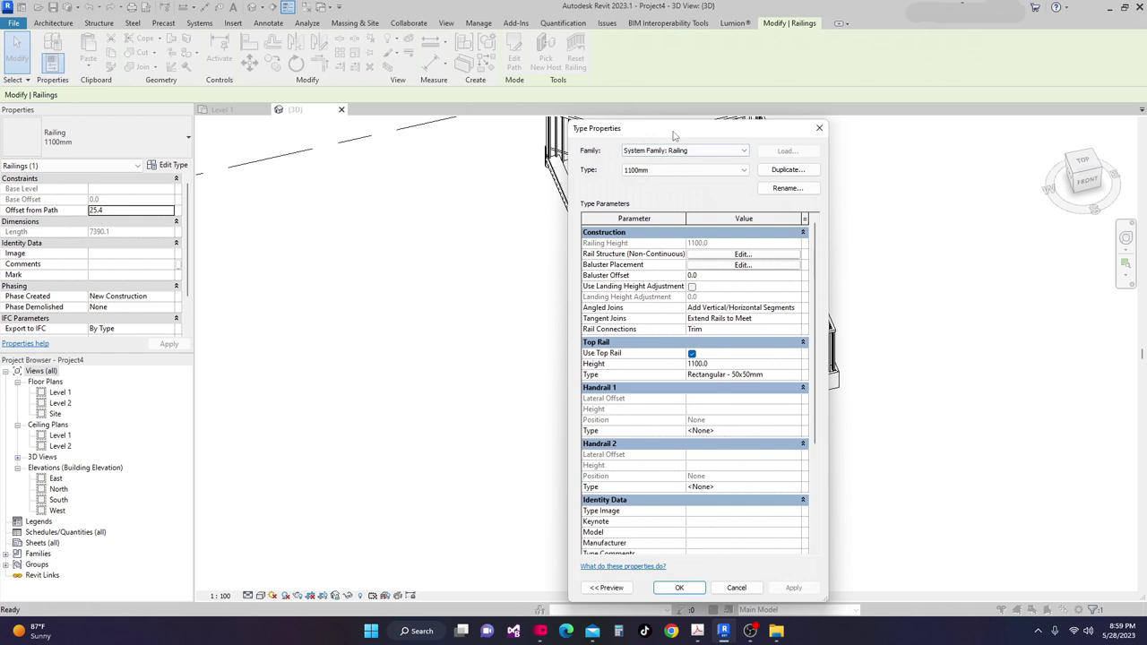
pyautogui.moveTo(674, 135); pyautogui.dragTo(375, 26)
pyautogui.click(490, 61)
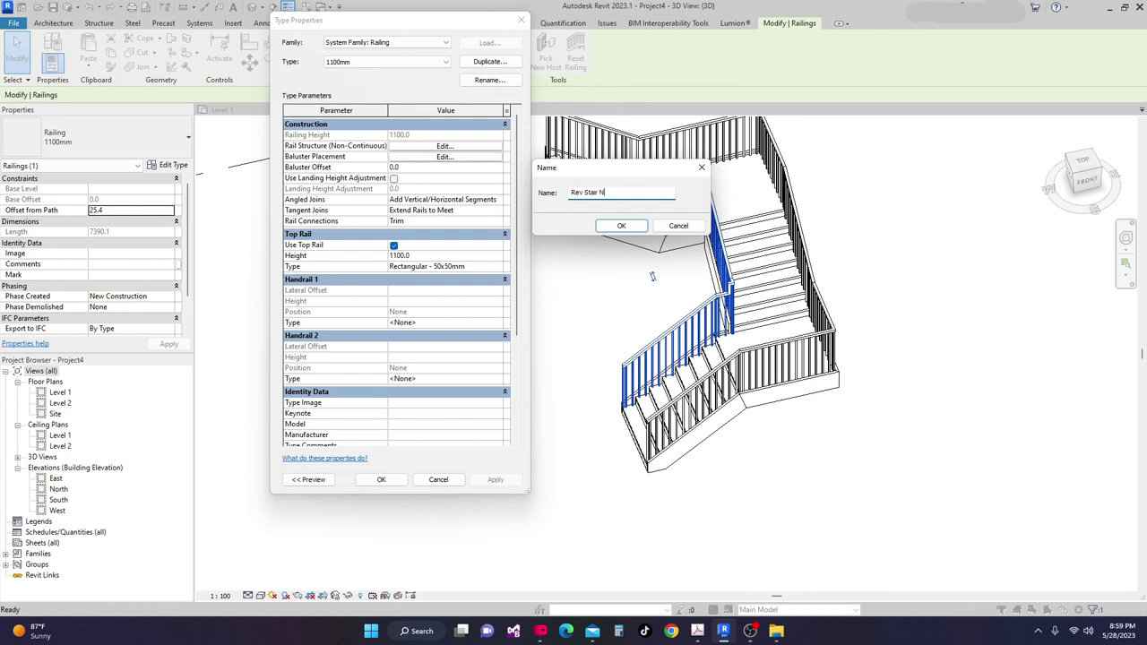
pyautogui.click(622, 226)
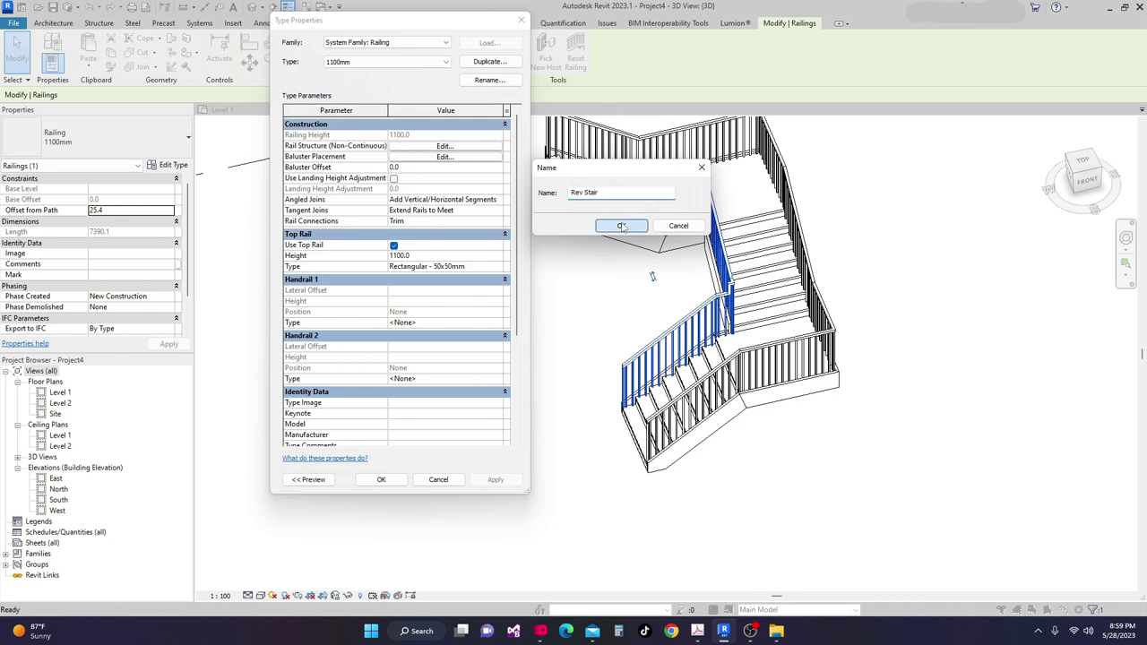
pyautogui.click(380, 480)
# Switch the outer railing to the Rev Stair type and review the stair from above.
pyautogui.scroll(2, 597, 258)
pyautogui.click(595, 261)
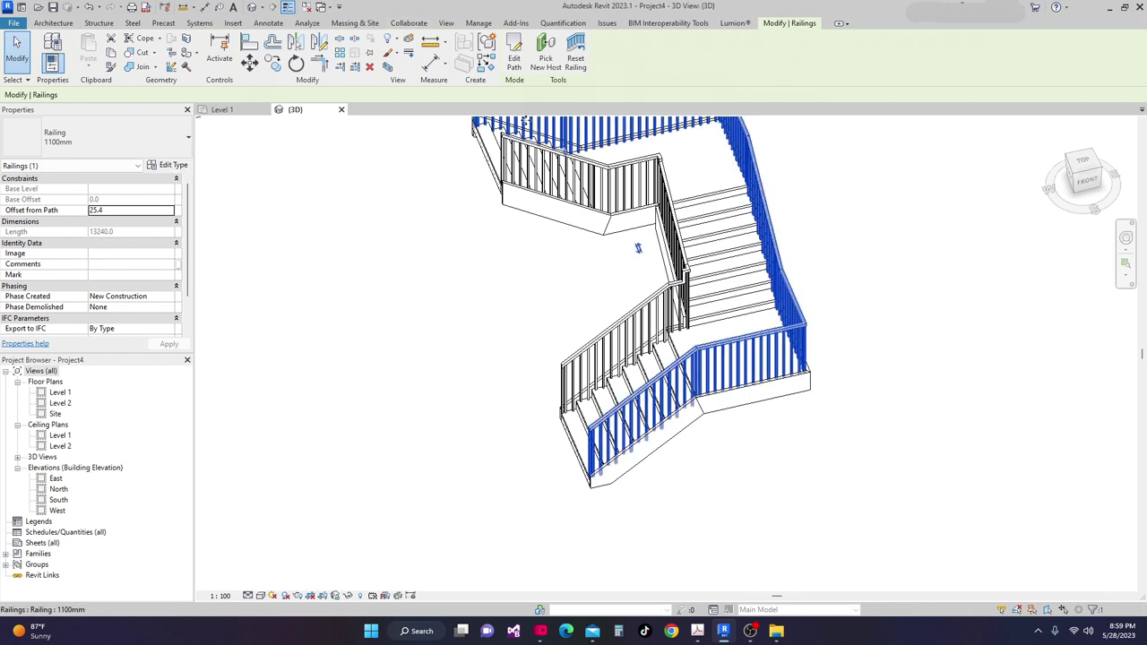
pyautogui.click(170, 165)
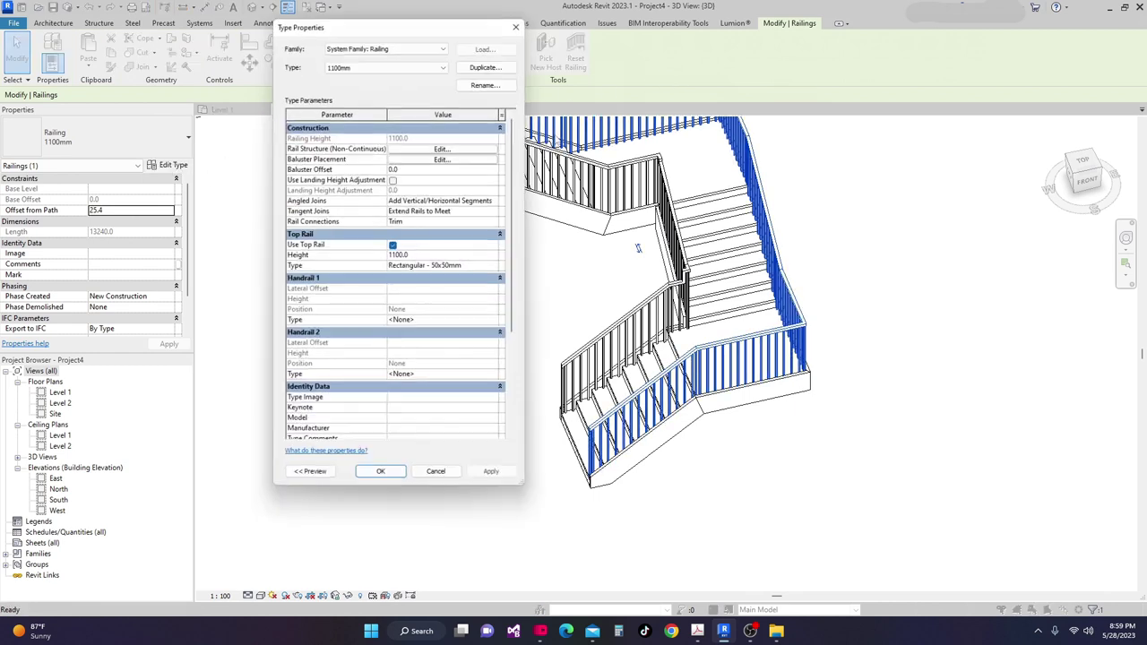
pyautogui.click(444, 63)
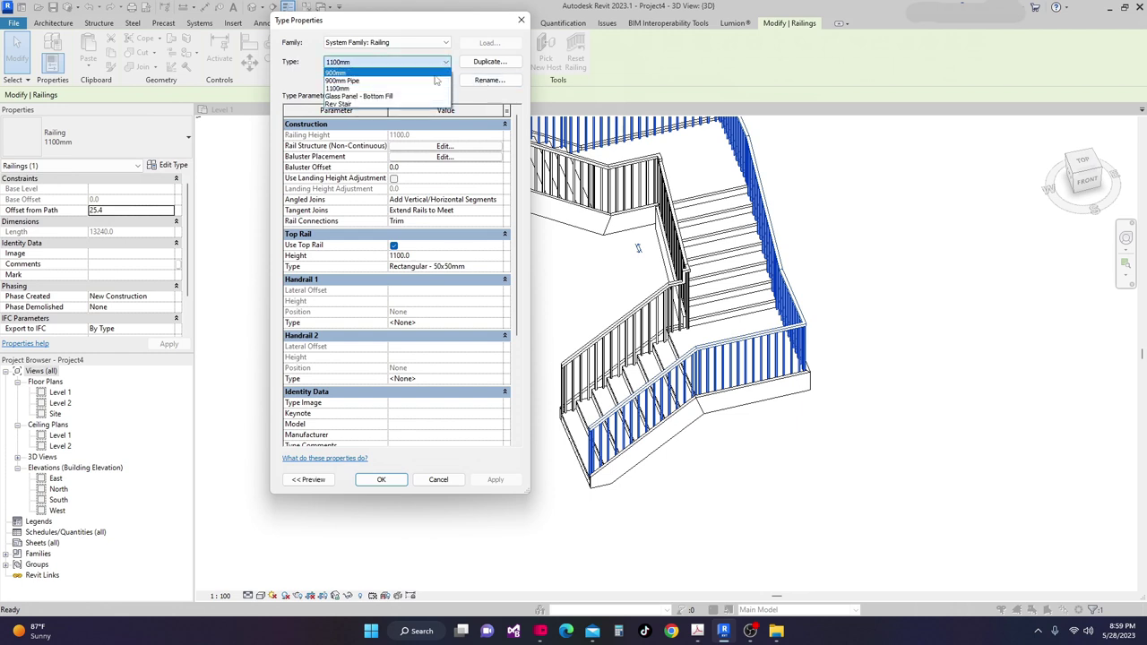
pyautogui.click(388, 104)
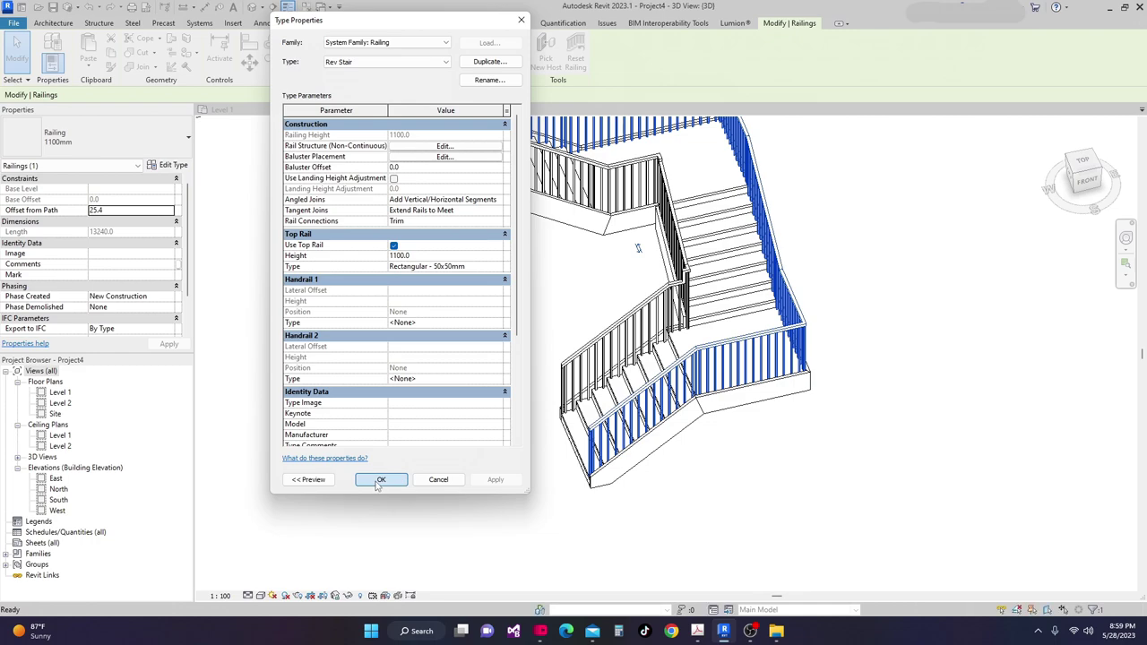
pyautogui.click(380, 479)
pyautogui.moveTo(500, 478); pyautogui.dragTo(685, 476, button='middle')
pyautogui.click(686, 477)
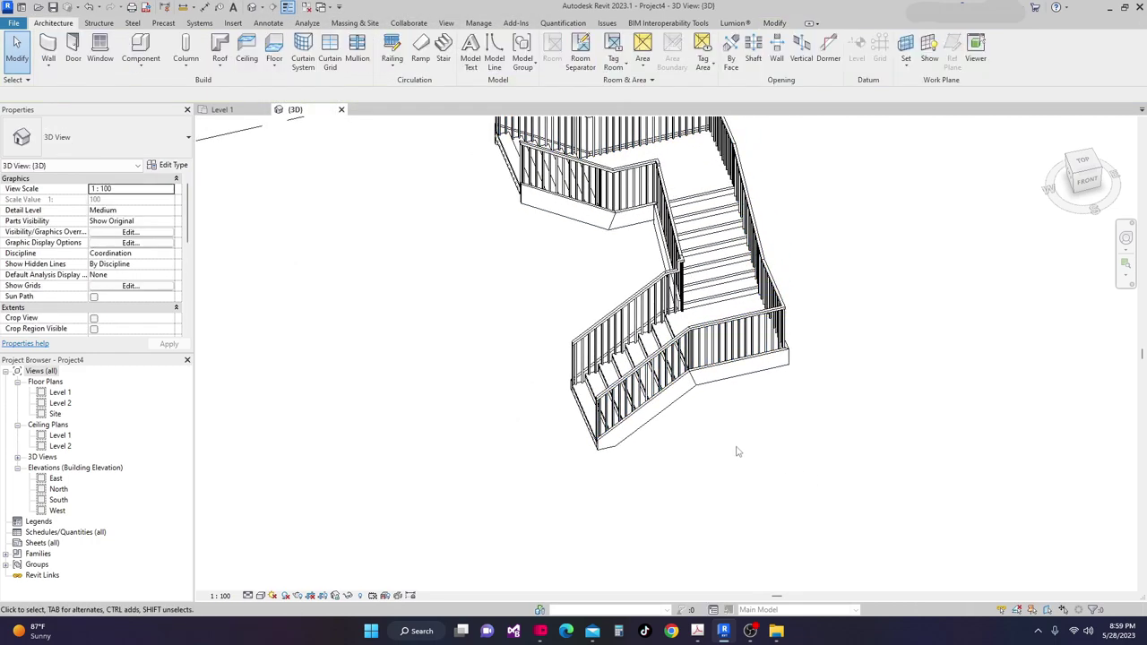
pyautogui.scroll(2, 681, 448)
pyautogui.keyDown('shift'); pyautogui.moveTo(627, 421); pyautogui.dragTo(606, 404, button='middle'); pyautogui.keyUp('shift')
# Edit the stair on the Level 1 plan and convert its lower run to a custom run.
pyautogui.click(615, 366)
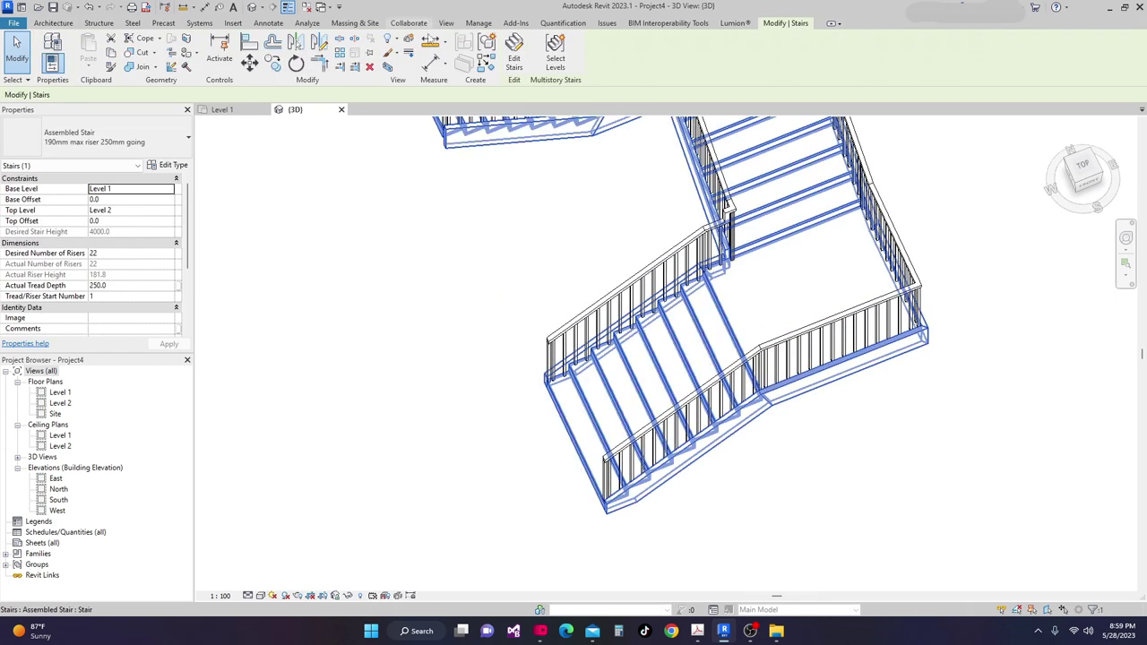
pyautogui.click(514, 64)
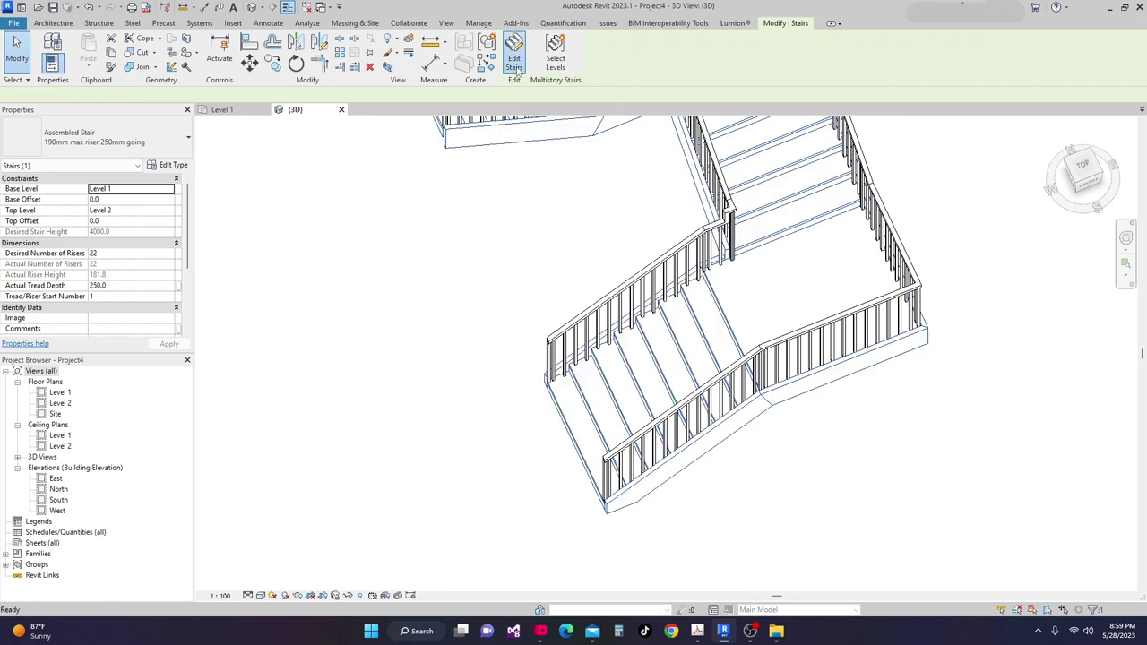
pyautogui.click(219, 108)
pyautogui.scroll(5, 501, 336)
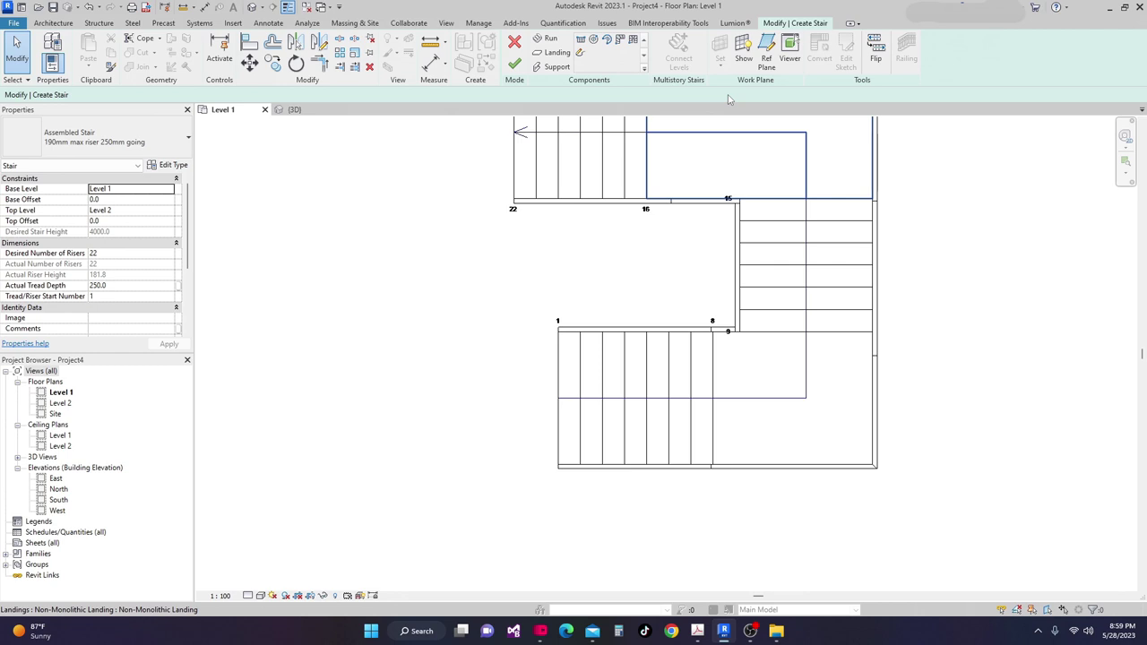
pyautogui.click(660, 377)
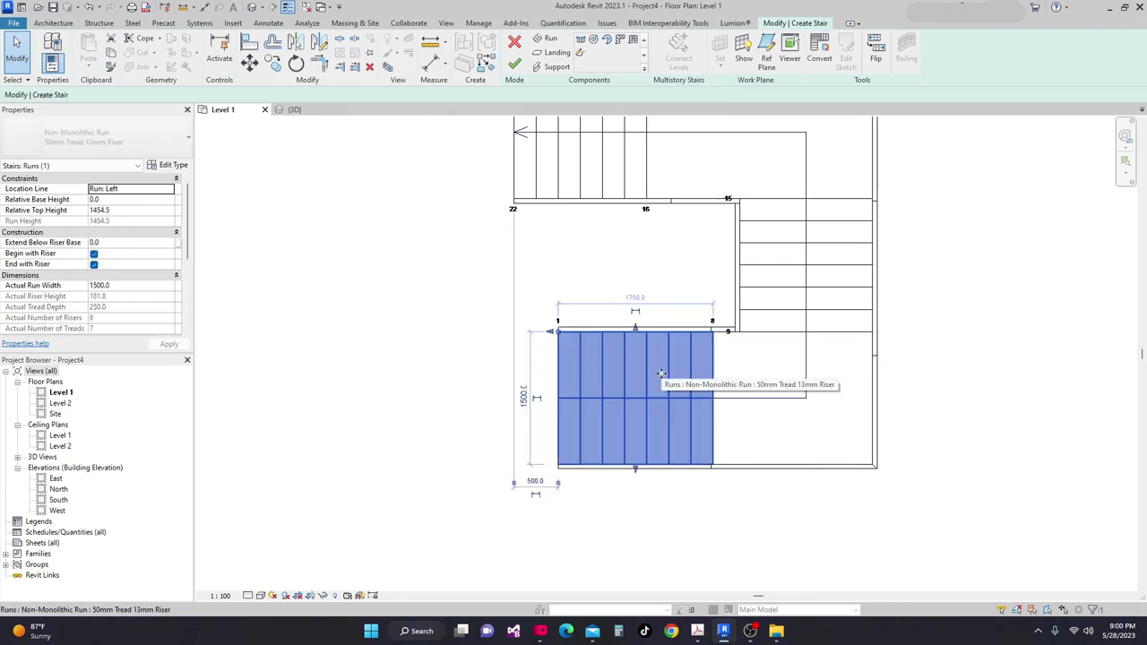
pyautogui.click(819, 53)
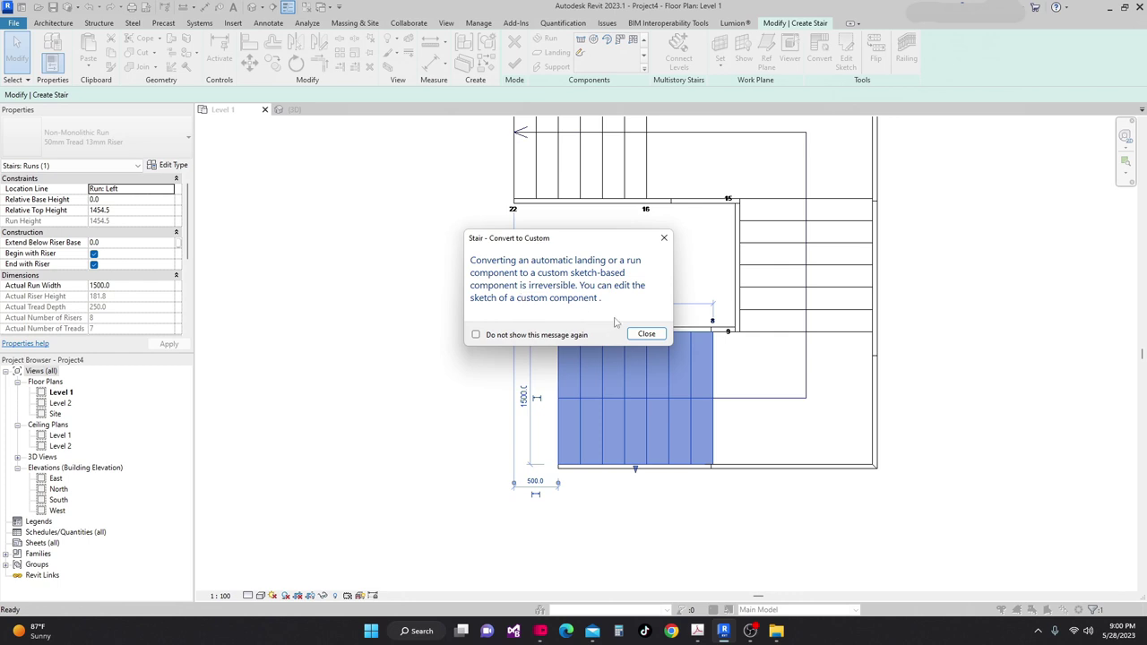
pyautogui.click(645, 335)
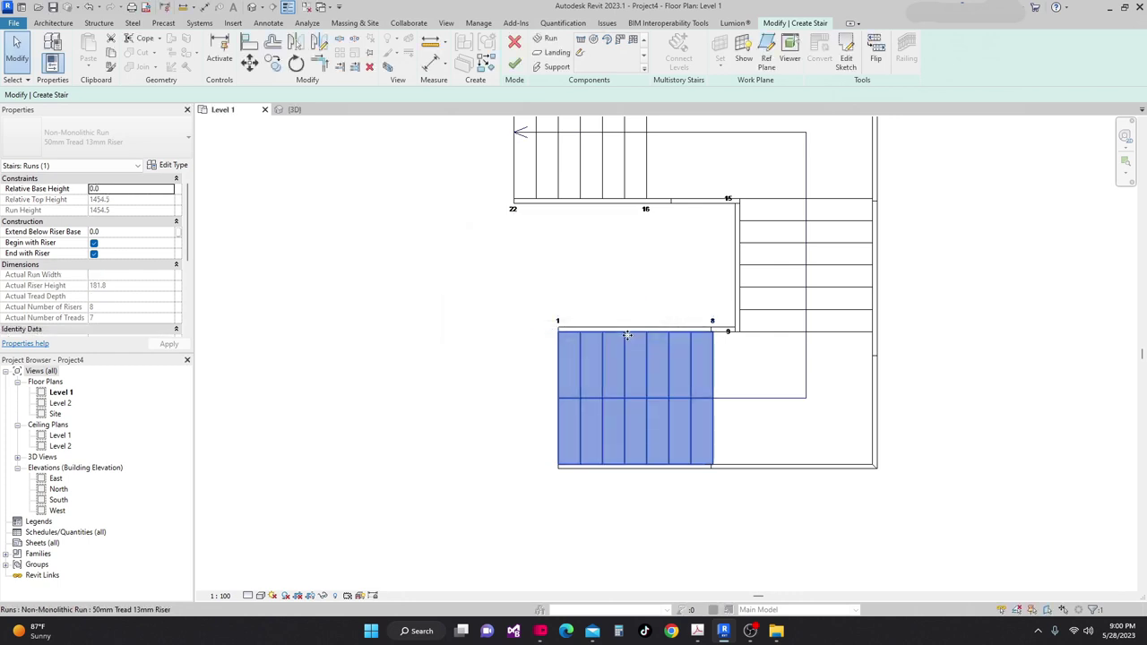
# Open the converted run's sketch and select its left riser line.
pyautogui.scroll(2, 662, 274)
pyautogui.scroll(1, 446, 212)
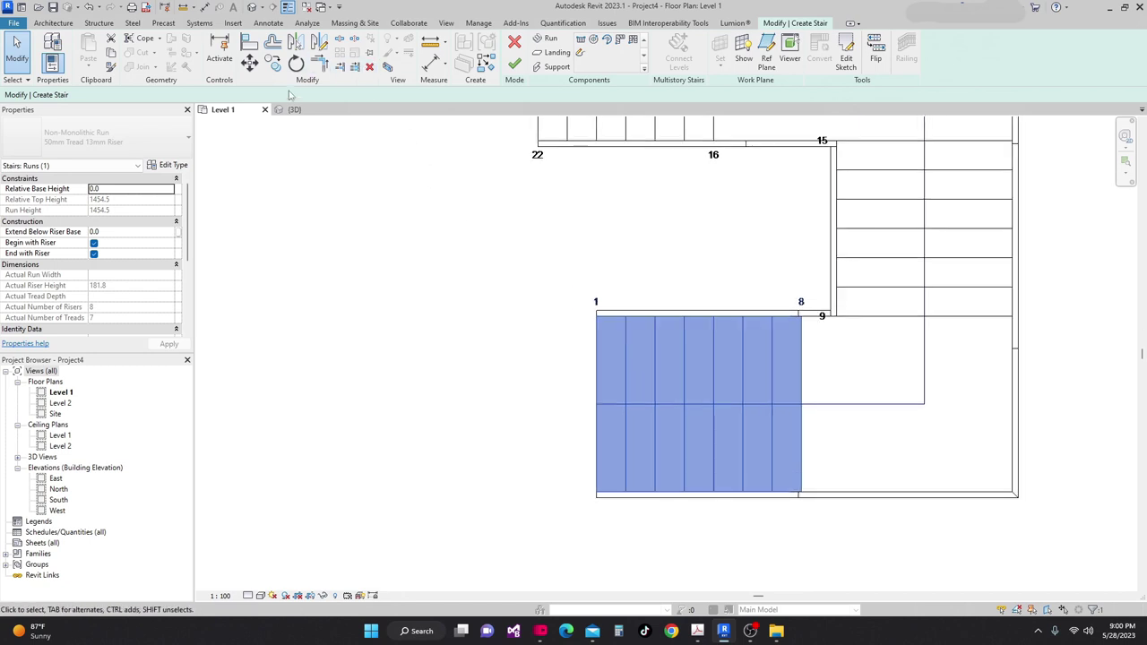
pyautogui.scroll(2, 604, 361)
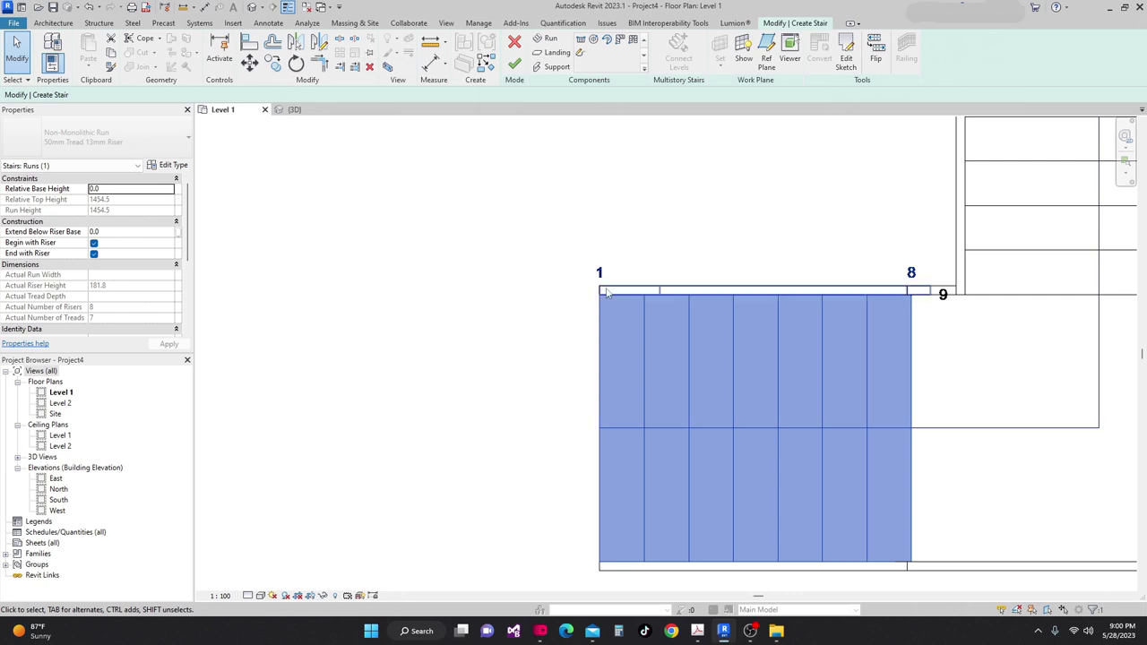
pyautogui.click(595, 359)
pyautogui.click(599, 372)
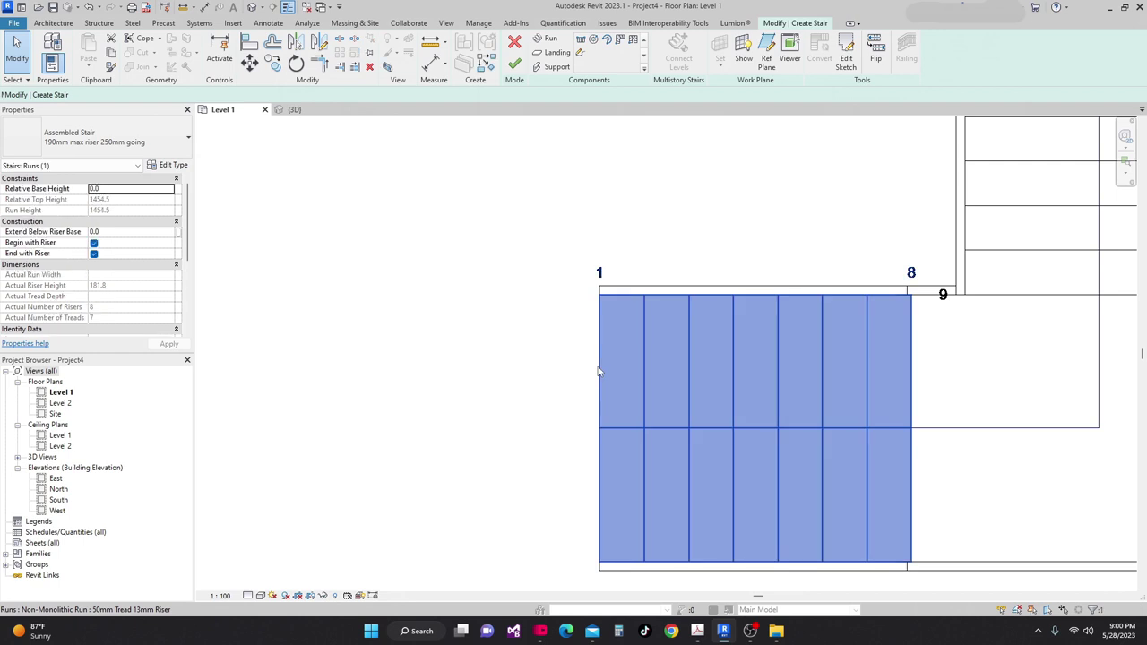
pyautogui.moveTo(608, 317); pyautogui.dragTo(591, 224, button='middle')
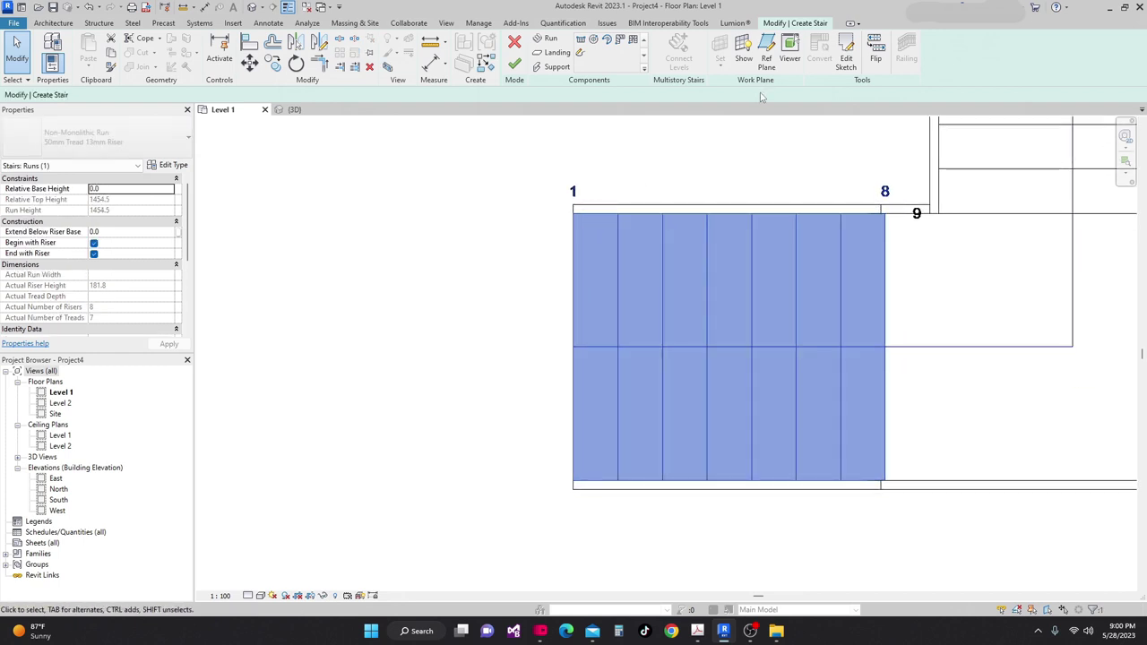
pyautogui.moveTo(682, 177); pyautogui.dragTo(613, 276, button='middle')
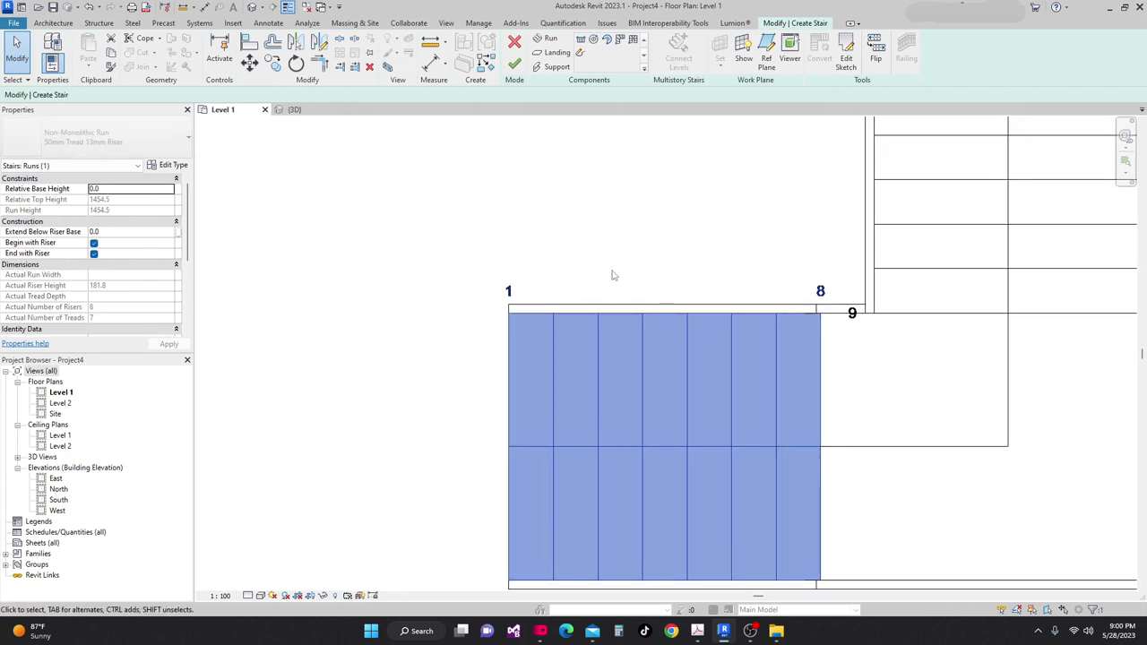
pyautogui.click(846, 59)
pyautogui.moveTo(523, 333); pyautogui.dragTo(579, 244, button='middle')
pyautogui.click(575, 293)
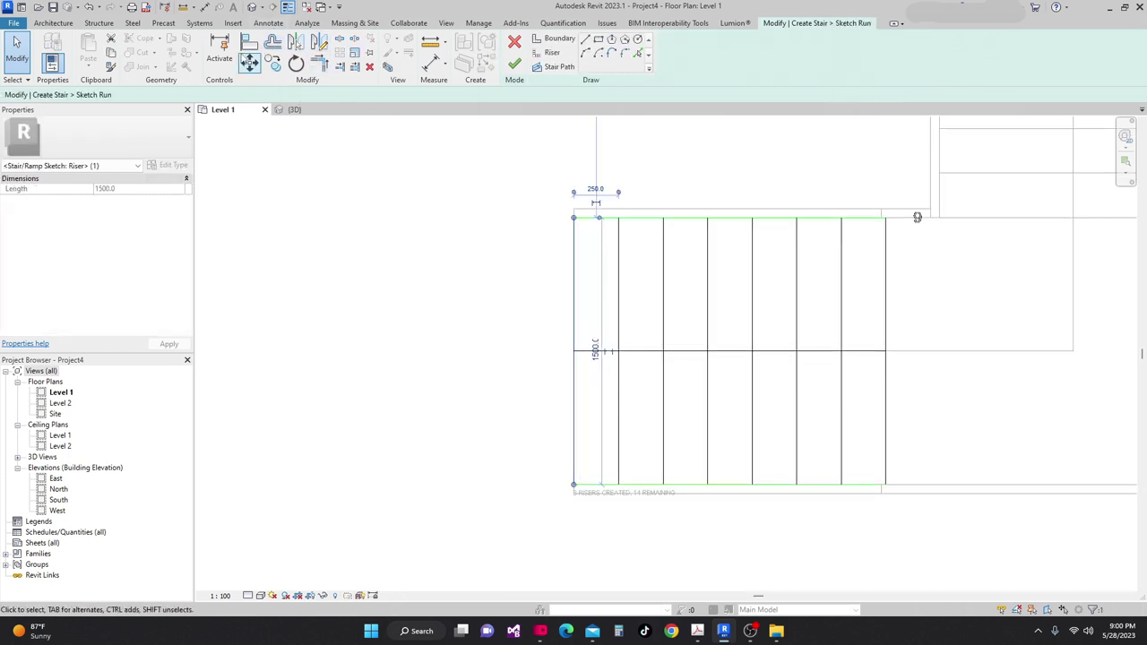
# Offset the left riser twice at 300 spacing, adding two riser copies.
pyautogui.click(273, 40)
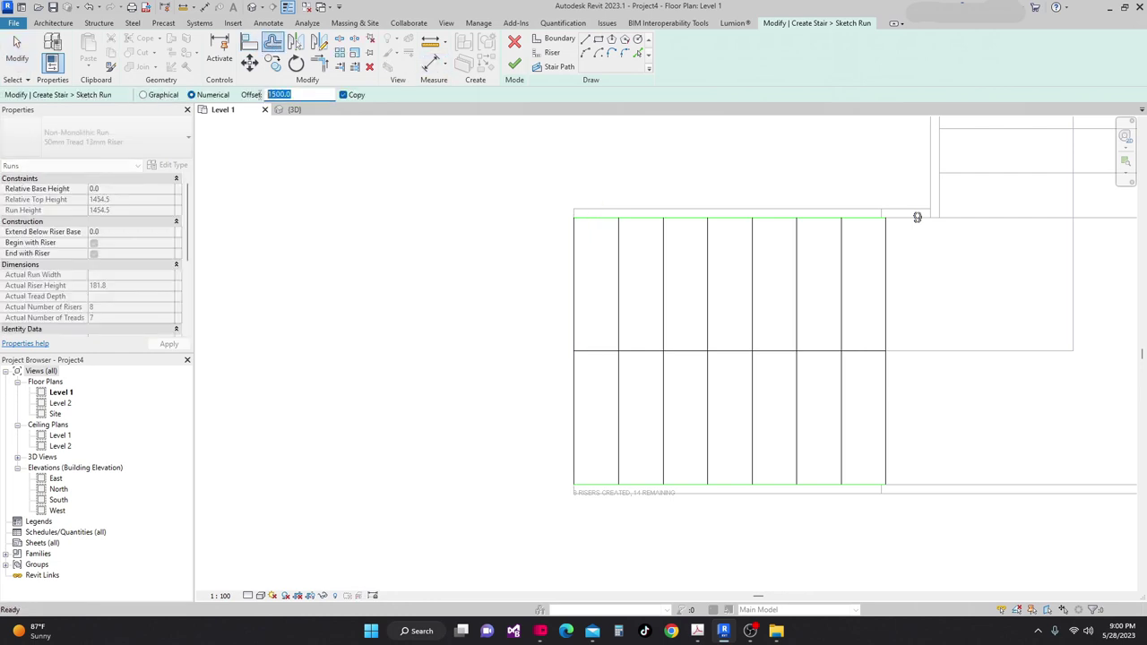
pyautogui.press('Return')
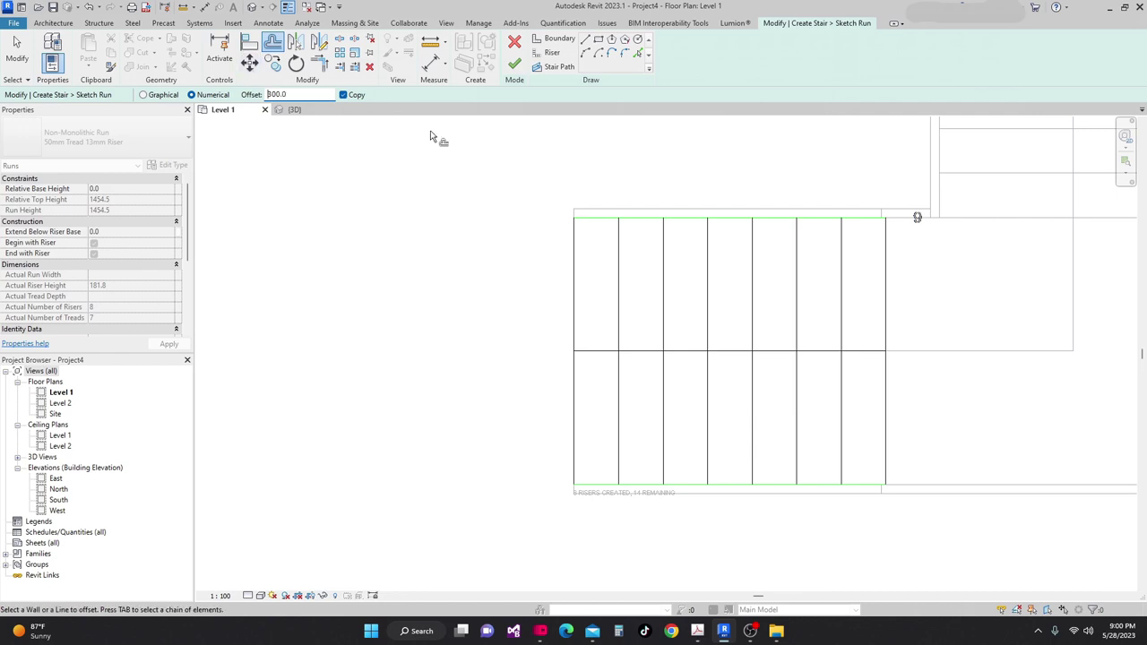
pyautogui.click(570, 301)
pyautogui.click(524, 304)
pyautogui.scroll(-2, 530, 286)
pyautogui.moveTo(541, 257); pyautogui.dragTo(576, 317, button='middle')
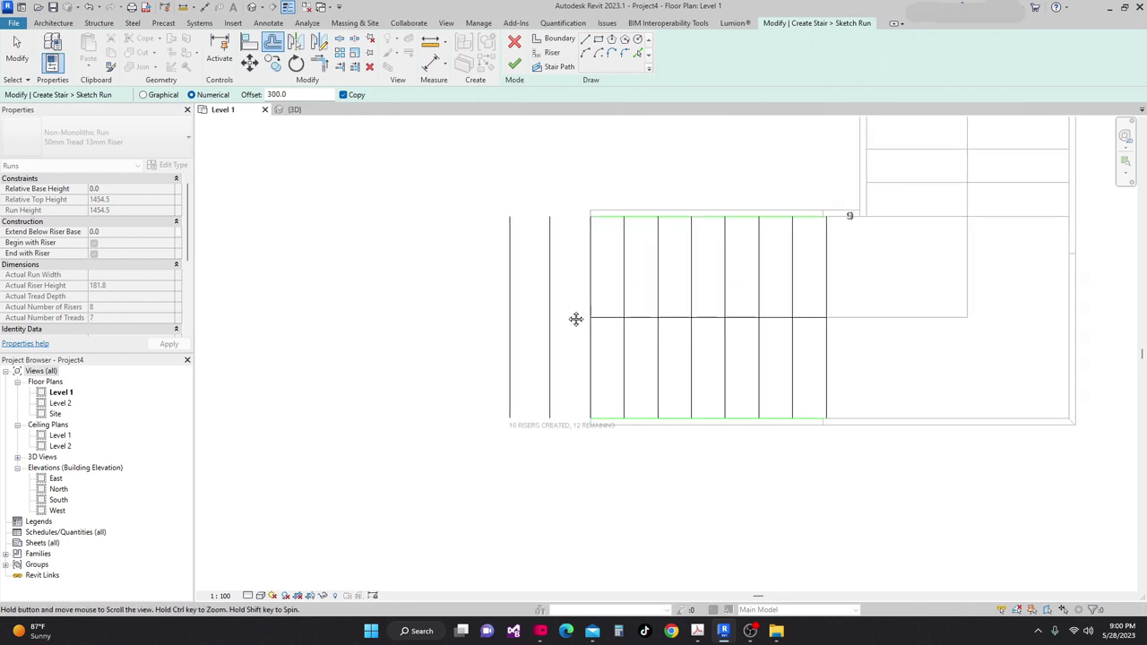
pyautogui.press('Escape')
pyautogui.scroll(1, 601, 193)
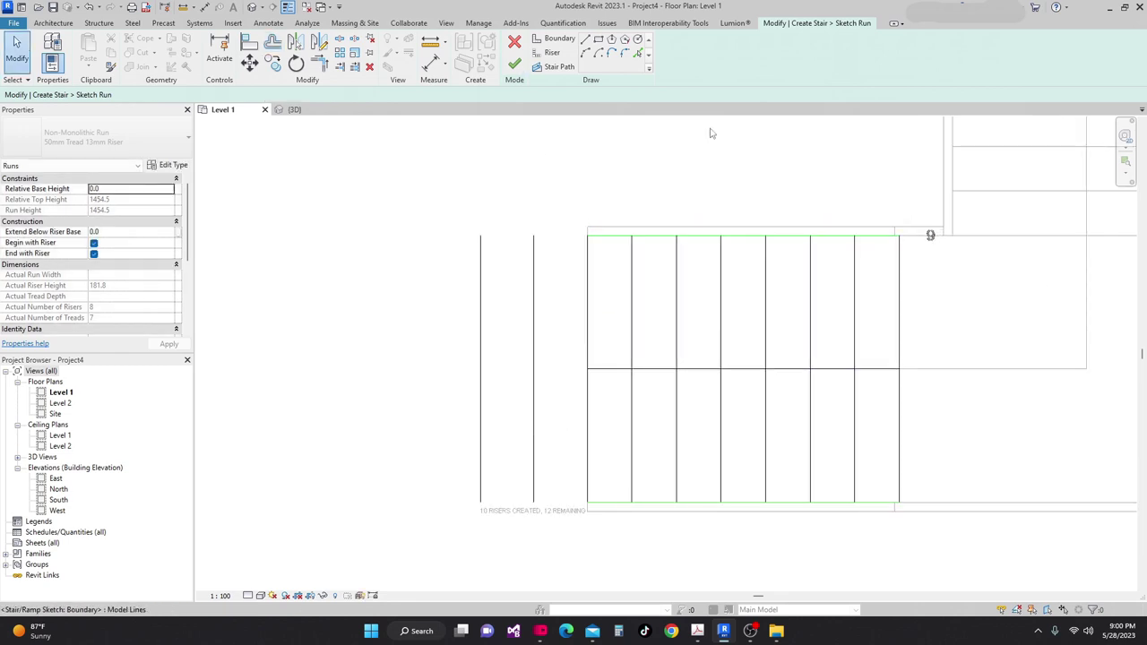
# Begin a boundary arc at the new riser's endpoint, cancel it, and choose Riser drawing.
pyautogui.click(585, 53)
pyautogui.scroll(1, 546, 239)
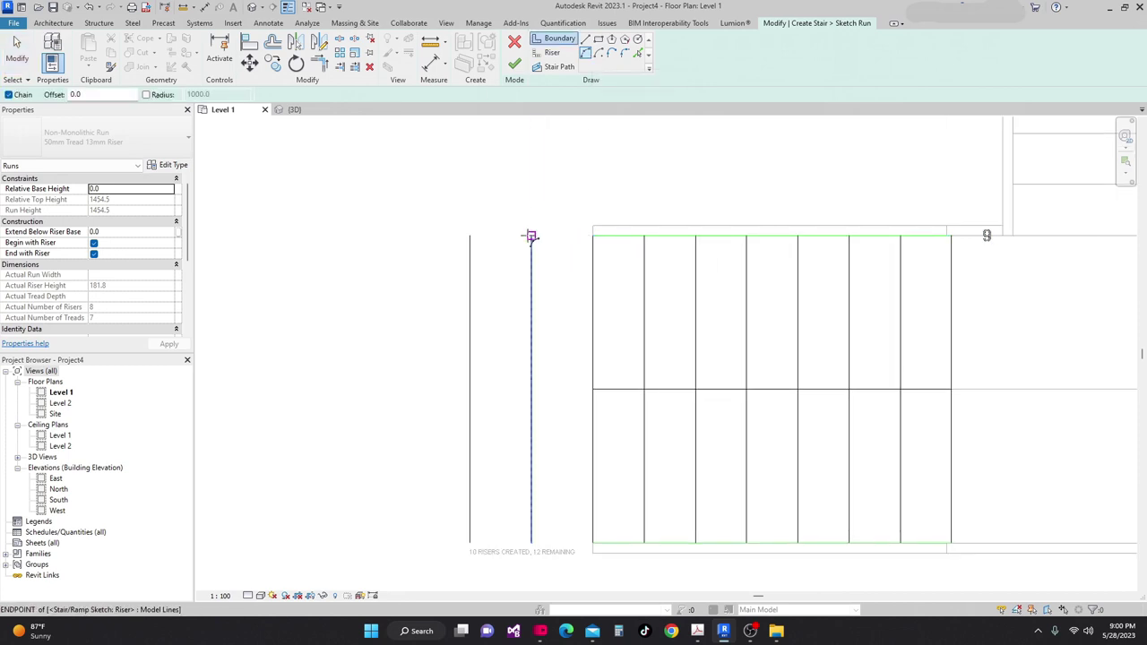
pyautogui.click(531, 236)
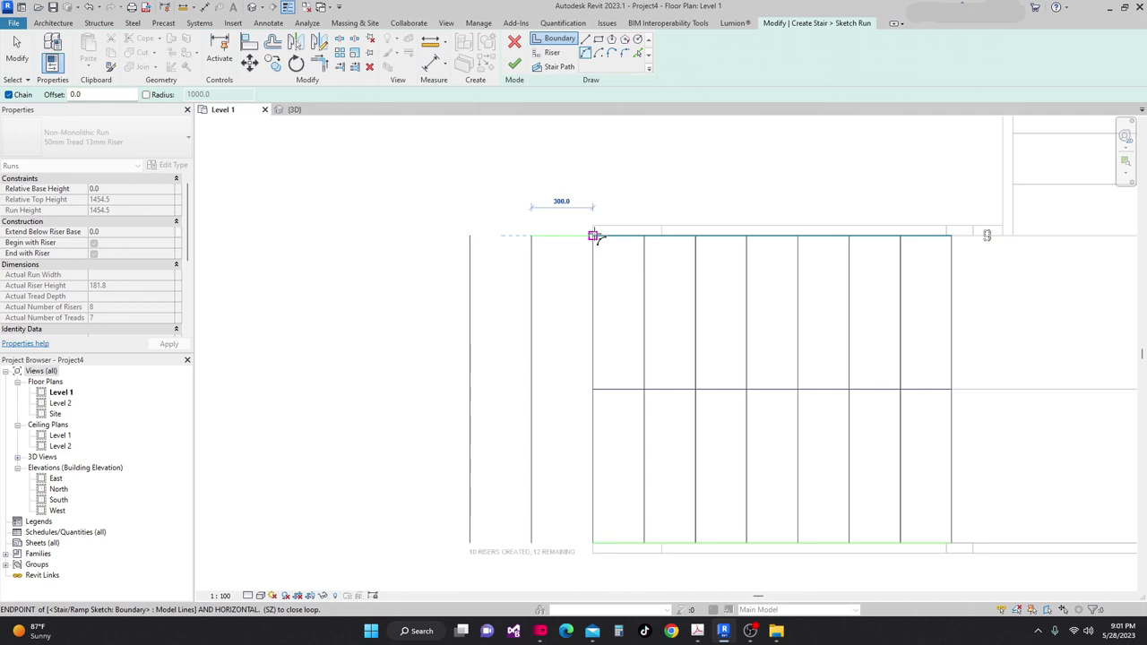
pyautogui.press('Escape')
pyautogui.press('Escape')
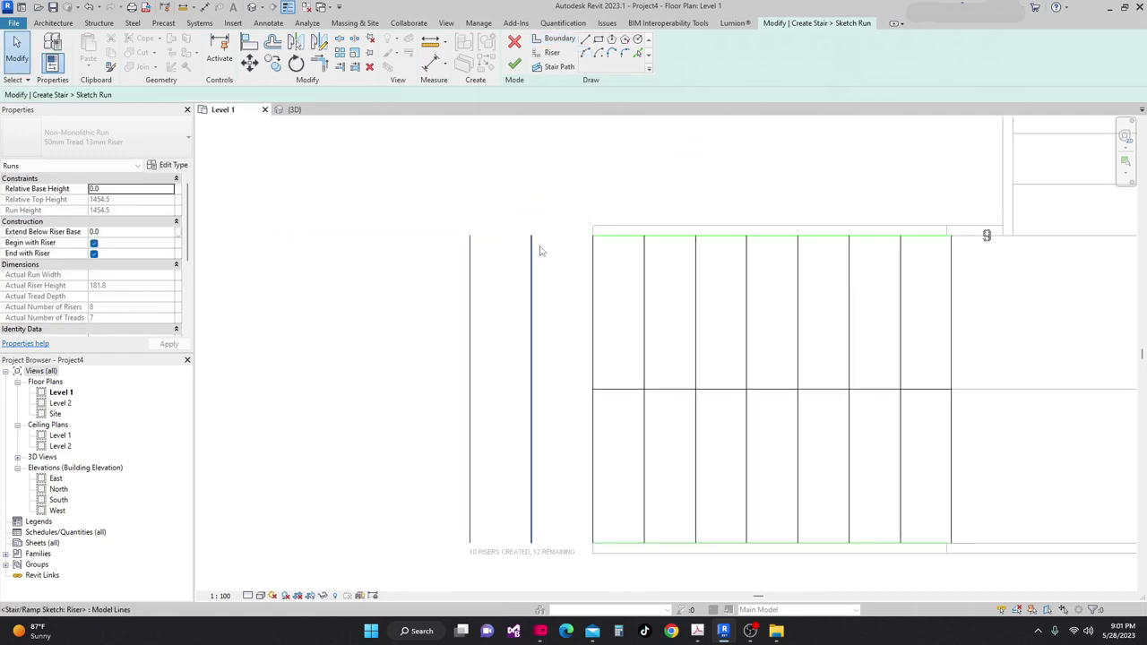
pyautogui.click(552, 52)
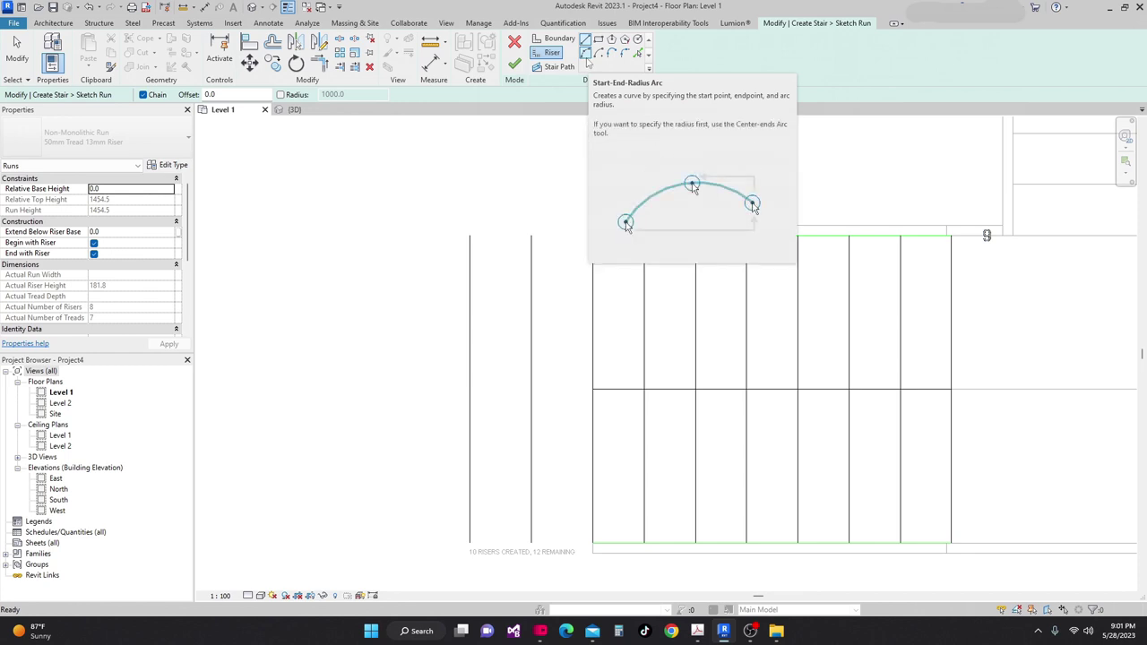
# Draw 300-radius arc risers linking the new risers to the run at top and bottom.
pyautogui.click(586, 53)
pyautogui.click(532, 235)
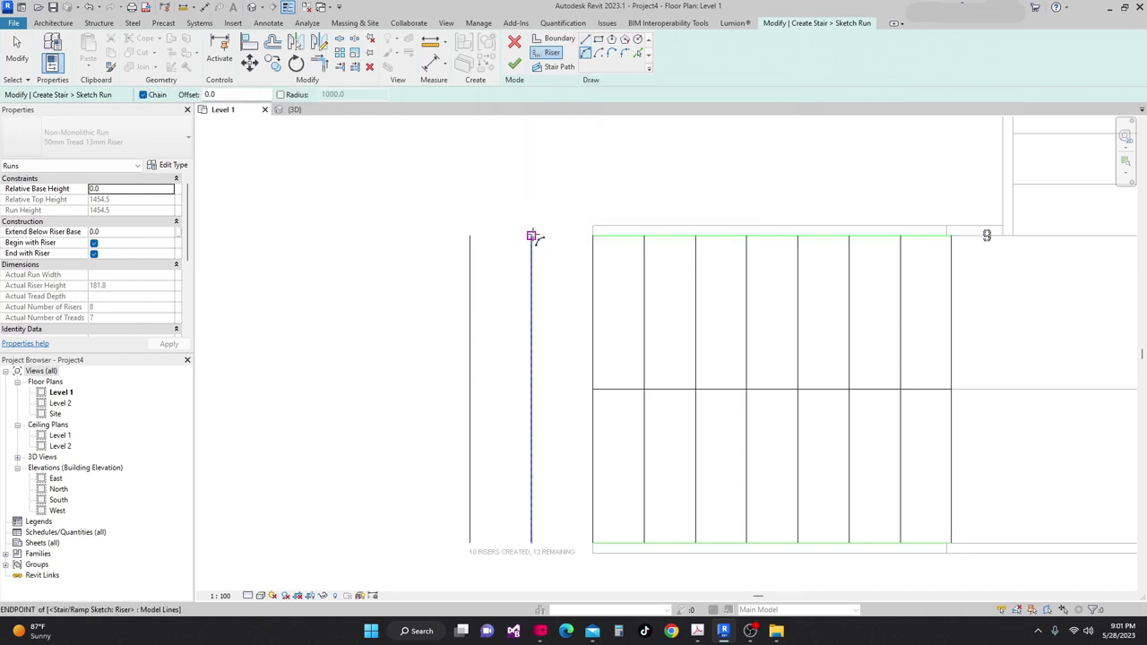
pyautogui.click(593, 236)
pyautogui.scroll(2, 577, 211)
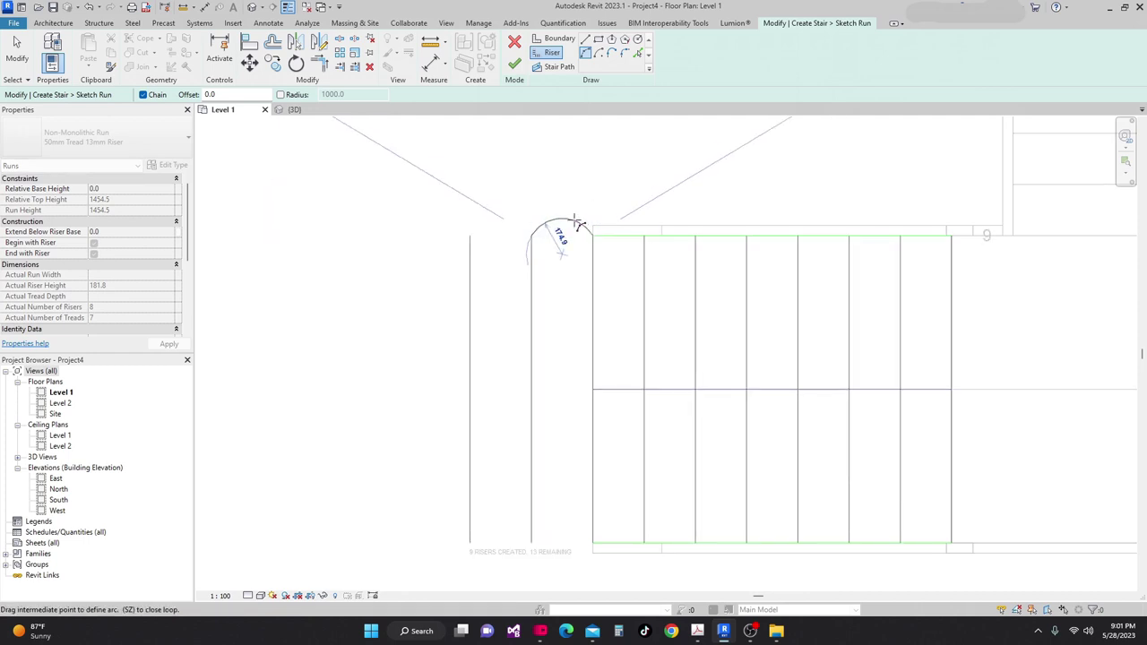
pyautogui.click(546, 230)
pyautogui.scroll(-2, 546, 281)
pyautogui.scroll(1, 553, 335)
pyautogui.click(532, 389)
pyautogui.click(594, 390)
pyautogui.click(580, 416)
# Cap the top and bottom ends with 300-radius arcs, closing the rounded loops.
pyautogui.moveTo(573, 322); pyautogui.dragTo(568, 454, button='middle')
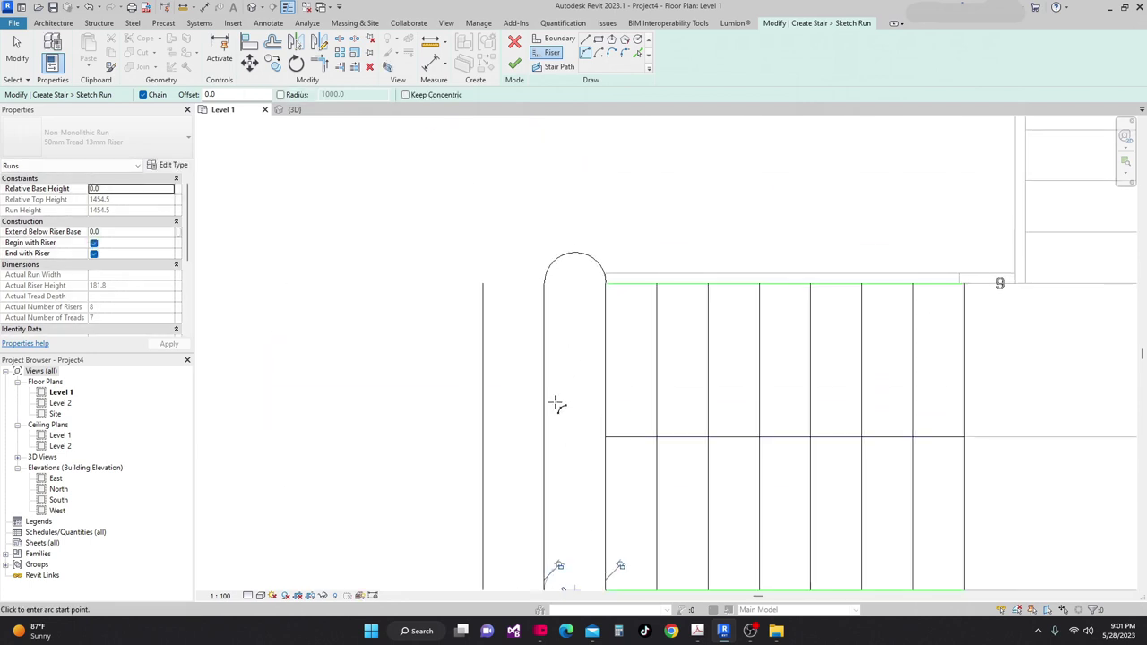
pyautogui.click(483, 283)
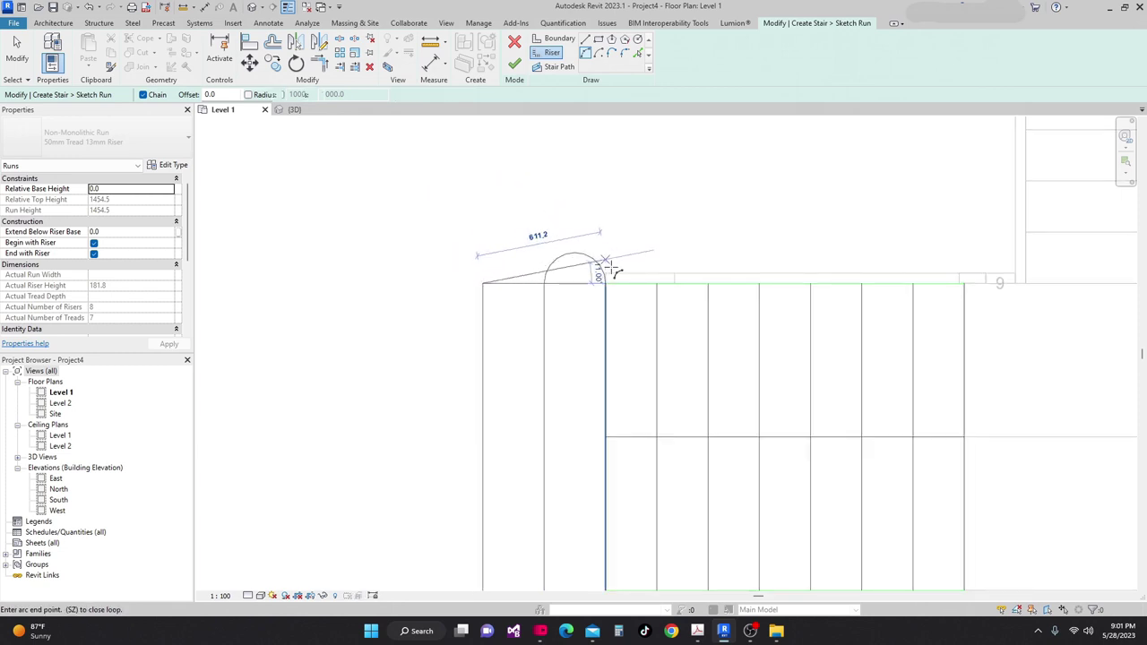
pyautogui.click(607, 283)
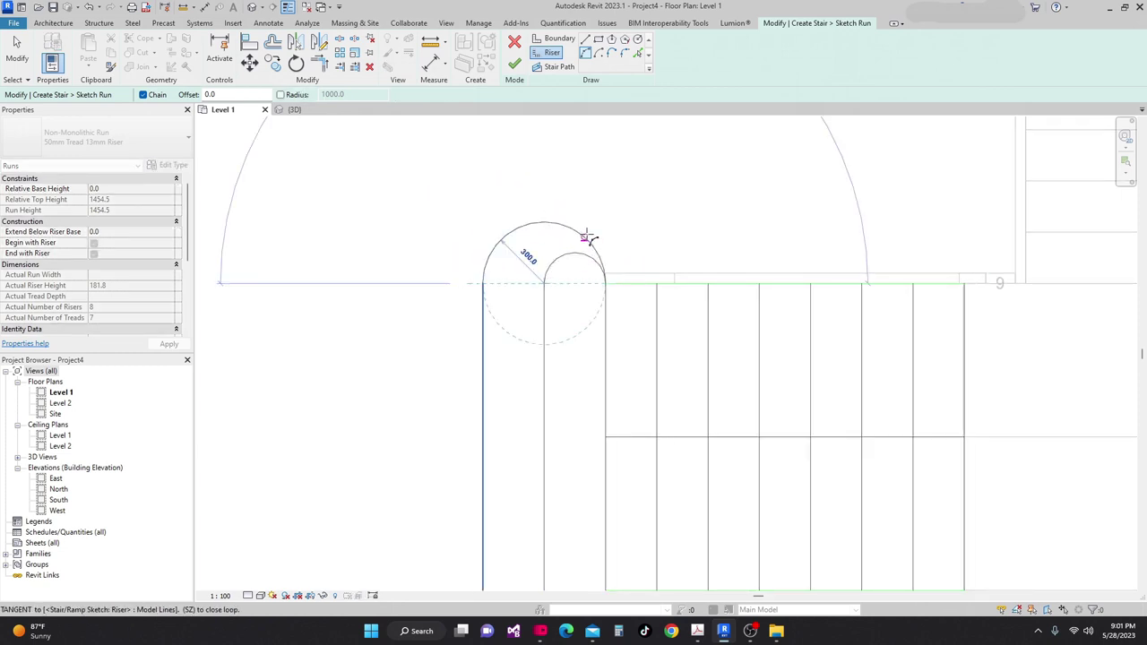
pyautogui.click(587, 238)
pyautogui.scroll(-2, 622, 284)
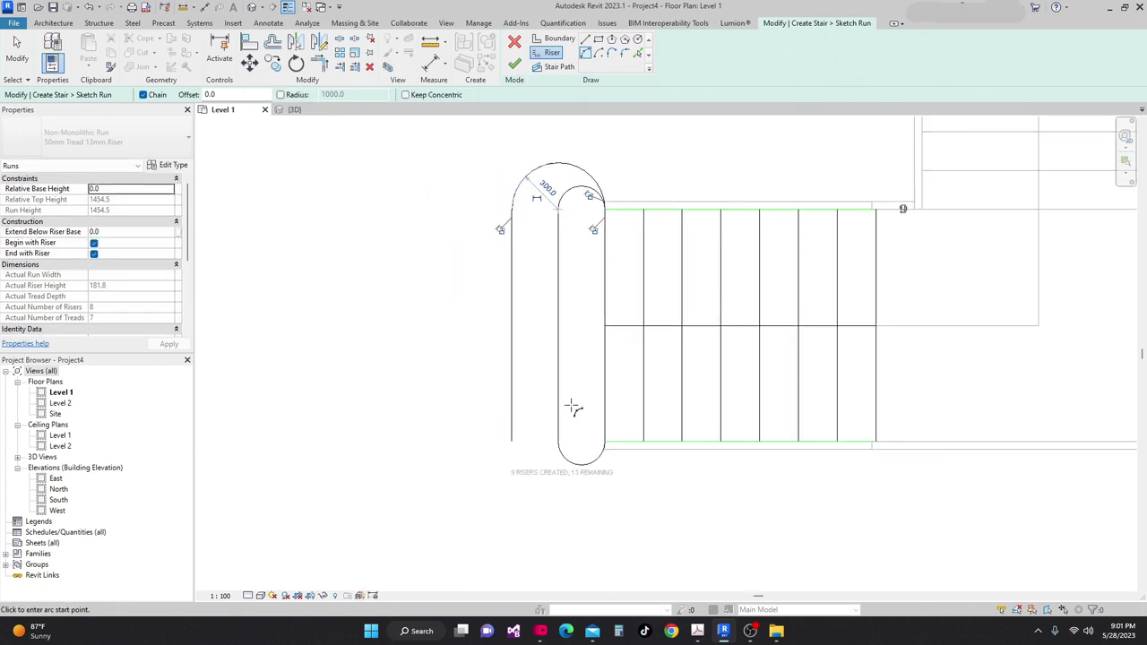
pyautogui.click(512, 442)
pyautogui.click(605, 442)
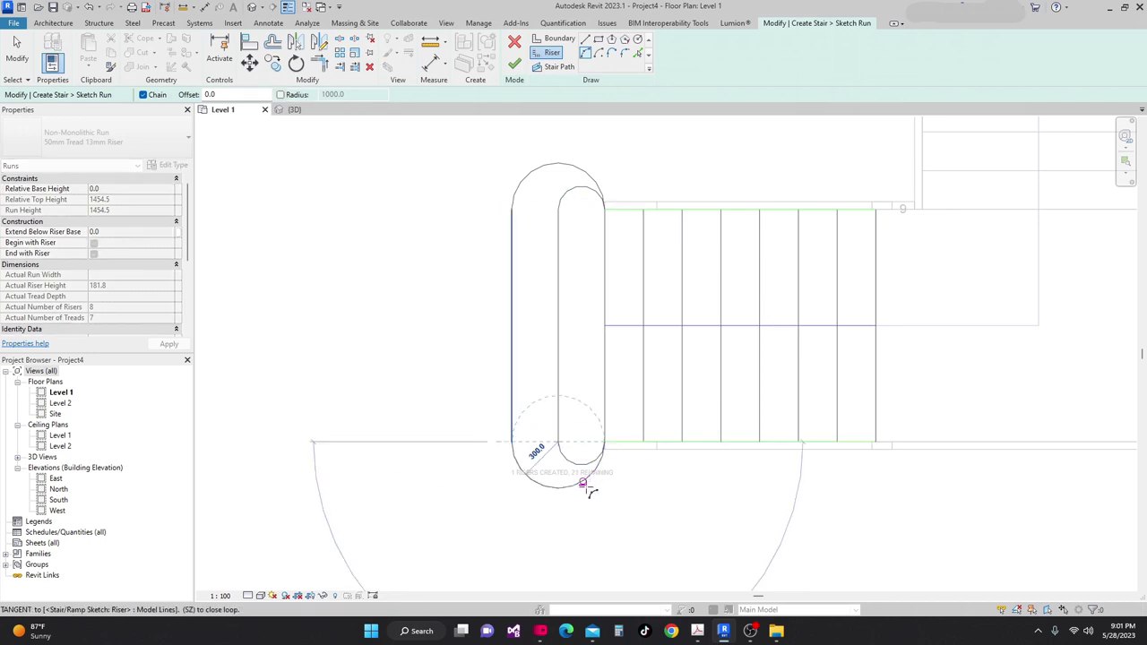
pyautogui.click(587, 489)
pyautogui.scroll(-4, 520, 397)
pyautogui.press('Escape')
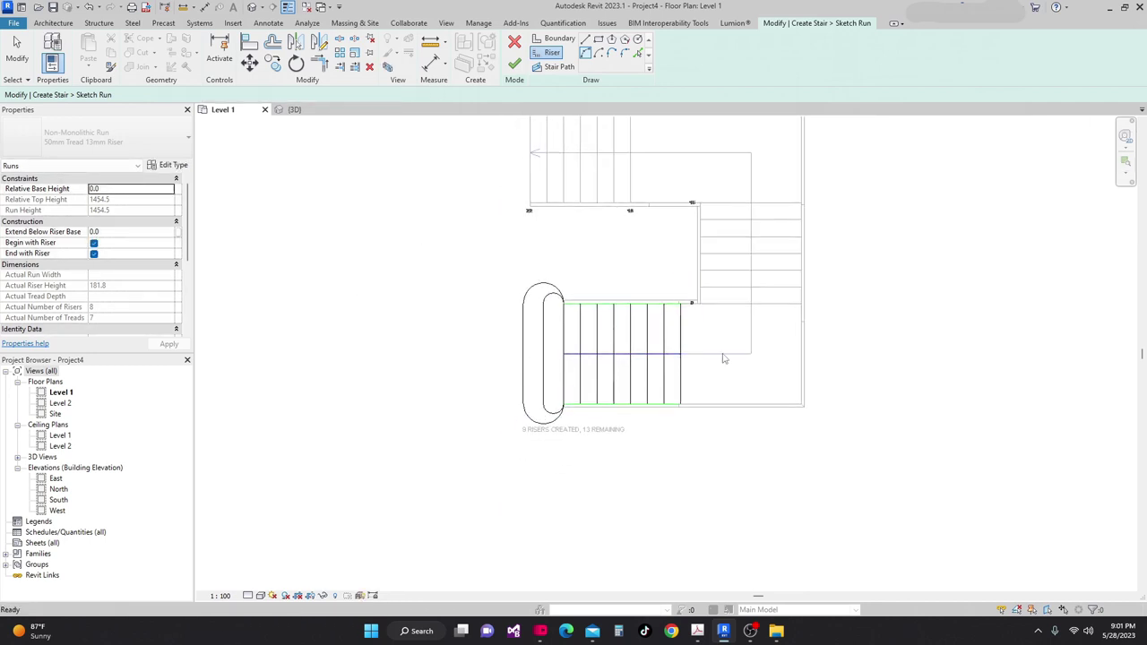
pyautogui.press('Escape')
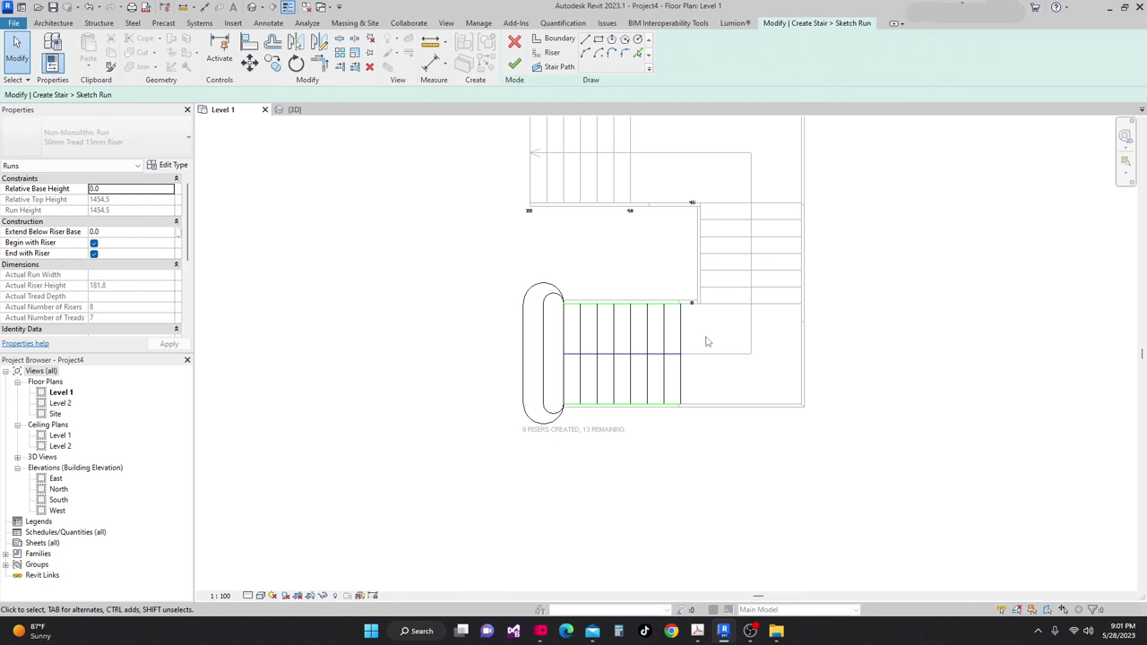
# Draw the stair path across the run and extend it to 2350 long.
pyautogui.click(559, 67)
pyautogui.scroll(2, 598, 359)
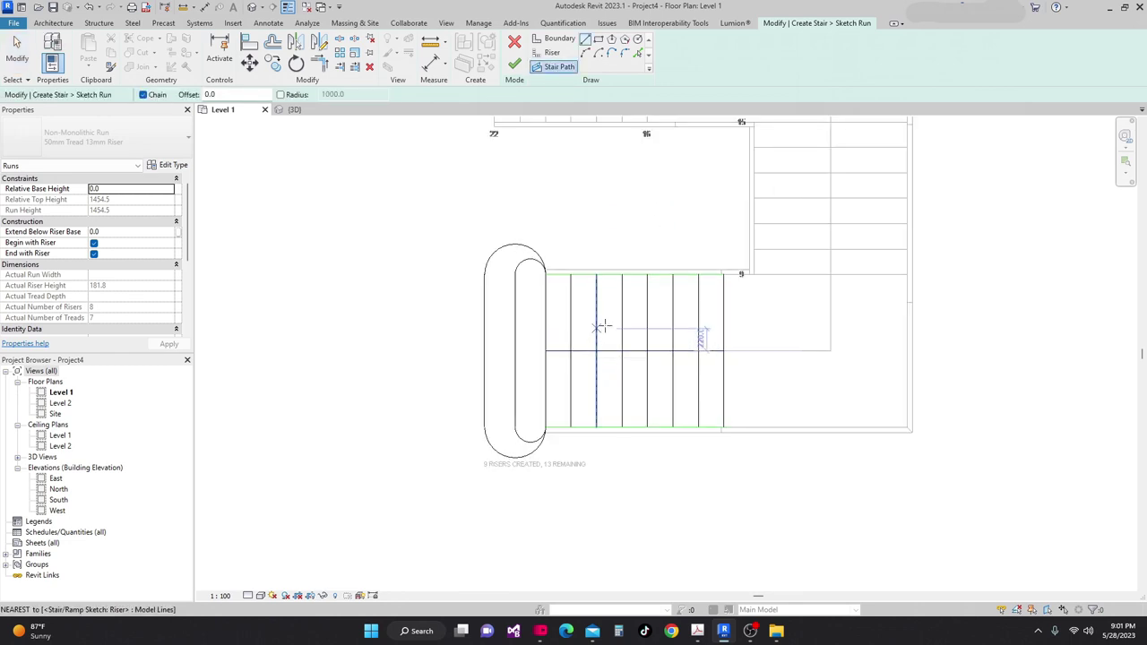
pyautogui.click(546, 351)
pyautogui.click(724, 351)
pyautogui.press('Escape')
pyautogui.press('Escape')
pyautogui.moveTo(546, 351); pyautogui.dragTo(484, 350)
pyautogui.scroll(-2, 488, 354)
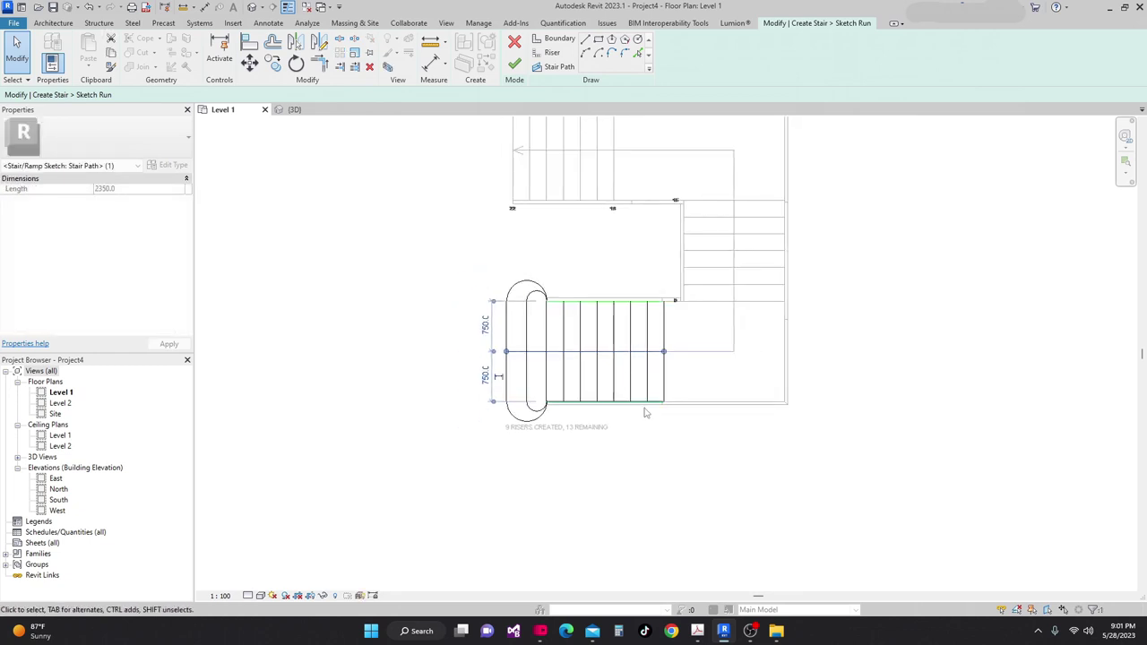
pyautogui.click(644, 413)
pyautogui.scroll(-1, 580, 430)
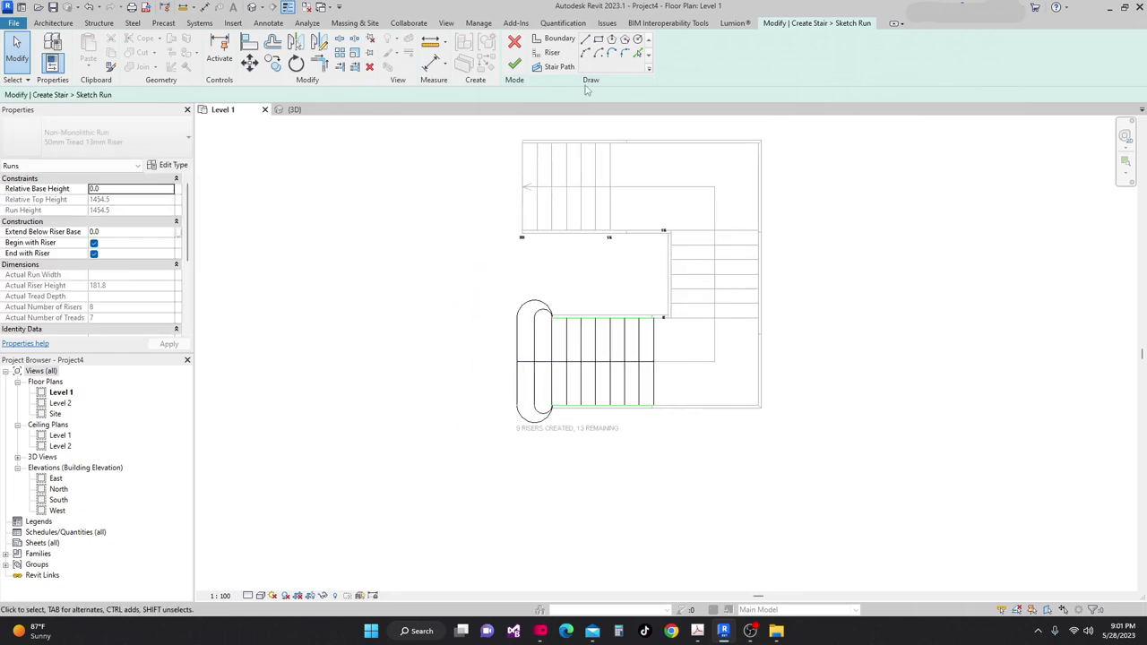
# Finish the run sketch, unjoin it from the landing, and finish the stair.
pyautogui.click(513, 65)
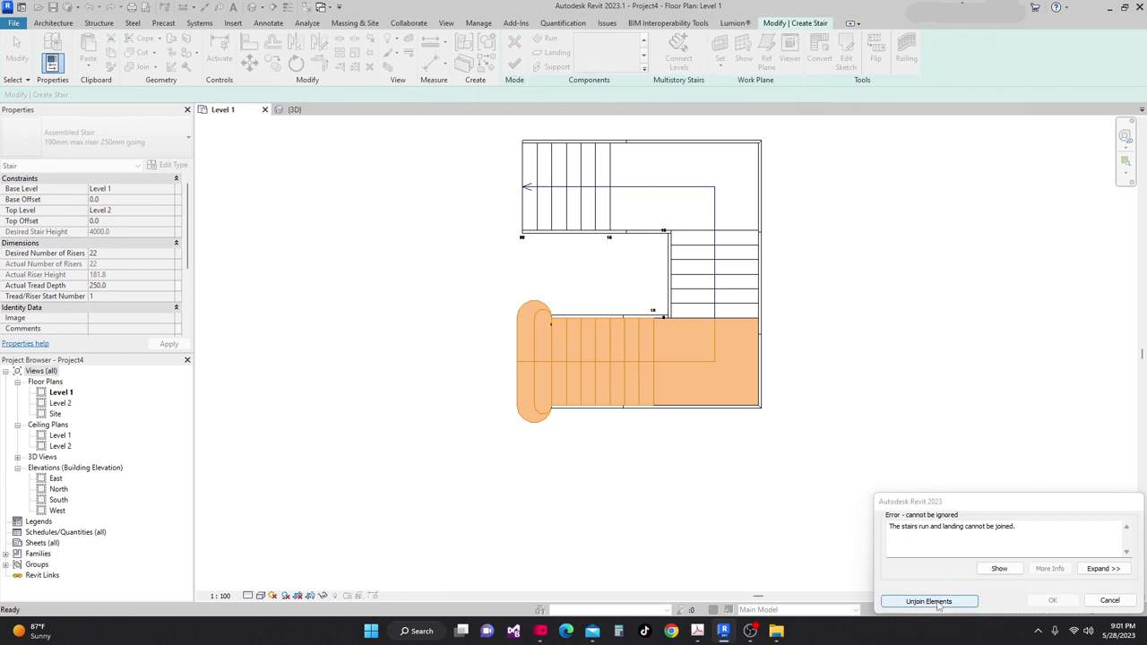
pyautogui.click(928, 601)
pyautogui.scroll(1, 618, 272)
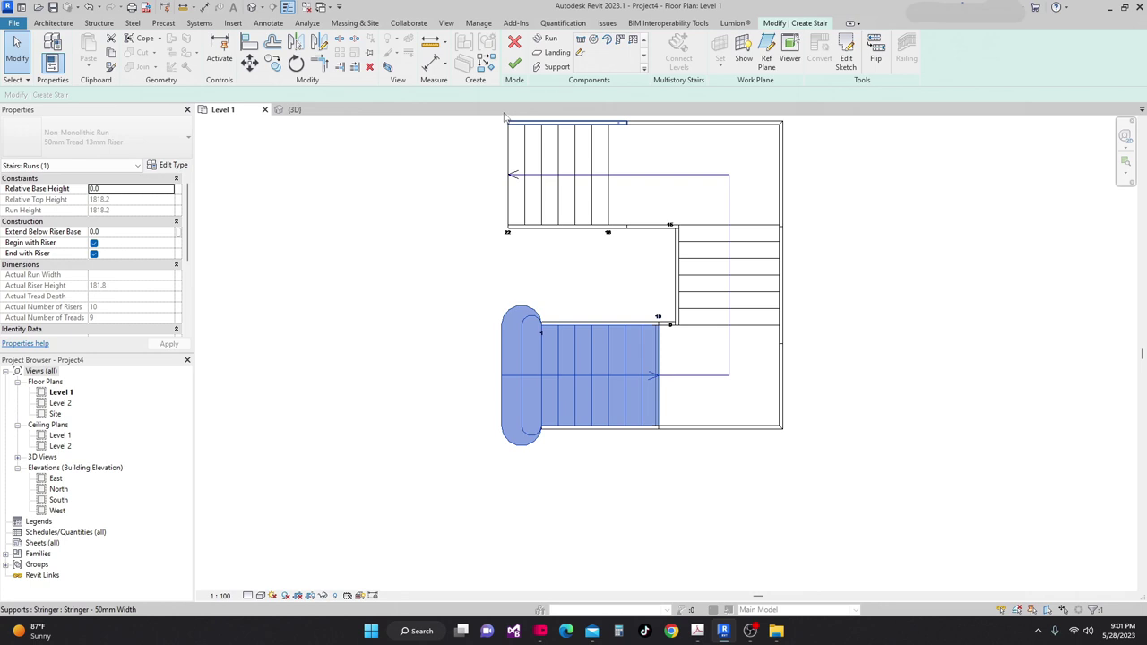
pyautogui.click(515, 66)
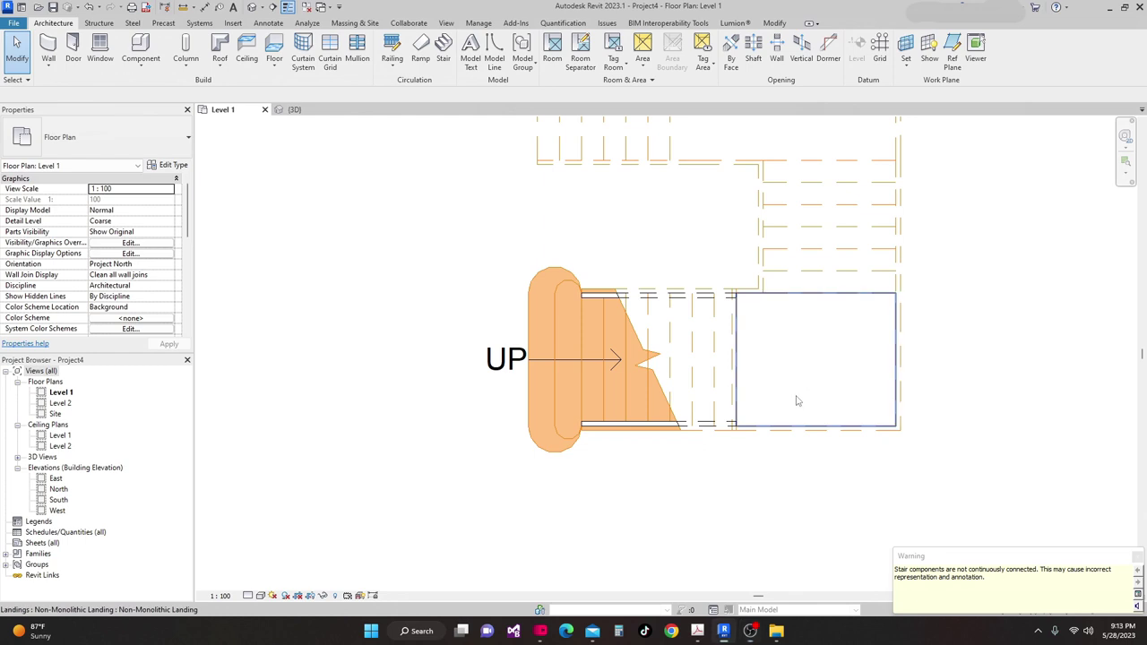
# Inspect the rounded bullnose bottom steps in the 3D view, then return to the Level 1 plan.
pyautogui.scroll(-2, 797, 399)
pyautogui.click(1013, 319)
pyautogui.moveTo(784, 367); pyautogui.dragTo(768, 344, button='middle')
pyautogui.scroll(1, 768, 344)
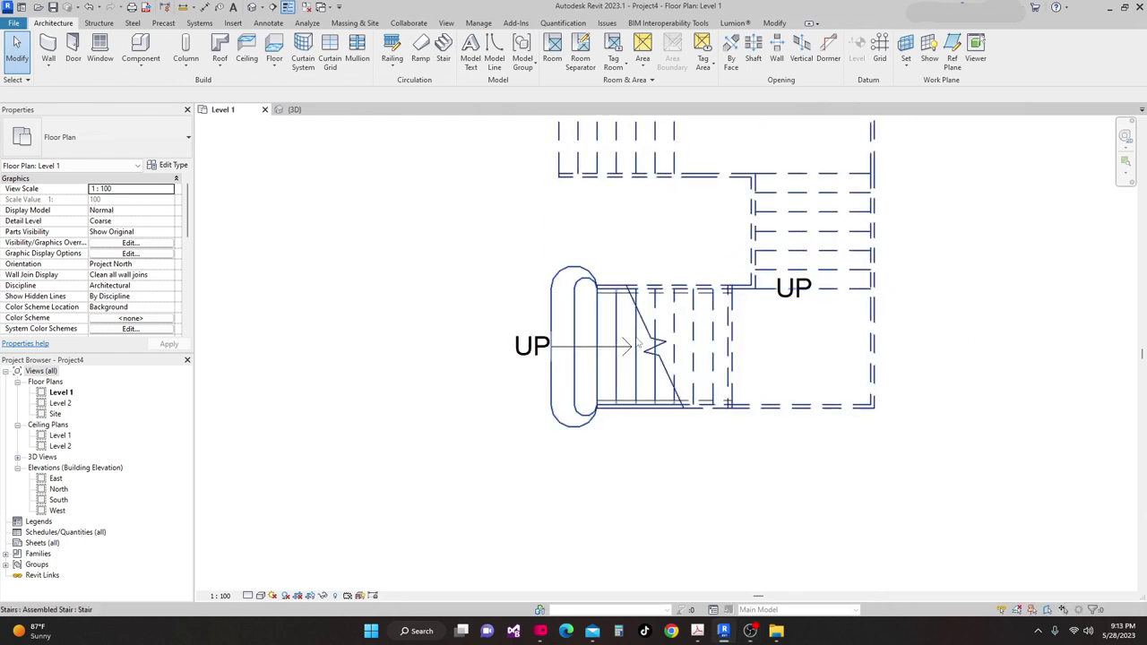
pyautogui.click(295, 109)
pyautogui.keyDown('shift'); pyautogui.moveTo(771, 415); pyautogui.dragTo(690, 298, button='middle'); pyautogui.keyUp('shift')
pyautogui.scroll(2, 686, 294)
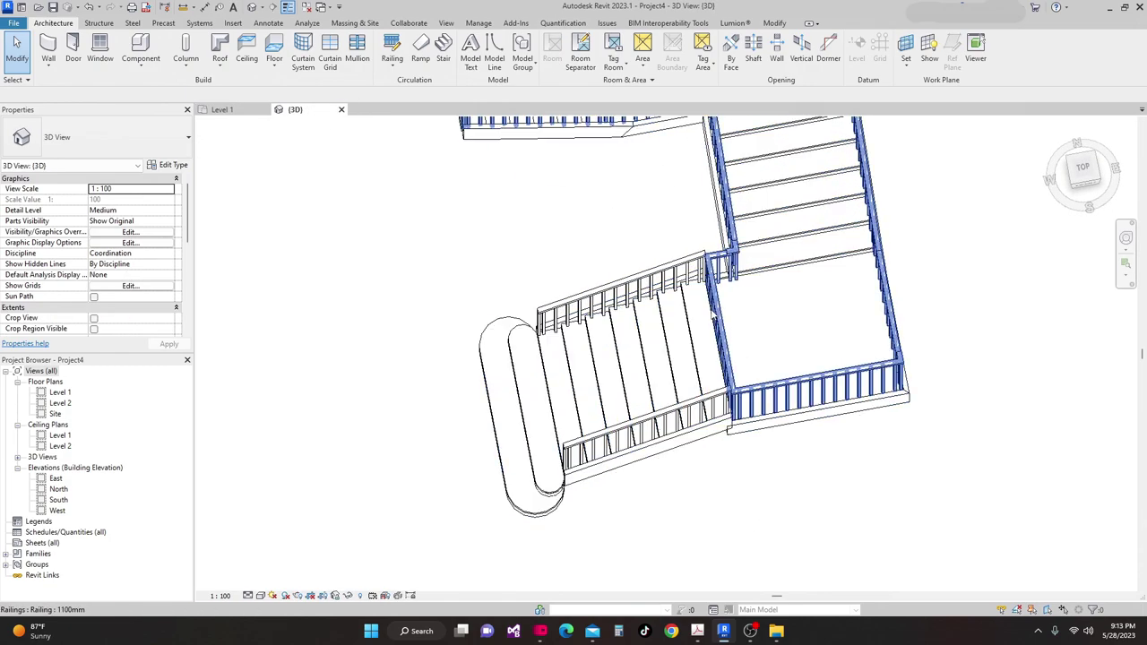
pyautogui.keyDown('shift'); pyautogui.moveTo(687, 293); pyautogui.dragTo(695, 414, button='middle'); pyautogui.keyUp('shift')
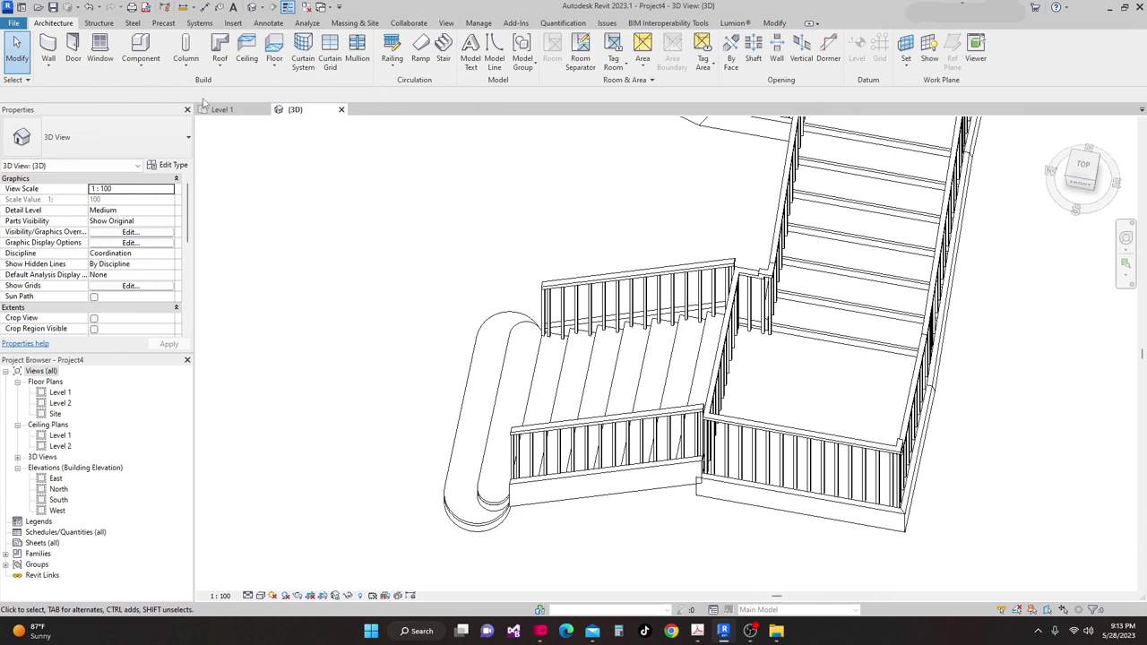
pyautogui.click(222, 109)
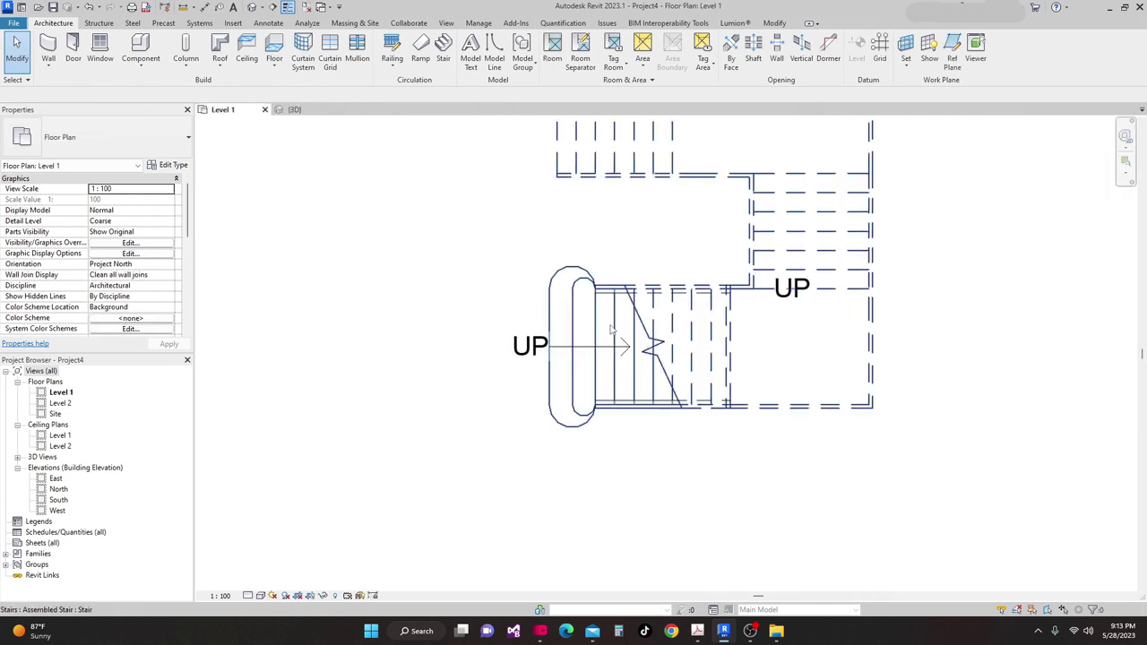
# Reopen the lower run's sketch and delete its last two riser lines.
pyautogui.click(612, 329)
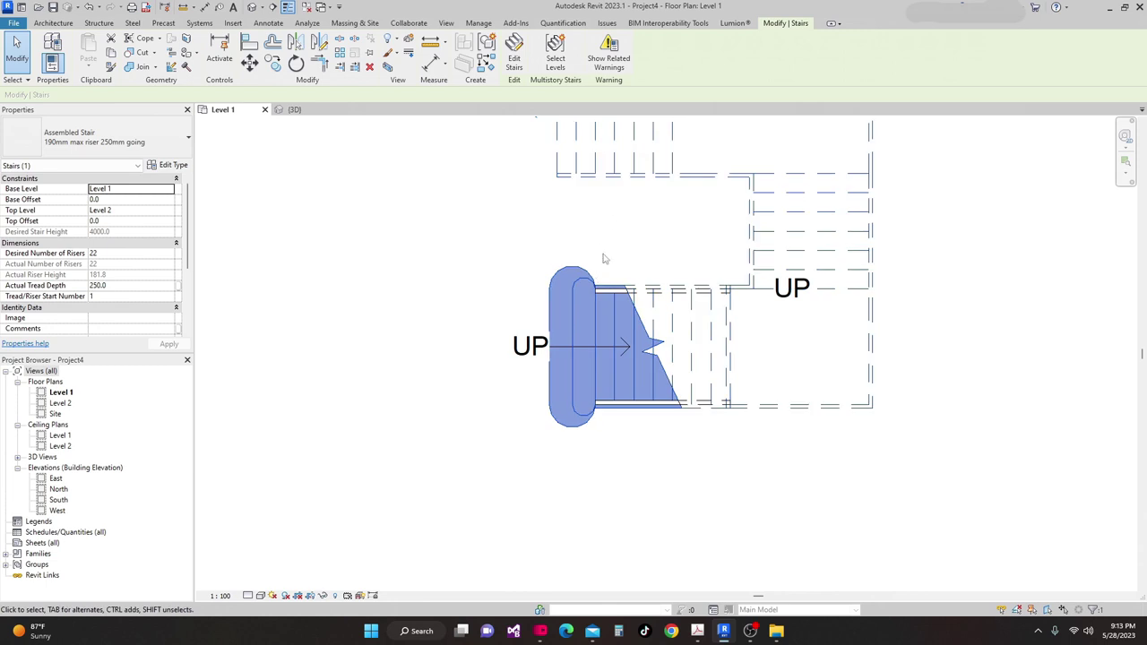
pyautogui.click(514, 52)
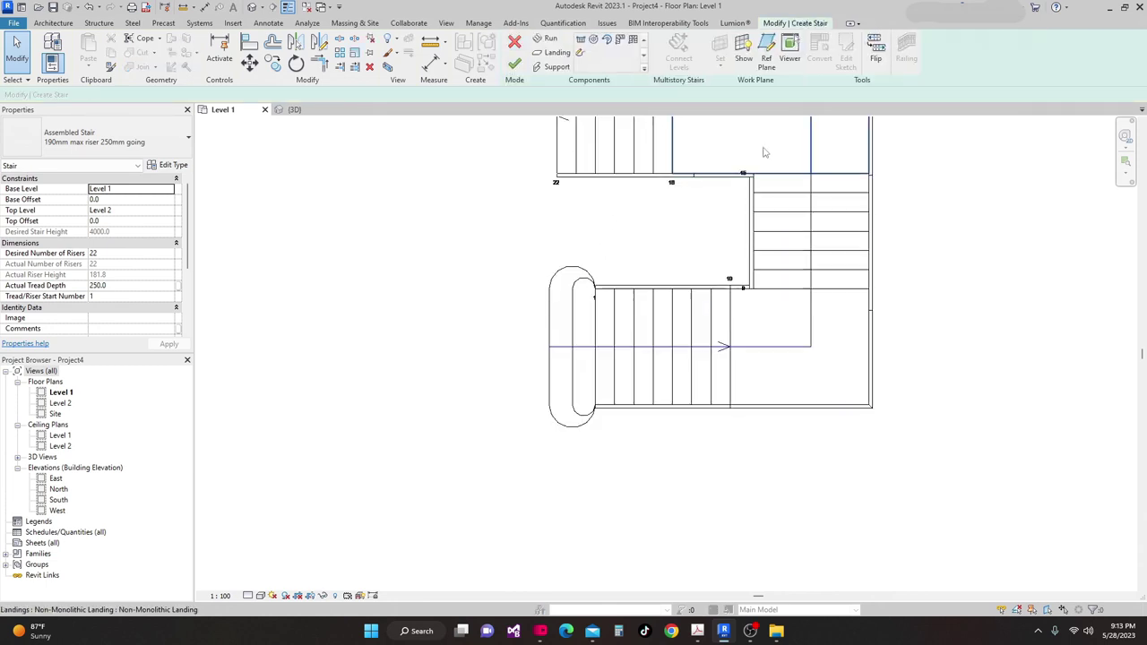
pyautogui.click(585, 346)
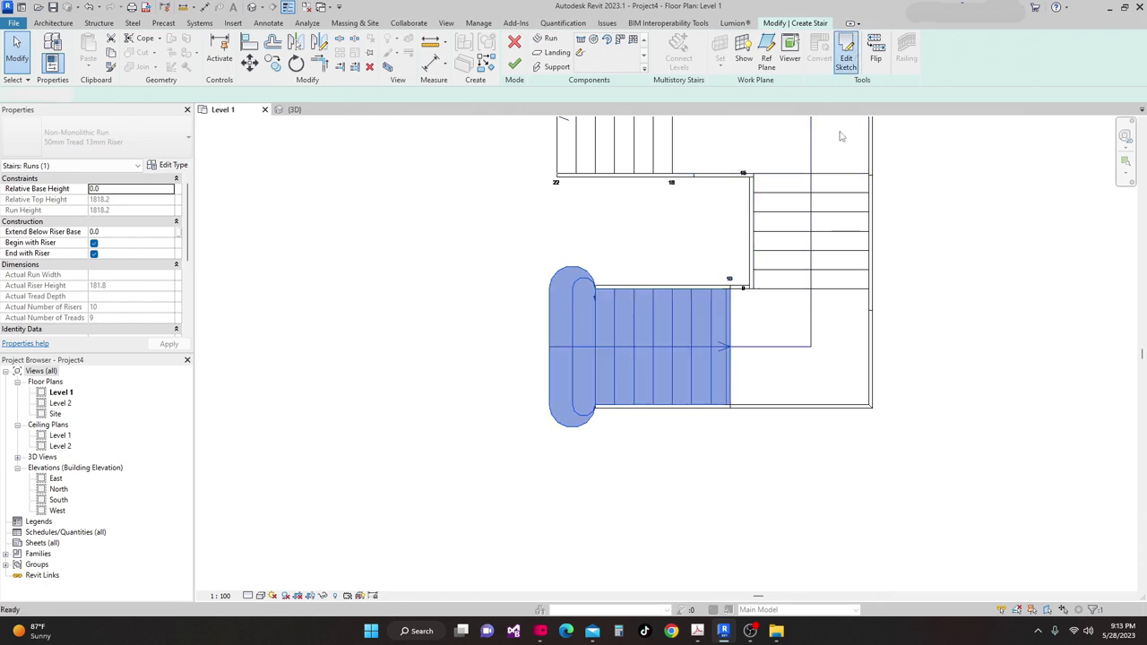
pyautogui.click(845, 56)
pyautogui.scroll(4, 723, 317)
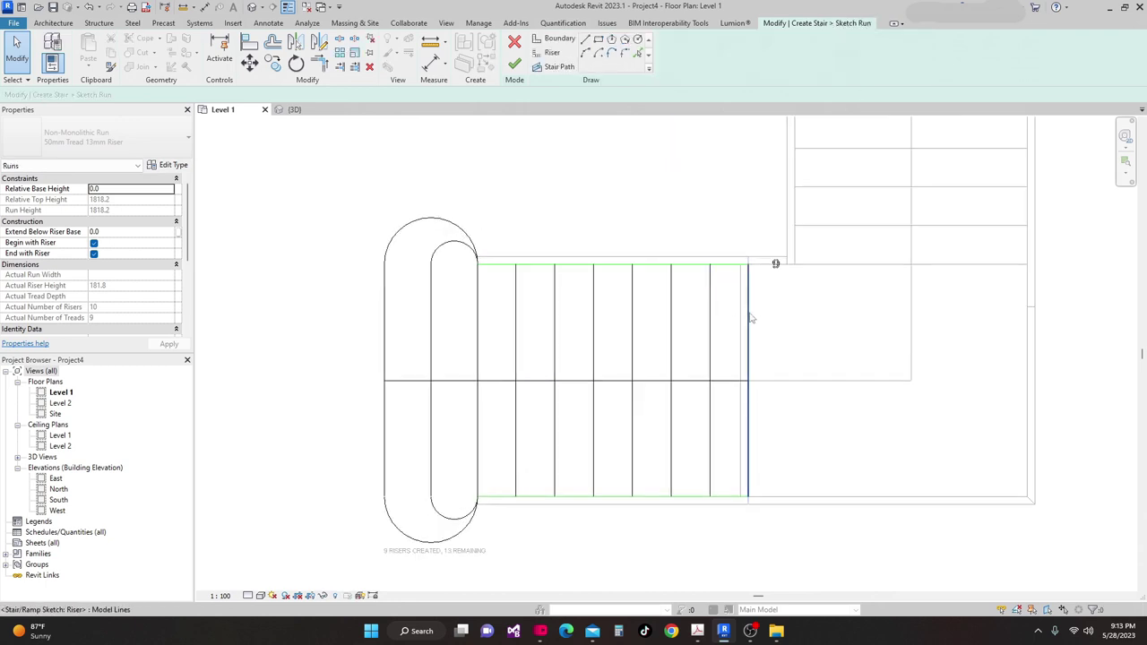
pyautogui.click(749, 318)
pyautogui.press('Delete')
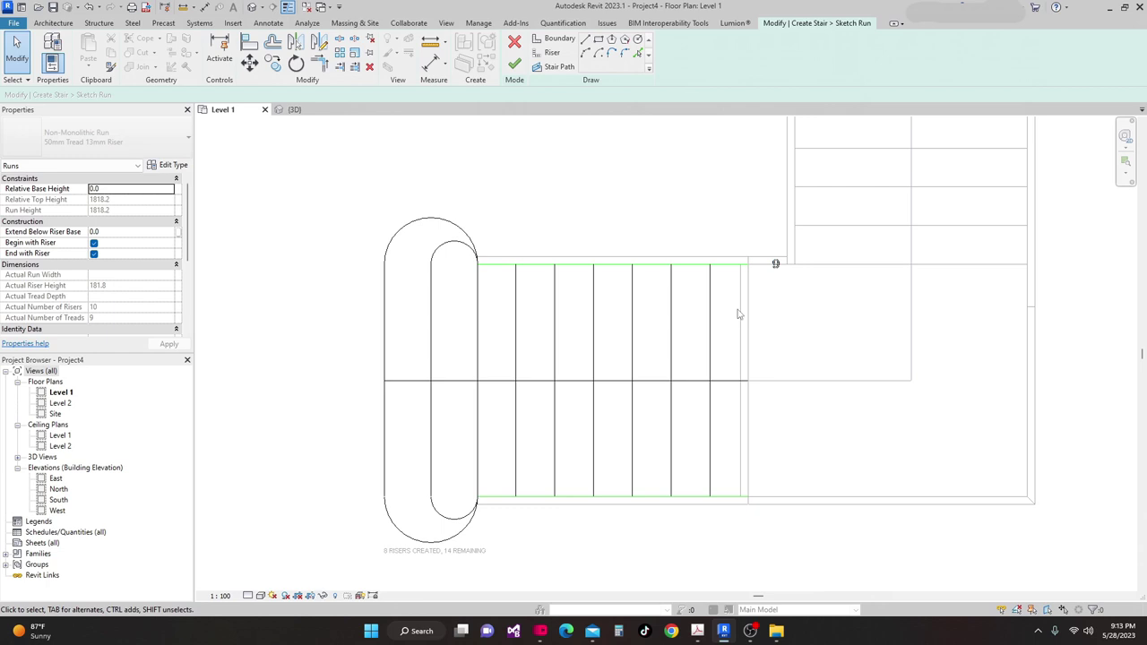
pyautogui.click(711, 349)
pyautogui.press('Delete')
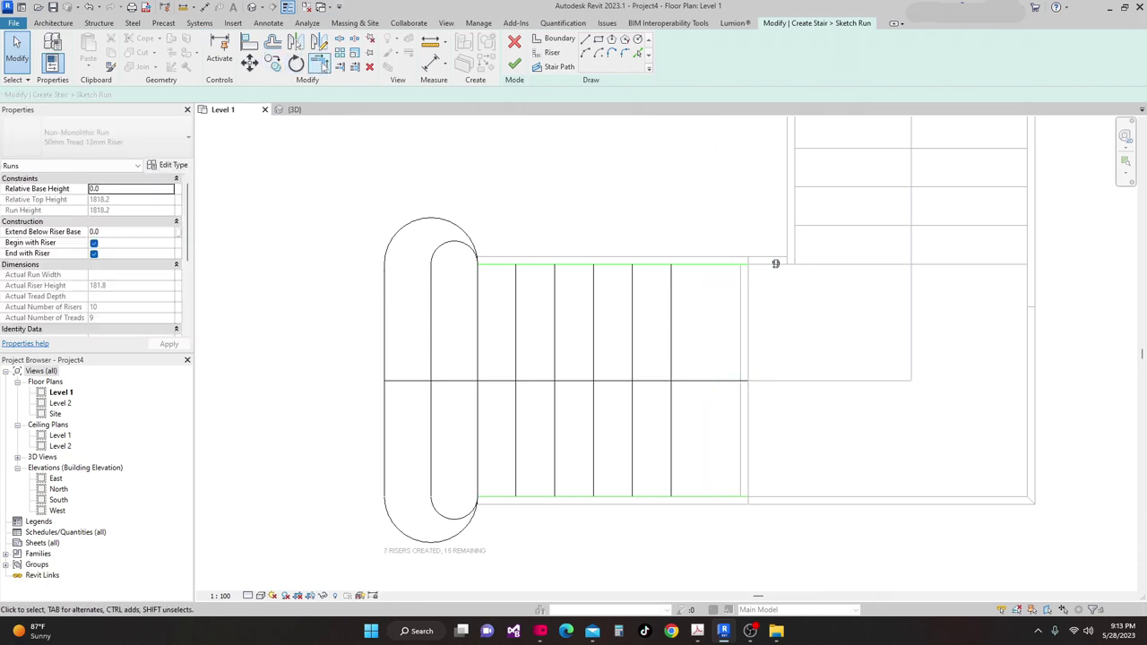
# Trim the top and bottom boundary lines to the new last riser with Trim/Extend to Corner.
pyautogui.click(320, 64)
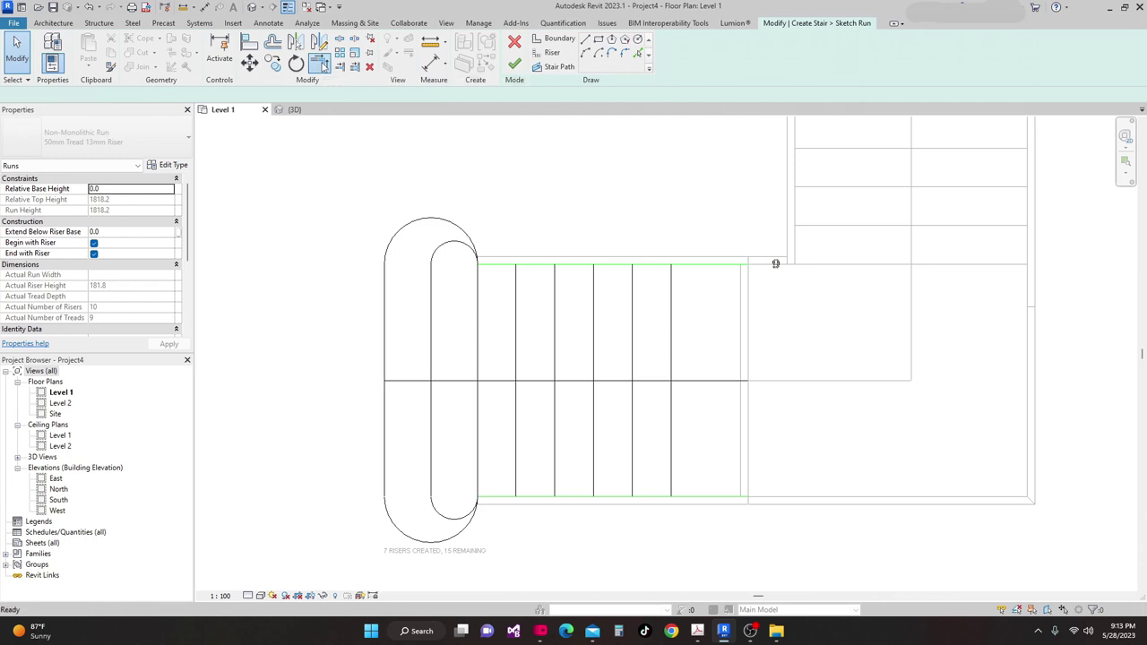
pyautogui.click(661, 271)
pyautogui.click(672, 354)
pyautogui.click(652, 494)
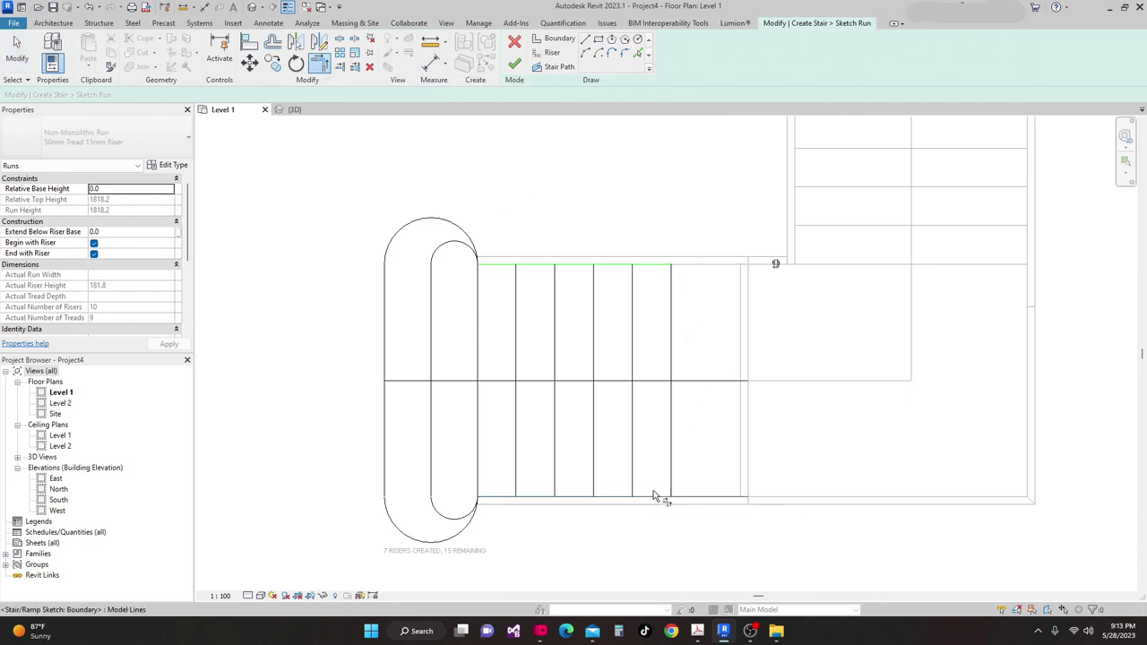
pyautogui.click(671, 476)
pyautogui.scroll(-3, 708, 488)
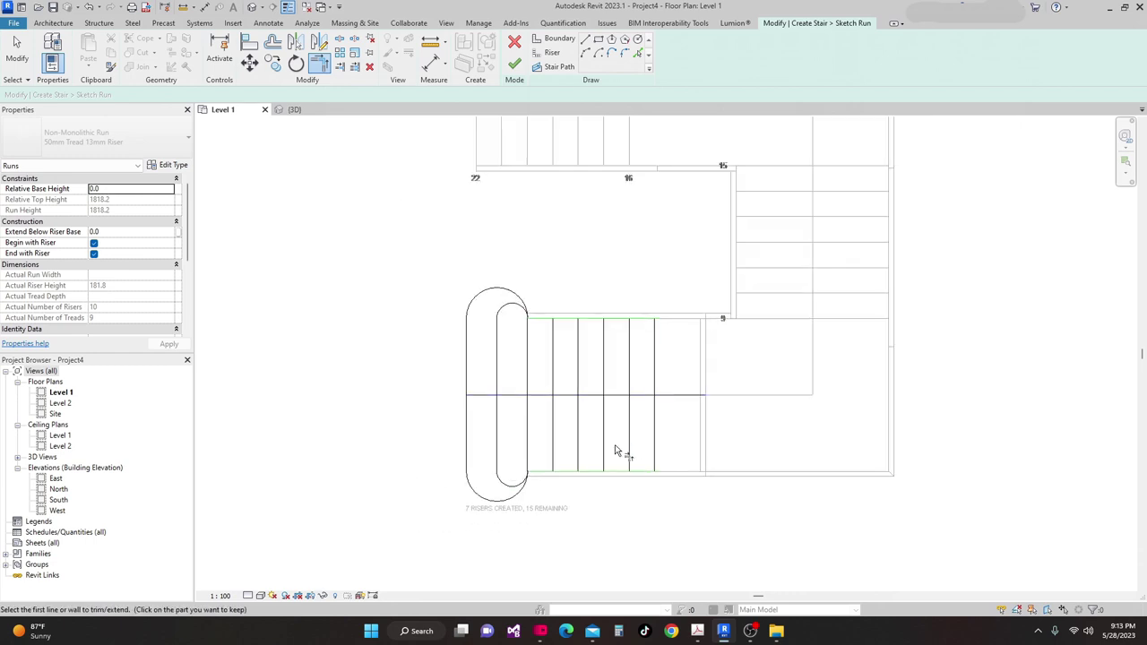
# Nudge all lower-run sketch lines right toward the landing, then finish the run sketch.
pyautogui.press('Escape')
pyautogui.moveTo(426, 253); pyautogui.dragTo(681, 564)
pyautogui.press('Right')
pyautogui.press('Right')
pyautogui.press('Right')
pyautogui.press('Right')
pyautogui.press('Right')
pyautogui.press('Right')
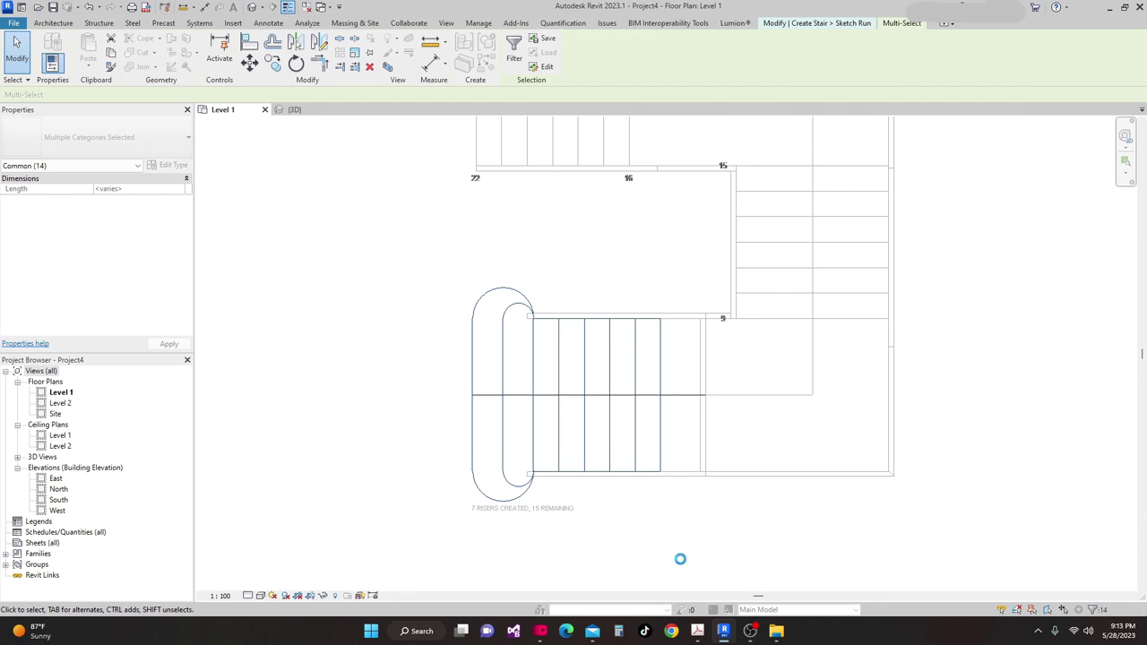
pyautogui.press('Right')
pyautogui.press('Right')
pyautogui.press('Right')
pyautogui.press('Right')
pyautogui.press('Right')
pyautogui.press('Right')
pyautogui.press('Right')
pyautogui.press('Right')
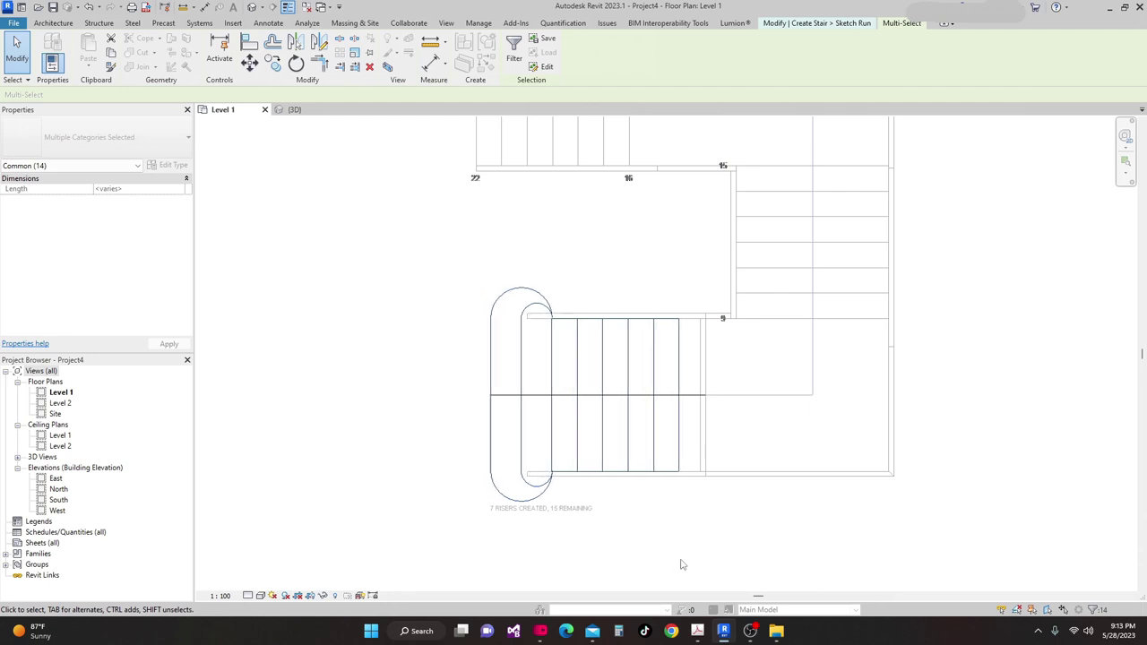
pyautogui.press('Right')
pyautogui.press('Right')
pyautogui.press('Right')
pyautogui.press('Right')
pyautogui.press('Right')
pyautogui.press('Right')
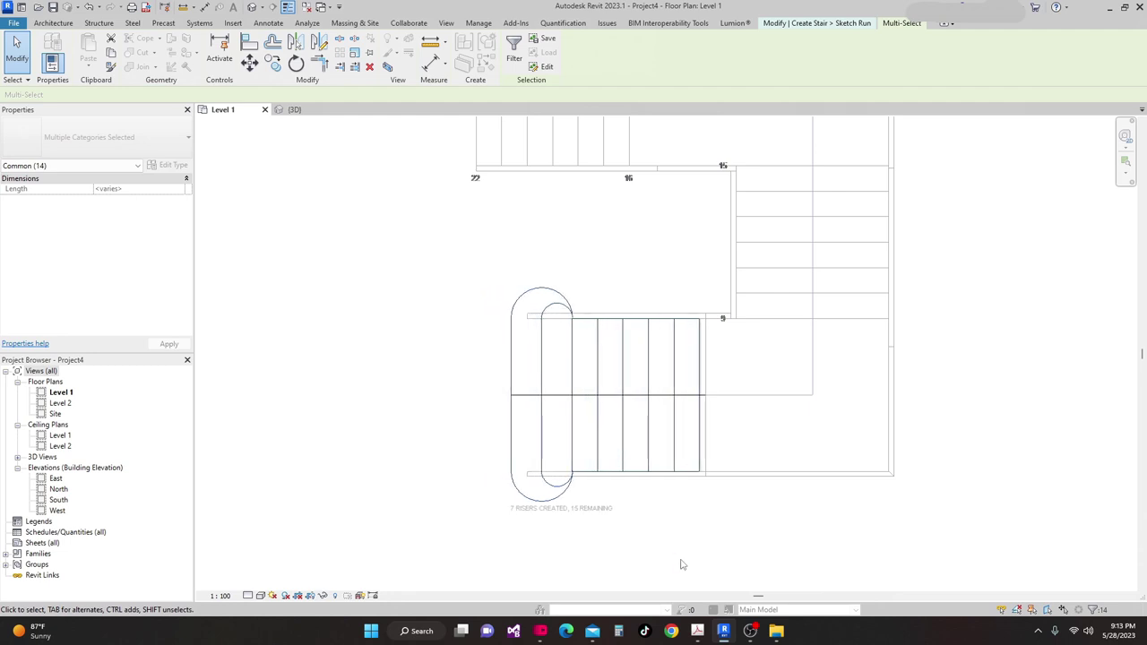
pyautogui.press('Right')
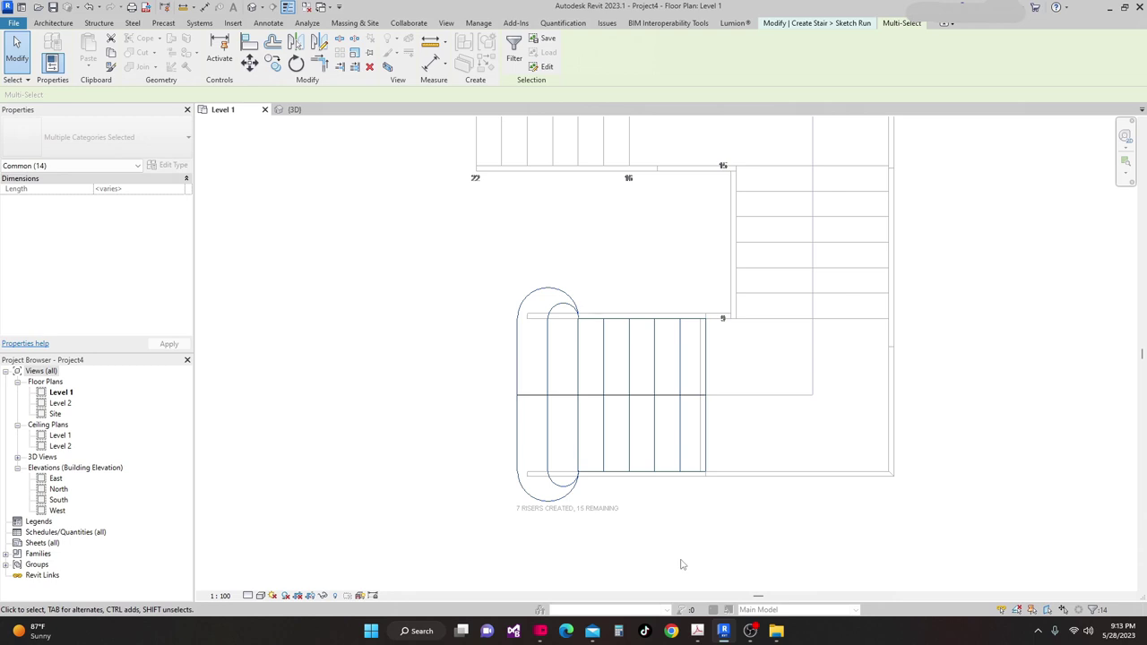
pyautogui.scroll(3, 716, 510)
pyautogui.scroll(-2, 735, 487)
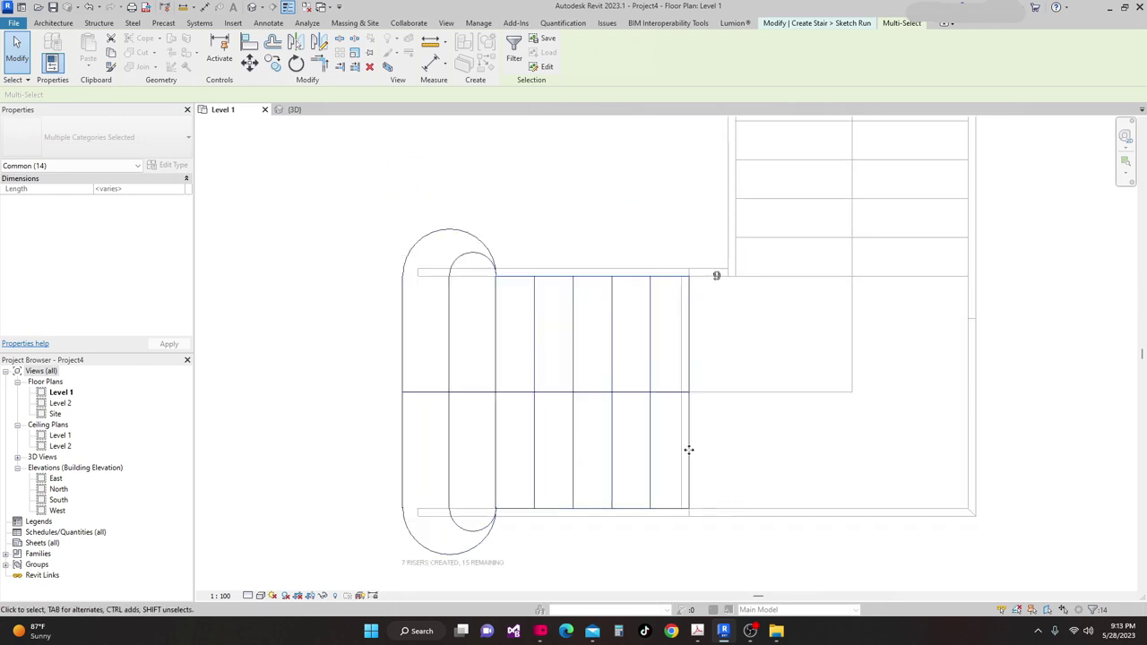
pyautogui.scroll(-4, 595, 244)
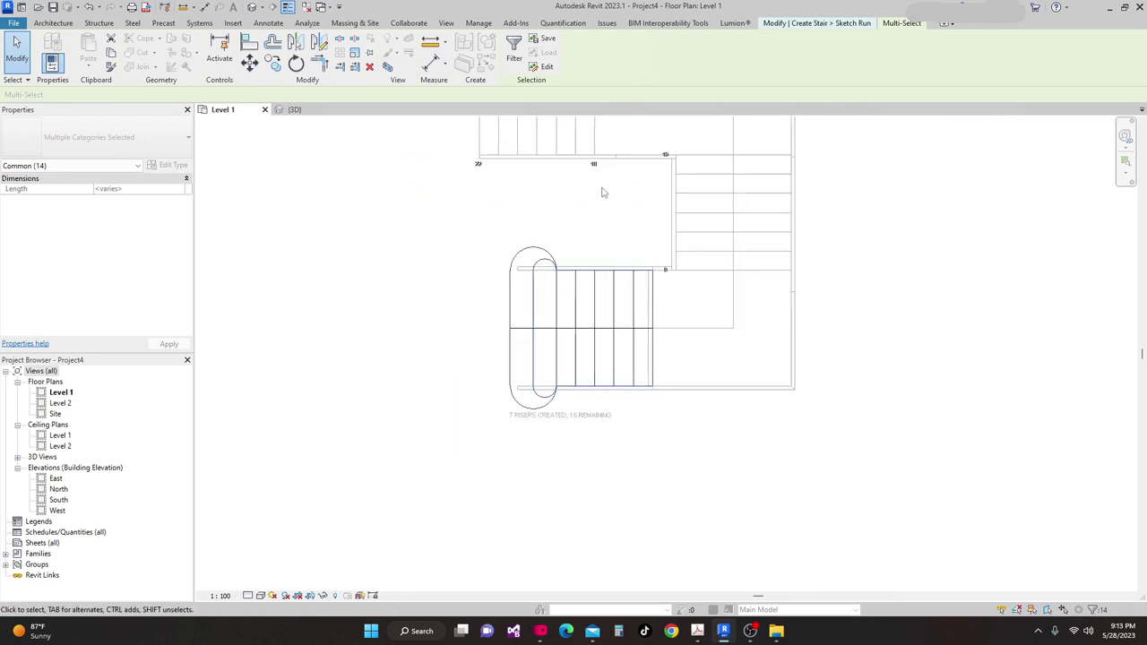
pyautogui.click(681, 134)
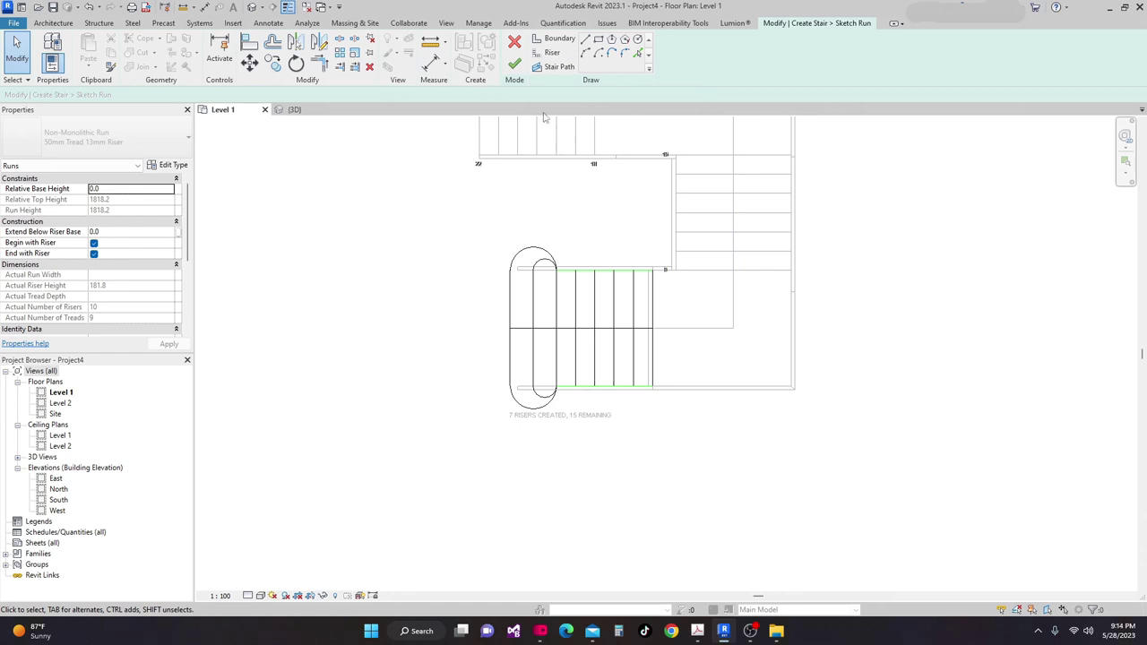
pyautogui.click(514, 64)
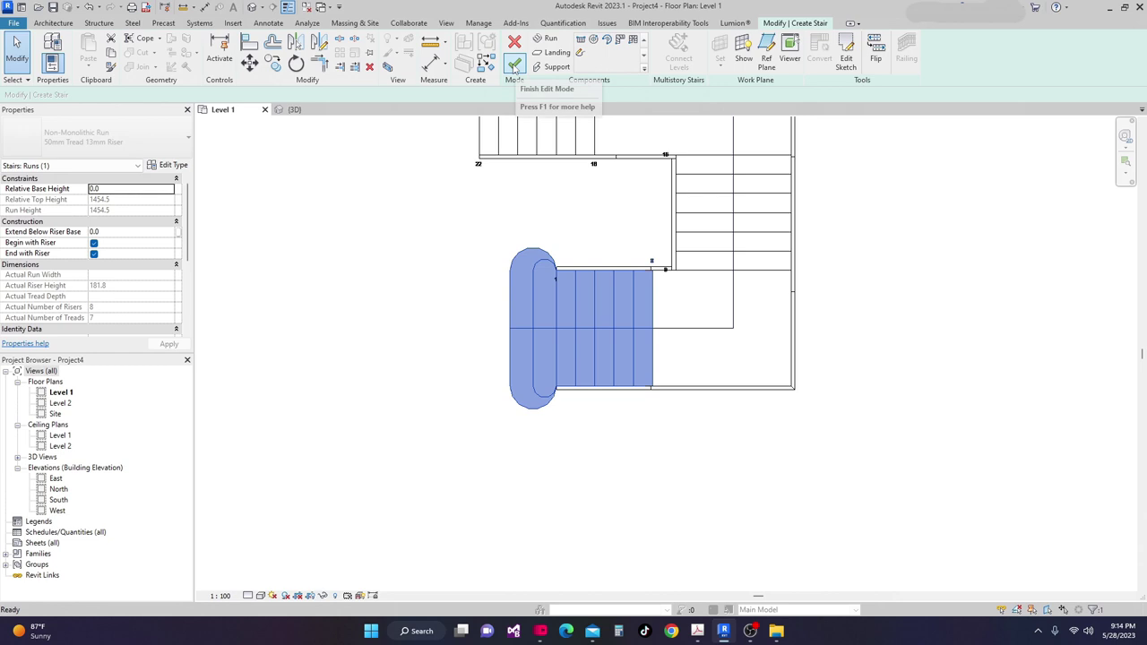
# Finish the stair edit, view it in {3D} from a new angle, and open its type properties.
pyautogui.click(515, 67)
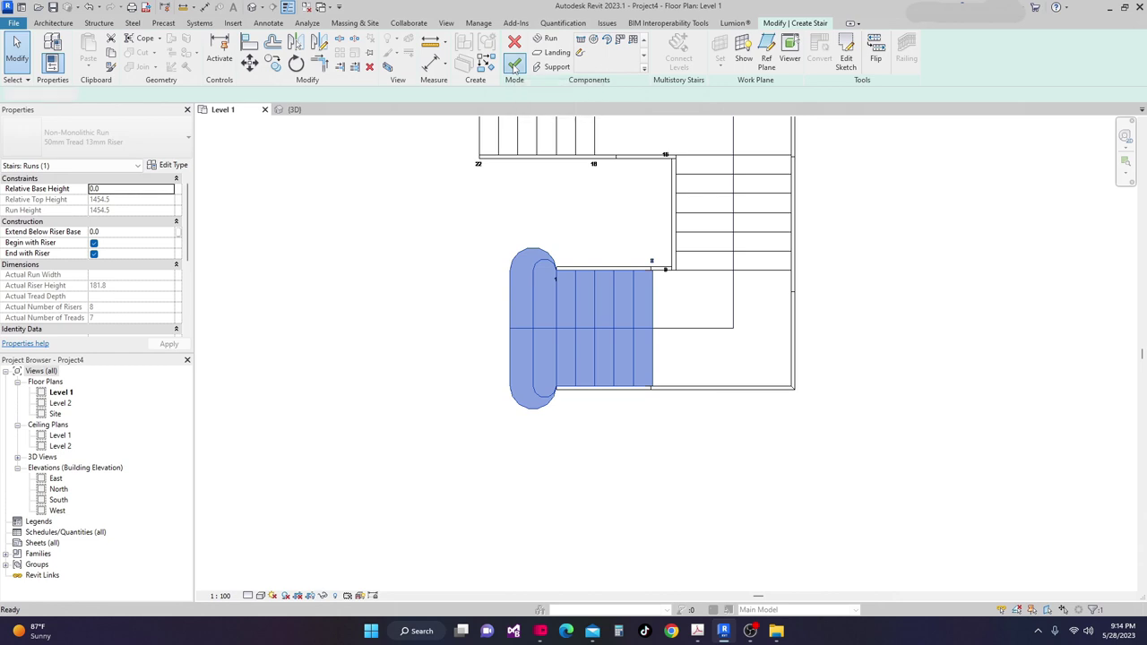
pyautogui.click(297, 113)
pyautogui.keyDown('shift'); pyautogui.moveTo(727, 553); pyautogui.dragTo(798, 424, button='middle'); pyautogui.keyUp('shift')
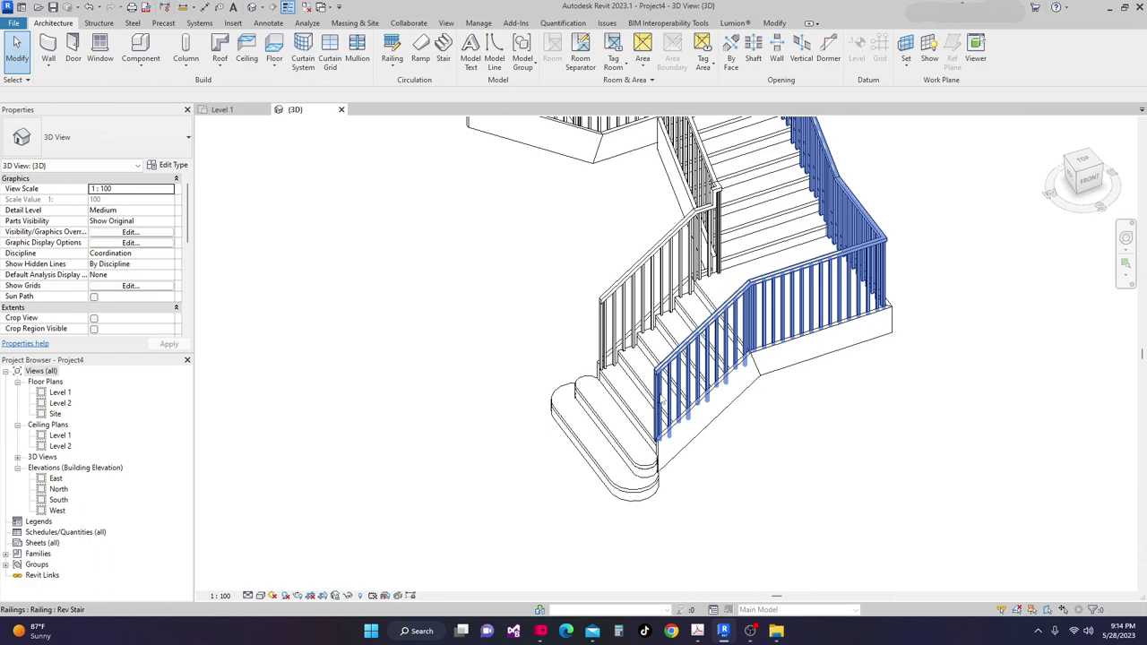
pyautogui.moveTo(747, 376); pyautogui.dragTo(724, 452, button='middle')
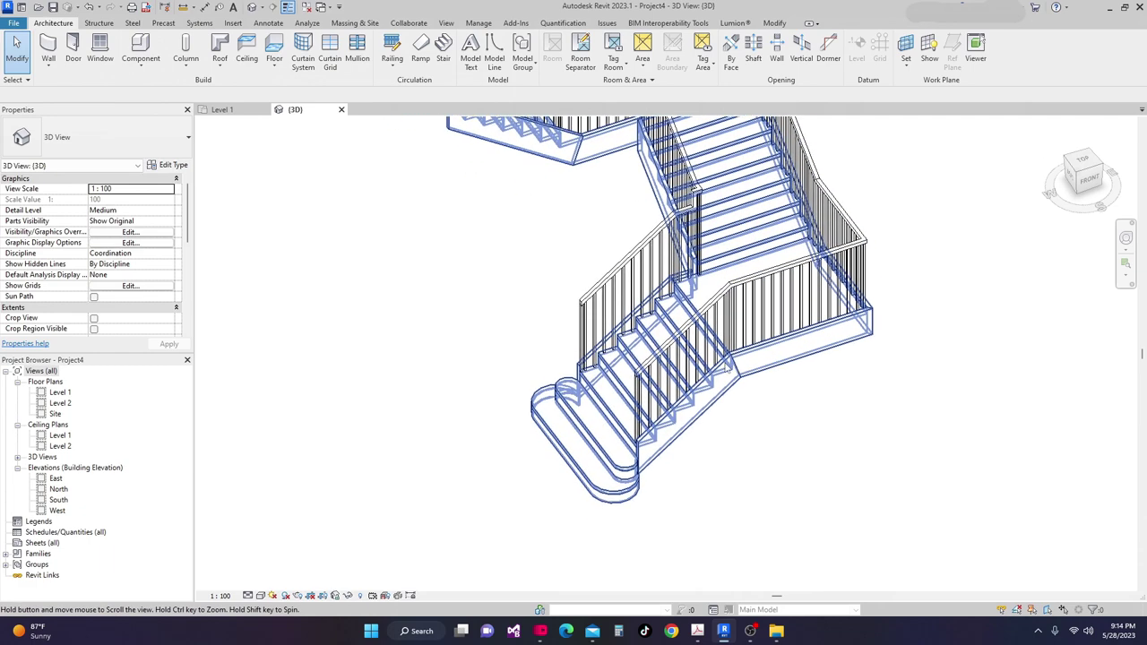
pyautogui.moveTo(607, 462); pyautogui.dragTo(661, 396, button='middle')
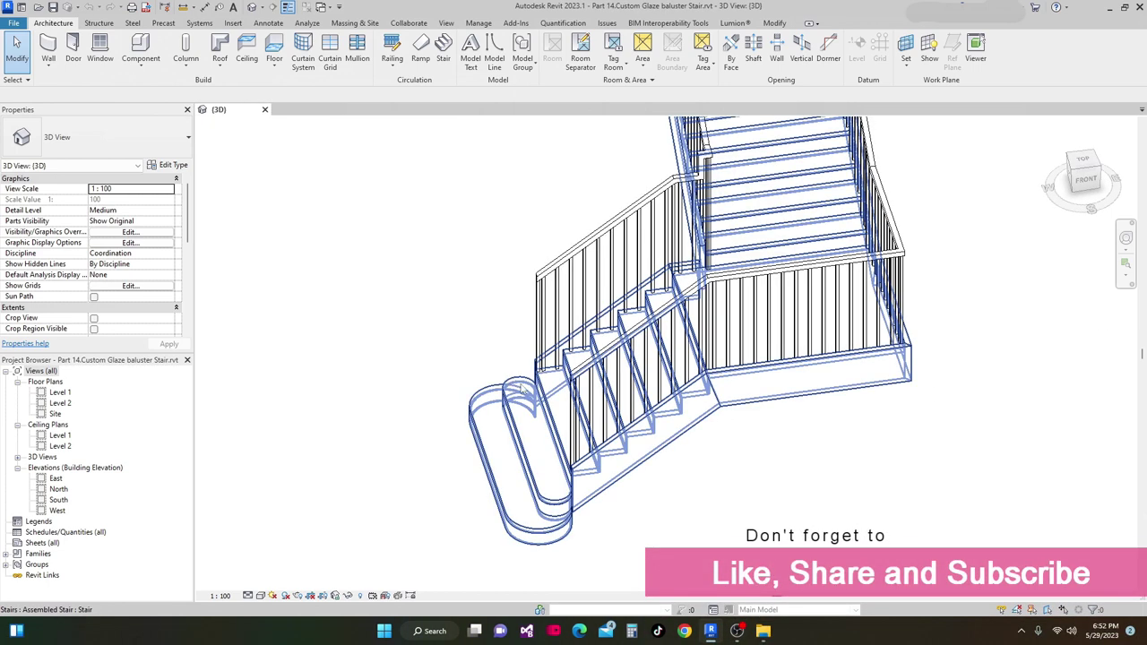
pyautogui.scroll(2, 525, 394)
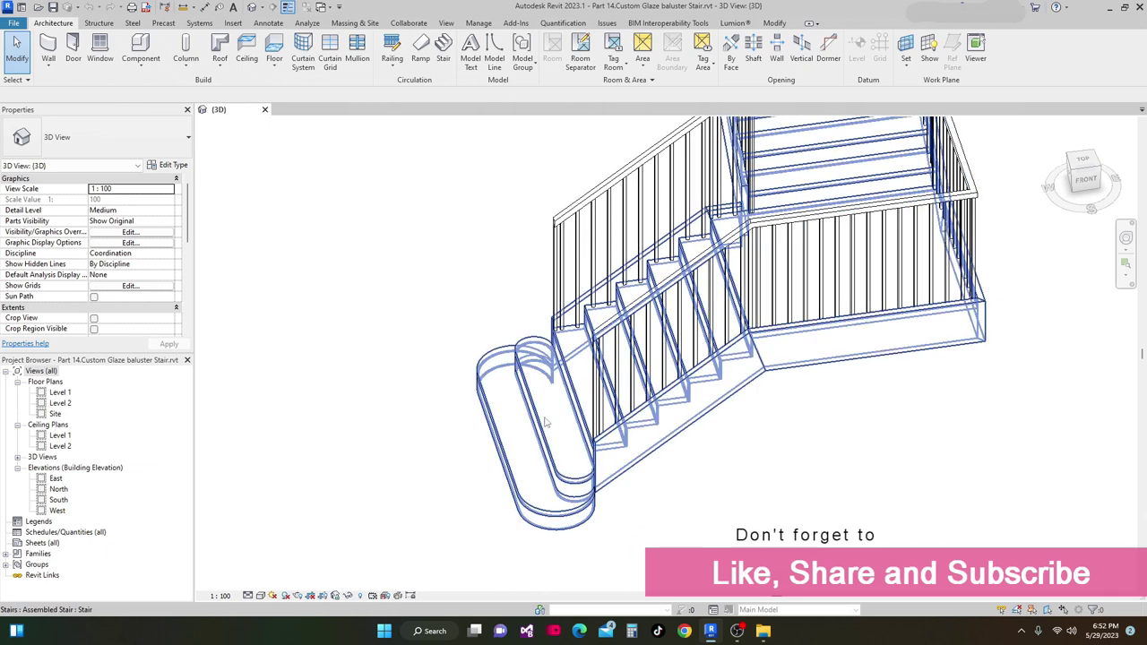
pyautogui.click(550, 385)
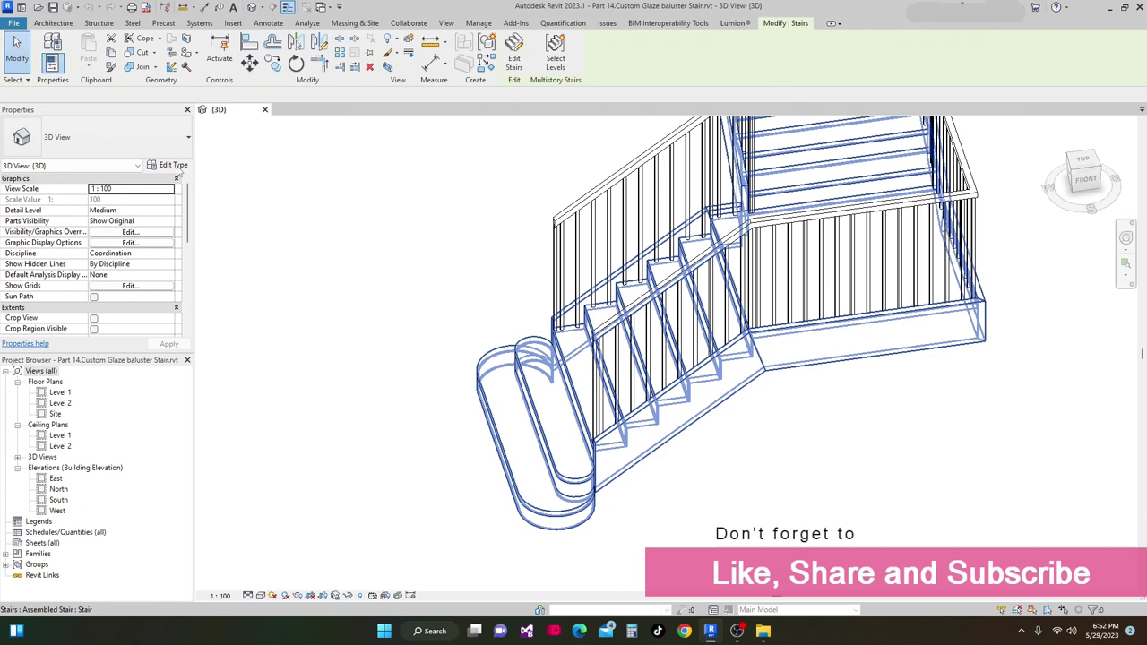
pyautogui.click(172, 166)
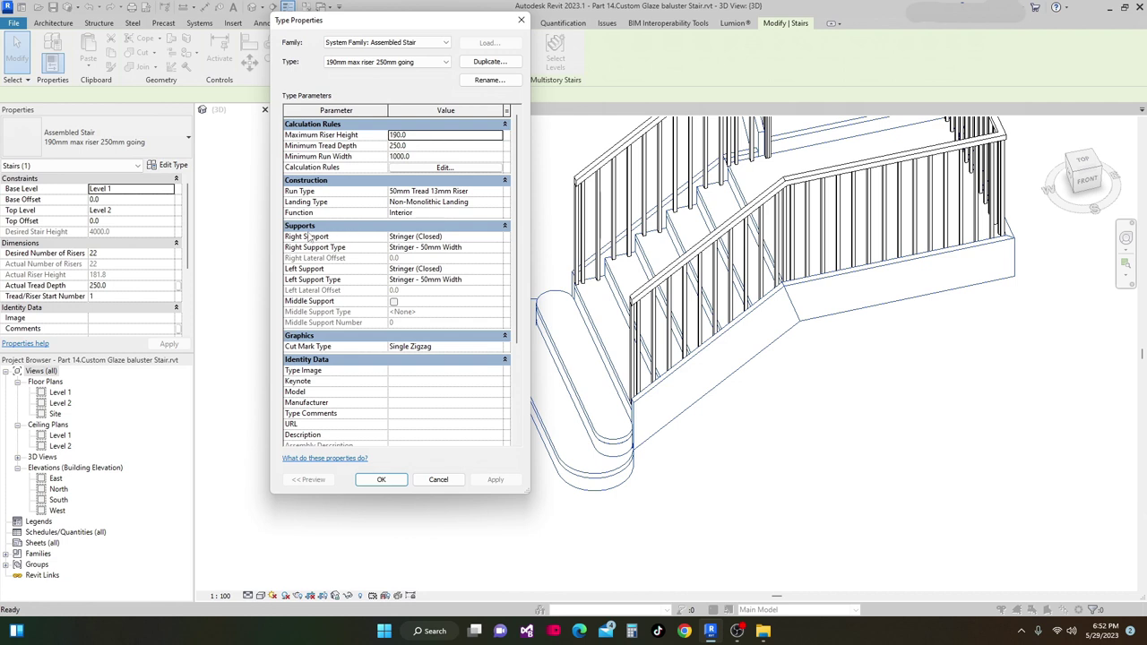
# Set both Right and Left Support to Carriage (Open).
pyautogui.click(495, 238)
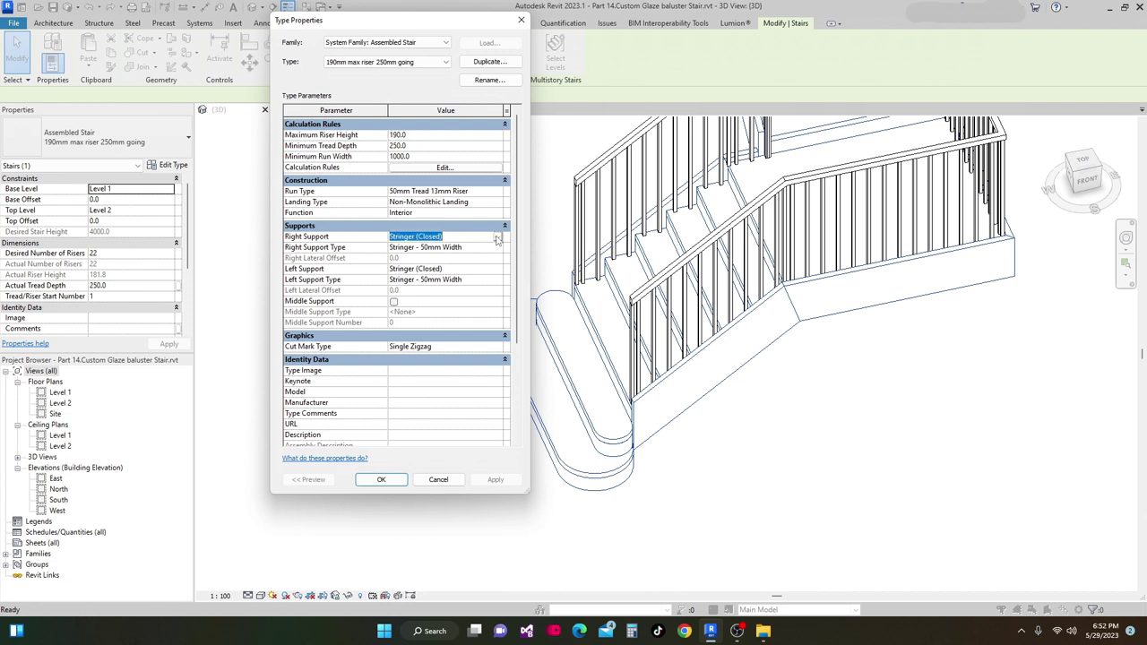
pyautogui.click(498, 238)
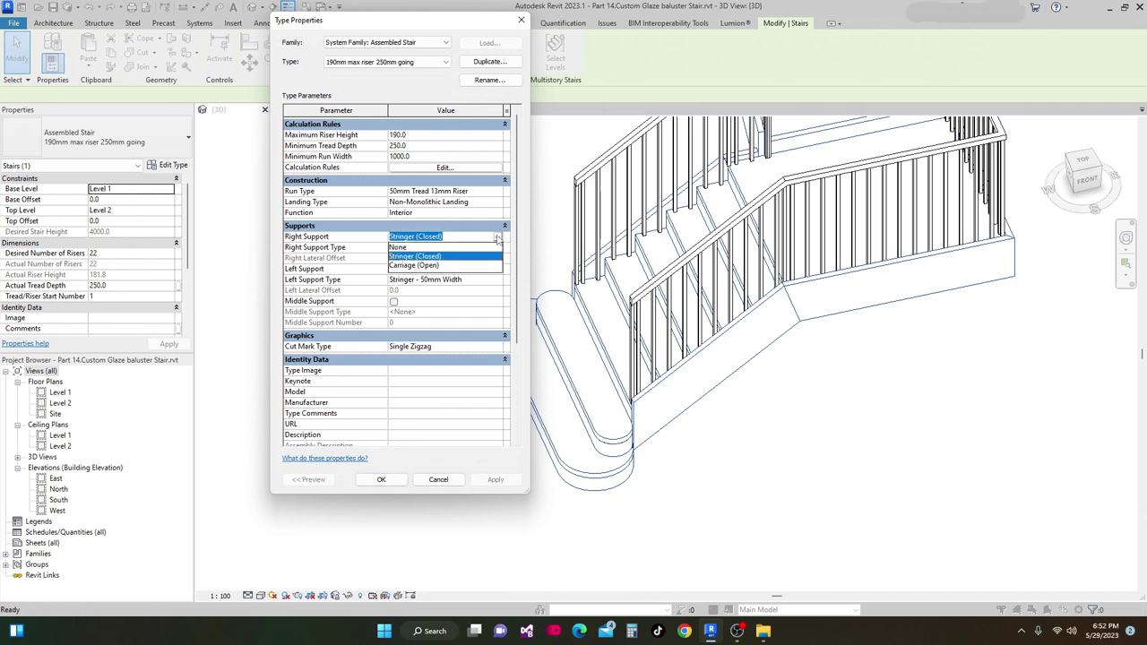
pyautogui.click(412, 265)
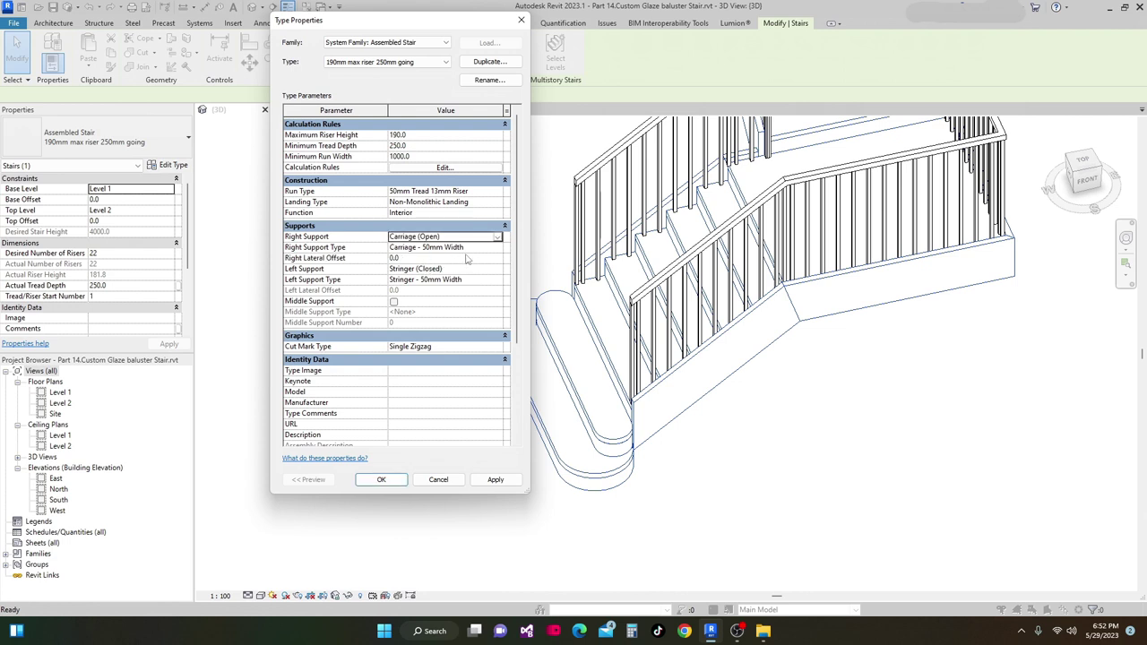
pyautogui.click(420, 258)
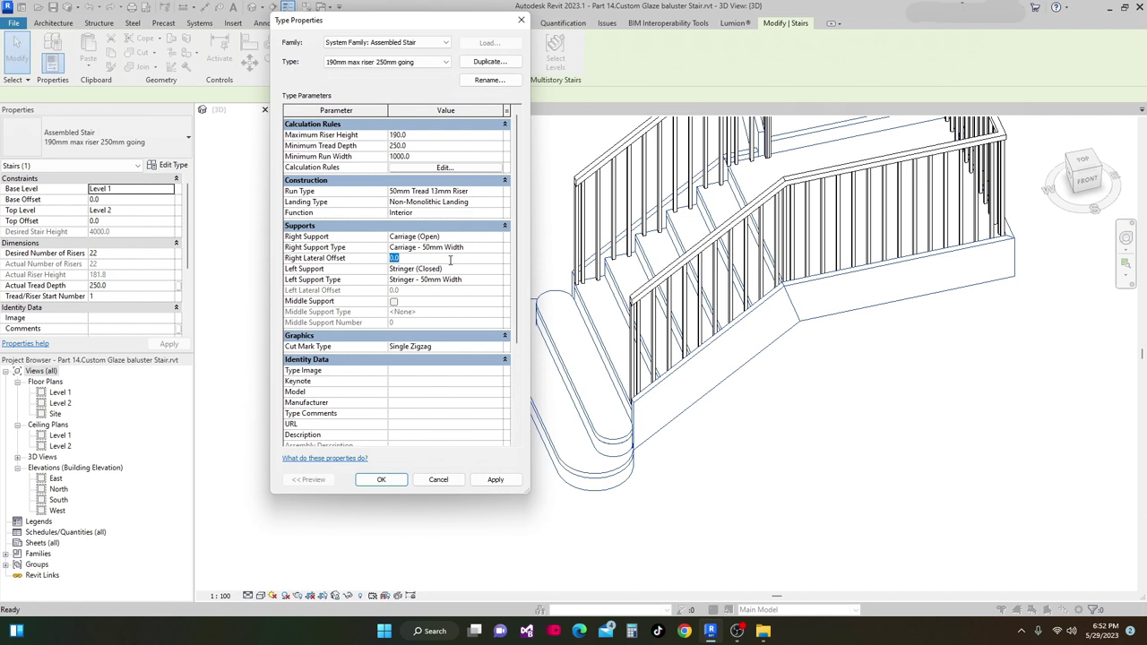
pyautogui.click(499, 269)
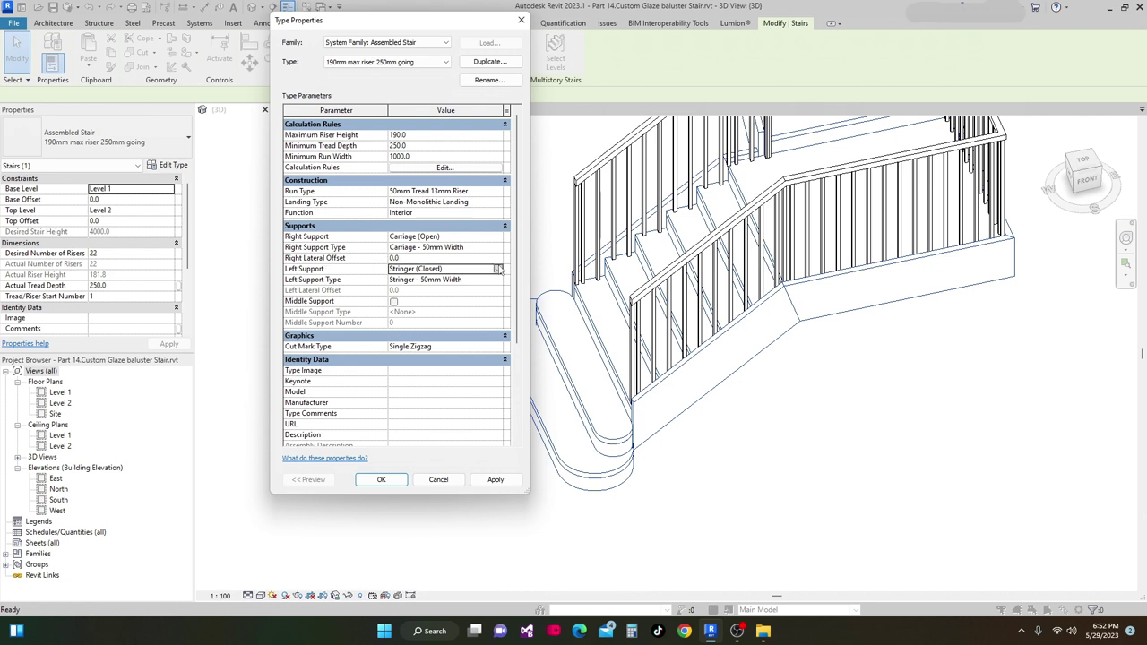
pyautogui.click(499, 268)
pyautogui.click(412, 298)
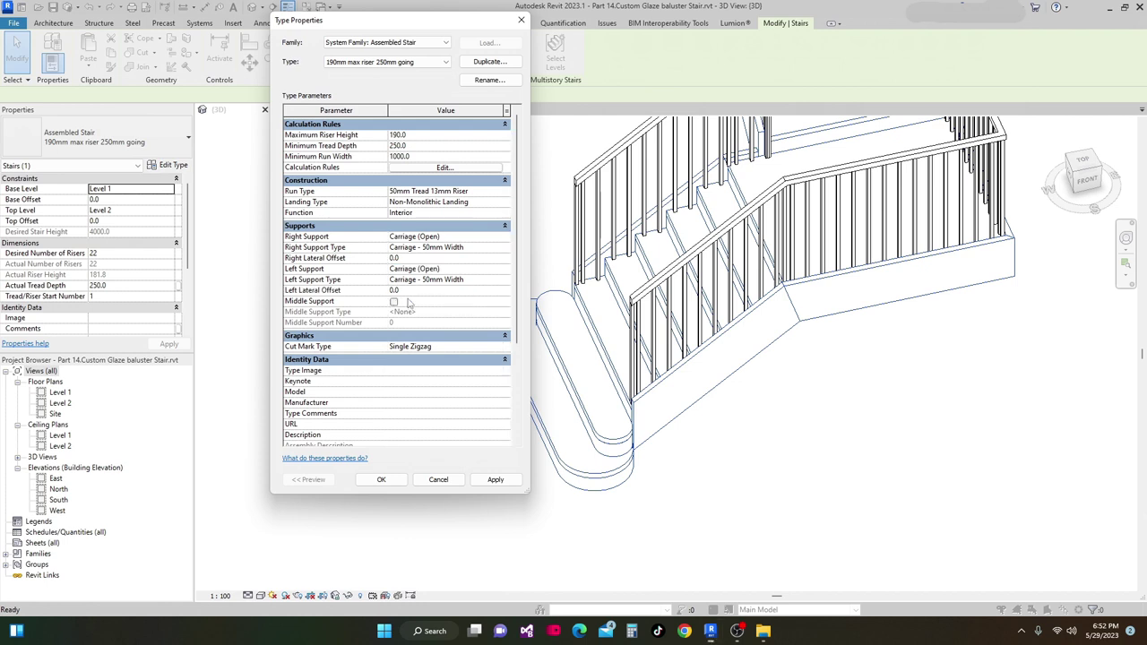
# Set both lateral offsets to 100 and apply and confirm the stair type.
pyautogui.click(408, 258)
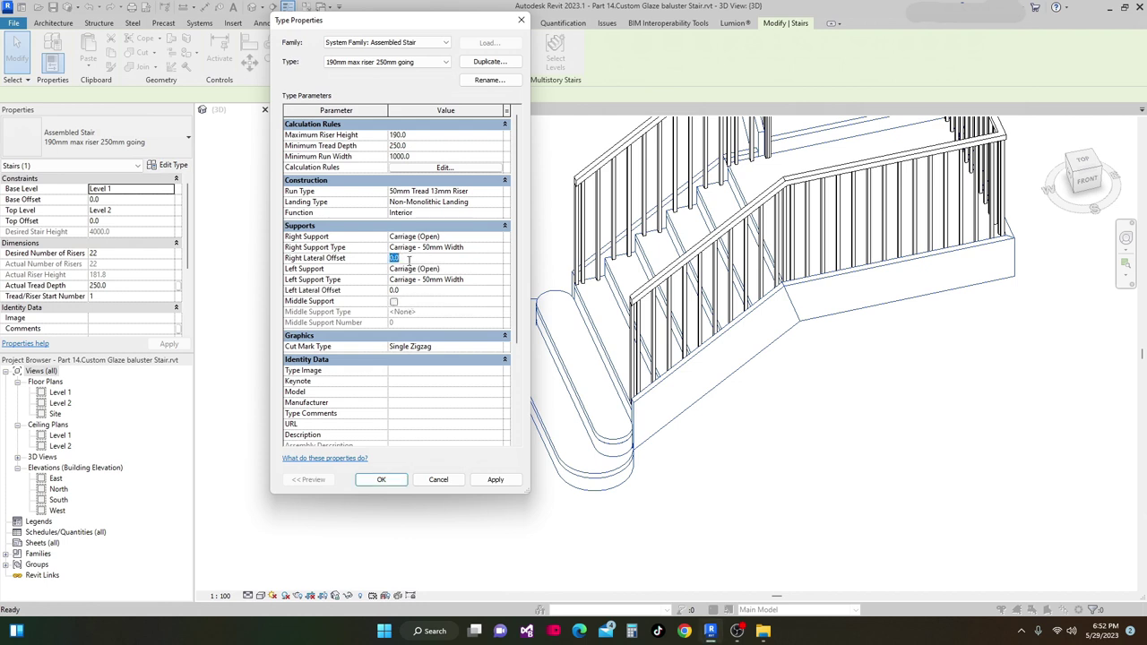
pyautogui.write('100')
pyautogui.click(426, 290)
pyautogui.write('1')
pyautogui.click(507, 482)
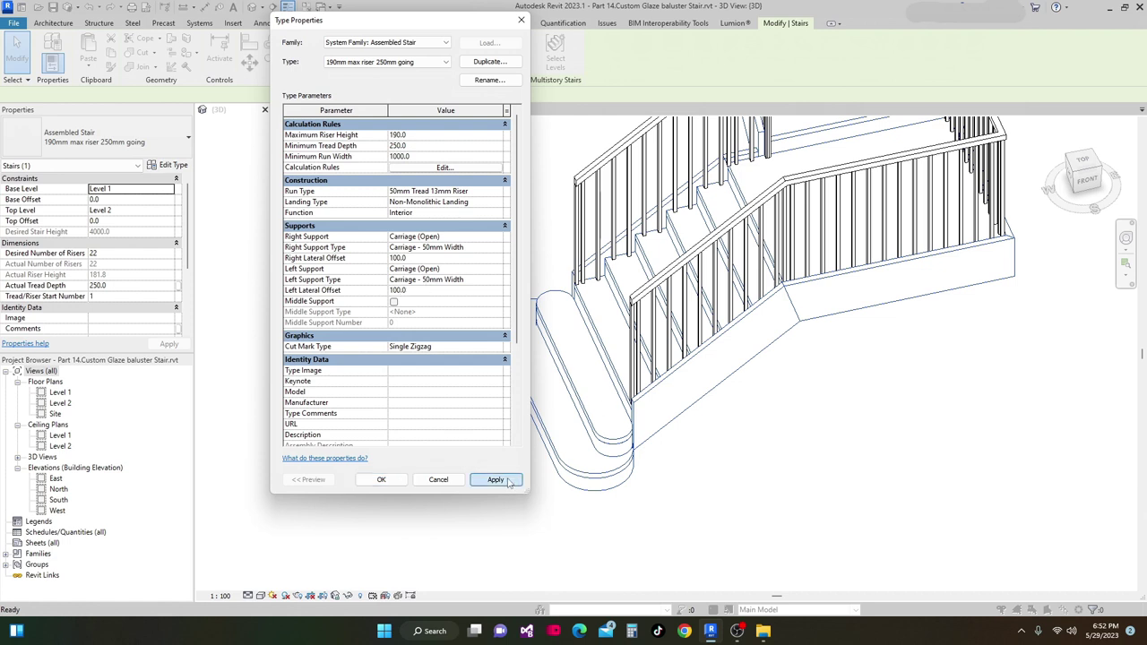
pyautogui.click(380, 479)
pyautogui.moveTo(645, 511); pyautogui.dragTo(592, 477, button='middle')
# Zoom in on the stair's bottom steps and reopen the Assembled Stair type properties.
pyautogui.scroll(8, 605, 439)
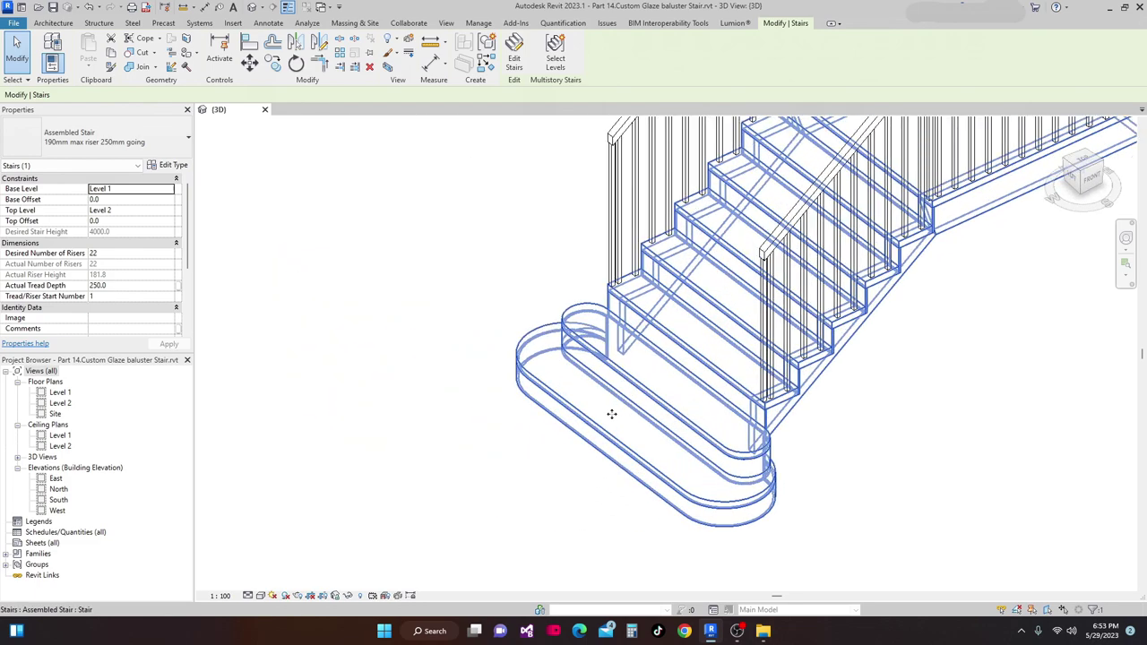
pyautogui.click(389, 341)
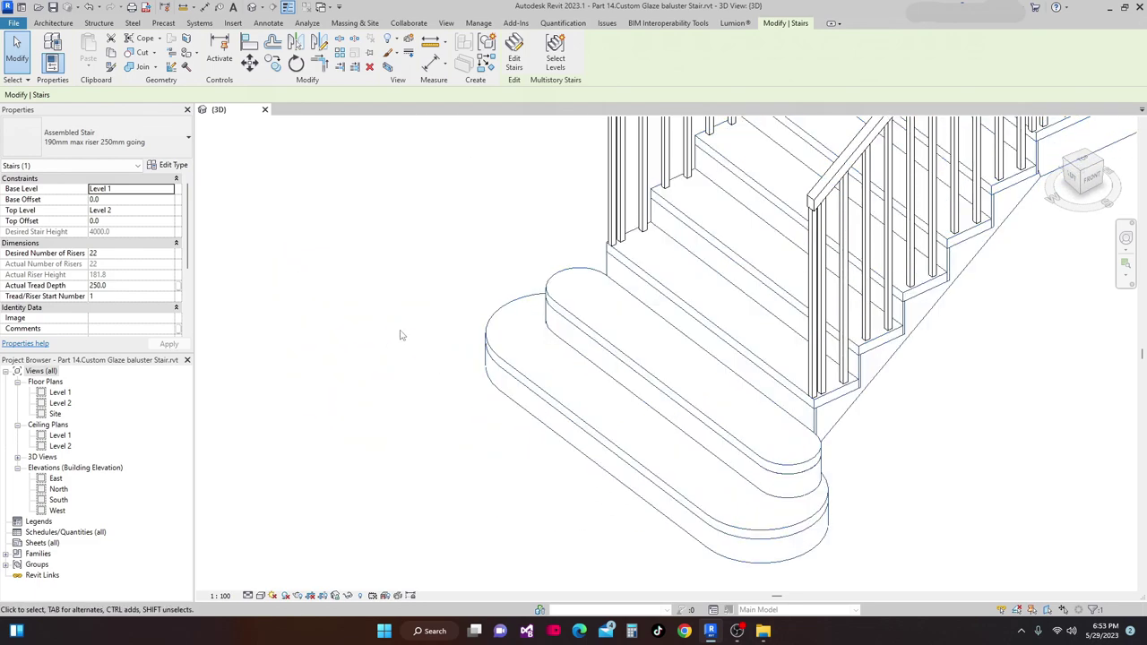
pyautogui.click(172, 166)
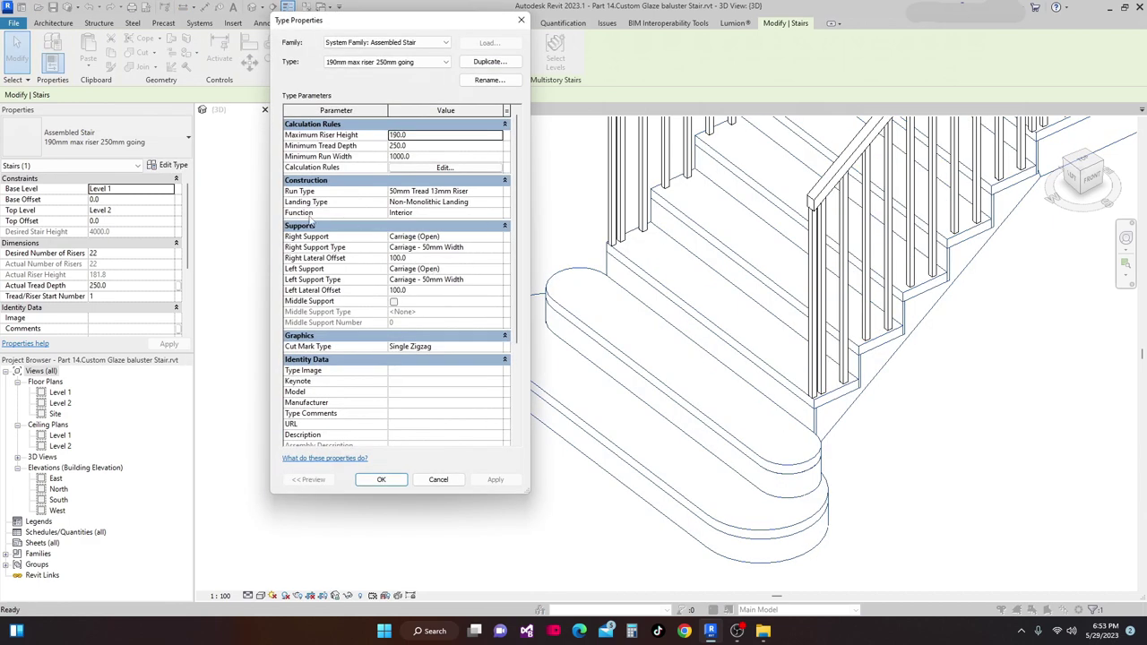
# In the run type, set Nosing Length 50 with the M_Stair Nosing - Radius : 40mm profile.
pyautogui.click(500, 194)
pyautogui.click(498, 191)
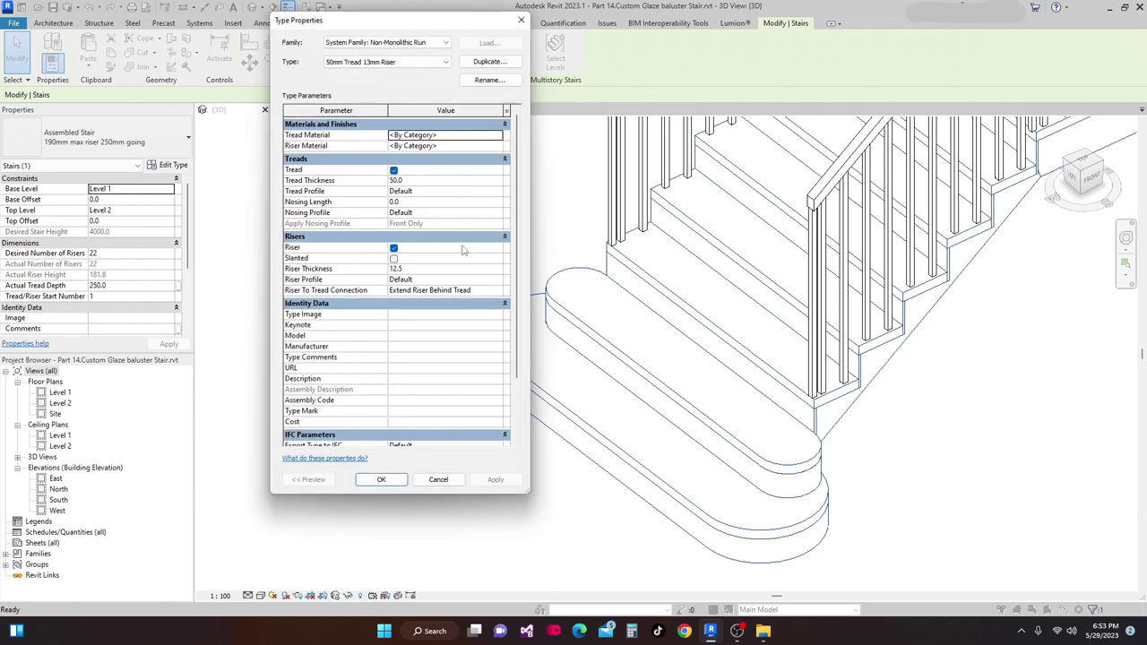
pyautogui.click(448, 201)
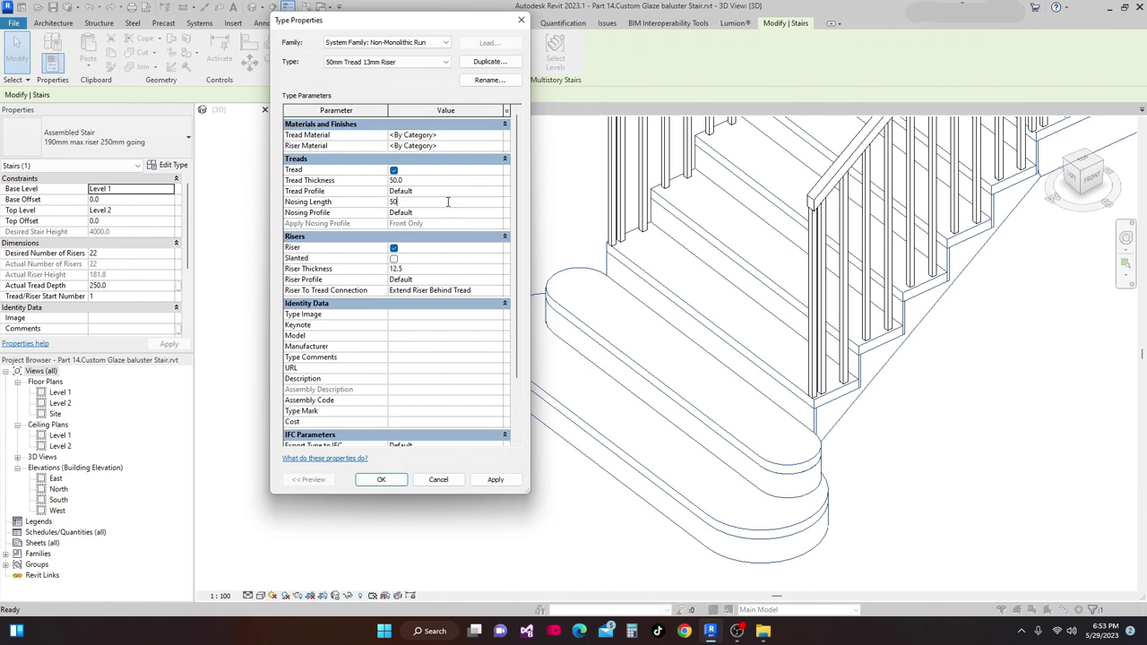
pyautogui.write('50')
pyautogui.click(499, 215)
pyautogui.click(499, 215)
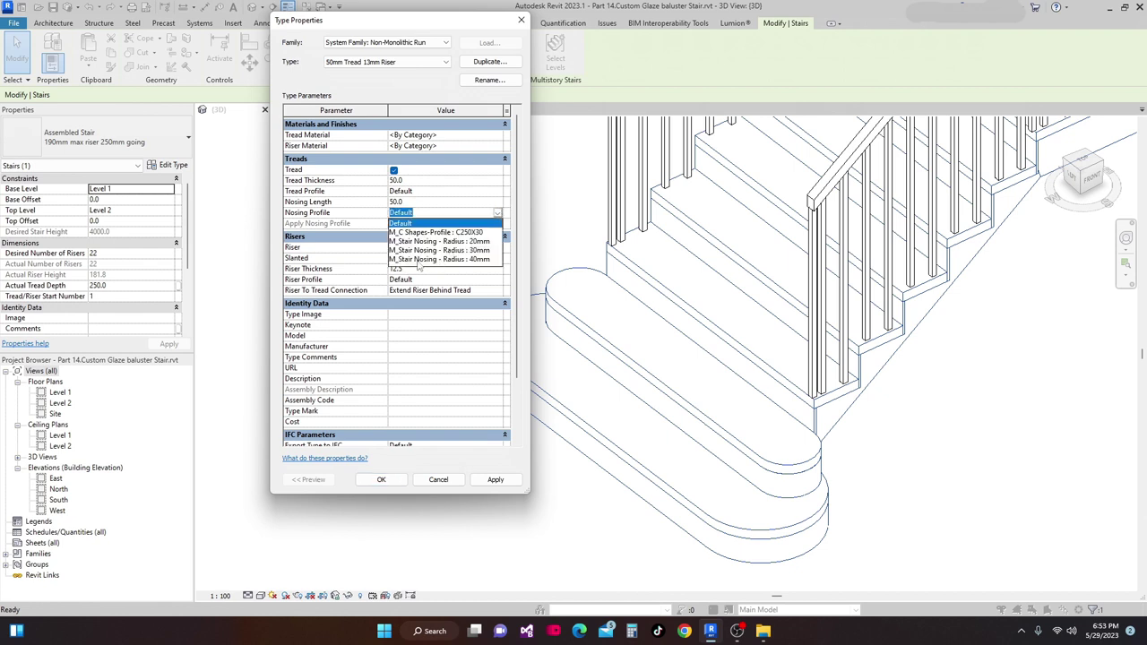
pyautogui.click(449, 259)
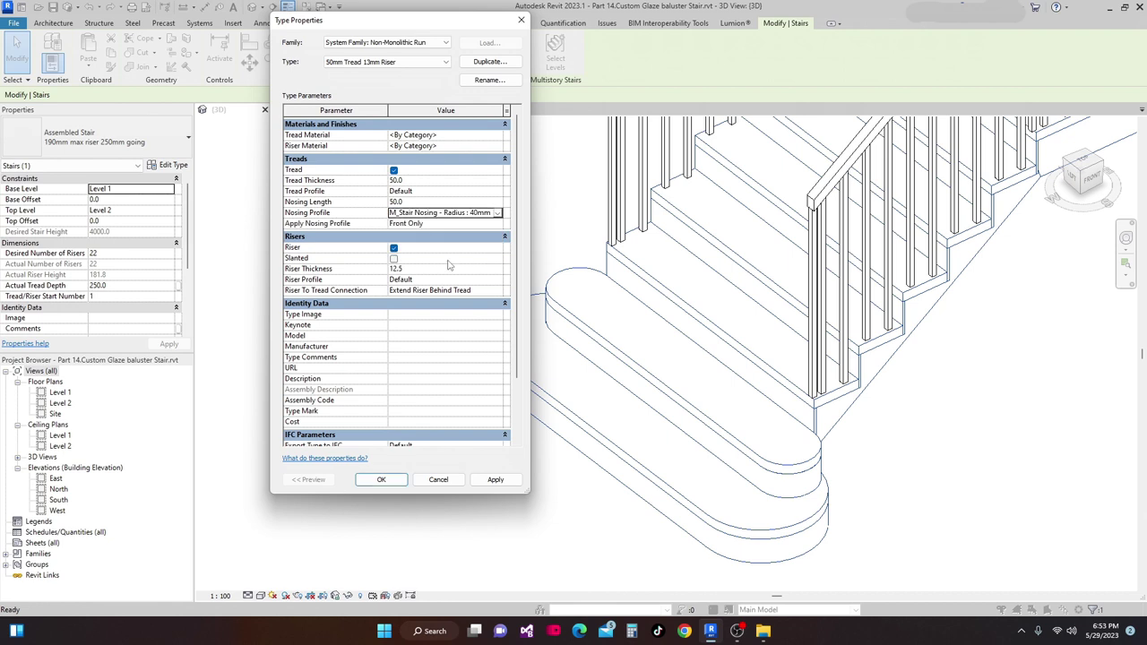
# Apply nosing to Front, Left and Right edges, make risers slanted, and apply.
pyautogui.click(499, 225)
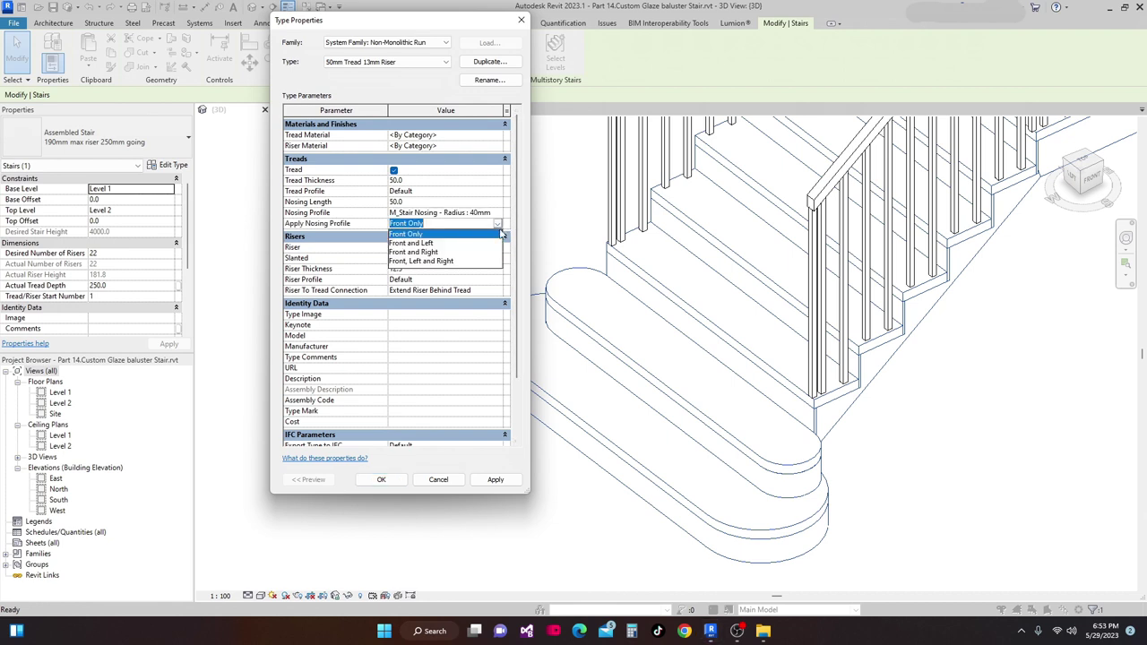
pyautogui.click(434, 261)
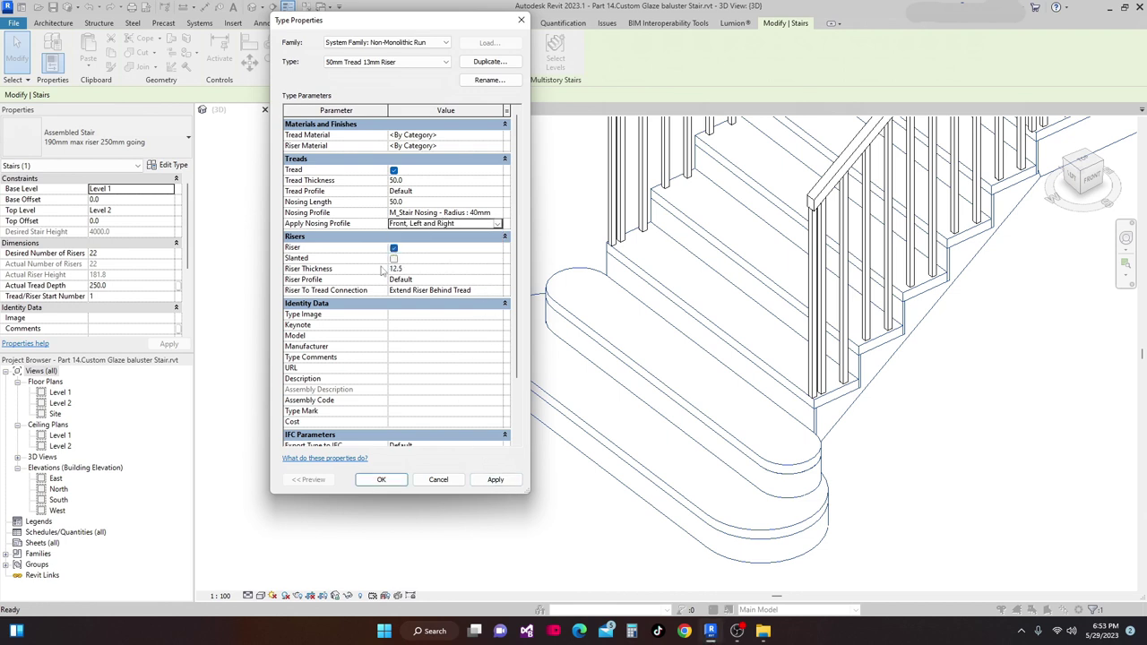
pyautogui.click(393, 258)
pyautogui.click(496, 481)
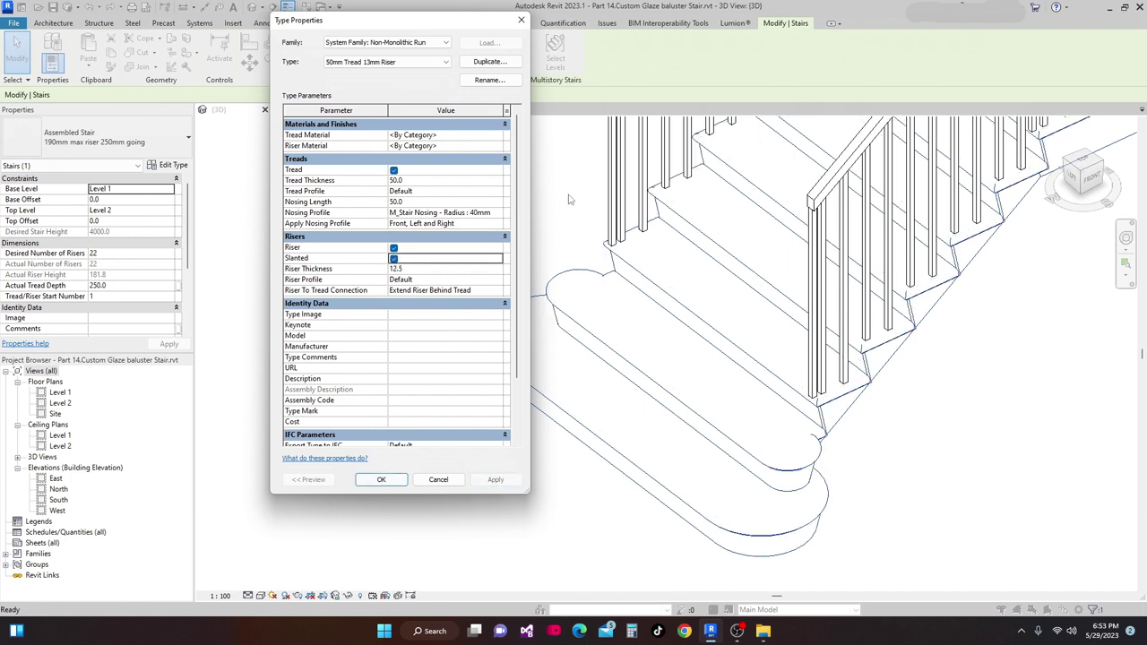
pyautogui.click(498, 135)
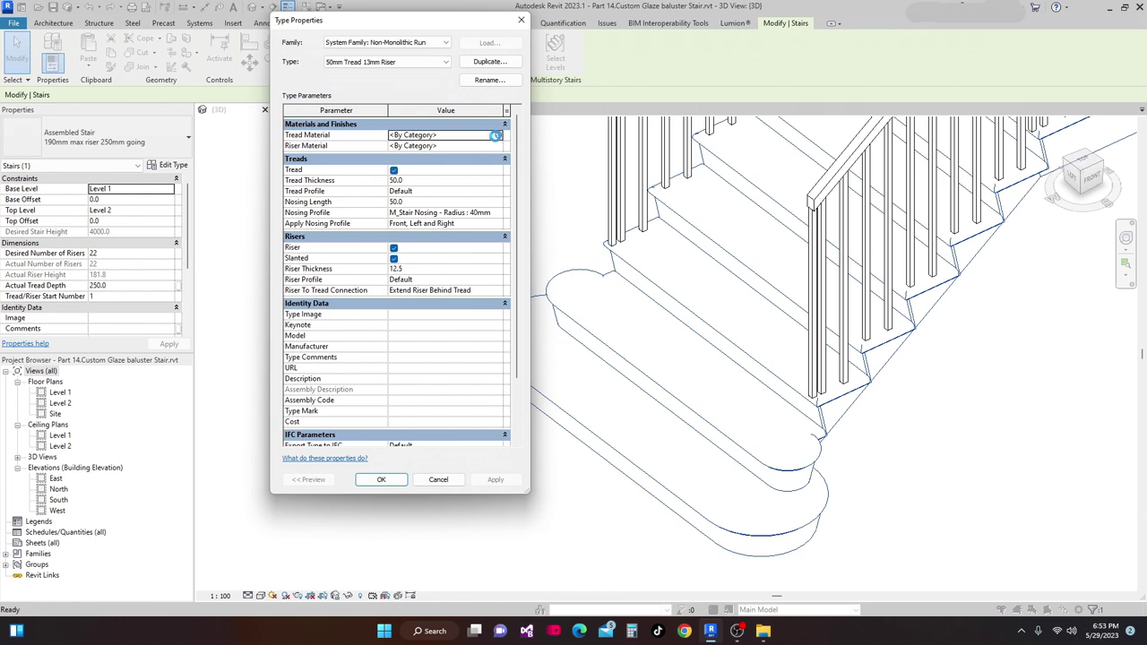
# Assign Softwood, Lumber to the run type's tread and riser materials and apply.
pyautogui.click(495, 135)
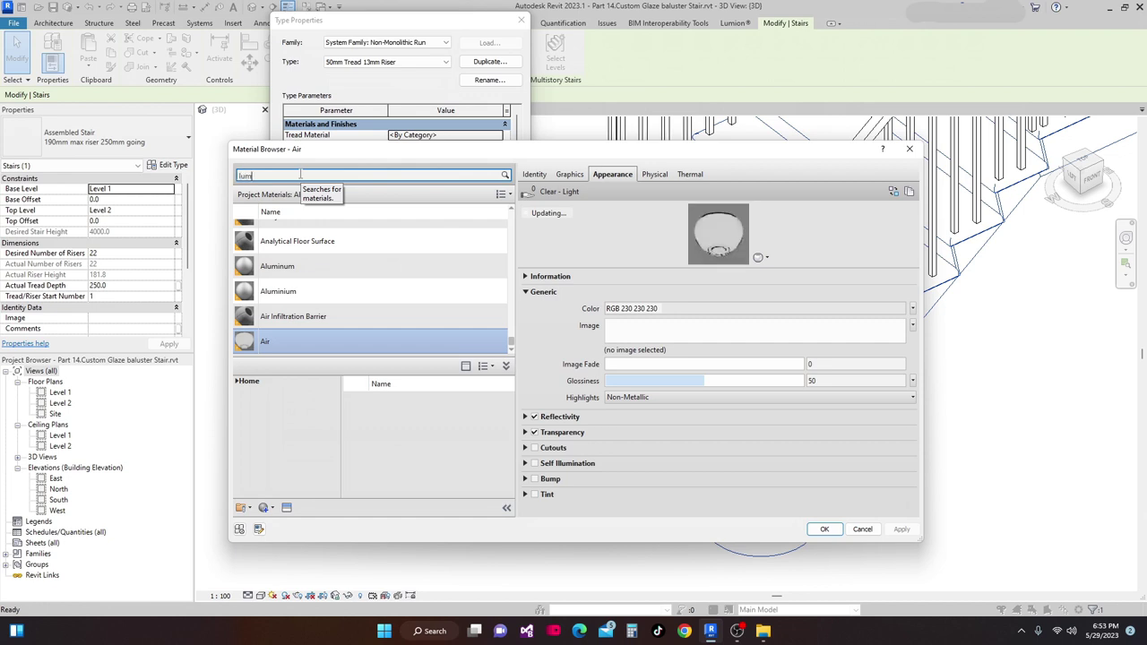
pyautogui.write('lumber')
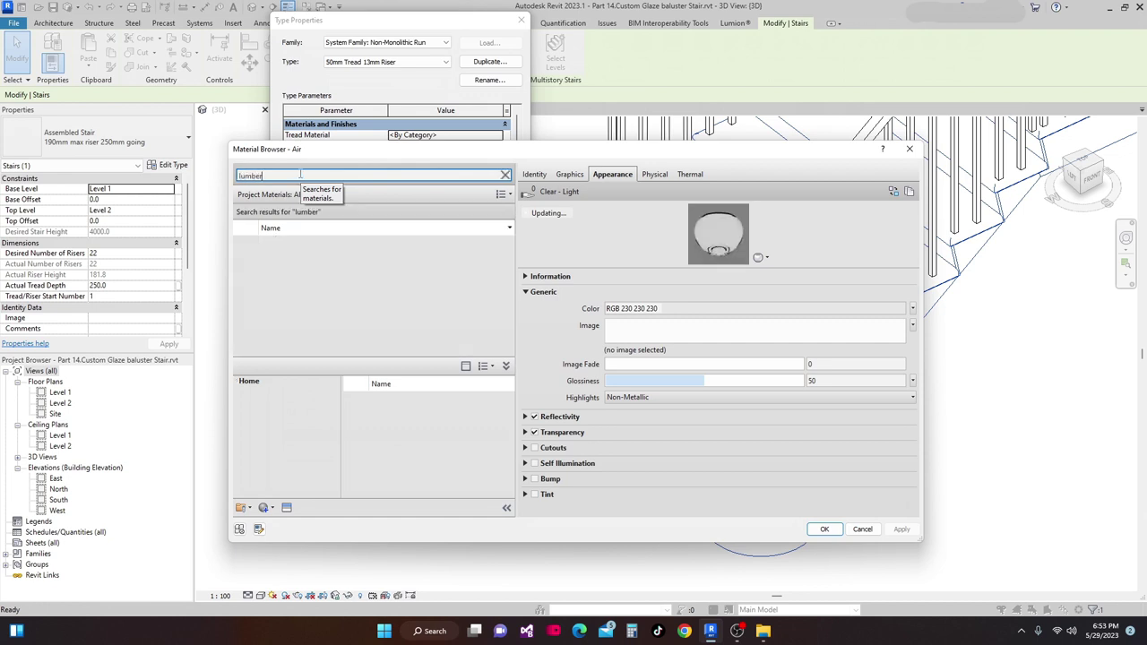
pyautogui.click(265, 250)
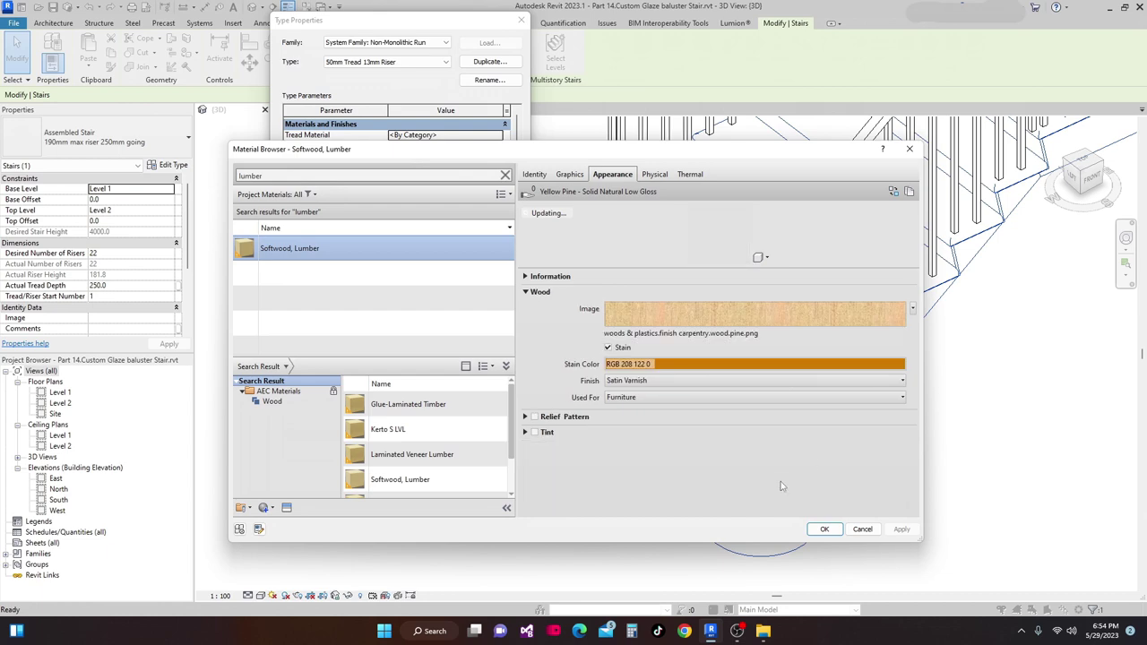
pyautogui.click(824, 529)
pyautogui.click(499, 145)
pyautogui.click(500, 145)
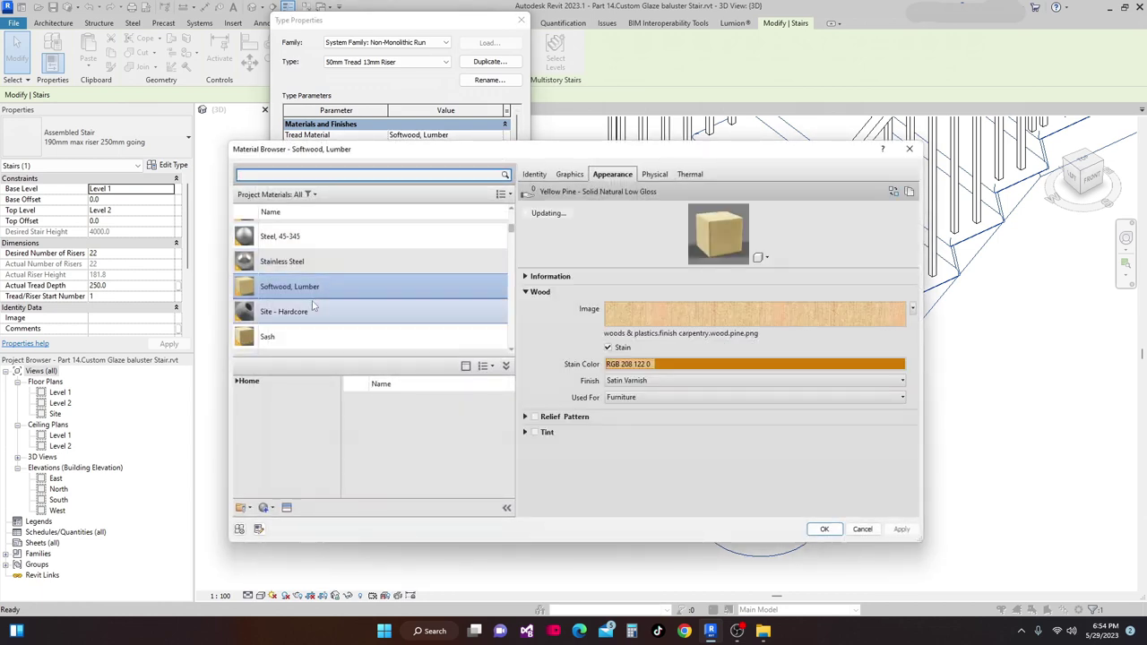
pyautogui.click(824, 529)
pyautogui.click(511, 482)
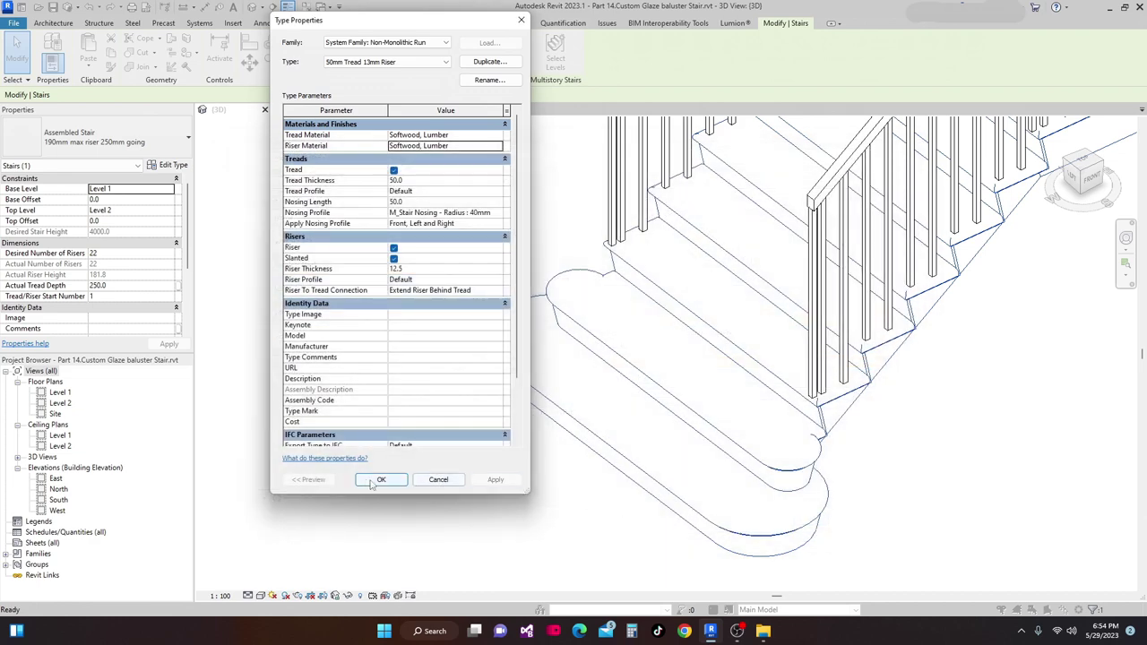
pyautogui.click(379, 480)
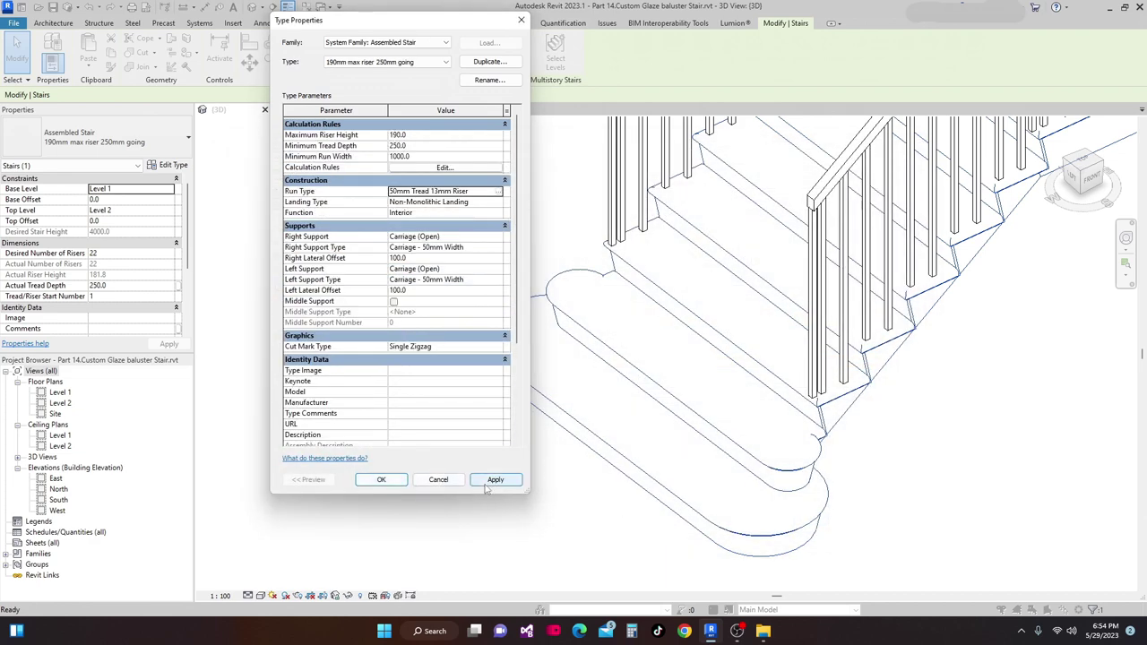
# Confirm the stair type and view the orbited stair with Realistic visual style.
pyautogui.click(381, 480)
pyautogui.keyDown('shift'); pyautogui.moveTo(502, 470); pyautogui.dragTo(659, 457, button='middle'); pyautogui.keyUp('shift')
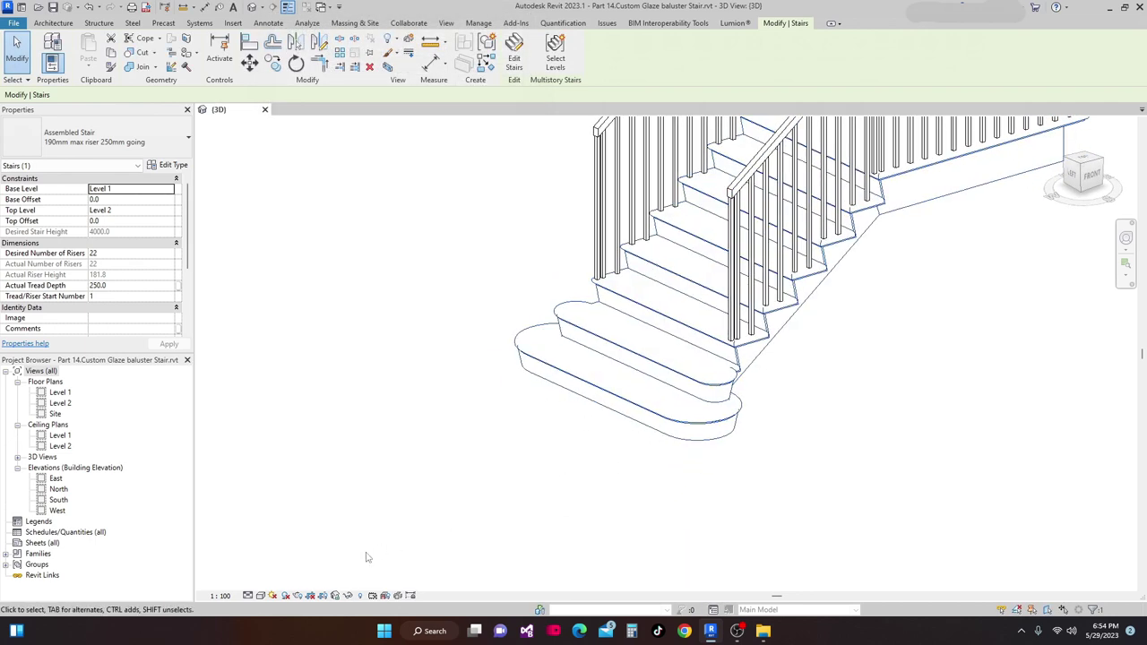
pyautogui.click(260, 596)
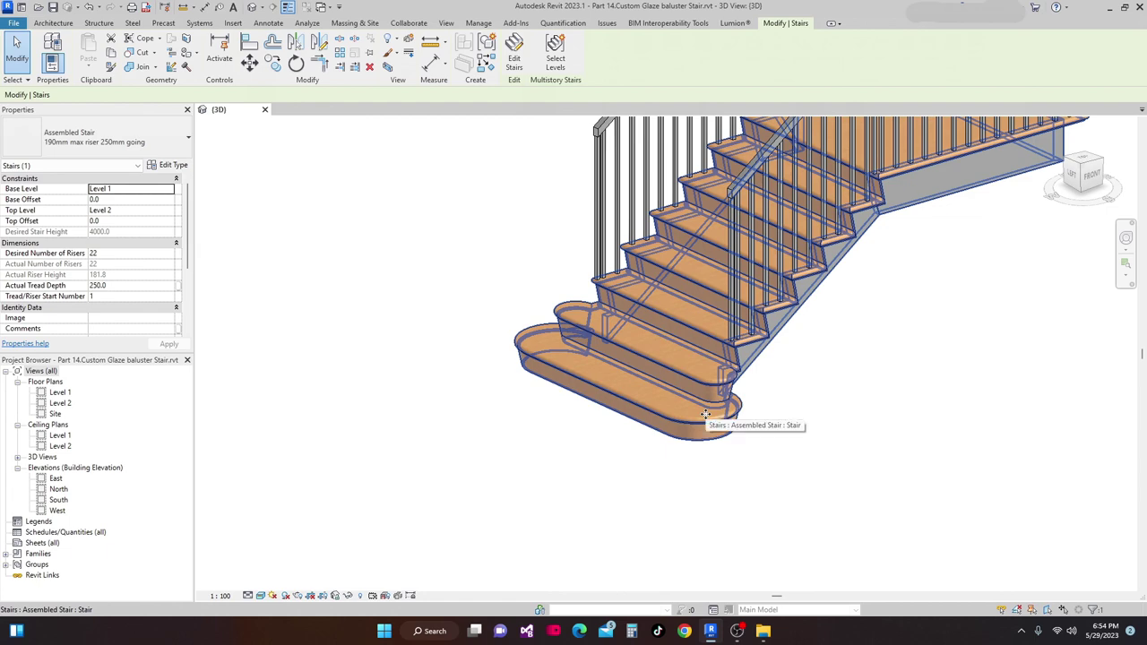
pyautogui.moveTo(676, 456)
pyautogui.keyDown('shift'); pyautogui.mouseDown(button='middle')
pyautogui.moveTo(633, 532)
pyautogui.moveTo(711, 476)
pyautogui.moveTo(730, 535)
pyautogui.moveTo(691, 489)
pyautogui.moveTo(662, 404)
pyautogui.moveTo(686, 410)
pyautogui.moveTo(762, 341)
pyautogui.moveTo(863, 302)
pyautogui.moveTo(801, 392)
pyautogui.moveTo(766, 302)
pyautogui.moveTo(779, 385)
pyautogui.mouseUp(button='middle'); pyautogui.keyUp('shift')
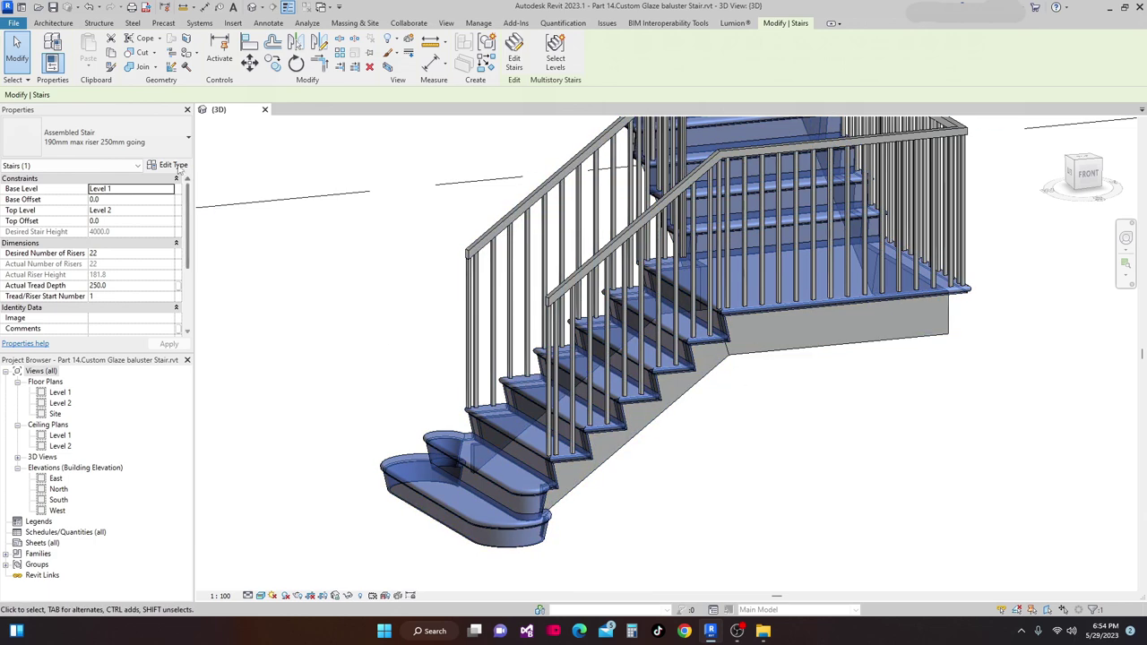
pyautogui.click(174, 165)
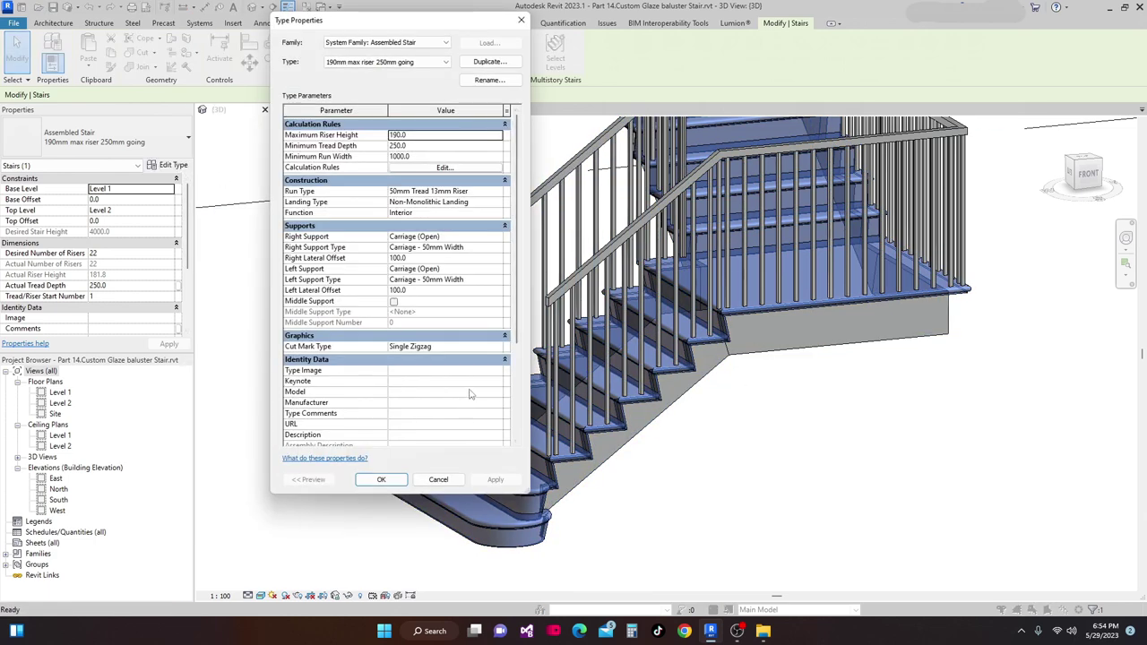
# Give the 50mm carriage support type the Softwood, Lumber material and apply.
pyautogui.click(498, 248)
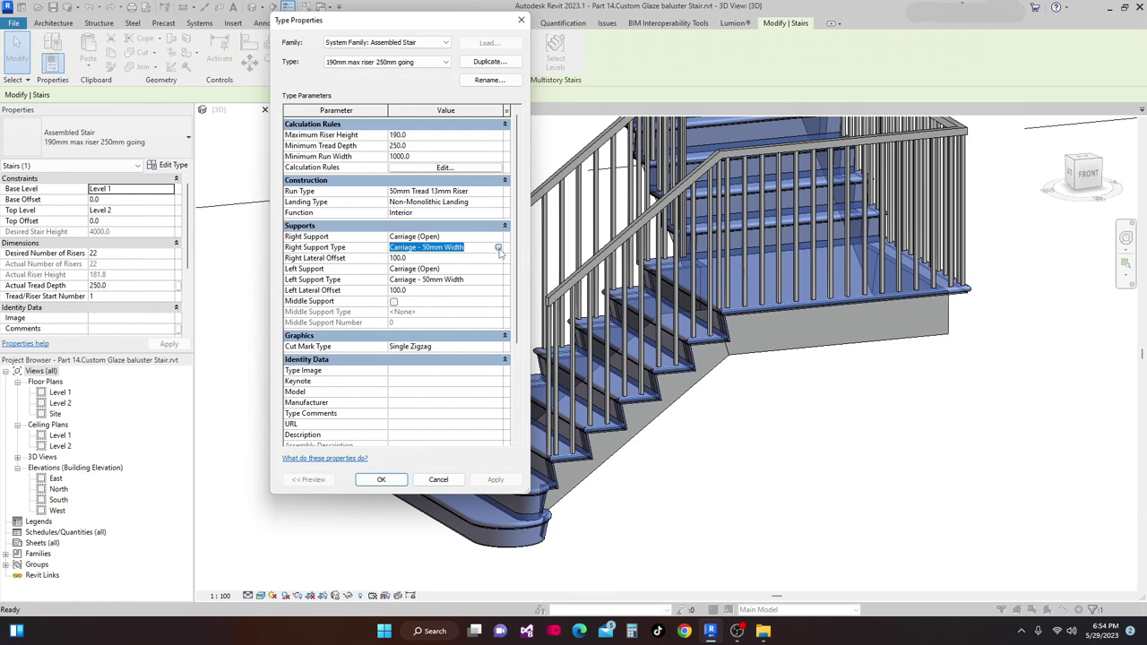
pyautogui.click(498, 247)
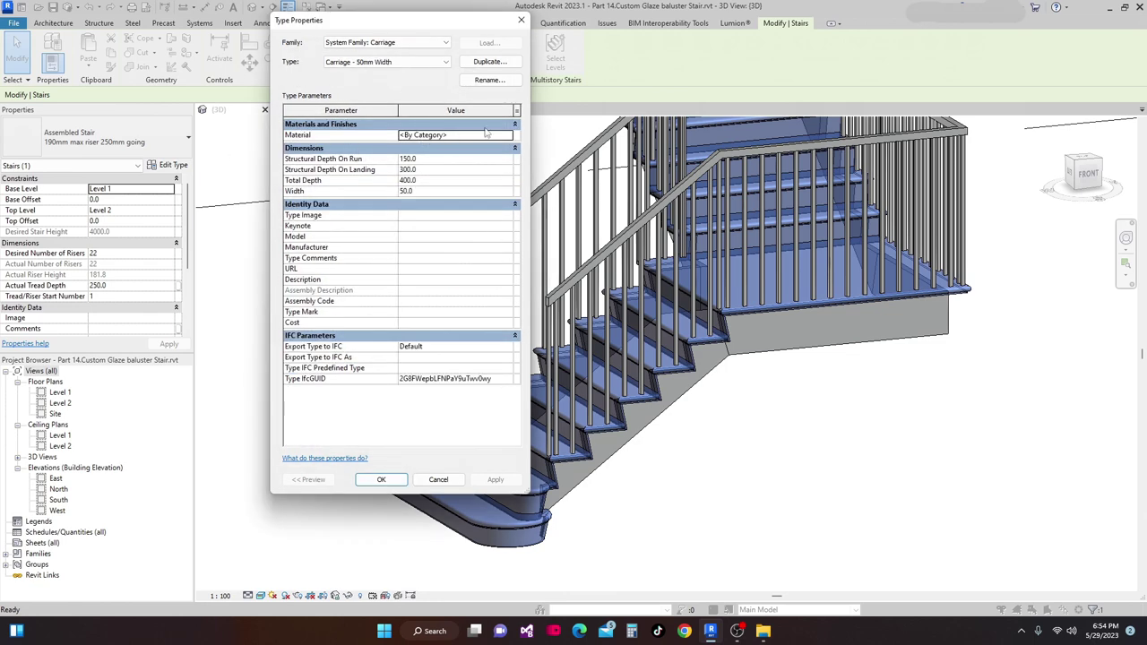
pyautogui.click(508, 135)
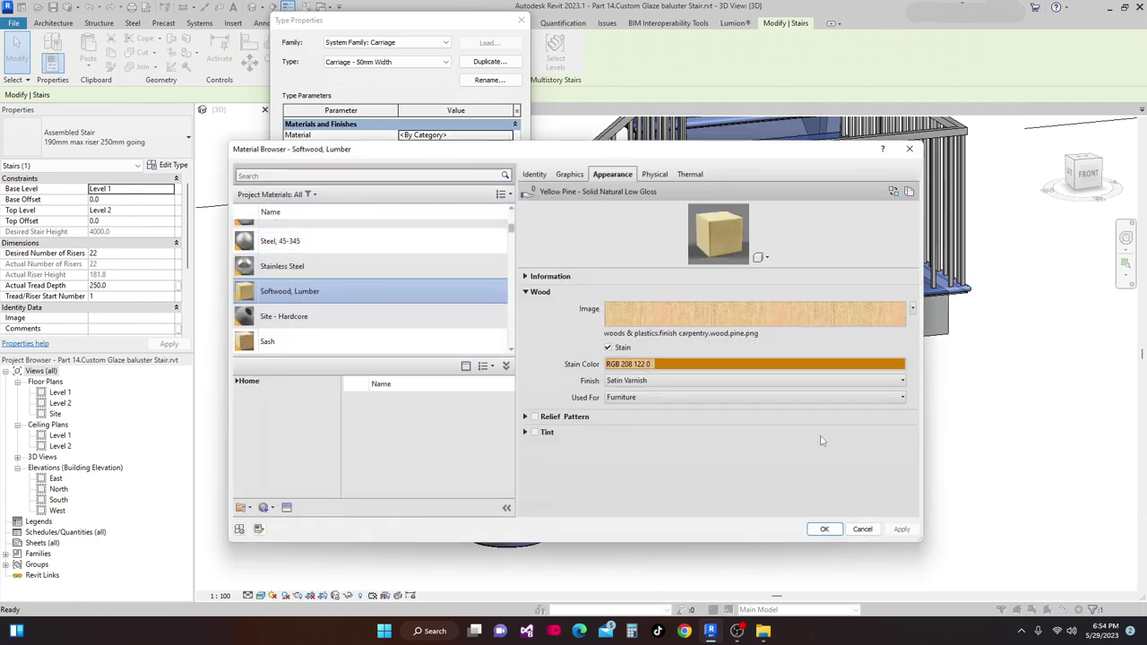
pyautogui.click(825, 529)
pyautogui.click(506, 482)
pyautogui.click(381, 480)
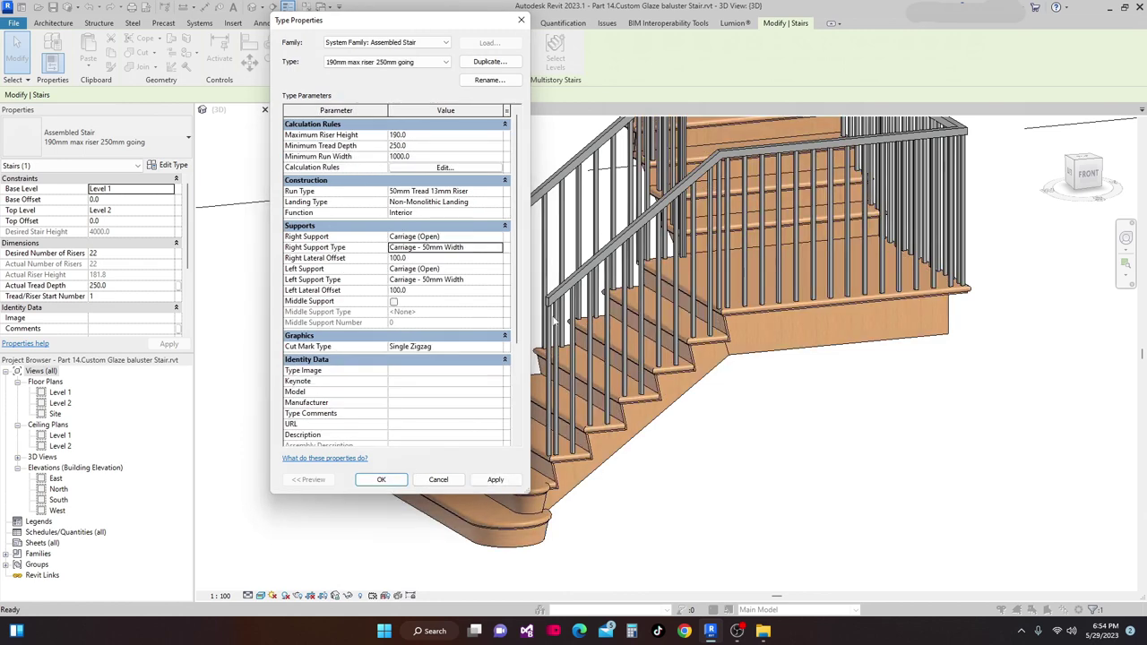
# Check the left support carriage type, close both type dialogs, and orbit the stair.
pyautogui.click(495, 282)
pyautogui.click(498, 279)
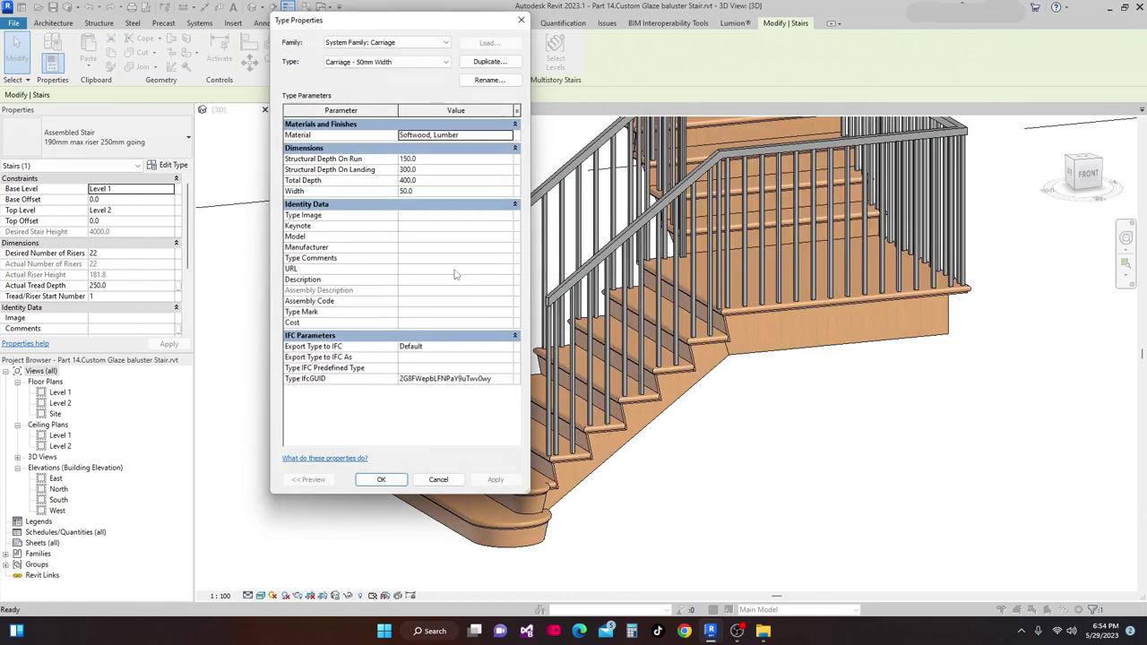
pyautogui.click(380, 479)
pyautogui.click(381, 479)
pyautogui.keyDown('shift'); pyautogui.moveTo(573, 537); pyautogui.dragTo(694, 361, button='middle'); pyautogui.keyUp('shift')
# Select the stair railing and open its Rev Stair type's non-continuous rail structure.
pyautogui.click(691, 370)
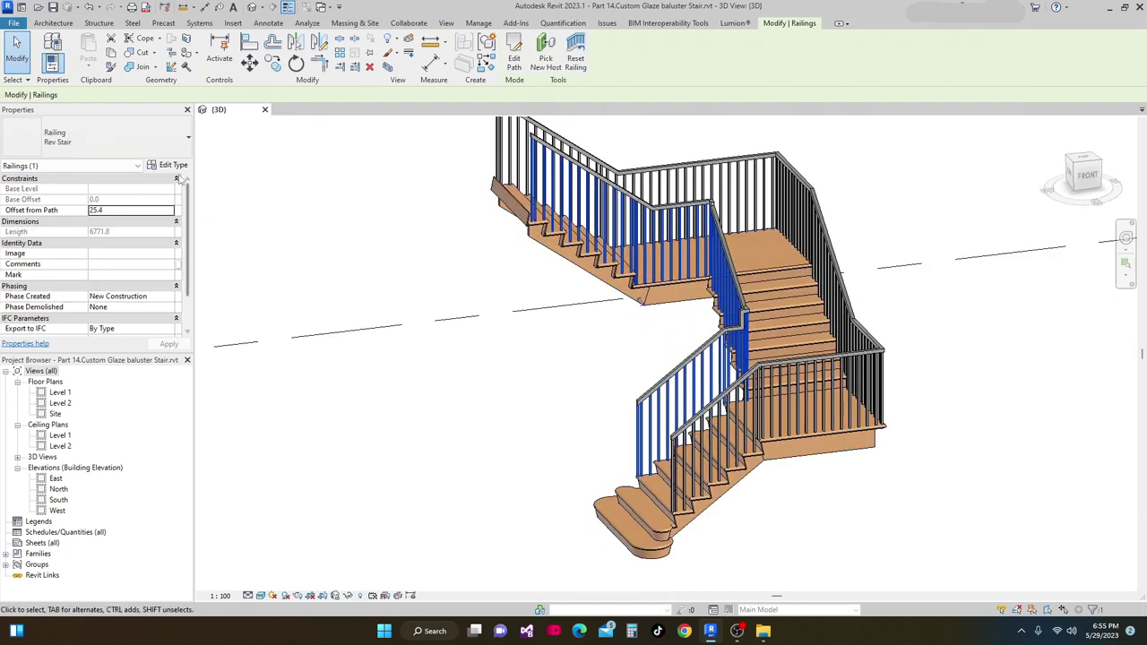
pyautogui.click(169, 165)
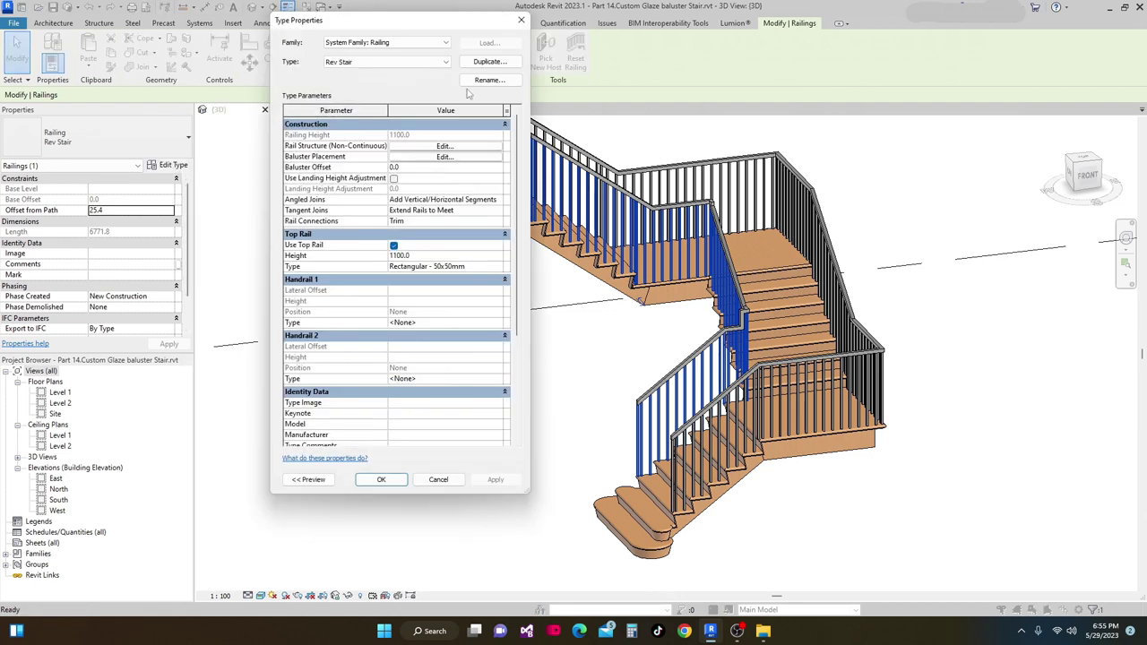
pyautogui.moveTo(448, 22); pyautogui.dragTo(421, 76)
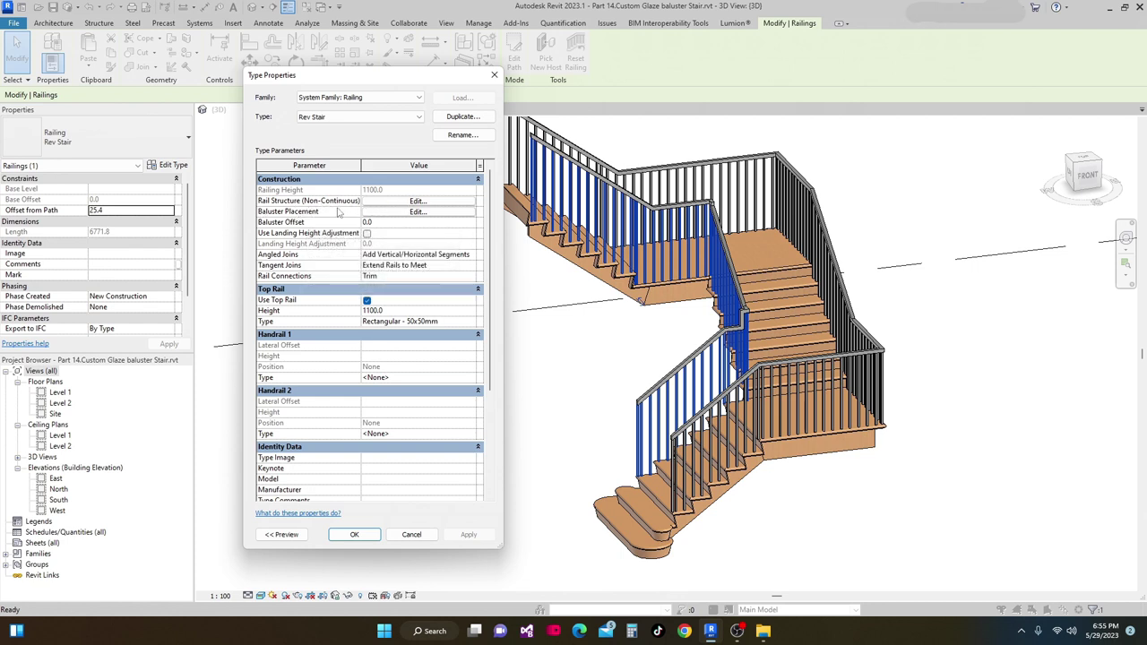
pyautogui.click(416, 202)
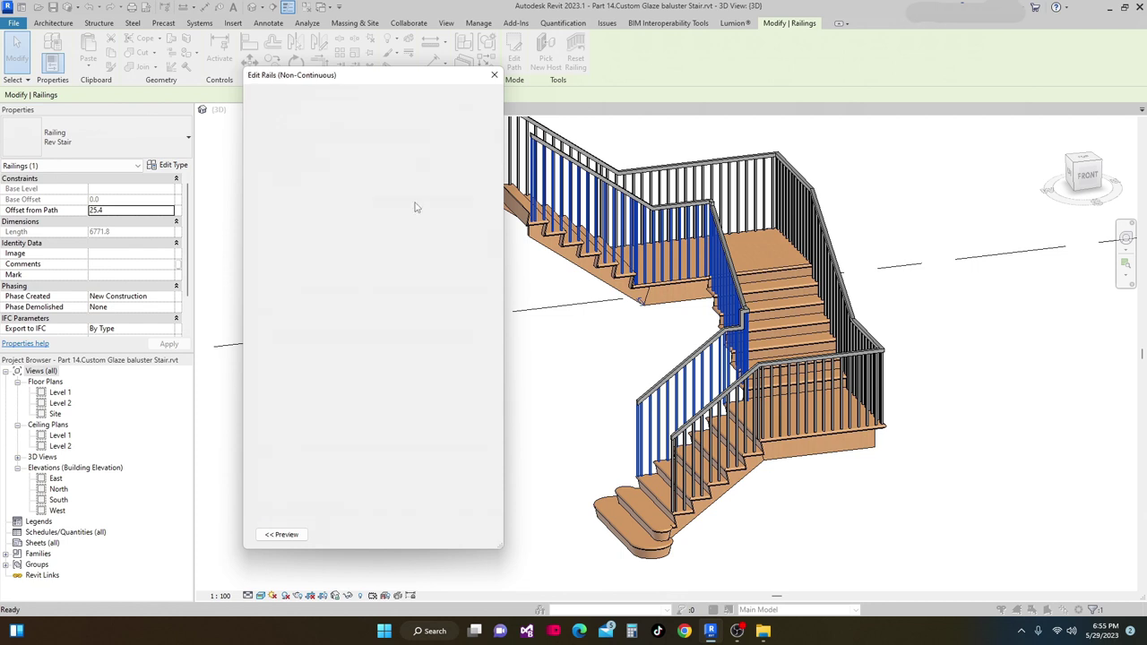
# Insert three rails at heights 800, 700 and 100.
pyautogui.click(241, 398)
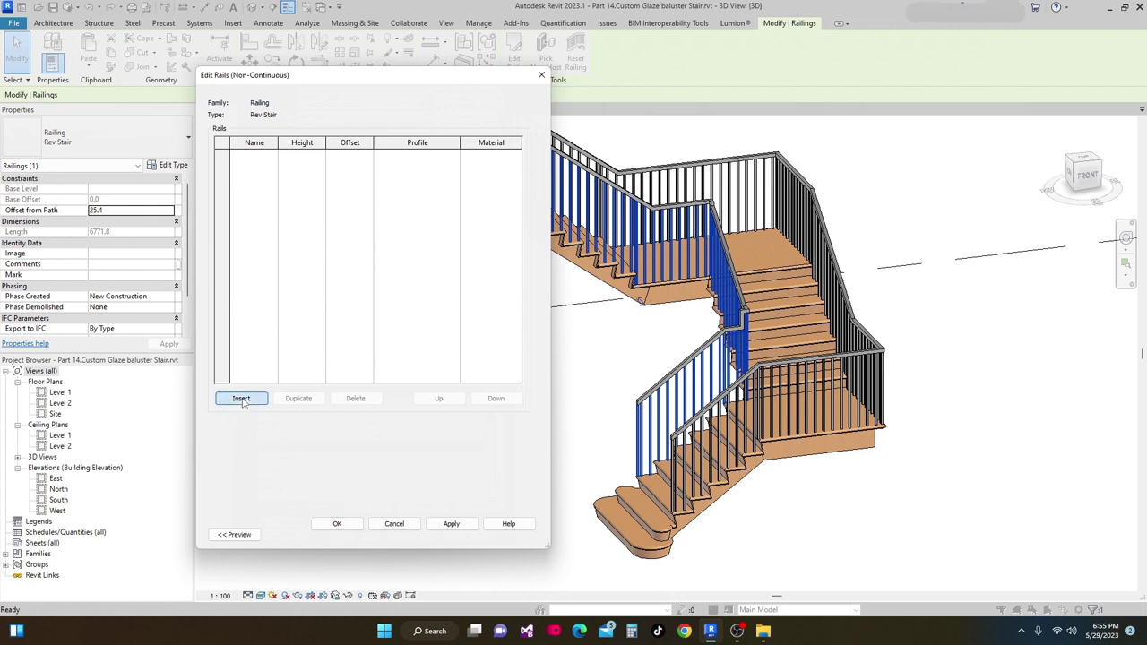
pyautogui.click(240, 400)
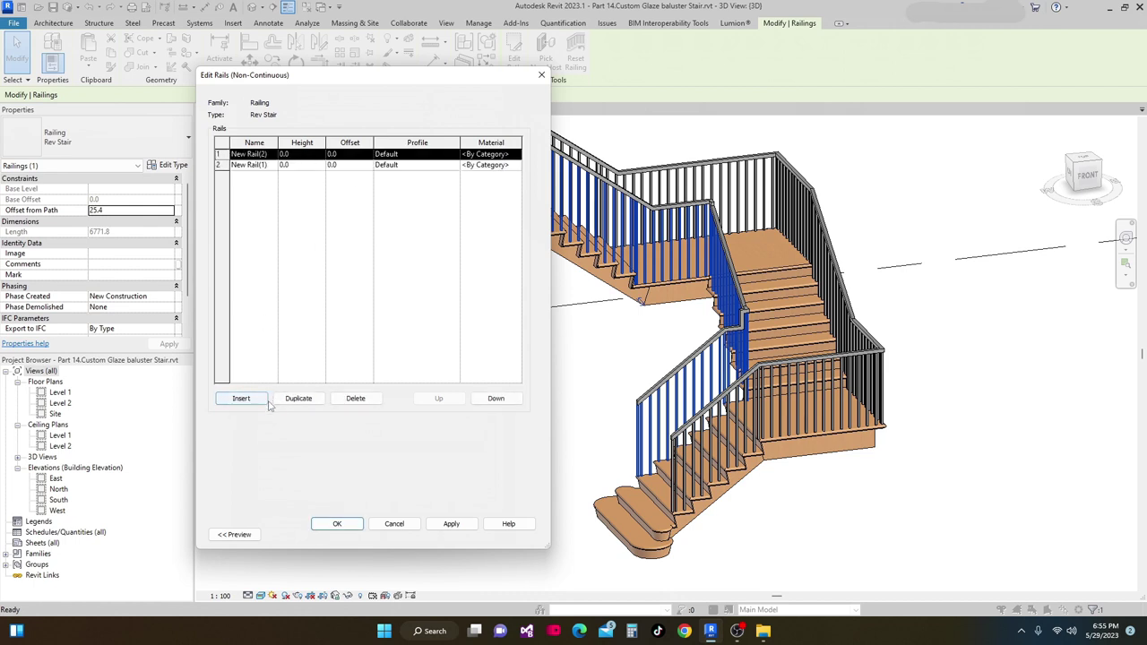
pyautogui.click(239, 400)
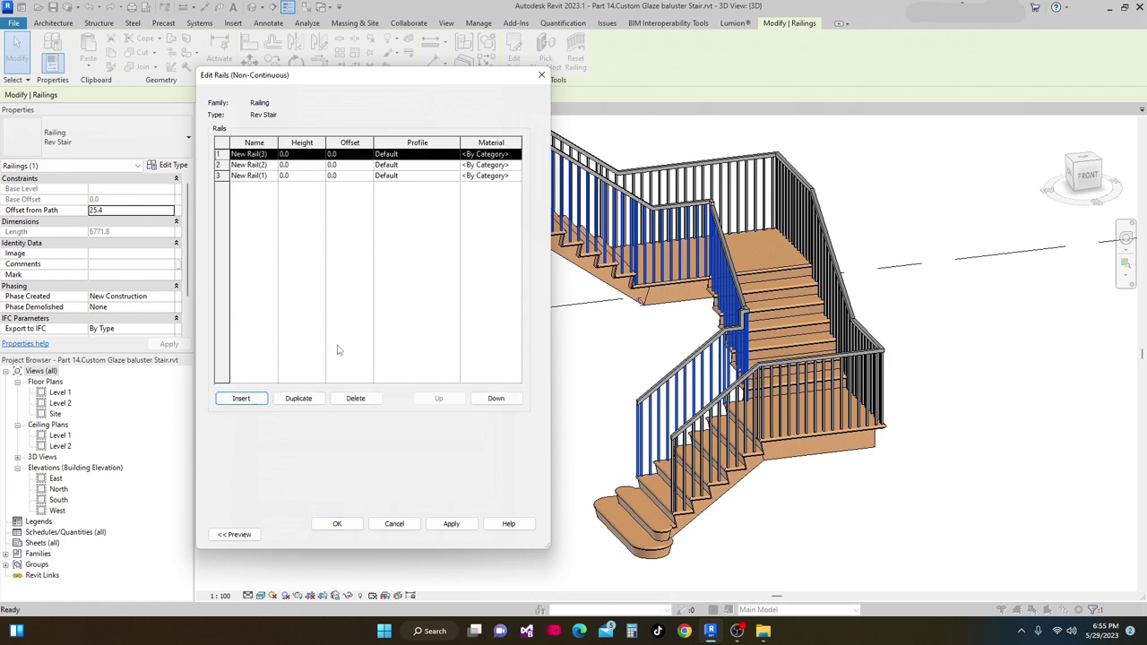
pyautogui.click(304, 154)
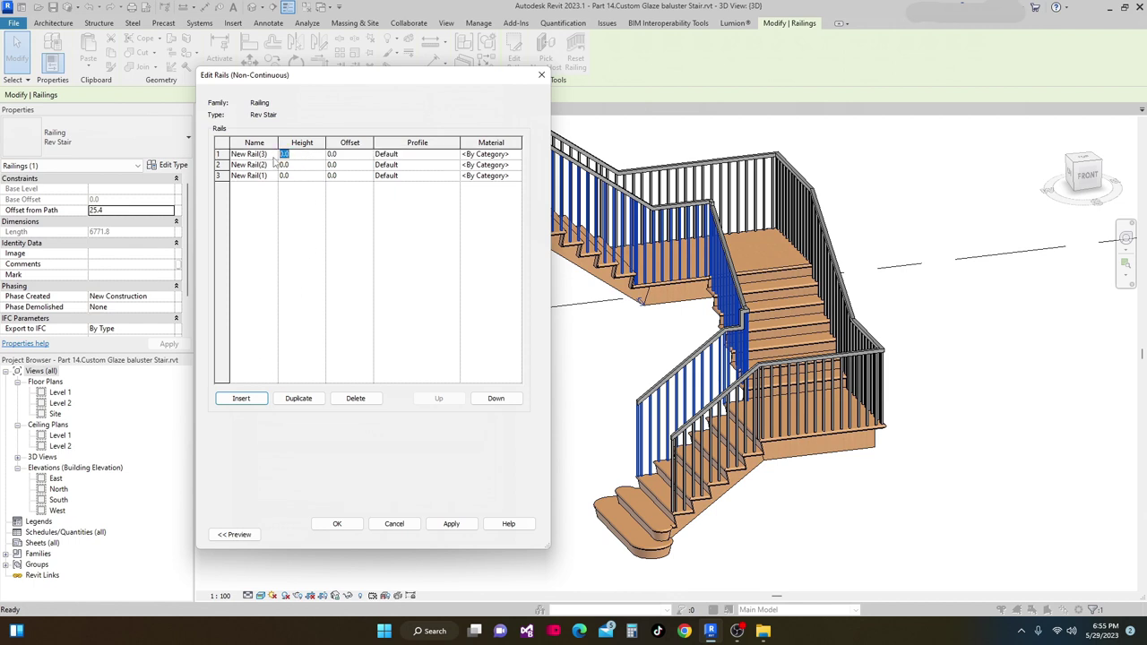
pyautogui.press('BackSpace')
pyautogui.click(301, 164)
pyautogui.write('7')
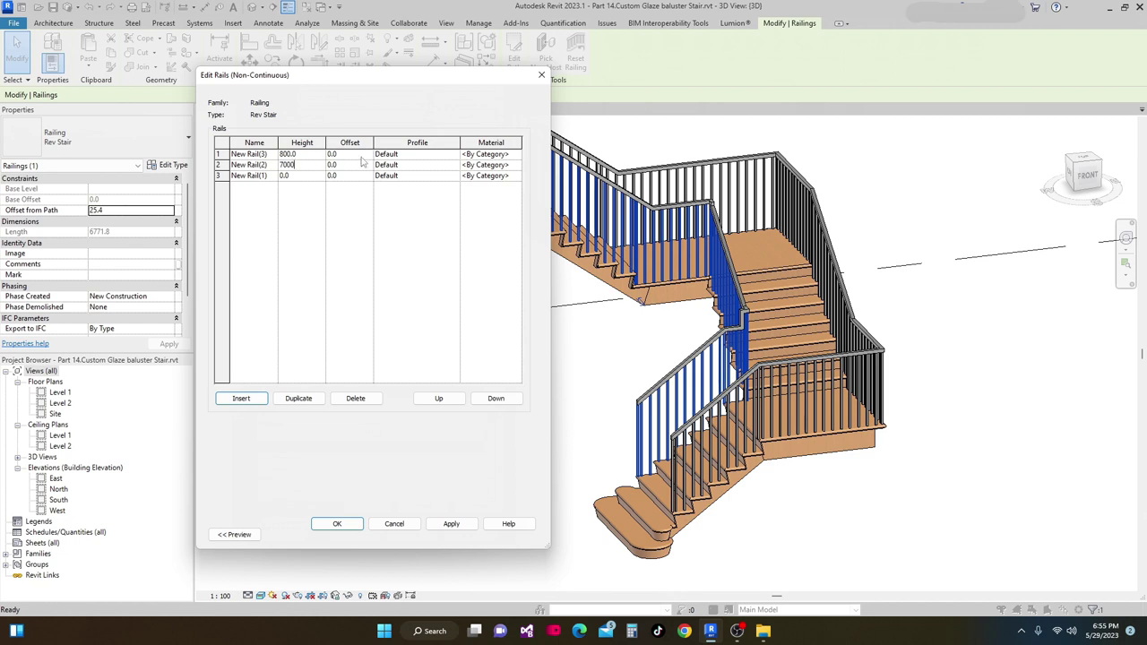
pyautogui.click(313, 177)
pyautogui.write('1')
# Give all three rails the M_Square Handrail : 20mm profile.
pyautogui.click(457, 154)
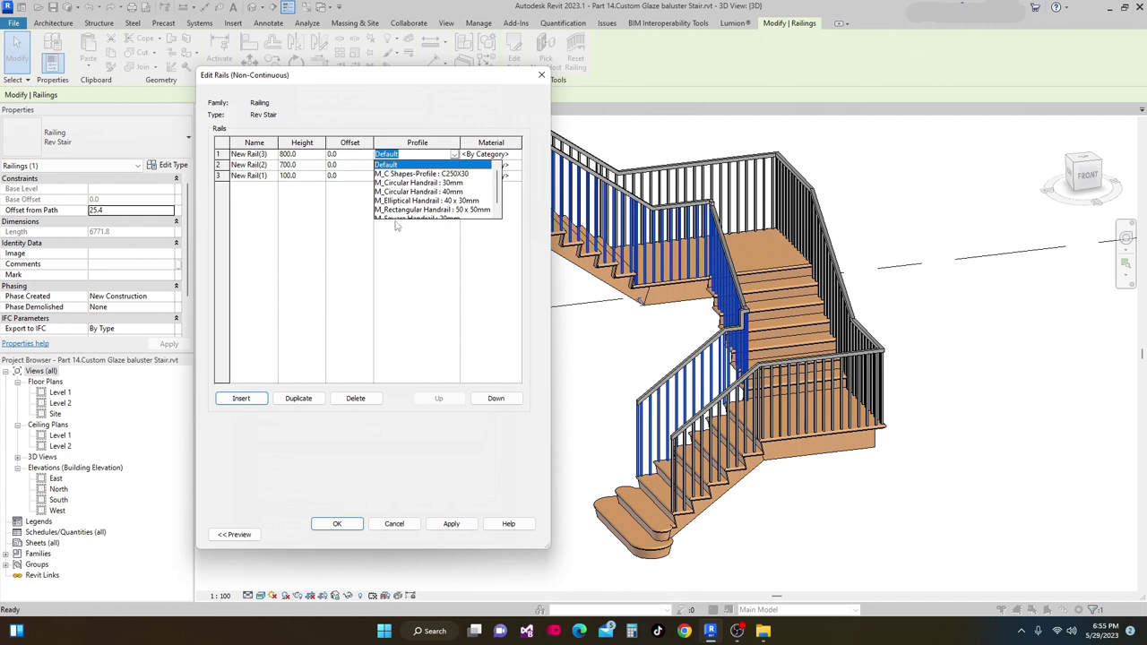
pyautogui.scroll(-1, 498, 195)
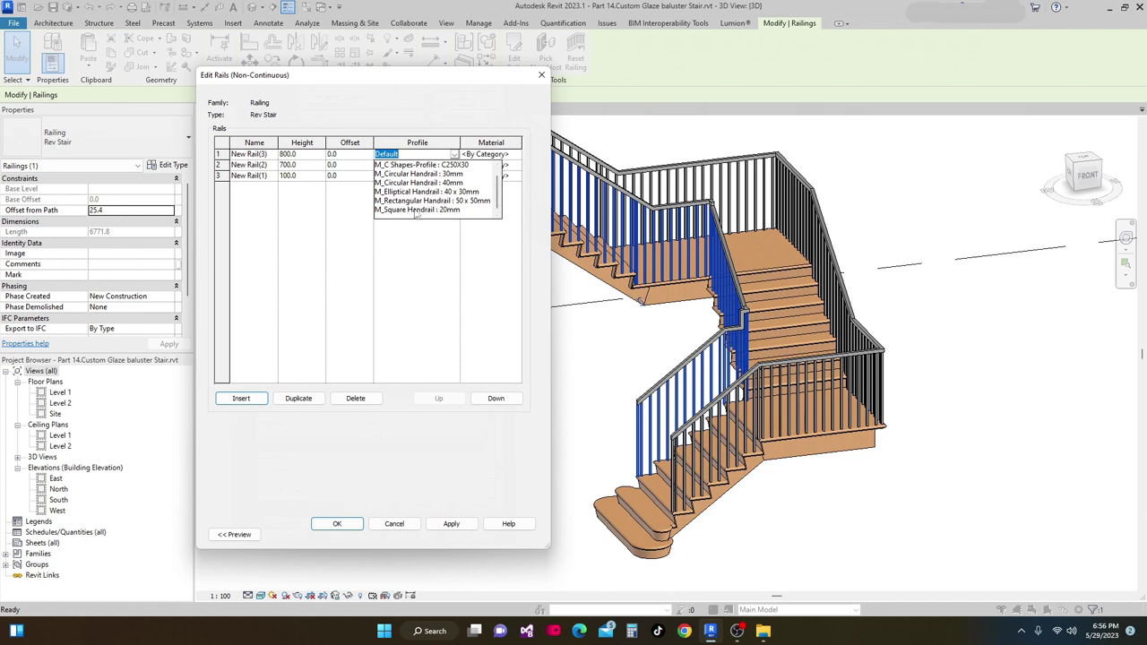
pyautogui.click(406, 210)
pyautogui.click(455, 166)
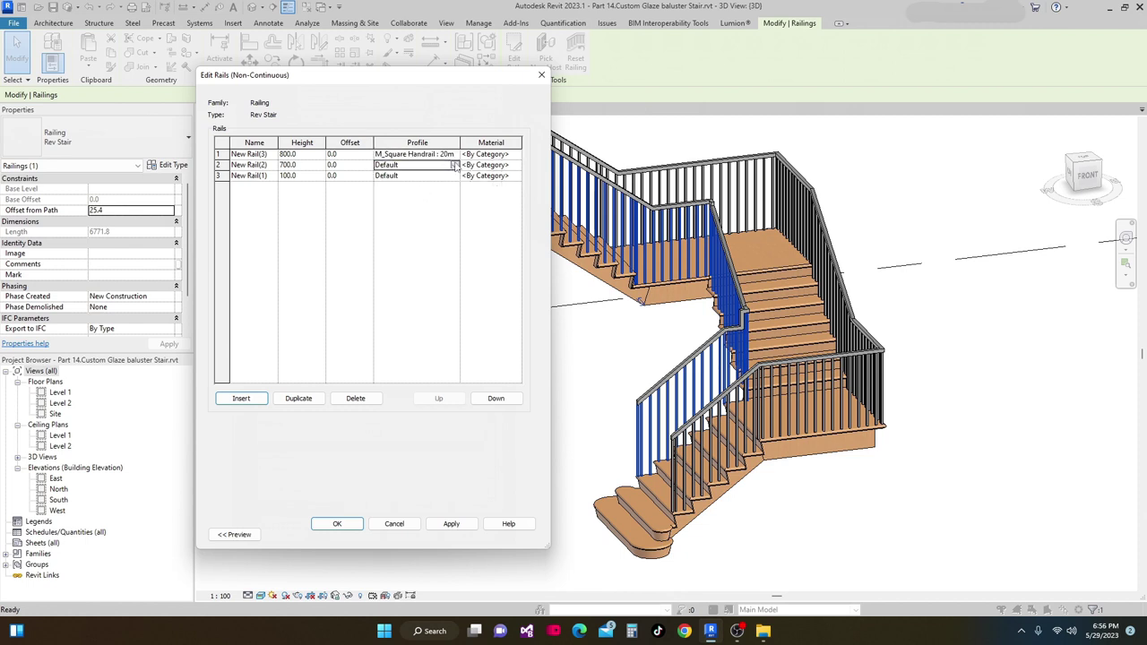
pyautogui.click(455, 165)
pyautogui.scroll(-2, 498, 204)
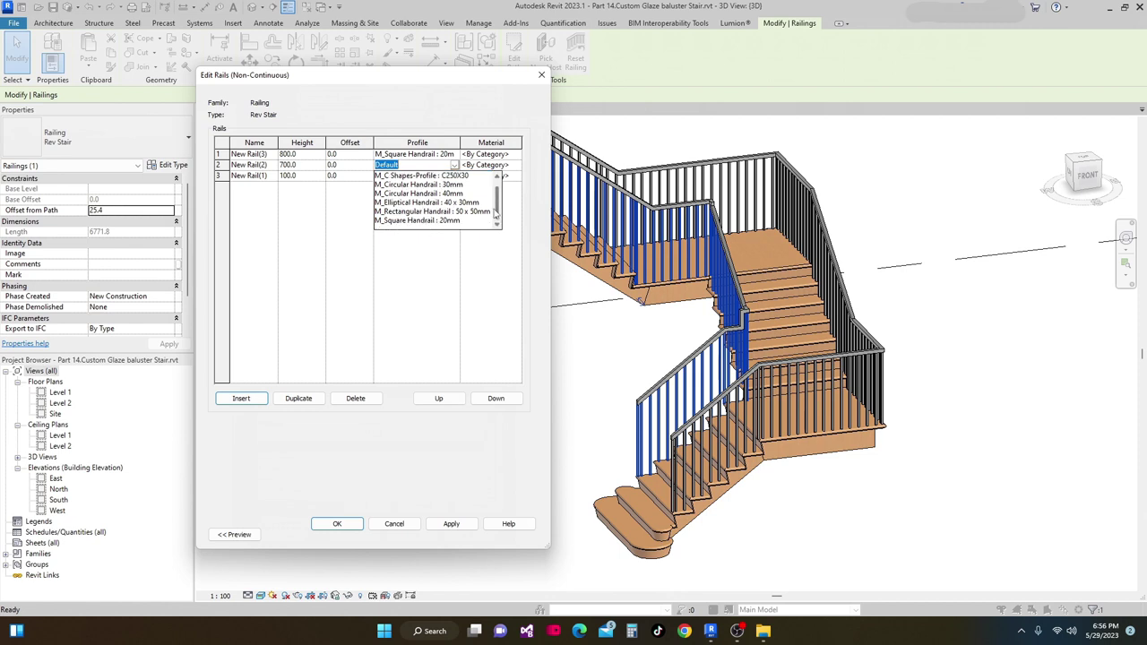
pyautogui.click(457, 219)
pyautogui.click(452, 175)
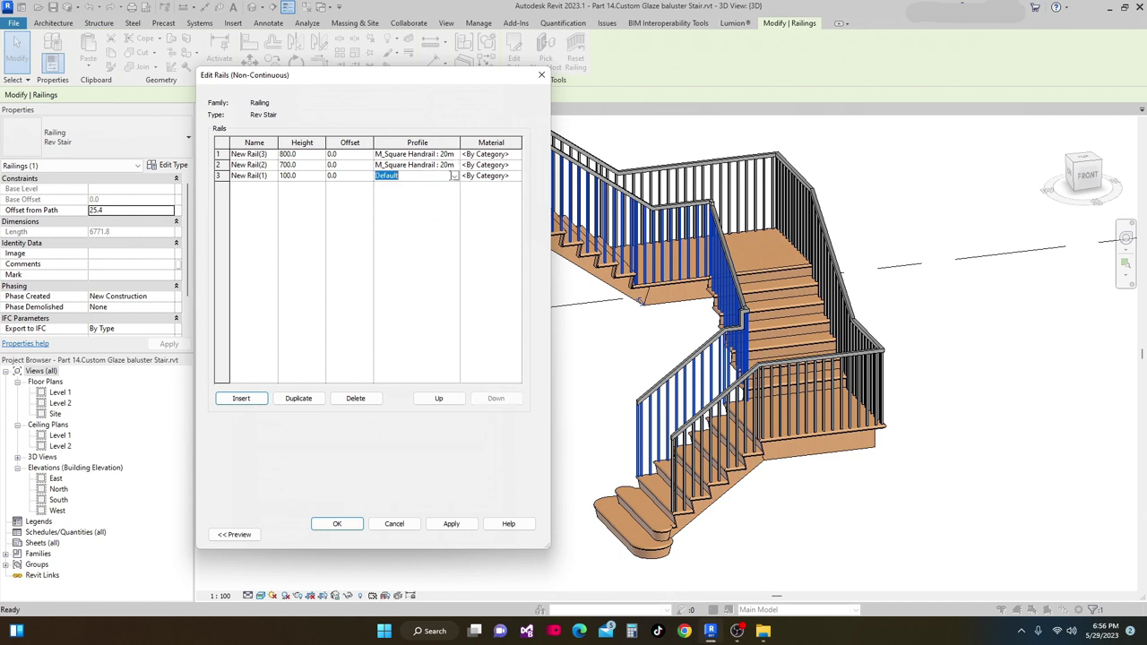
pyautogui.click(456, 175)
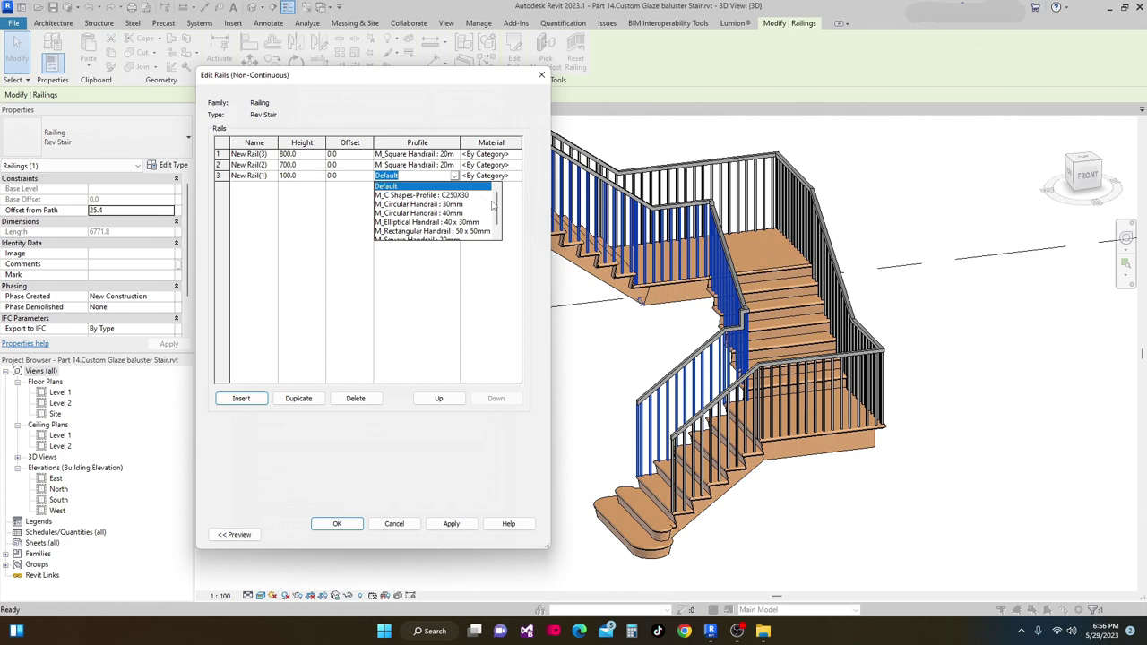
pyautogui.scroll(-2, 495, 207)
pyautogui.click(460, 230)
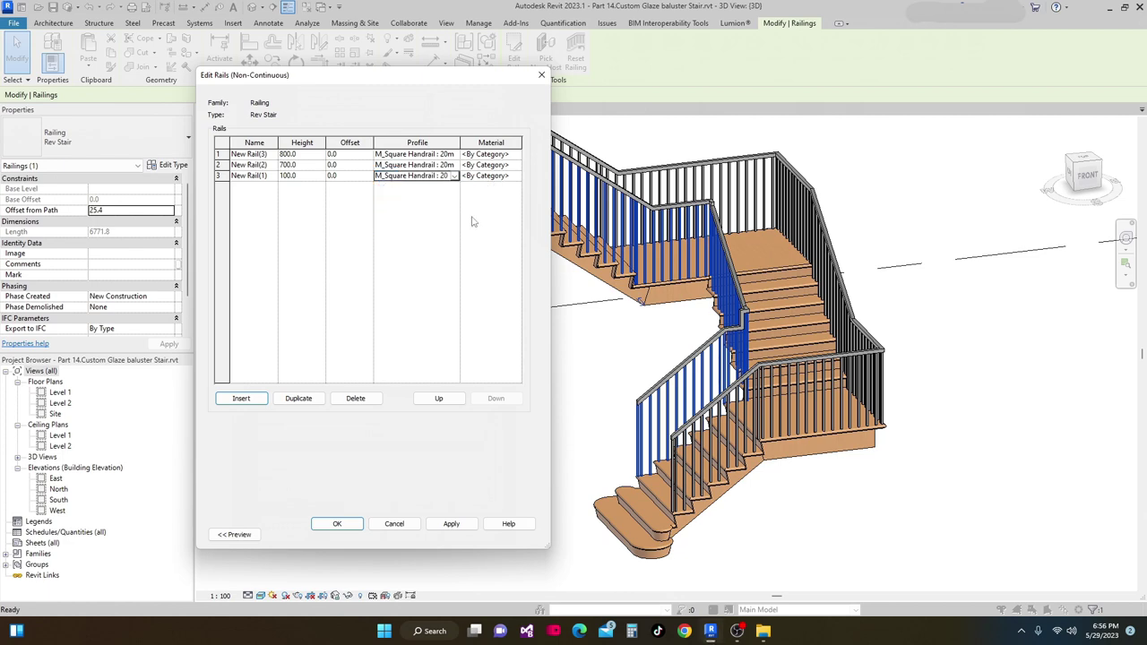
pyautogui.click(491, 155)
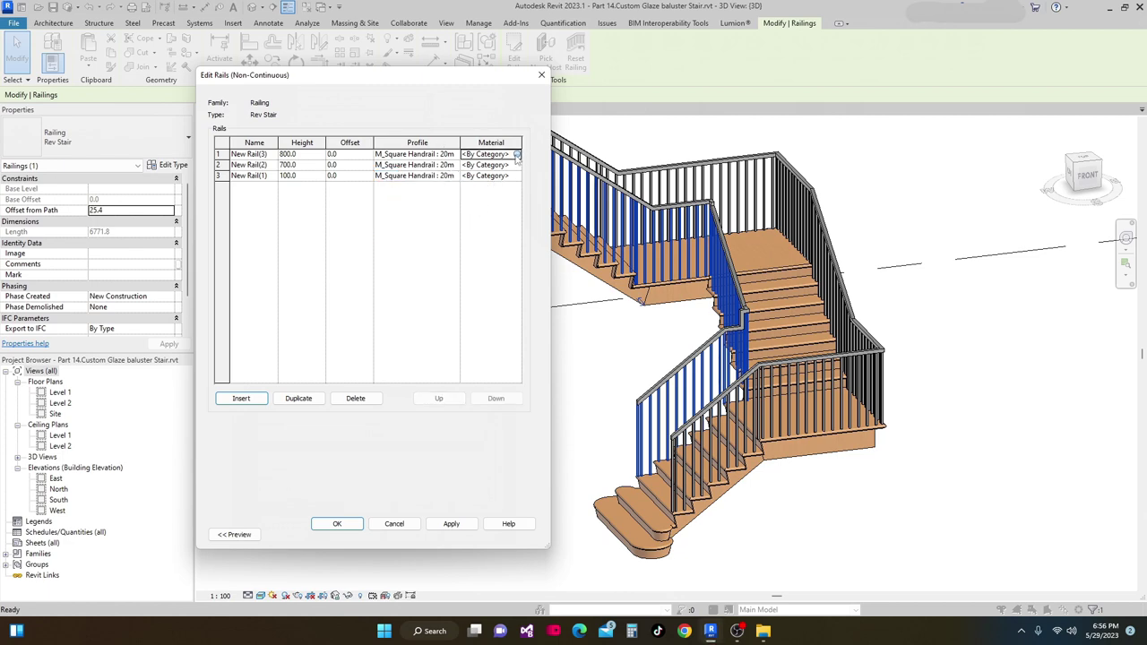
# Assign Stainless Steel to all three rails, apply, and show the railing preview.
pyautogui.click(516, 155)
pyautogui.scroll(1, 359, 260)
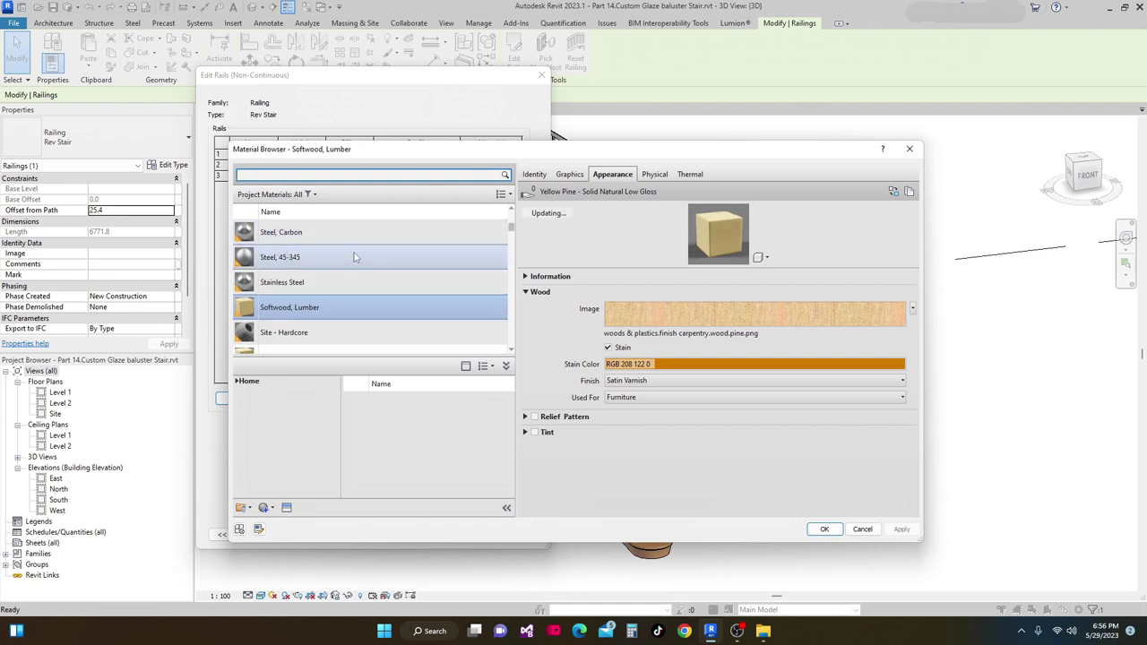
pyautogui.click(293, 284)
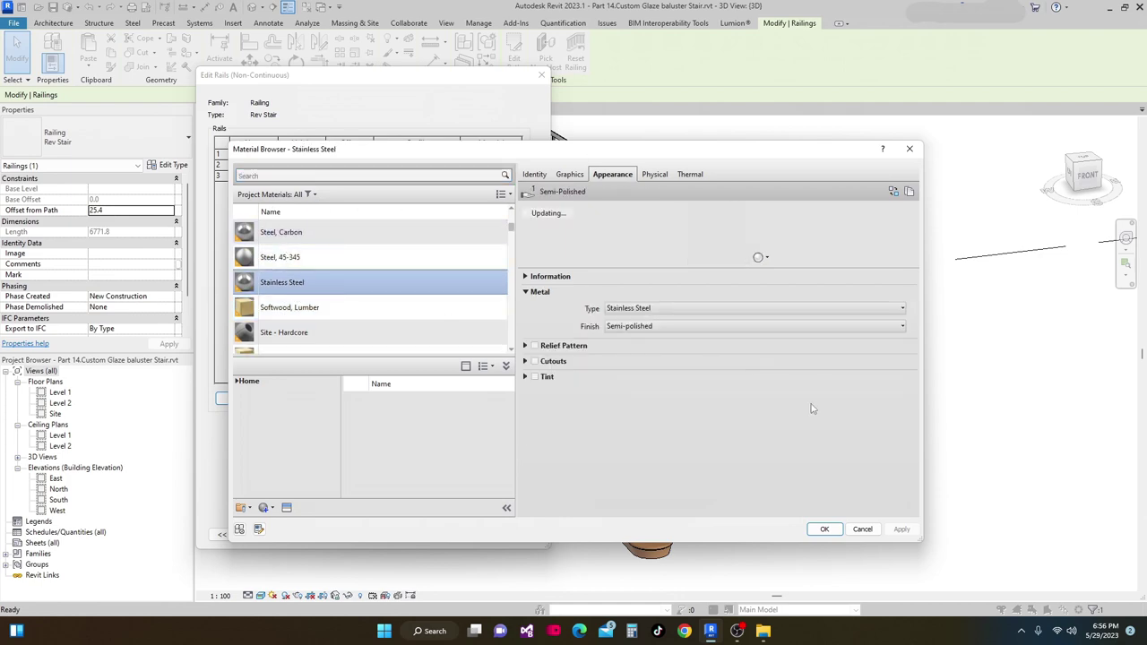
pyautogui.click(824, 529)
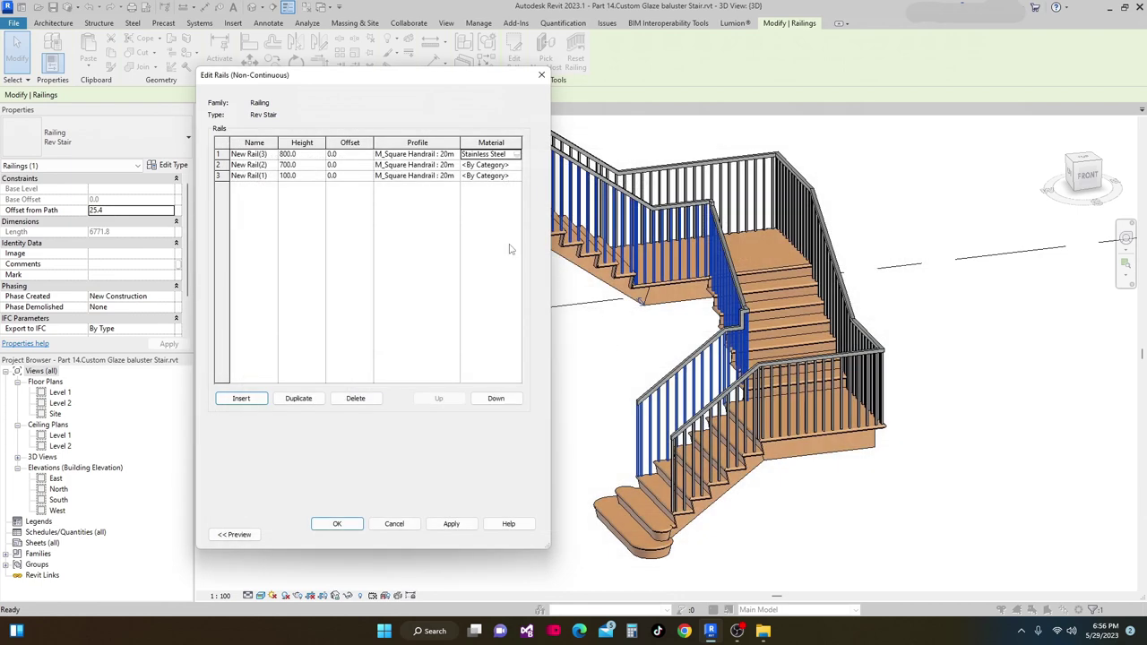
pyautogui.click(518, 165)
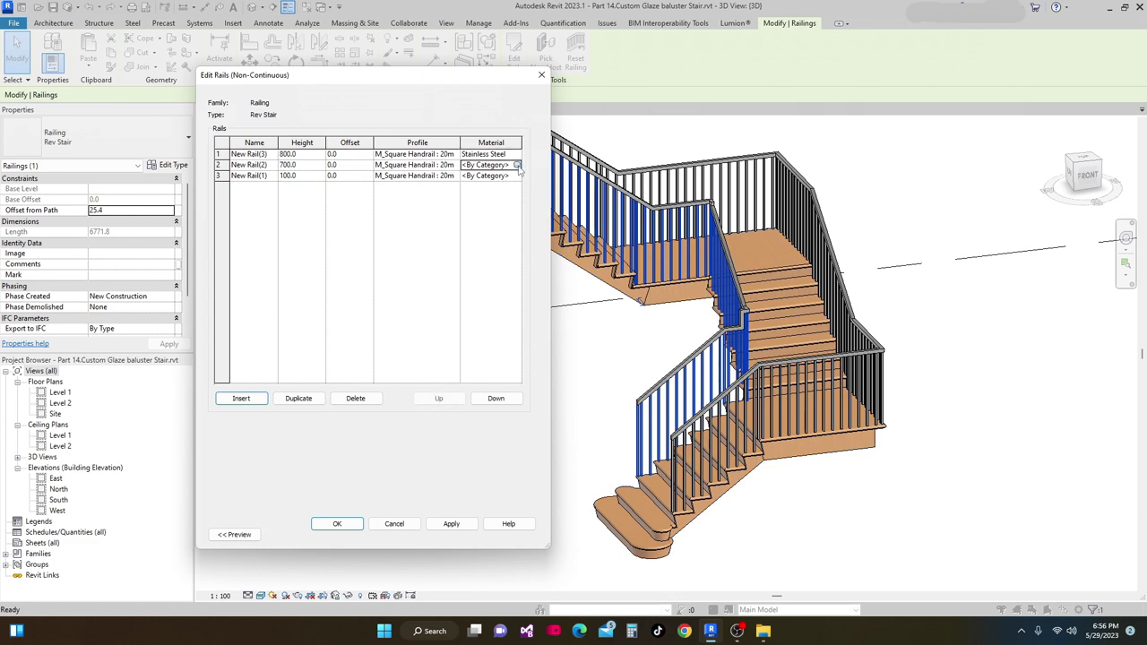
pyautogui.click(517, 165)
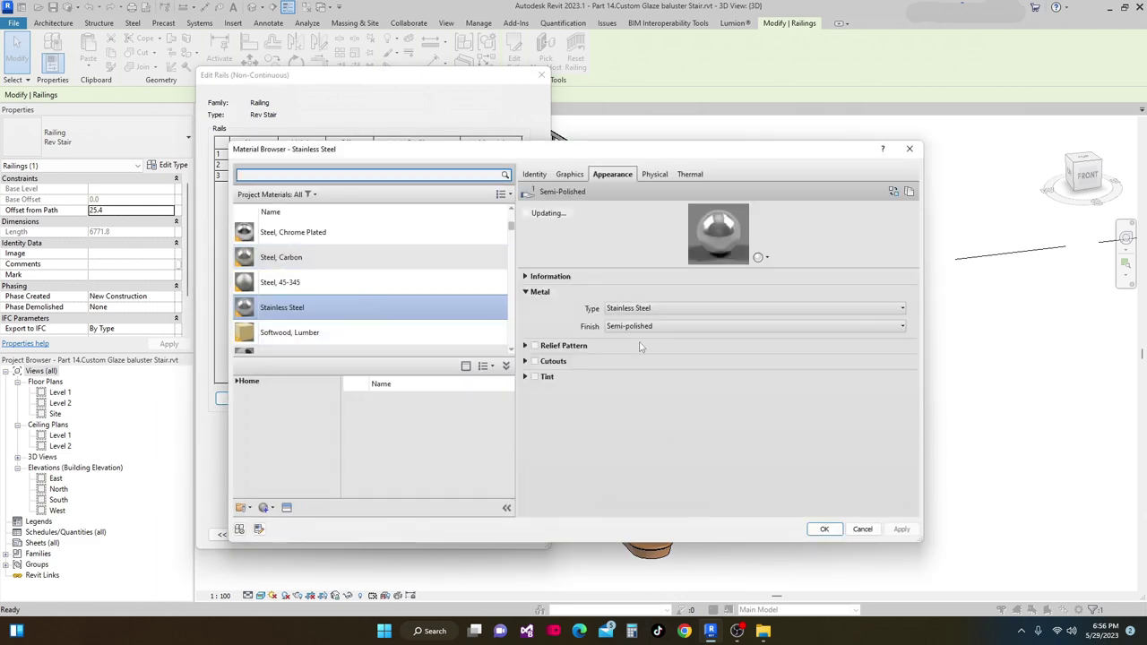
pyautogui.click(824, 529)
pyautogui.click(518, 176)
pyautogui.click(518, 176)
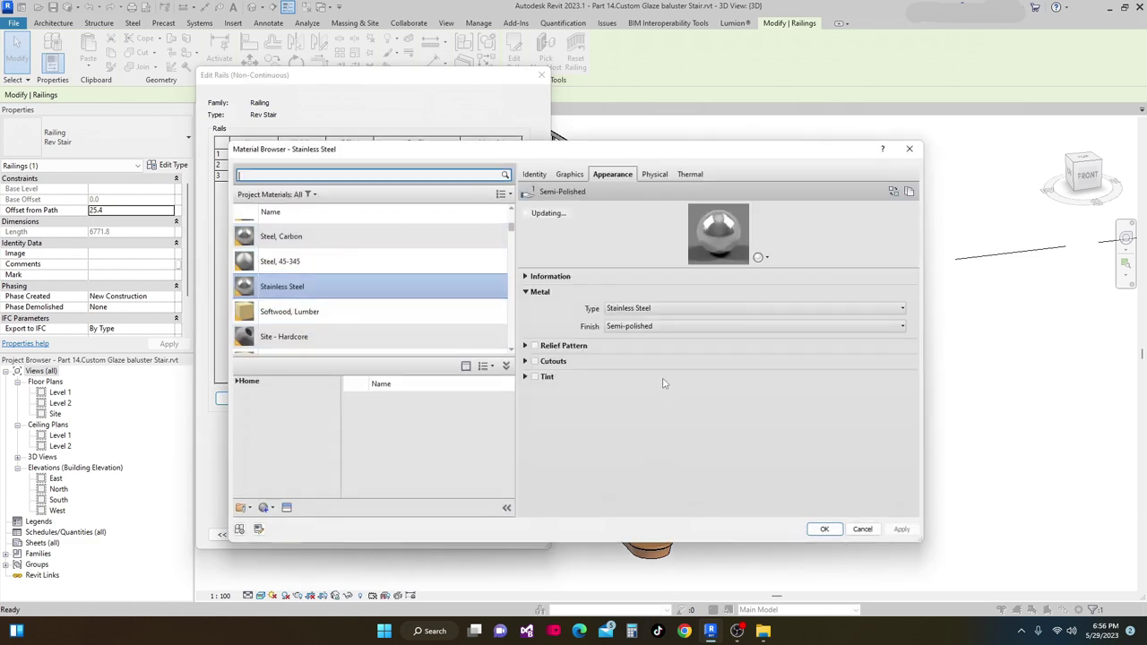
pyautogui.click(824, 528)
pyautogui.click(451, 524)
pyautogui.click(238, 535)
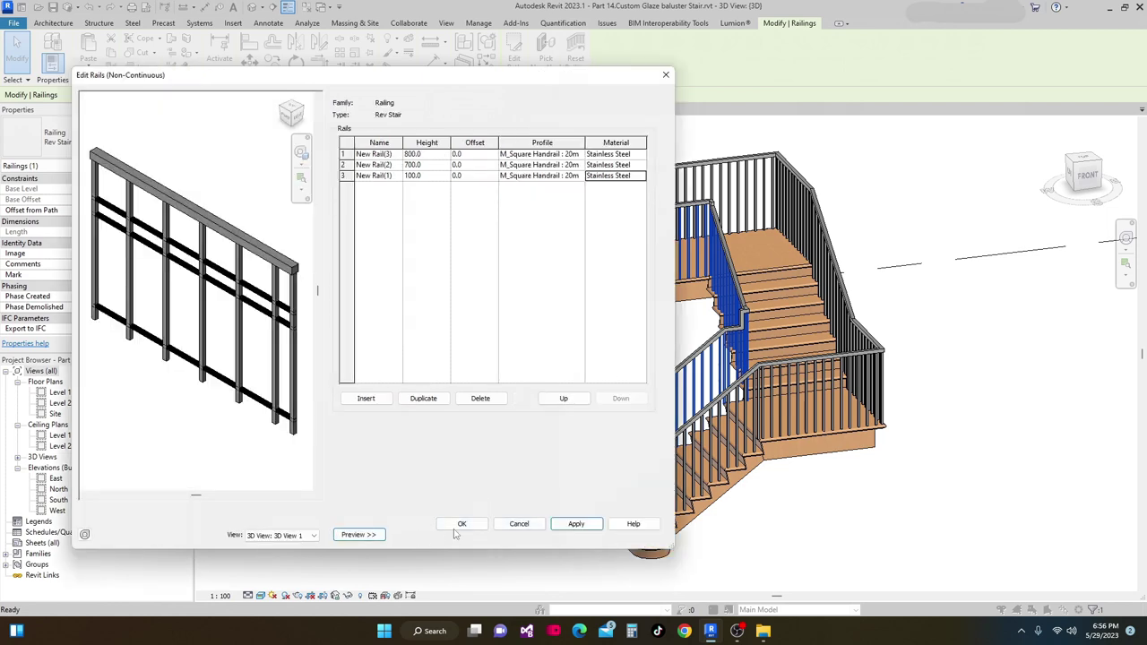
# Duplicate the regular baluster twice in the main baluster pattern.
pyautogui.click(460, 524)
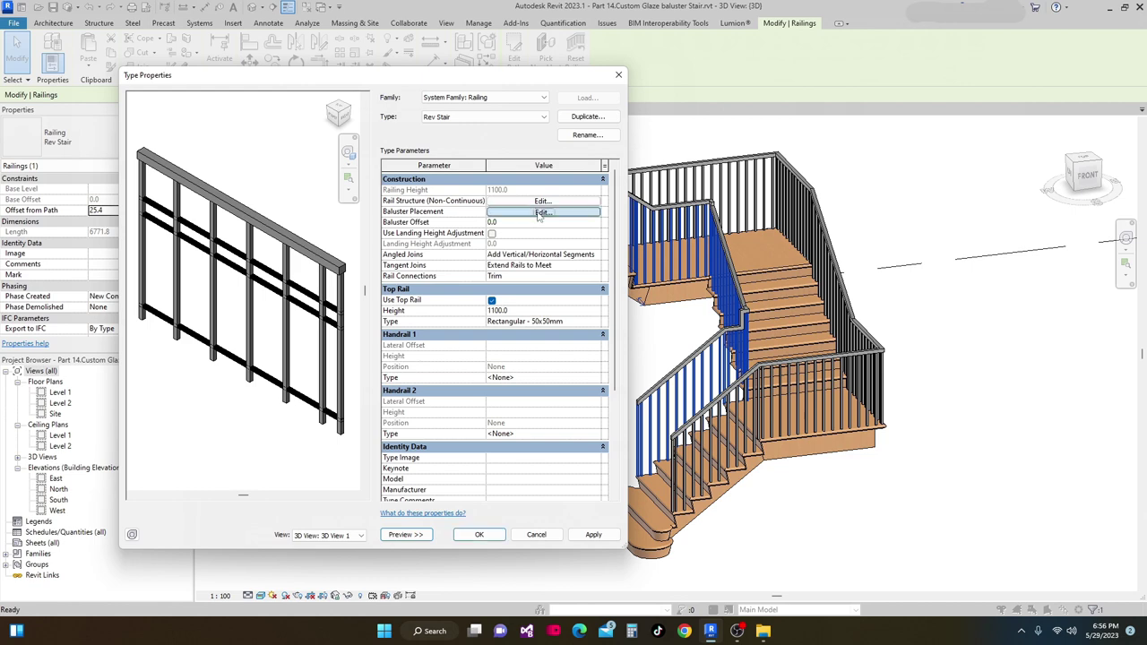
pyautogui.click(542, 212)
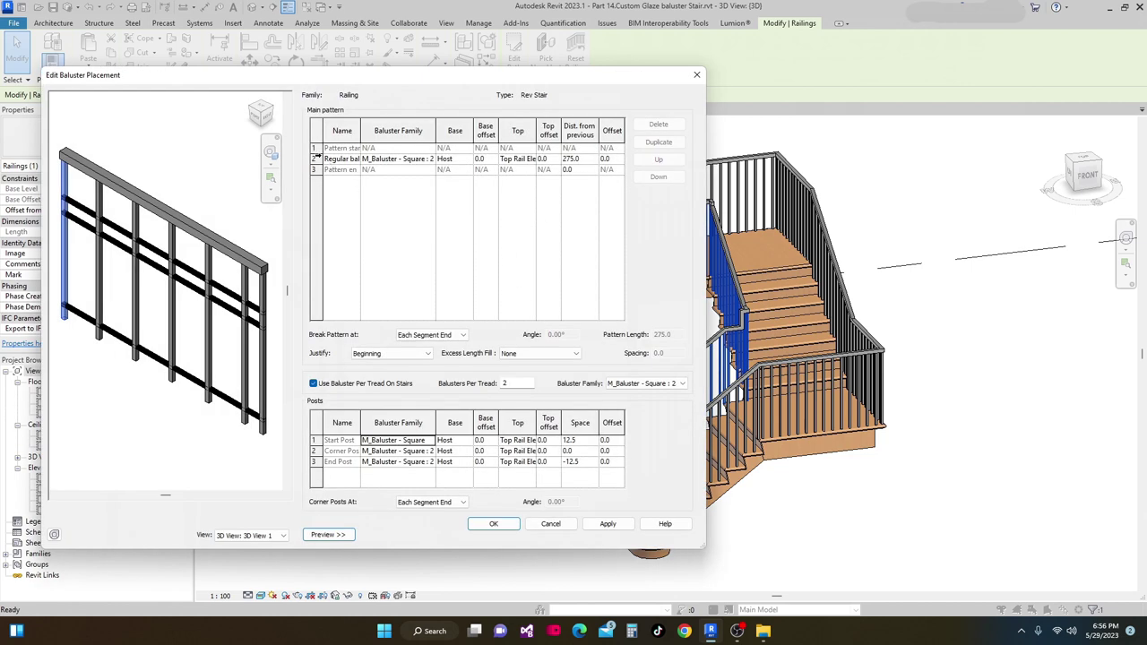
pyautogui.click(315, 158)
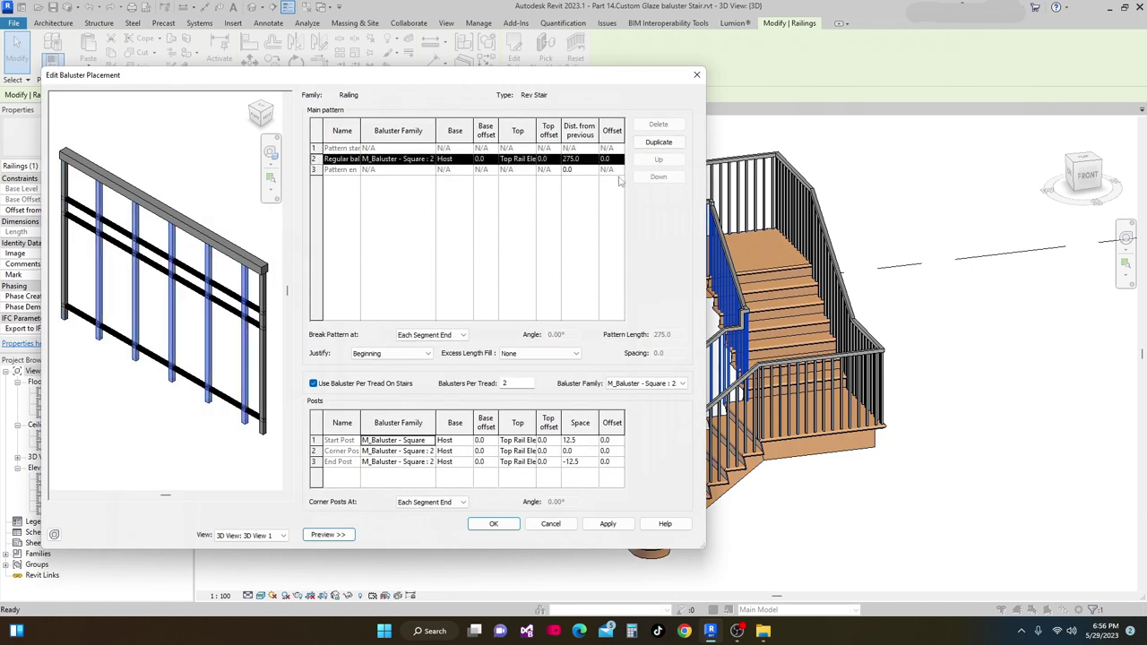
pyautogui.click(663, 143)
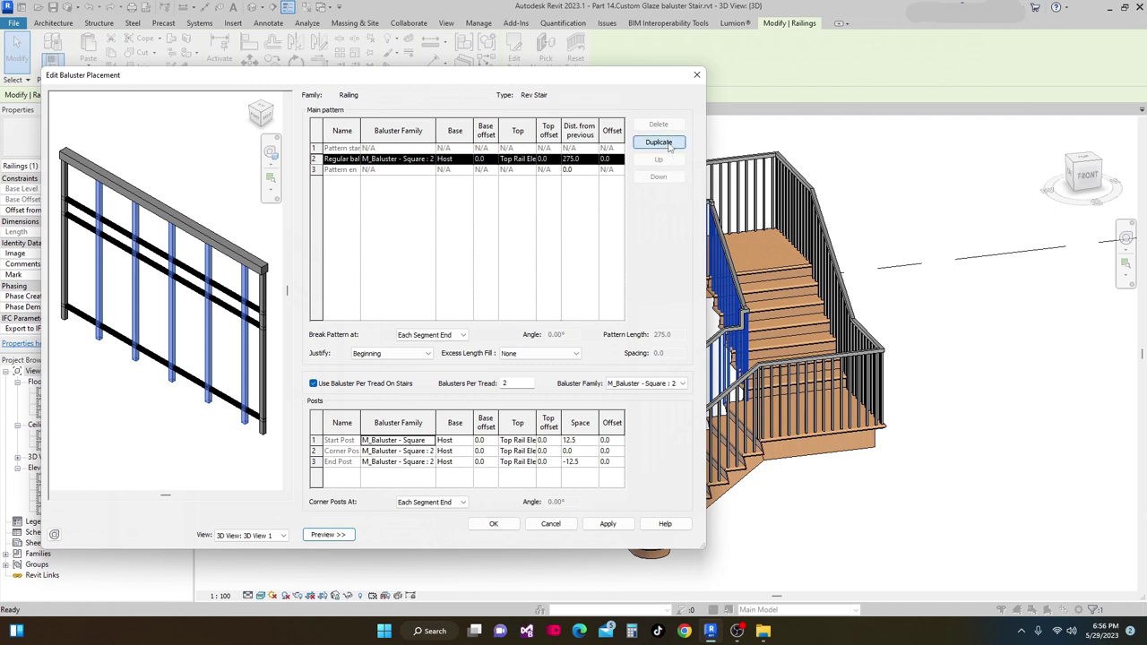
pyautogui.click(669, 145)
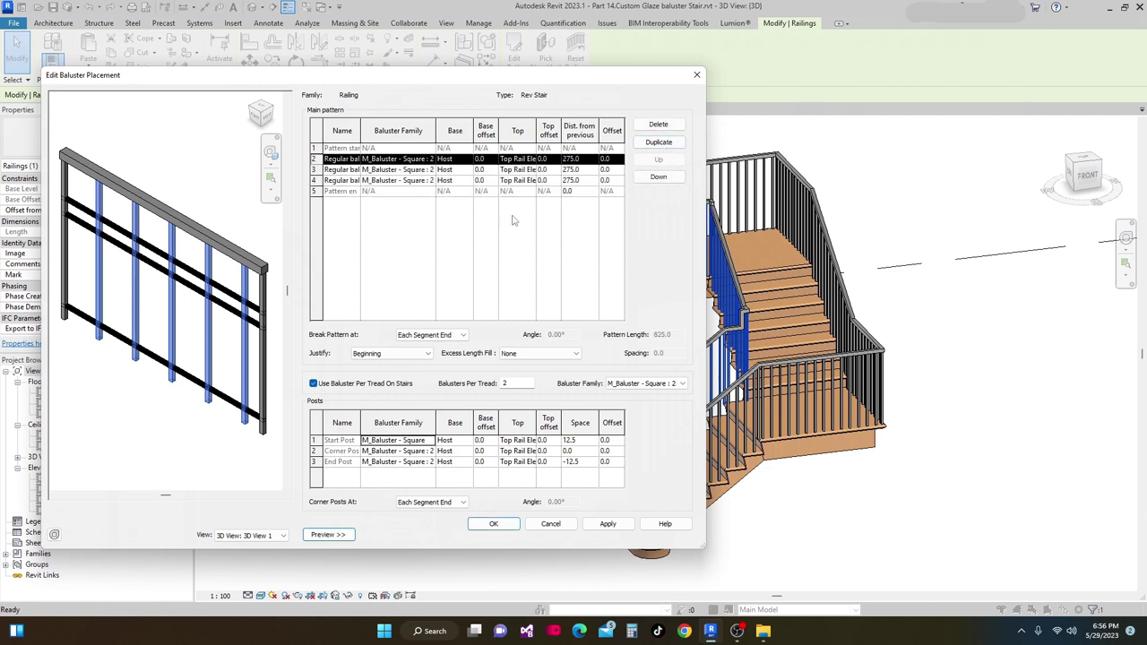
# Space the three balusters at 0, 30 and 75 with a 75 pattern end, and apply.
pyautogui.click(581, 163)
pyautogui.moveTo(581, 160); pyautogui.dragTo(562, 160)
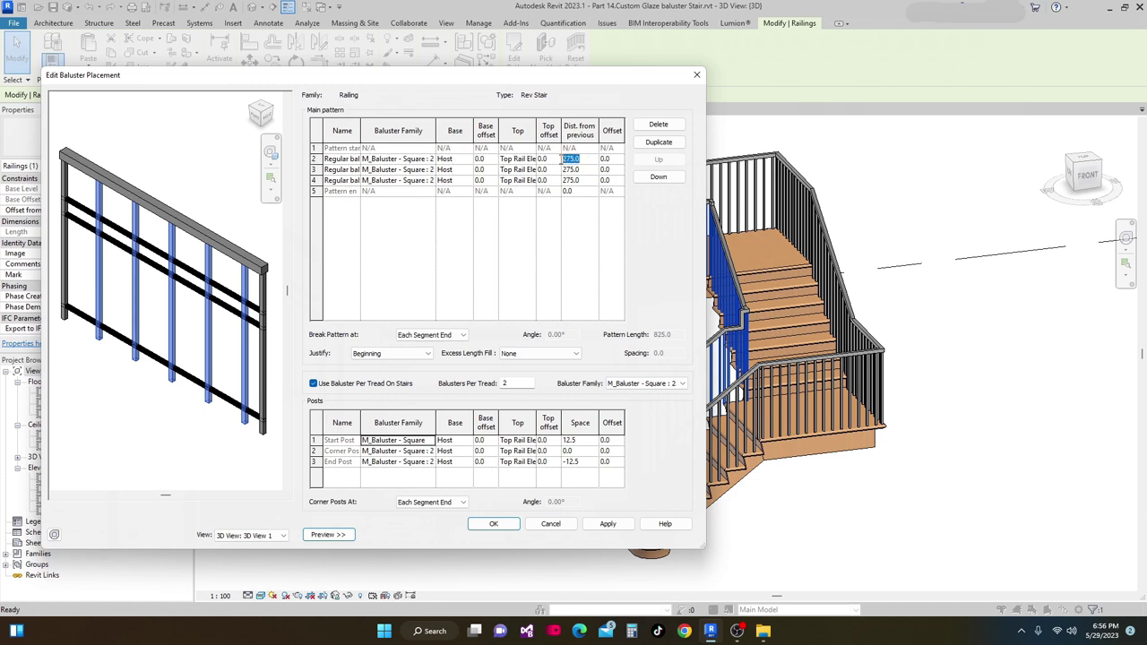
pyautogui.write('0')
pyautogui.click(586, 170)
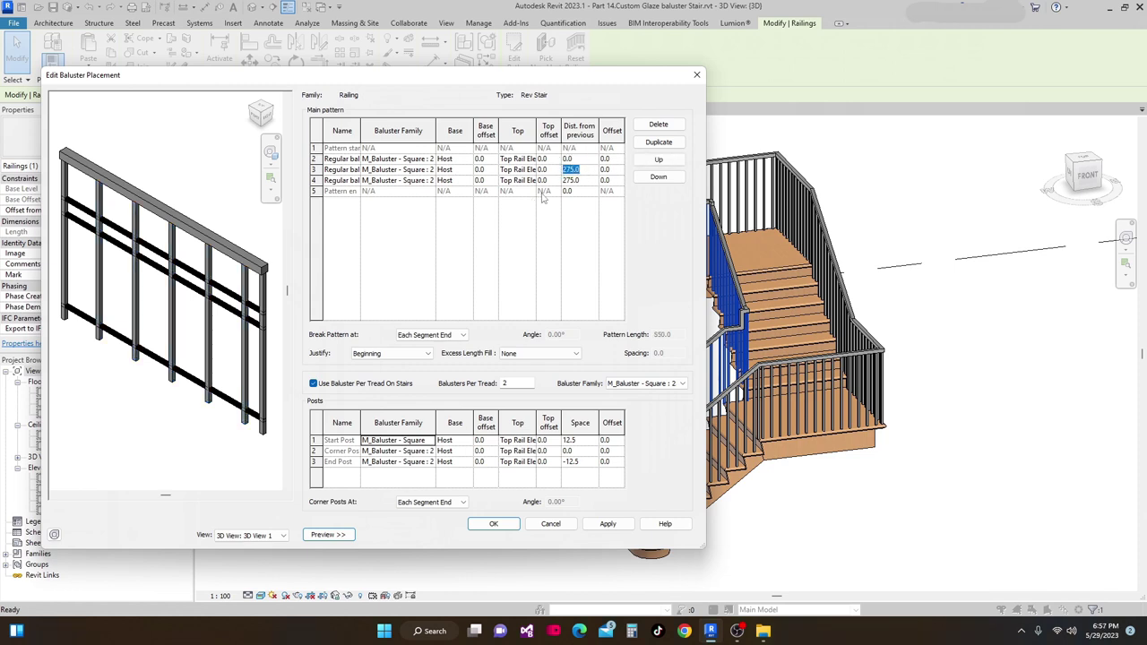
pyautogui.write('30')
pyautogui.click(582, 180)
pyautogui.write('75')
pyautogui.click(590, 191)
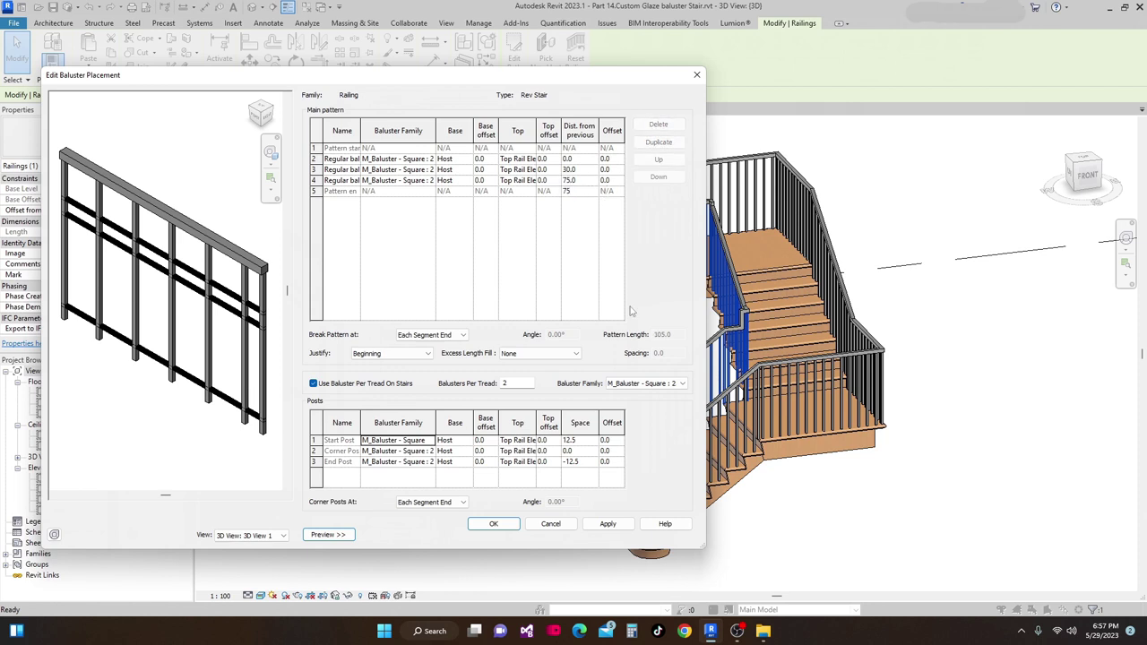
pyautogui.click(608, 527)
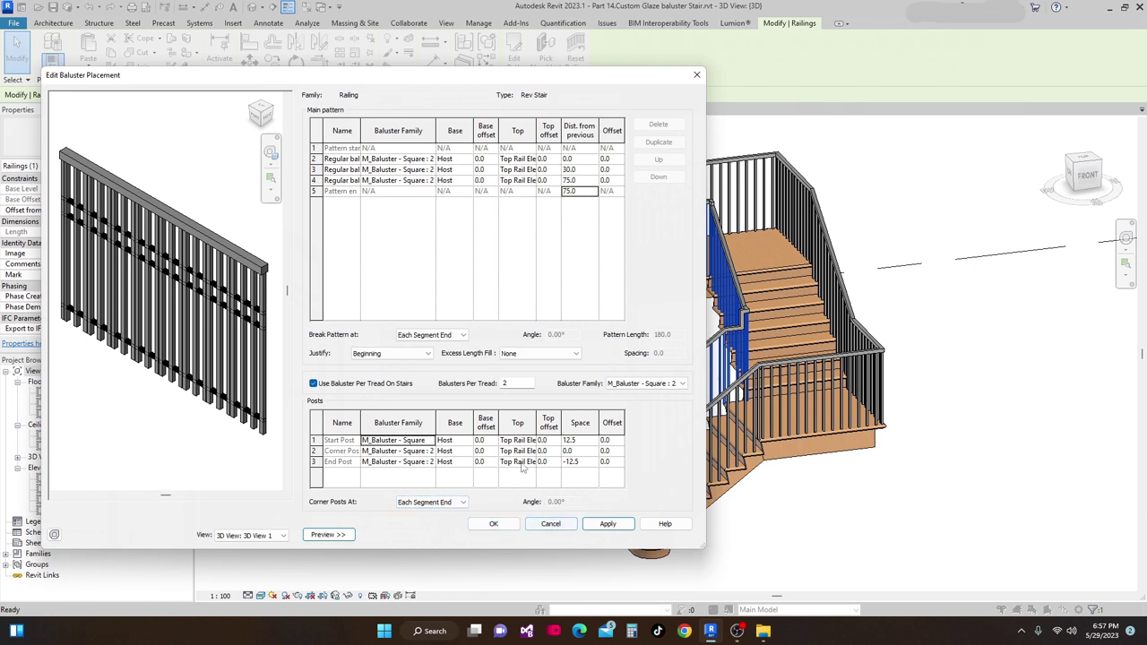
pyautogui.click(493, 524)
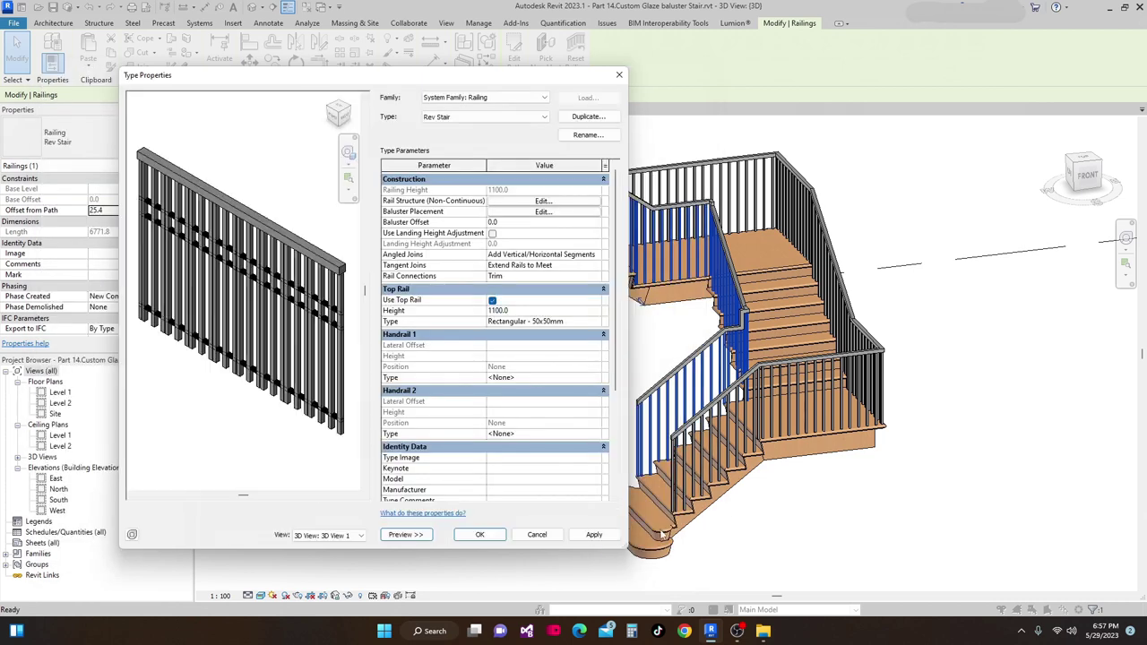
# Apply the new baluster pattern, orbit around the stair to inspect it, and reopen Rev Stair's type properties.
pyautogui.click(594, 535)
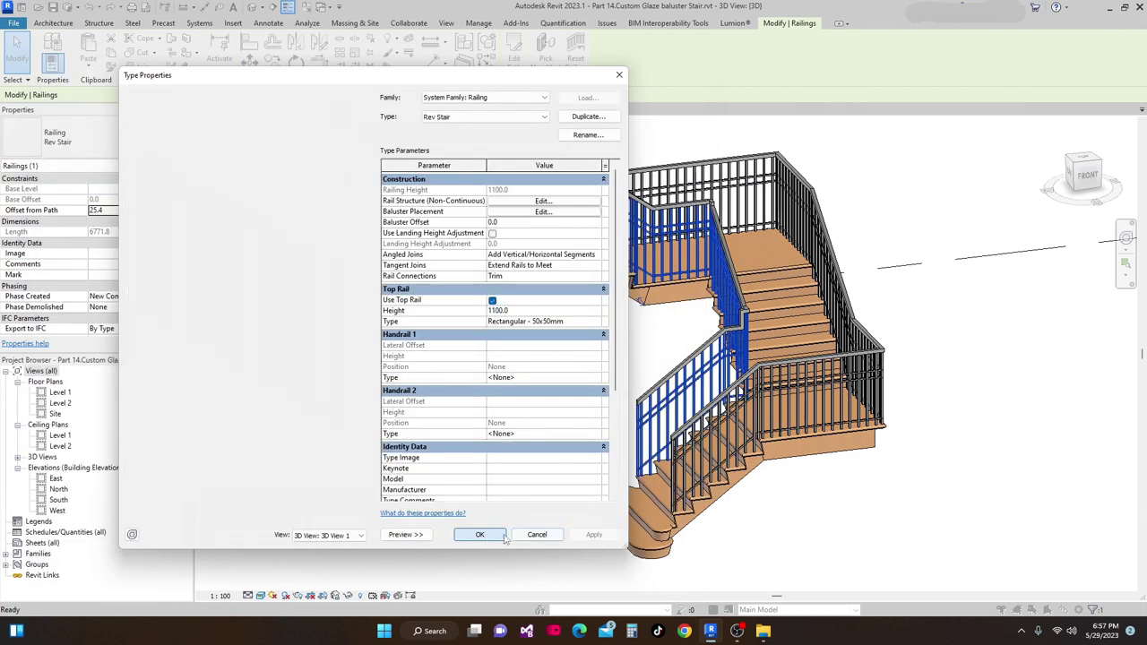
pyautogui.click(482, 534)
pyautogui.keyDown('shift'); pyautogui.moveTo(627, 448); pyautogui.dragTo(703, 468, button='middle'); pyautogui.keyUp('shift')
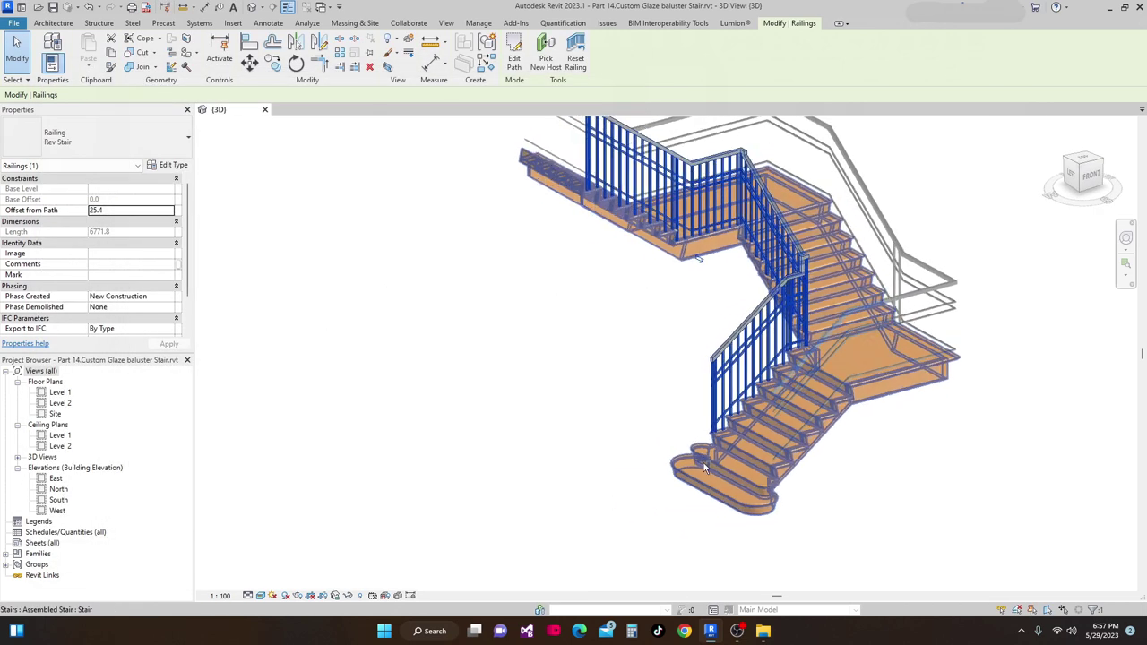
pyautogui.scroll(6, 704, 462)
pyautogui.keyDown('shift'); pyautogui.moveTo(904, 473); pyautogui.dragTo(831, 412, button='middle'); pyautogui.keyUp('shift')
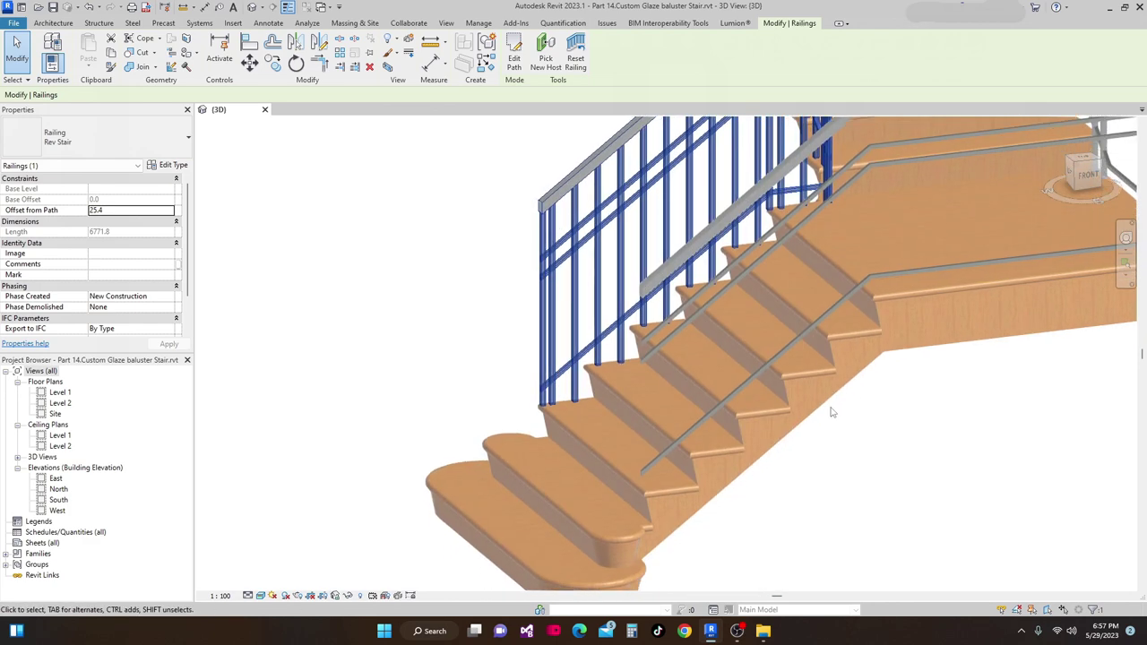
pyautogui.keyDown('shift'); pyautogui.moveTo(398, 183); pyautogui.dragTo(334, 304, button='middle'); pyautogui.keyUp('shift')
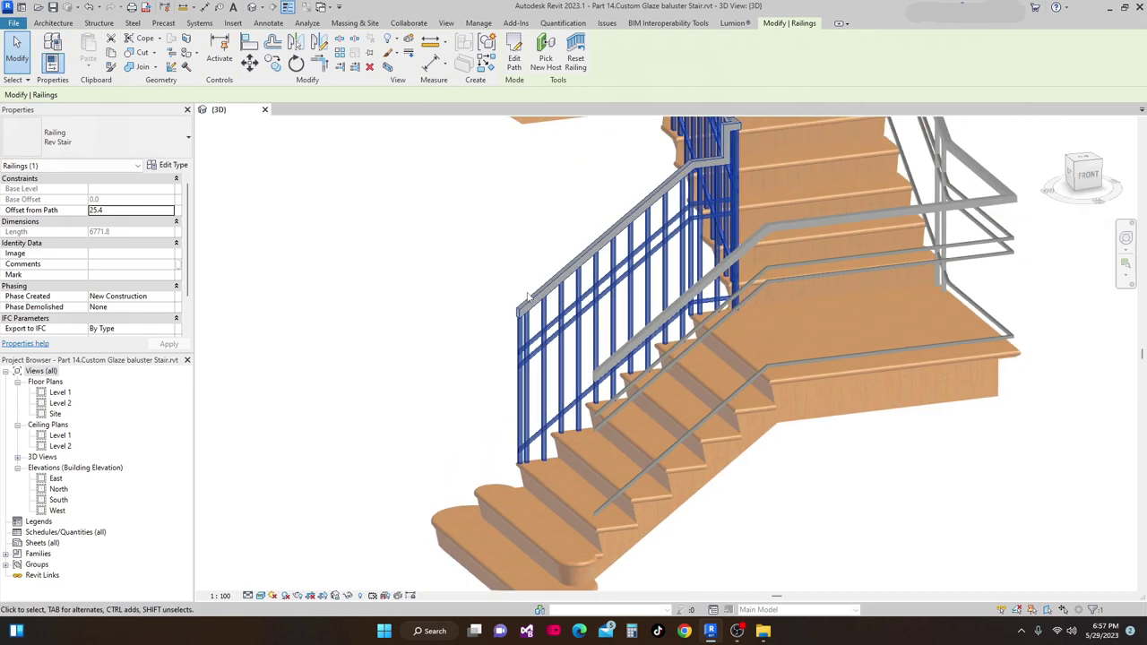
pyautogui.click(168, 165)
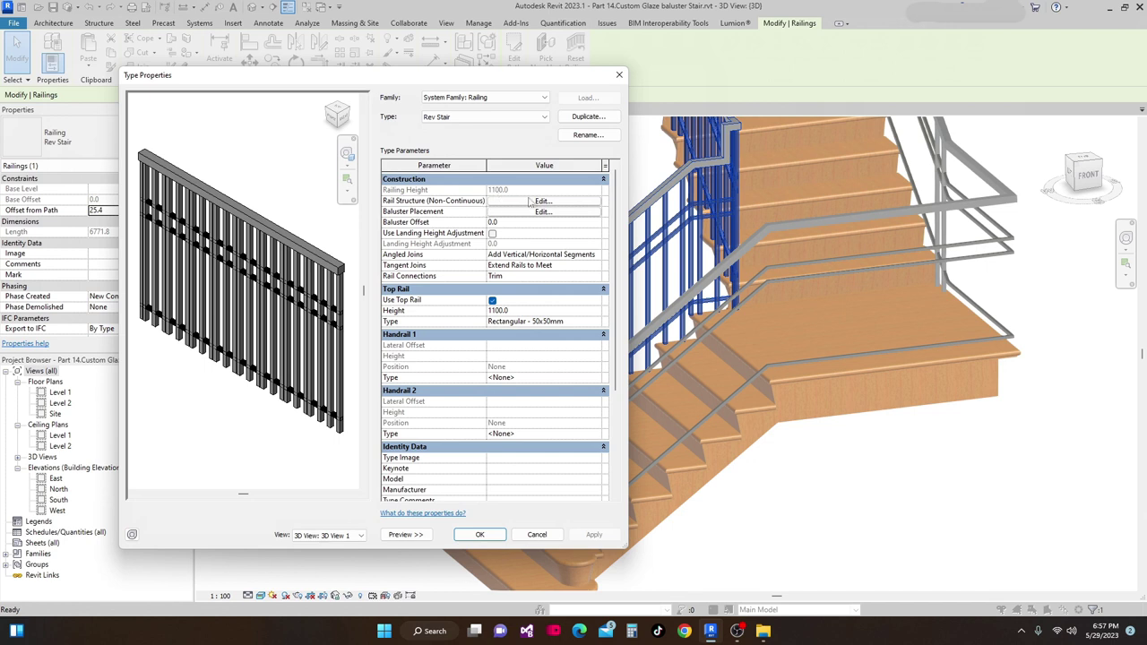
# Rename the rails in the rail structure to Rail 1, Rail 2 and Rail 3.
pyautogui.click(540, 201)
pyautogui.click(394, 154)
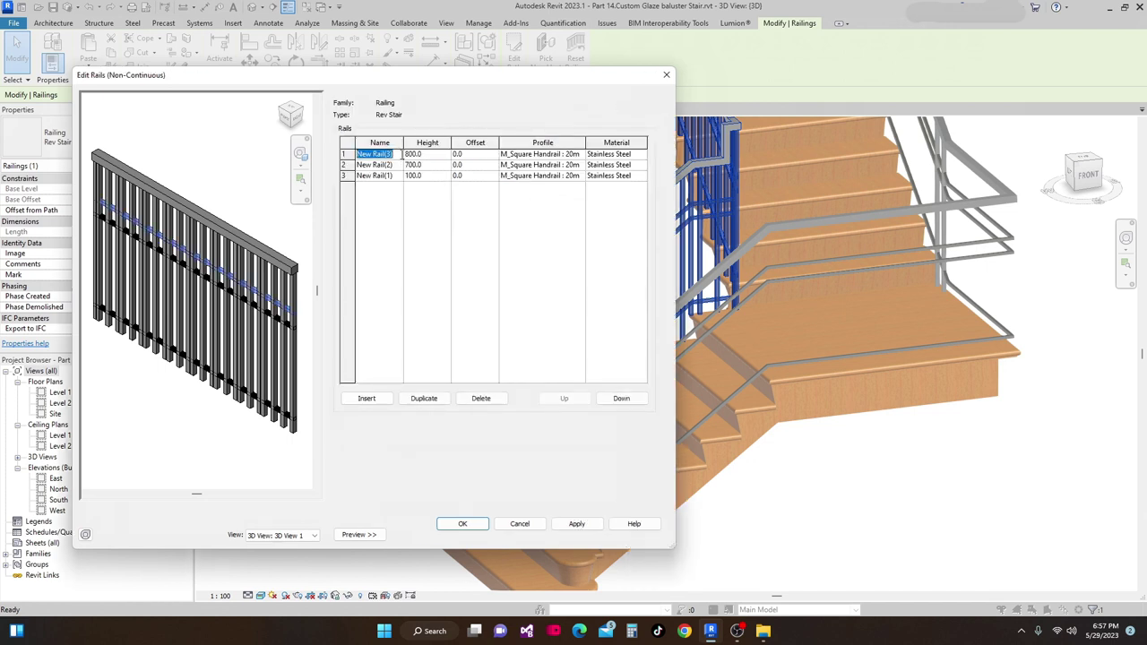
pyautogui.write('Rail 1')
pyautogui.click(385, 165)
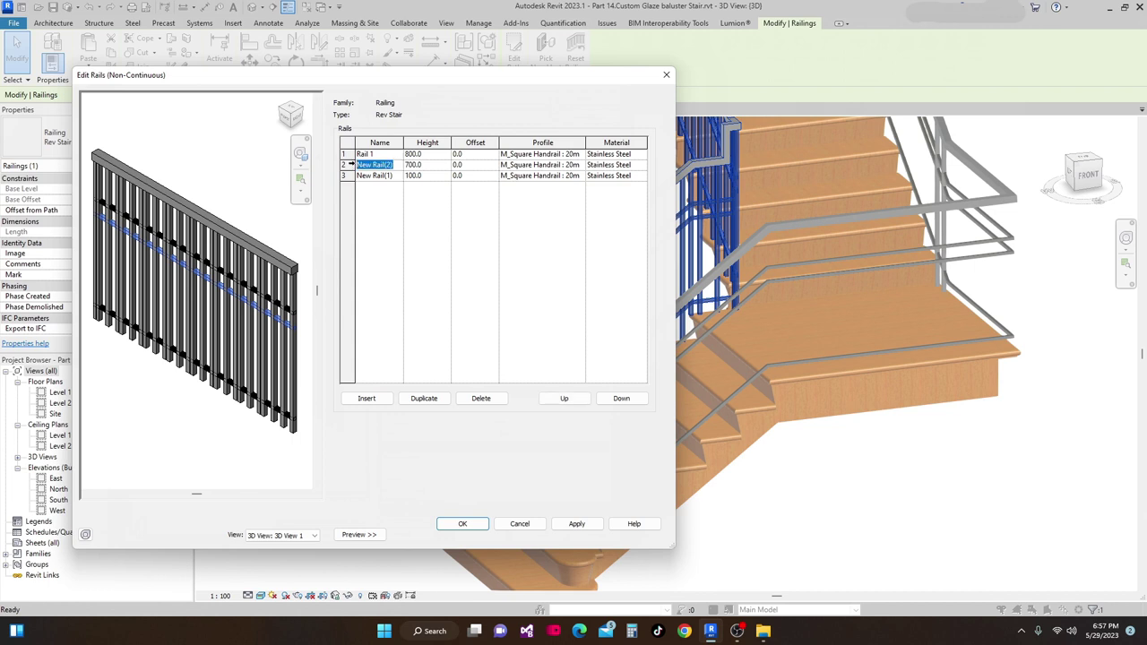
pyautogui.write('Rail 2')
pyautogui.click(400, 177)
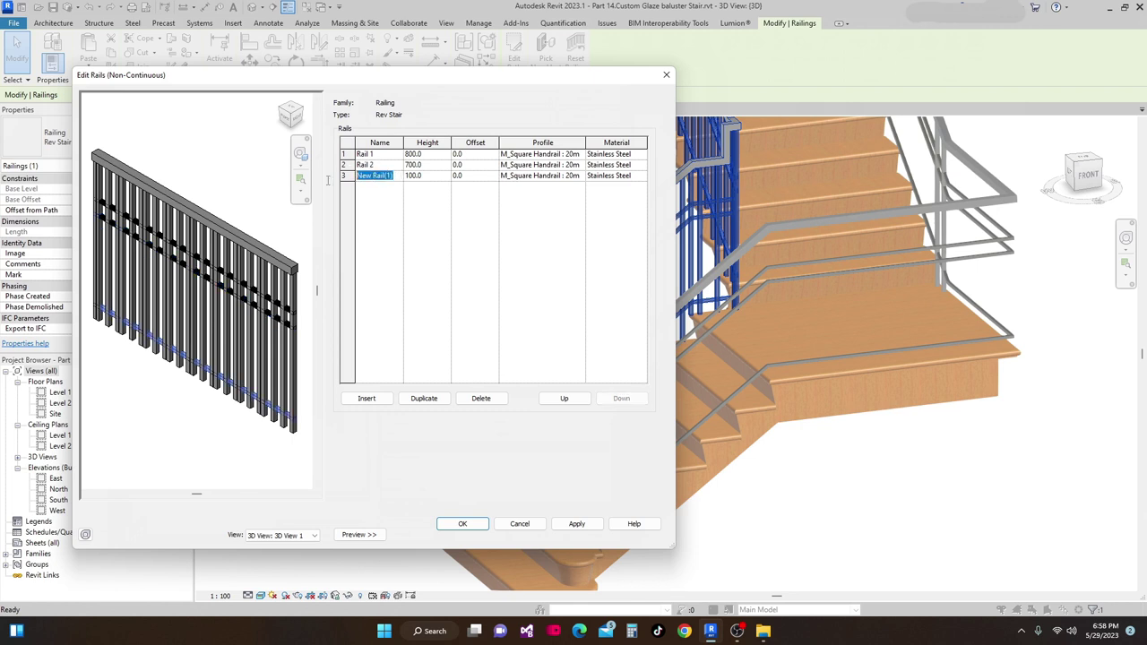
pyautogui.write('T')
pyautogui.click(466, 525)
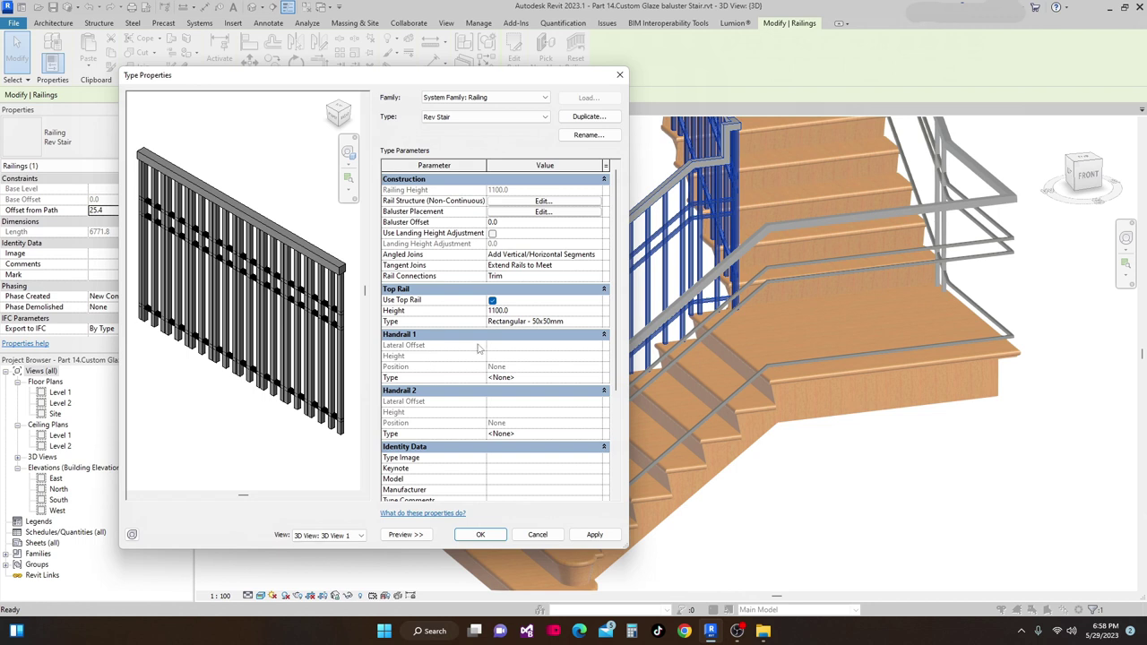
# Set Top Rail Height to 900 and give the top rail type the M_Circular Handrail : 40mm profile.
pyautogui.click(524, 310)
pyautogui.write('900')
pyautogui.click(595, 322)
pyautogui.click(596, 321)
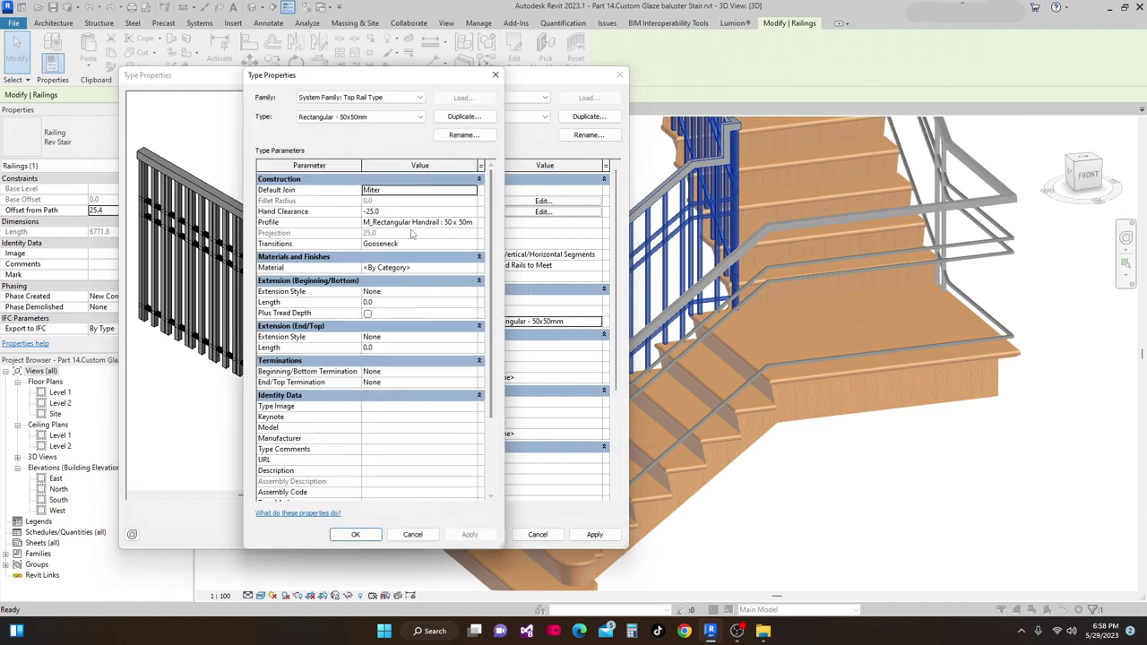
pyautogui.click(466, 222)
pyautogui.click(473, 222)
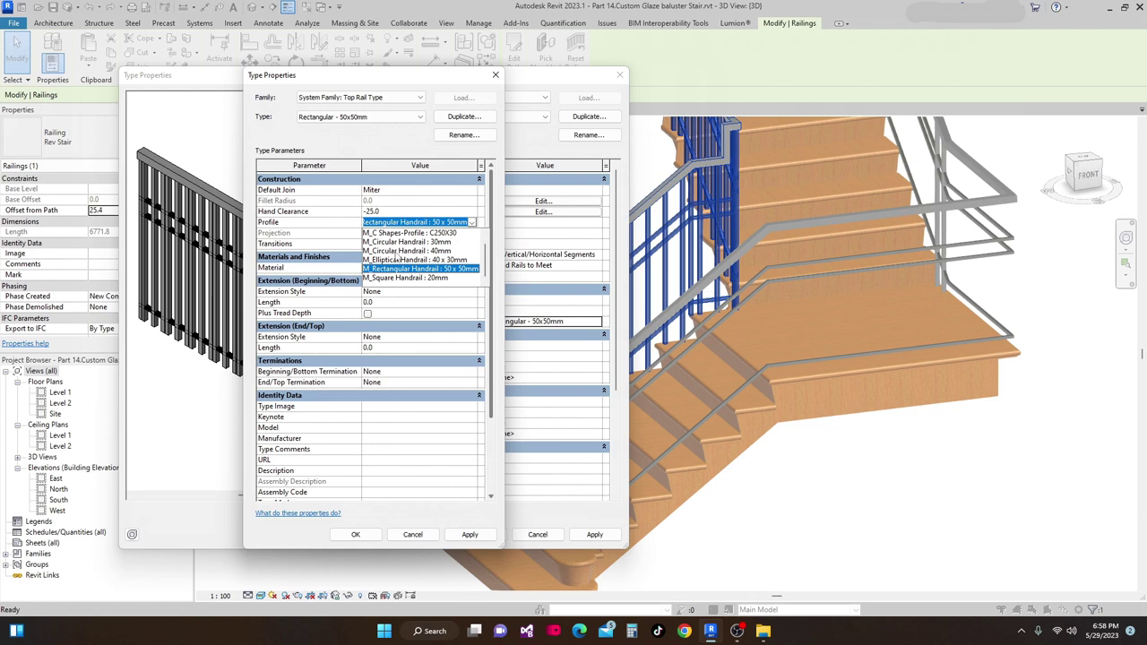
pyautogui.click(405, 251)
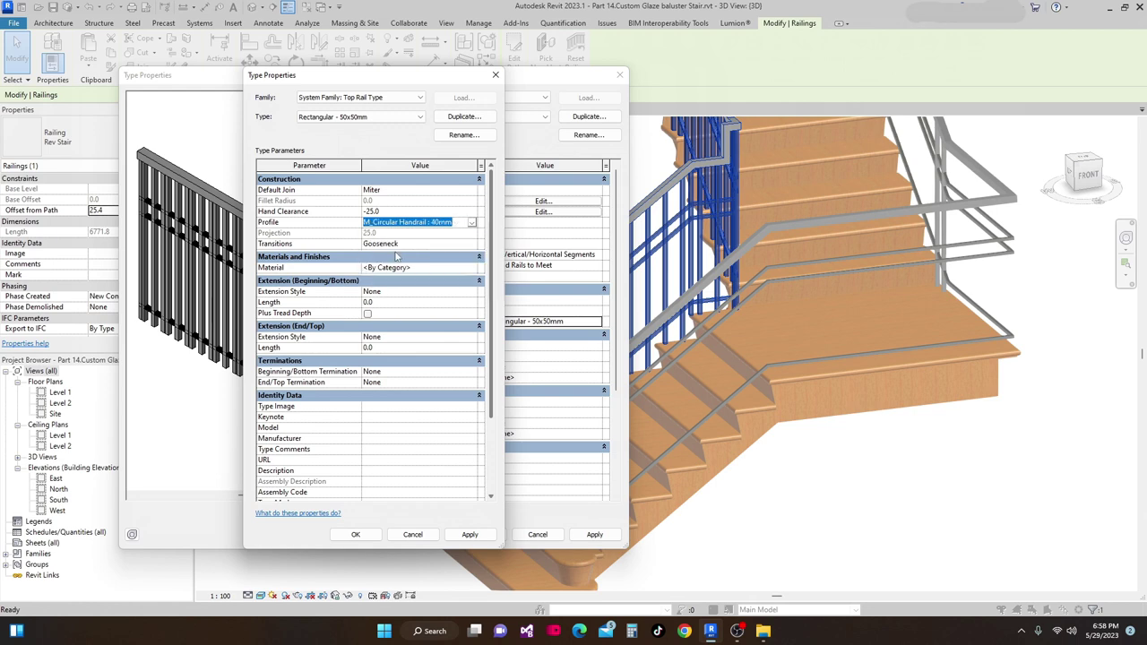
pyautogui.click(464, 535)
pyautogui.click(356, 535)
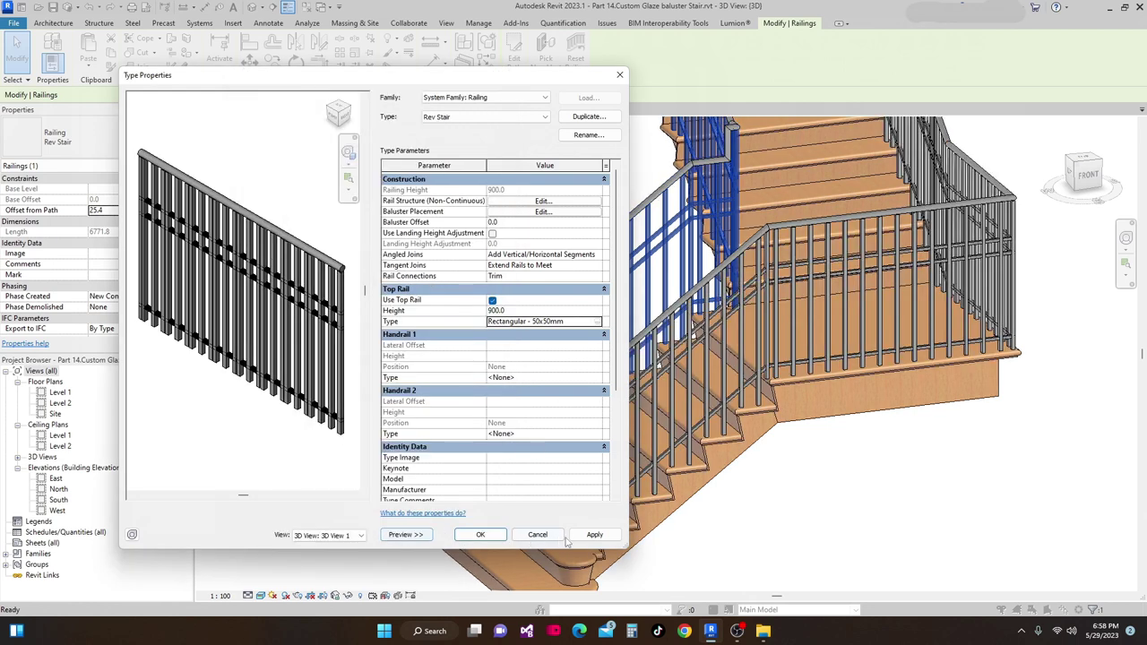
# Apply the changes to the railing and pan along the stair to see the rounded top rail.
pyautogui.click(482, 535)
pyautogui.click(482, 535)
pyautogui.scroll(3, 484, 533)
pyautogui.moveTo(772, 510); pyautogui.dragTo(248, 194, button='middle')
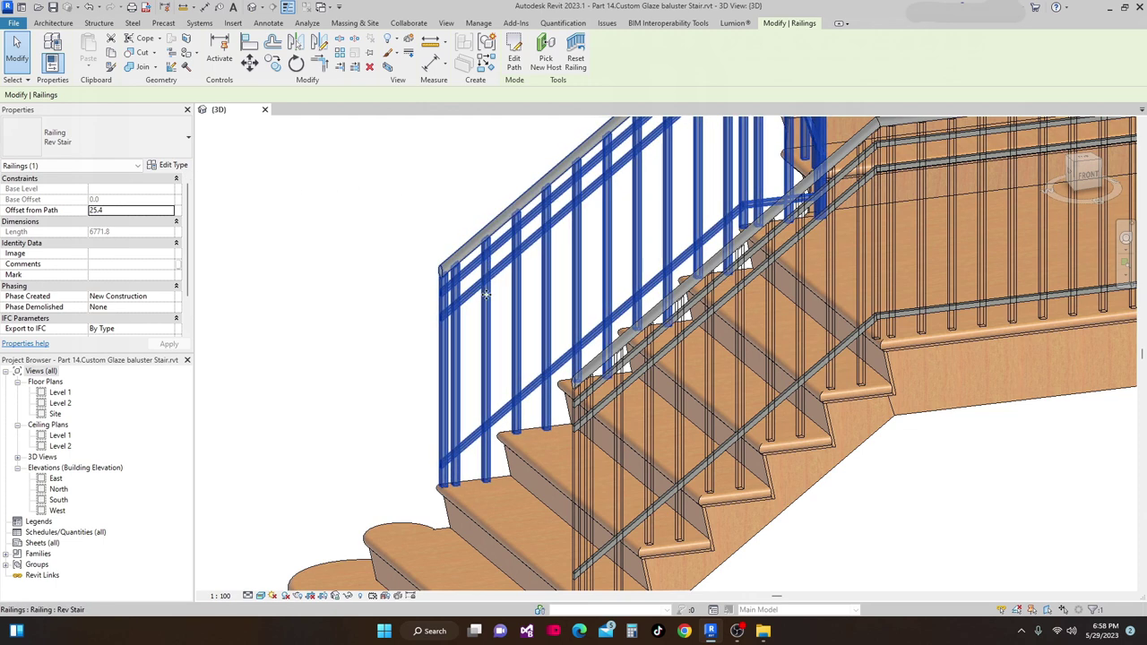
# Give the first regular baluster base Rail 3 and top Rail 2.
pyautogui.click(170, 165)
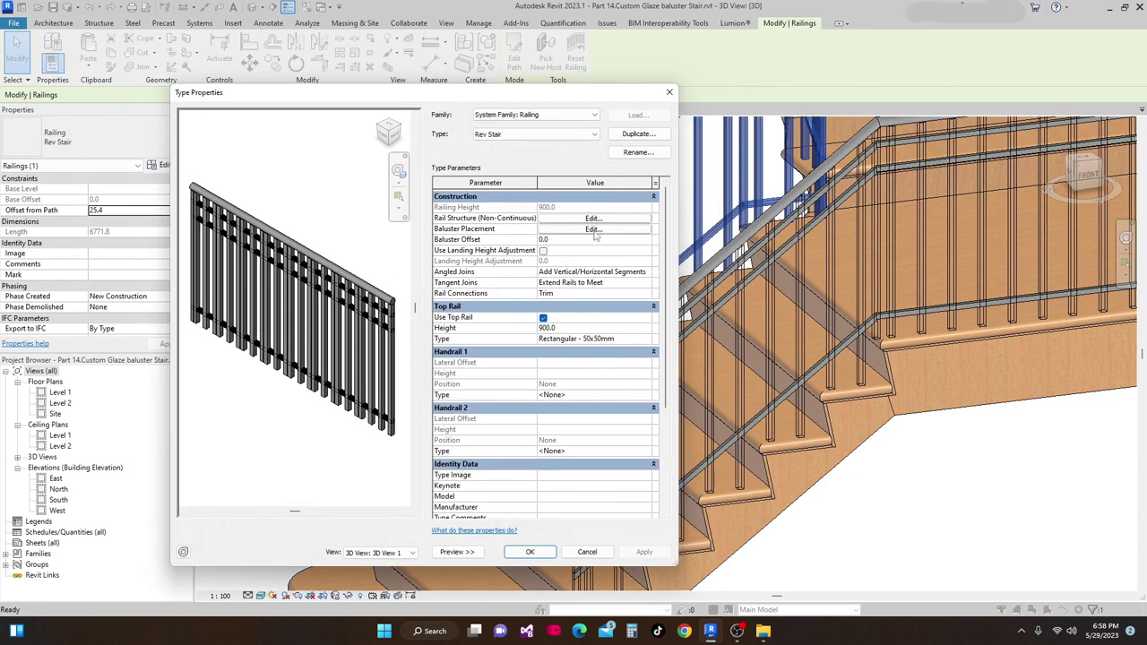
pyautogui.click(593, 229)
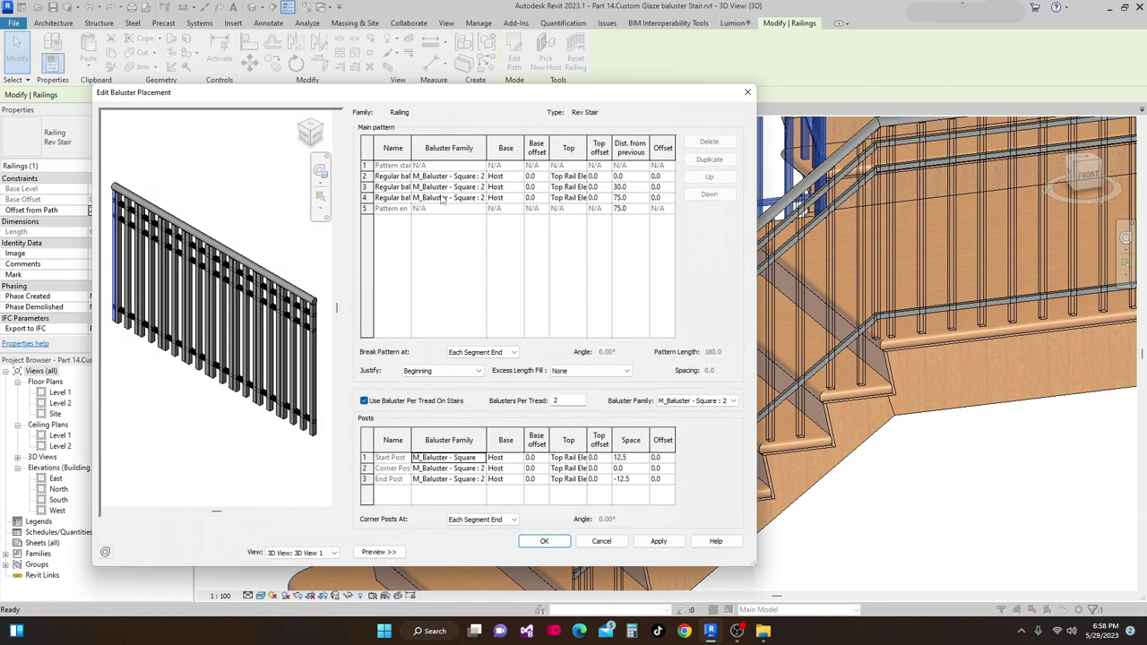
pyautogui.click(520, 178)
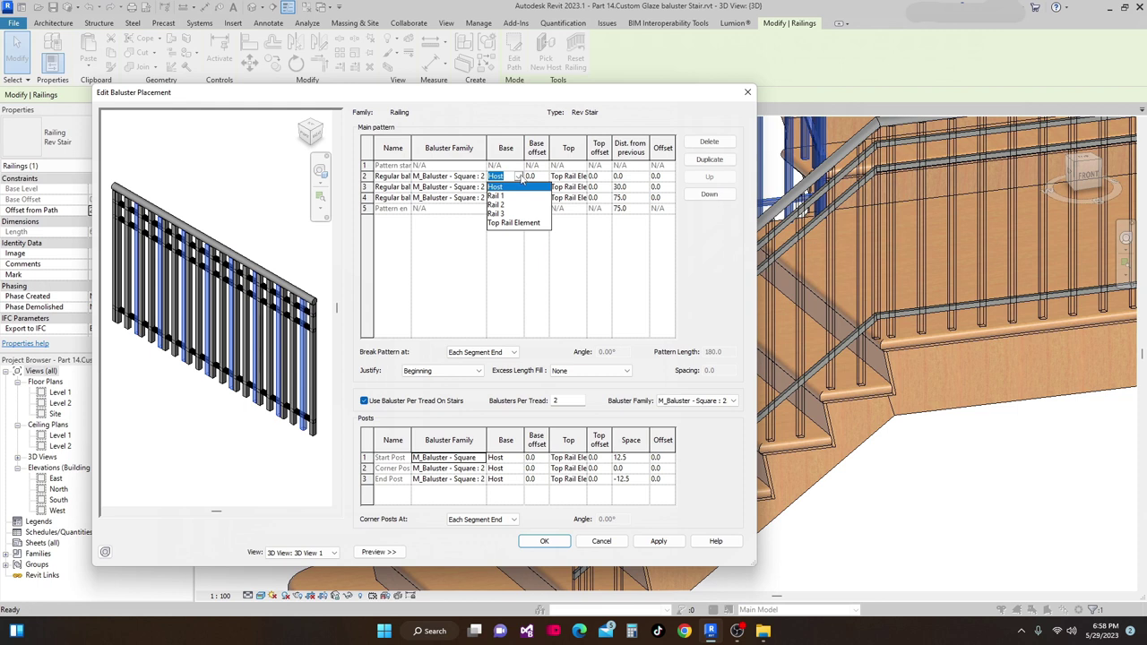
pyautogui.click(499, 215)
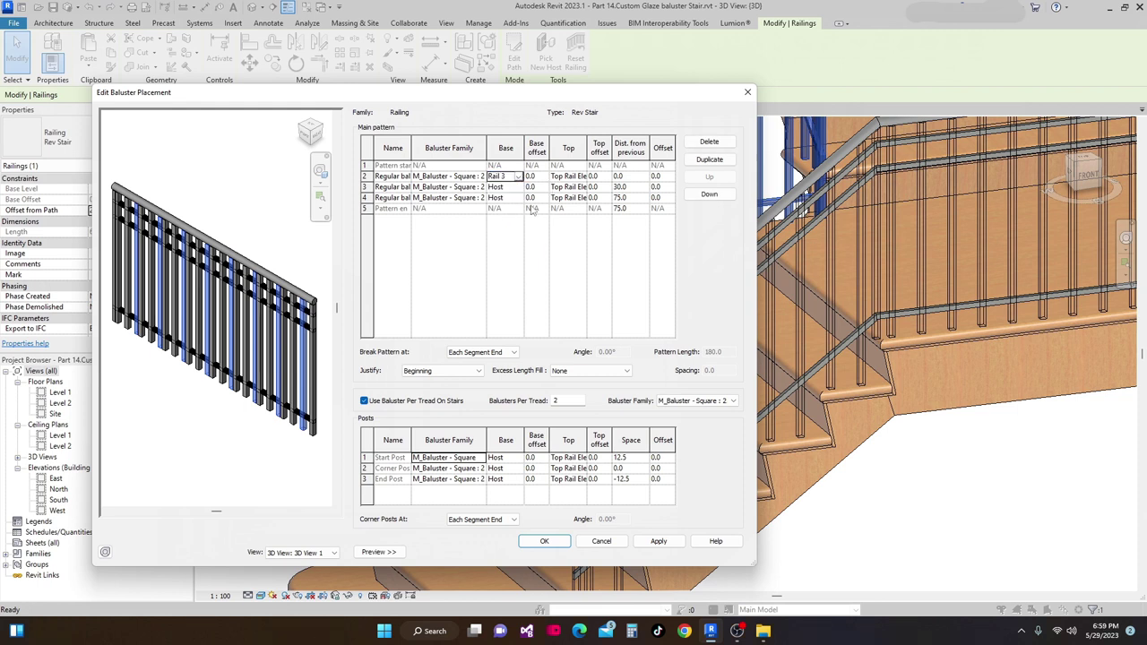
pyautogui.click(584, 179)
pyautogui.click(581, 176)
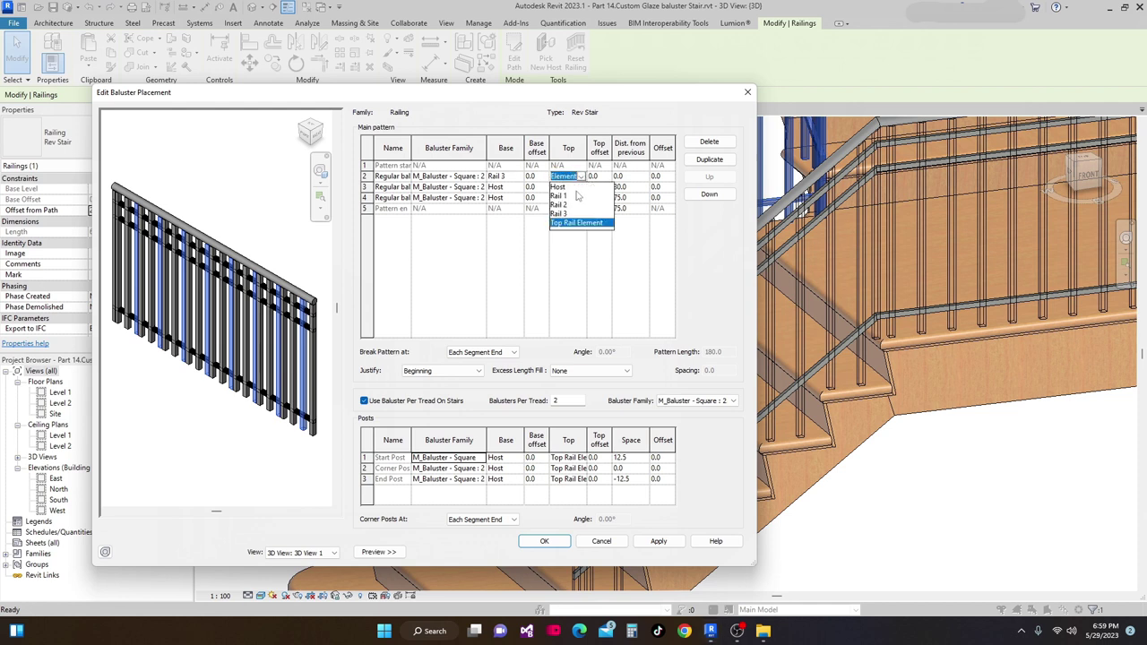
pyautogui.click(559, 205)
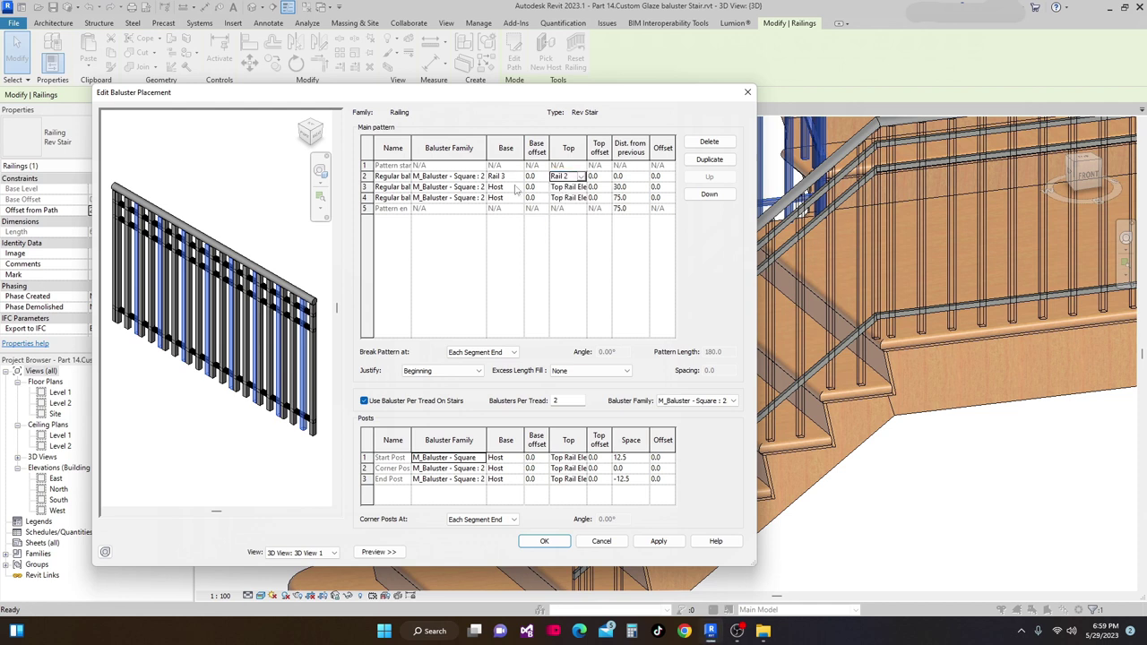
# Give the second and third regular balusters base Rail 3 and top Rail 2, and apply.
pyautogui.click(518, 187)
pyautogui.click(500, 224)
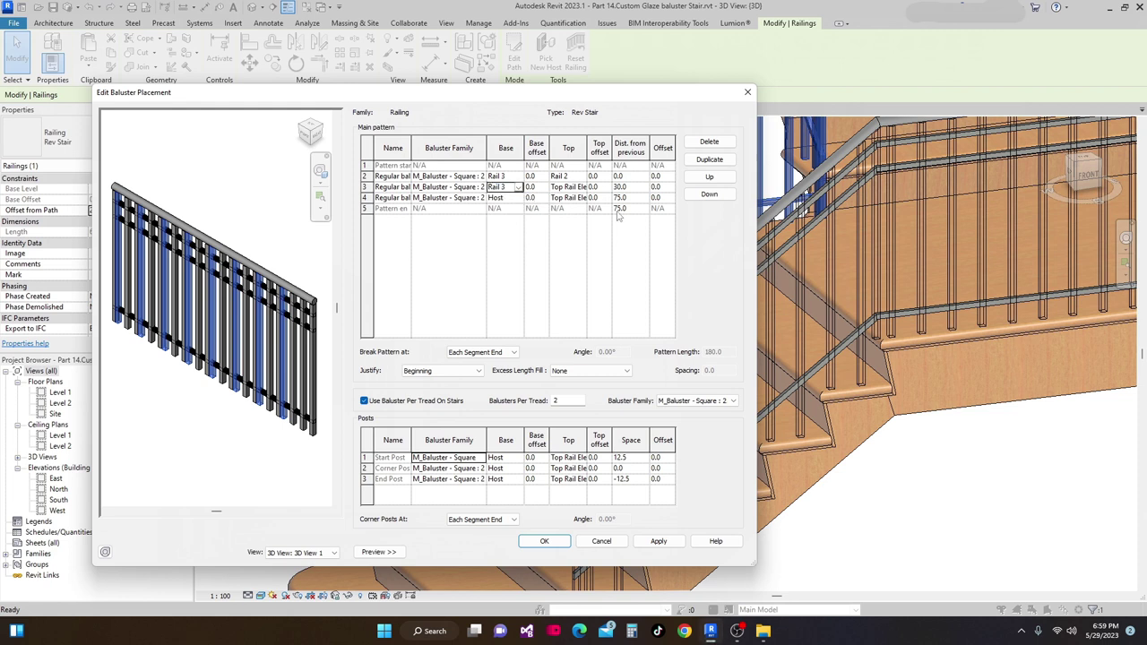
pyautogui.click(581, 188)
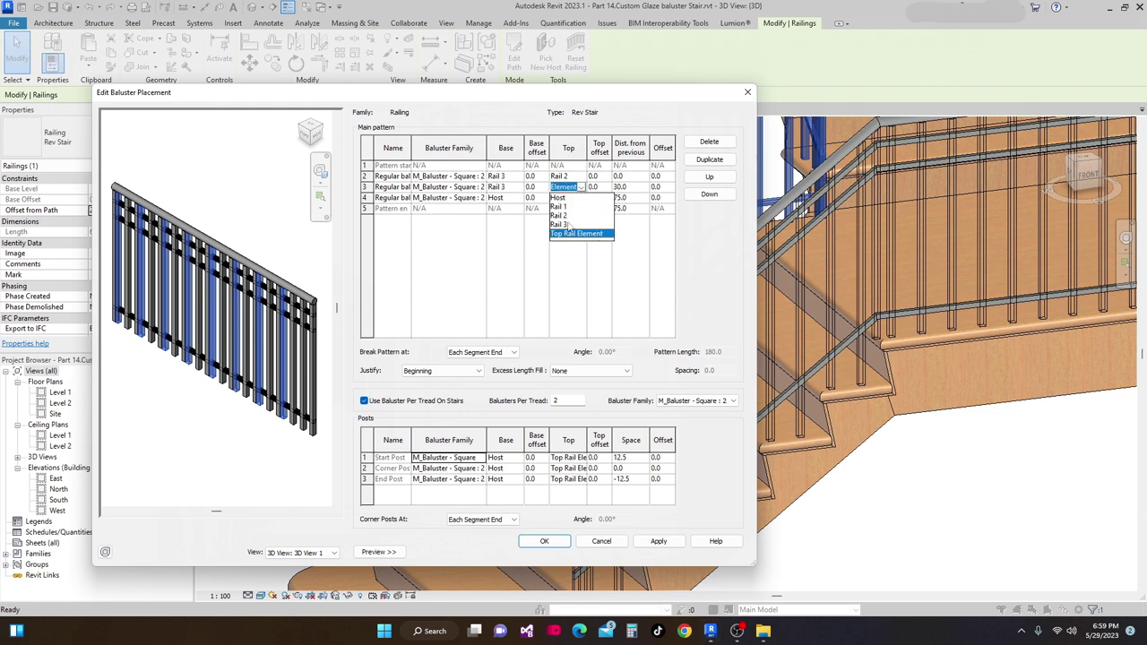
pyautogui.click(559, 216)
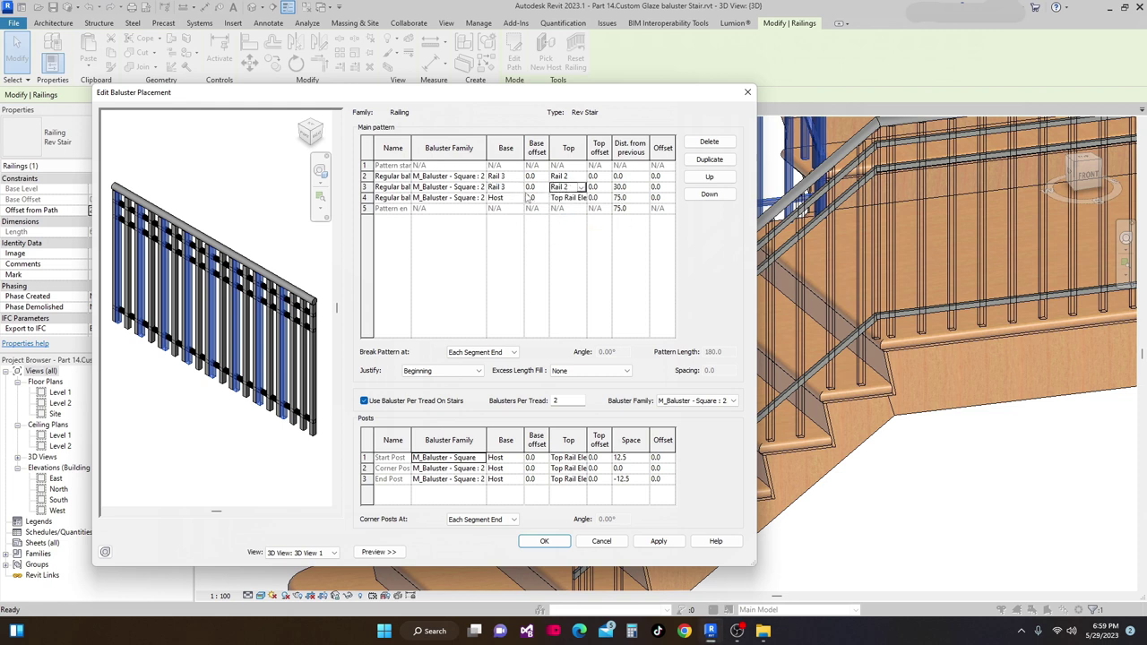
pyautogui.click(517, 198)
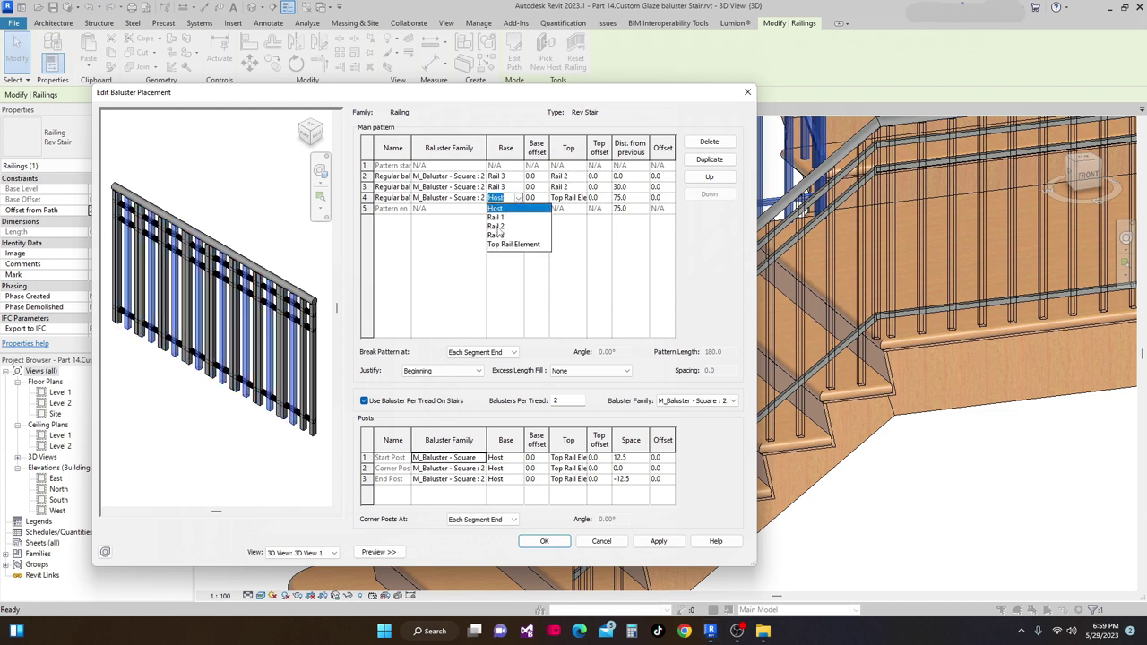
pyautogui.click(502, 235)
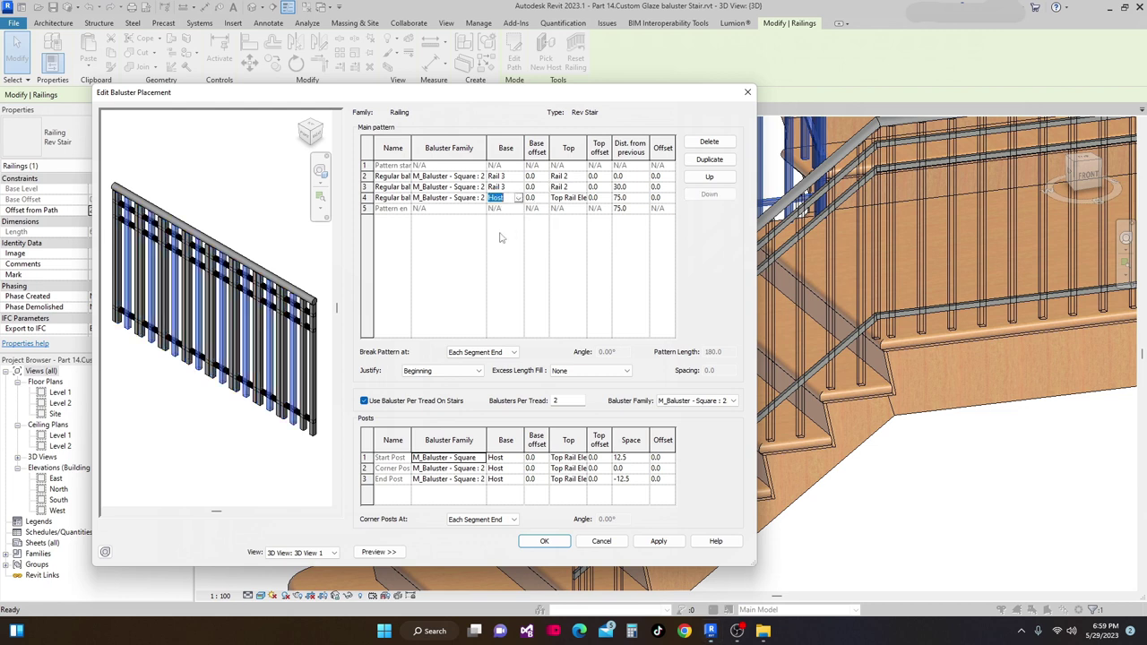
pyautogui.click(582, 199)
pyautogui.click(558, 225)
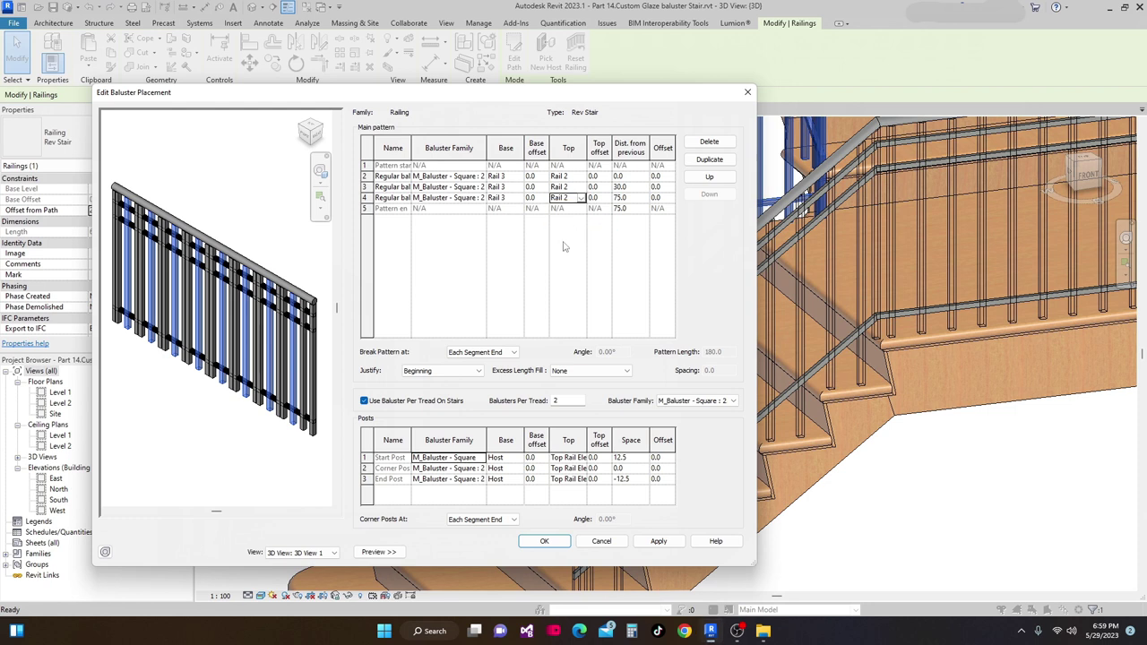
pyautogui.click(658, 542)
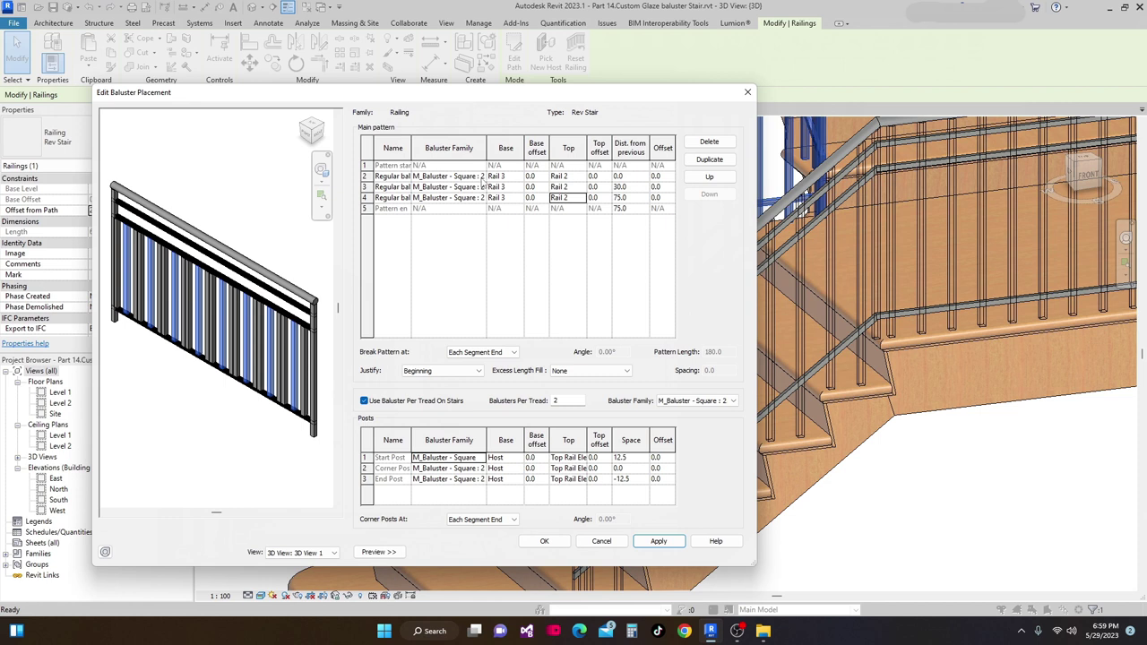
pyautogui.click(482, 177)
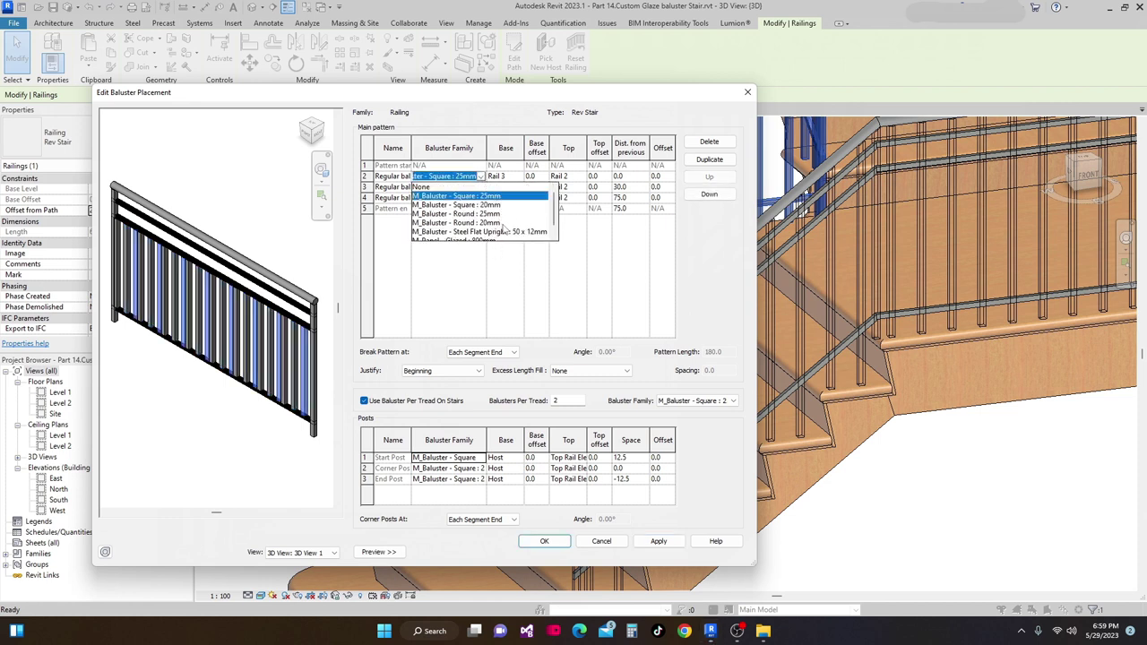
# Set rows 2, 3 and 4 to M_Baluster - Steel Flat Upright : 50 x 12mm and apply to the railing.
pyautogui.click(482, 232)
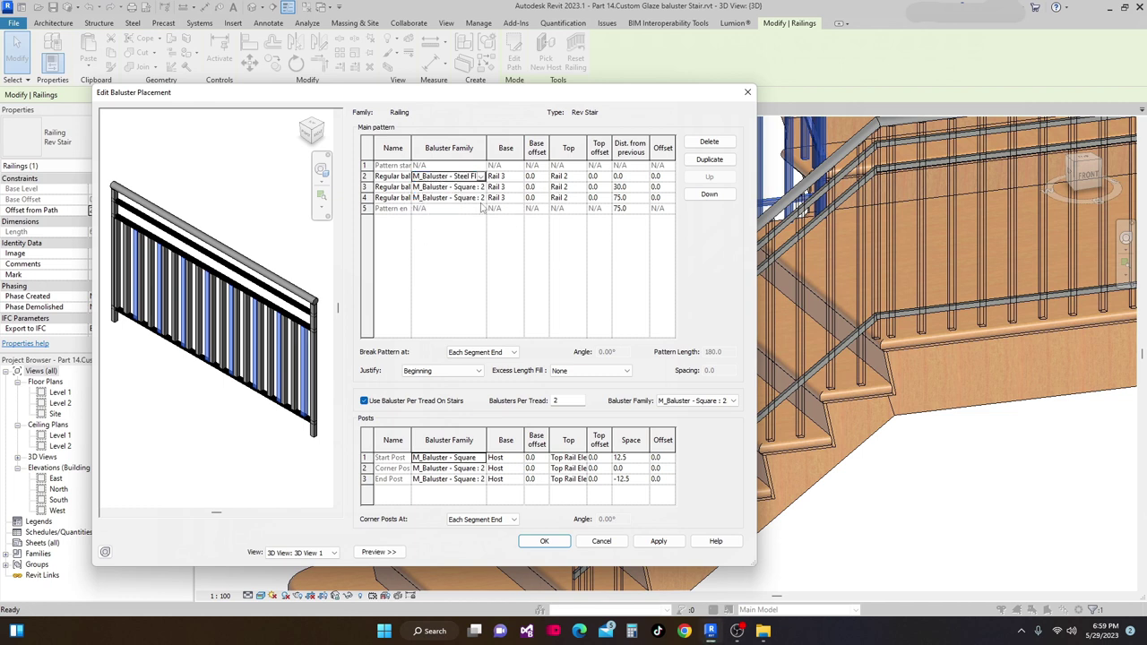
pyautogui.click(484, 198)
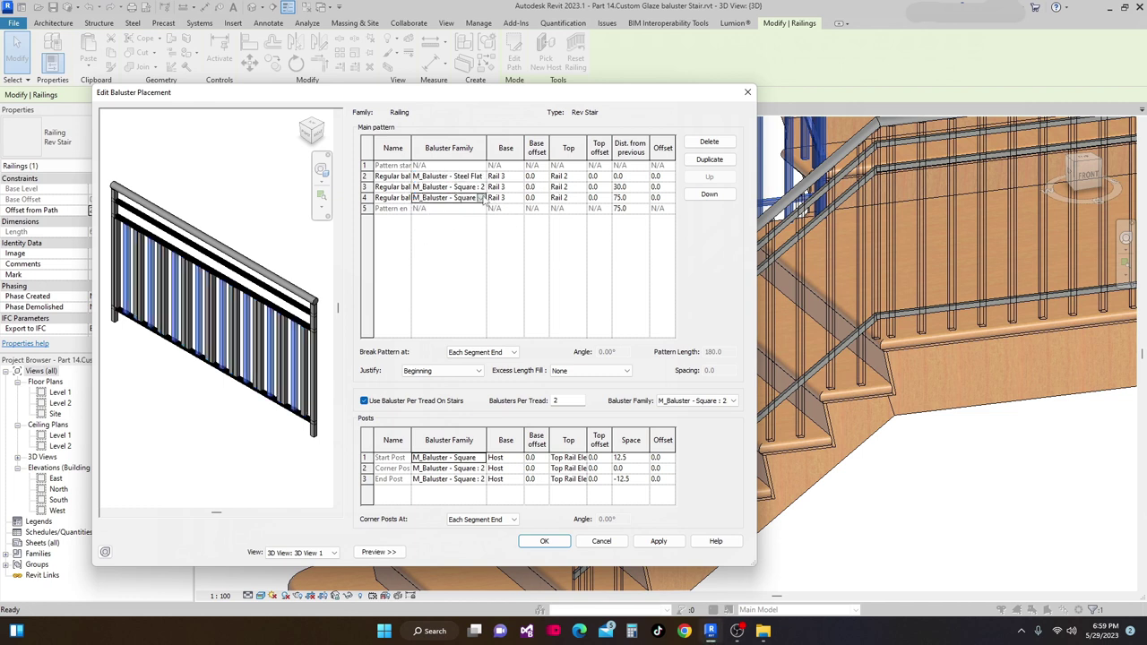
pyautogui.click(481, 198)
pyautogui.click(473, 254)
pyautogui.click(466, 176)
pyautogui.click(481, 177)
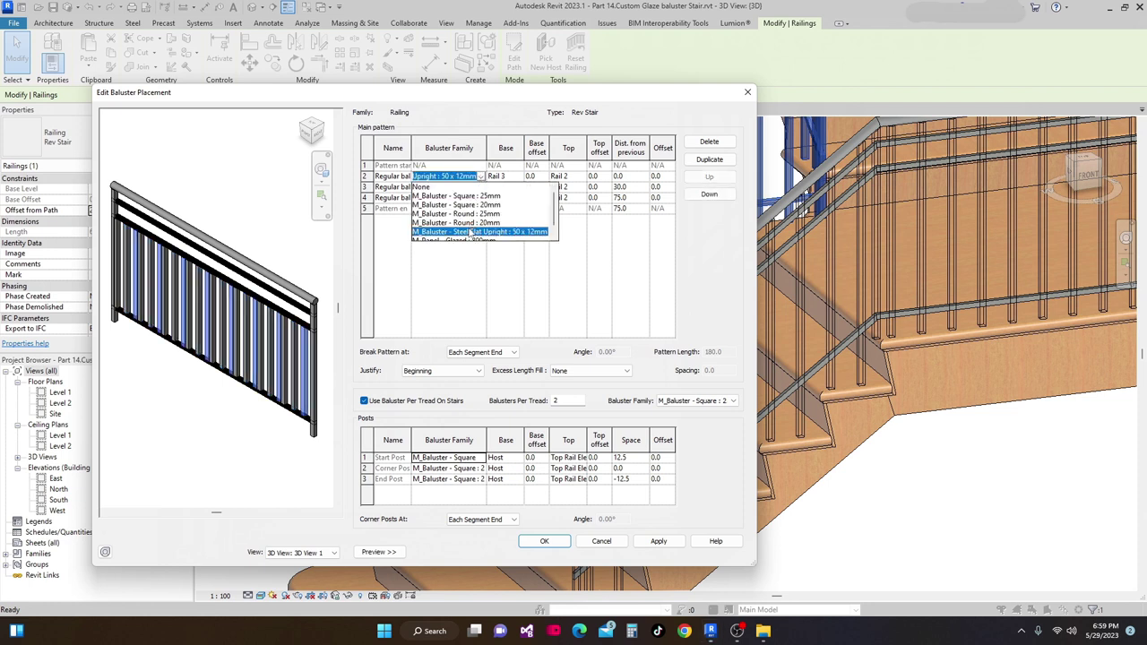
pyautogui.scroll(-1, 554, 215)
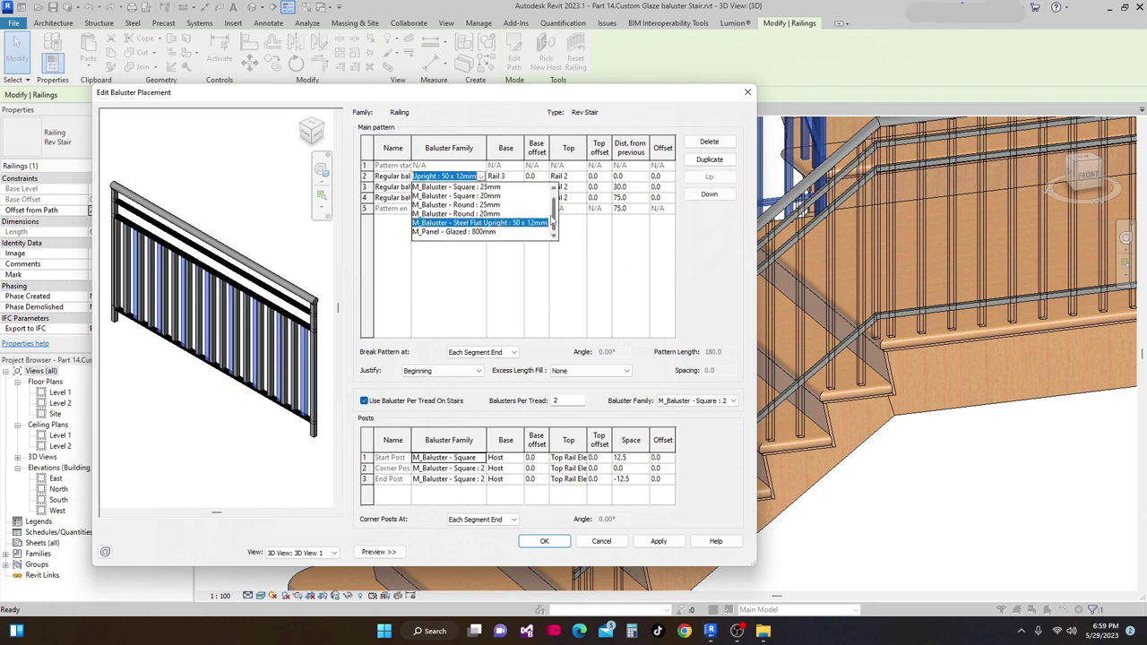
pyautogui.click(520, 224)
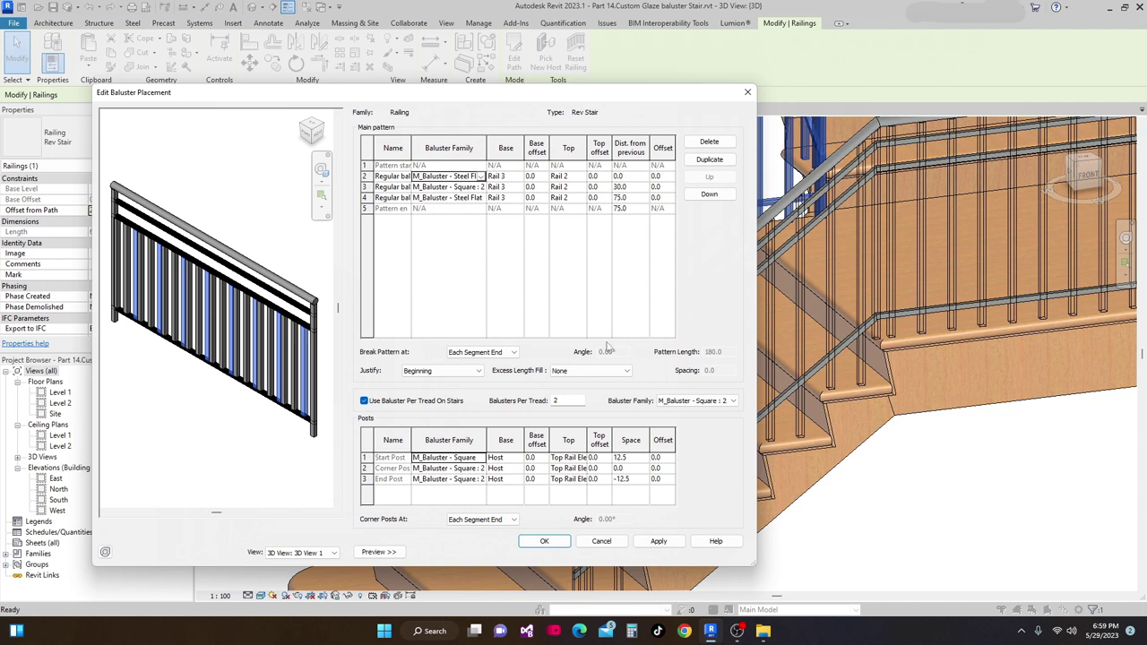
pyautogui.click(481, 187)
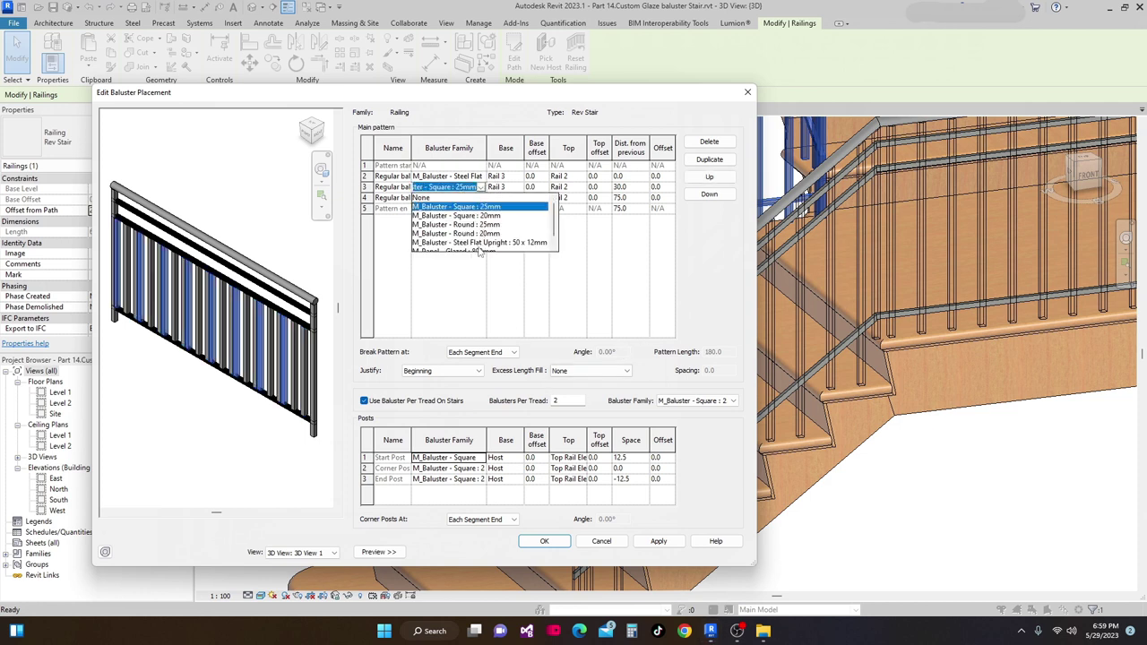
pyautogui.click(478, 242)
pyautogui.click(657, 542)
pyautogui.click(542, 541)
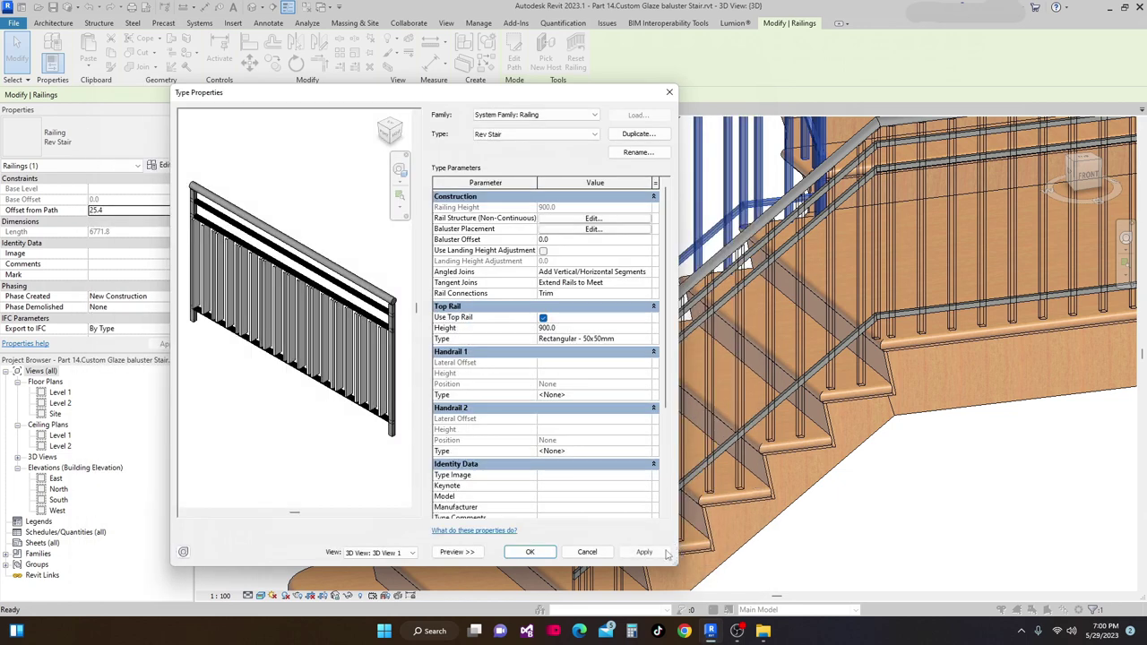
pyautogui.click(645, 552)
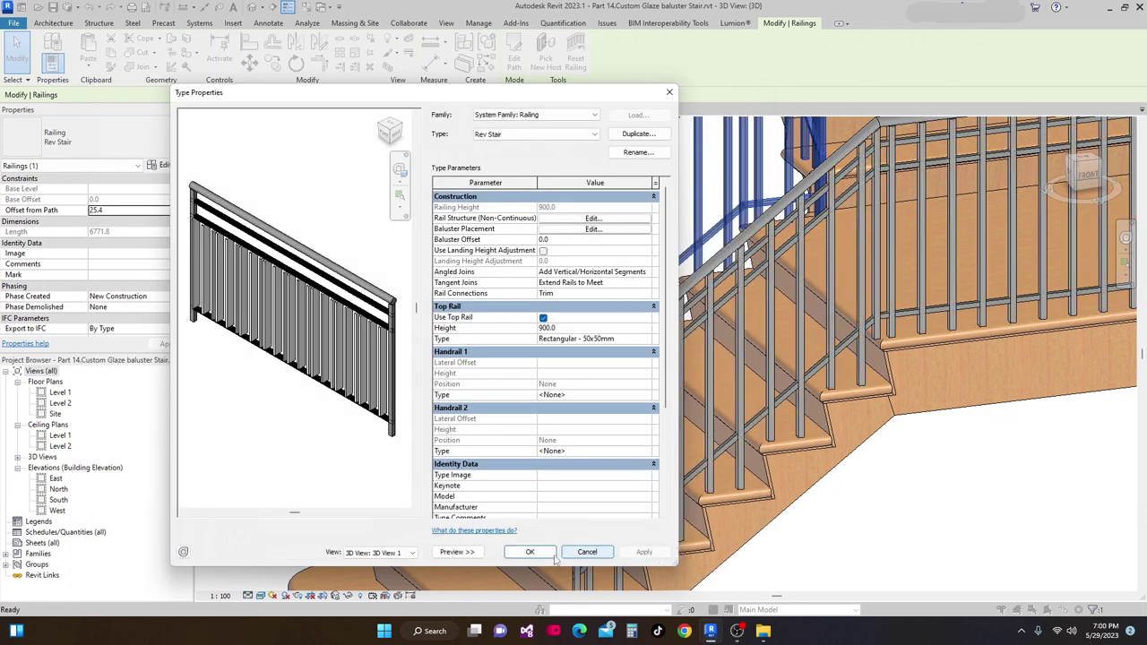
pyautogui.press('Return')
pyautogui.keyDown('shift'); pyautogui.moveTo(649, 532); pyautogui.dragTo(632, 387, button='middle'); pyautogui.keyUp('shift')
pyautogui.scroll(3, 618, 453)
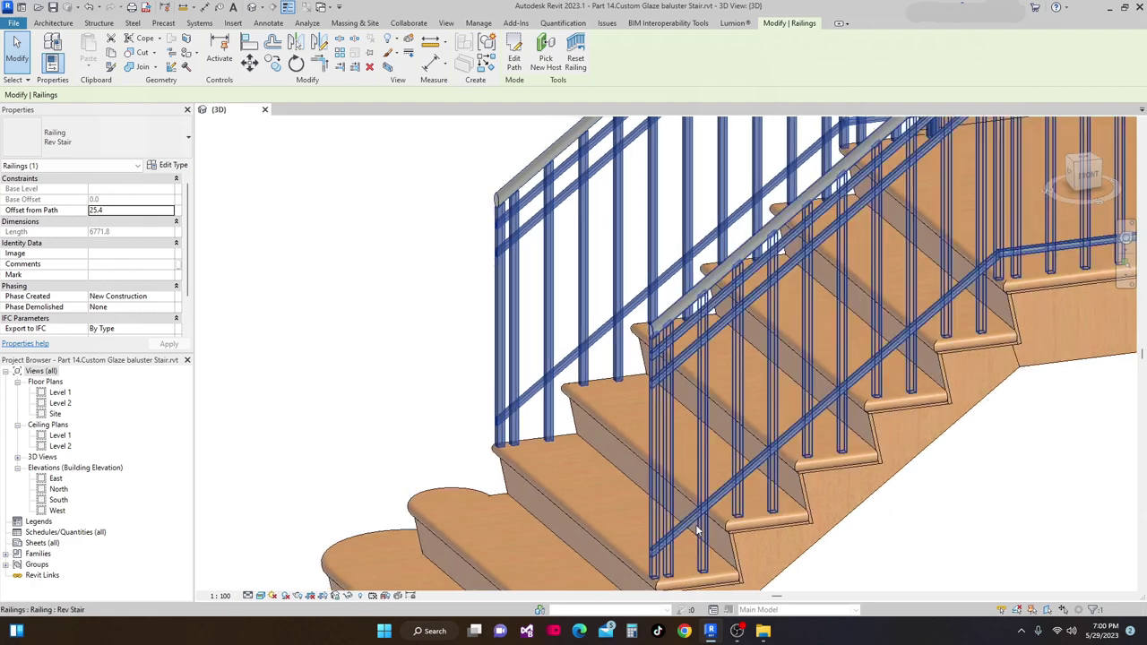
pyautogui.scroll(4, 629, 384)
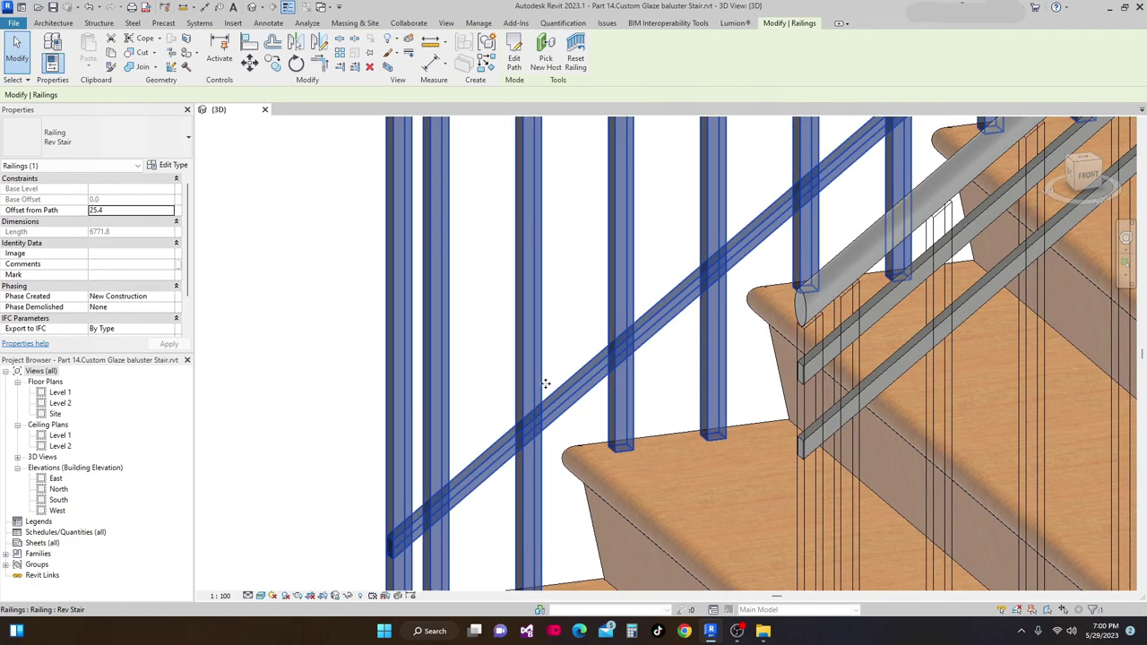
pyautogui.scroll(-5, 629, 383)
pyautogui.moveTo(587, 396); pyautogui.dragTo(541, 298, button='middle')
pyautogui.scroll(-4, 677, 367)
pyautogui.press('Escape')
pyautogui.scroll(2, 647, 444)
pyautogui.keyDown('shift'); pyautogui.moveTo(552, 388); pyautogui.dragTo(529, 264, button='middle'); pyautogui.keyUp('shift')
pyautogui.click(528, 262)
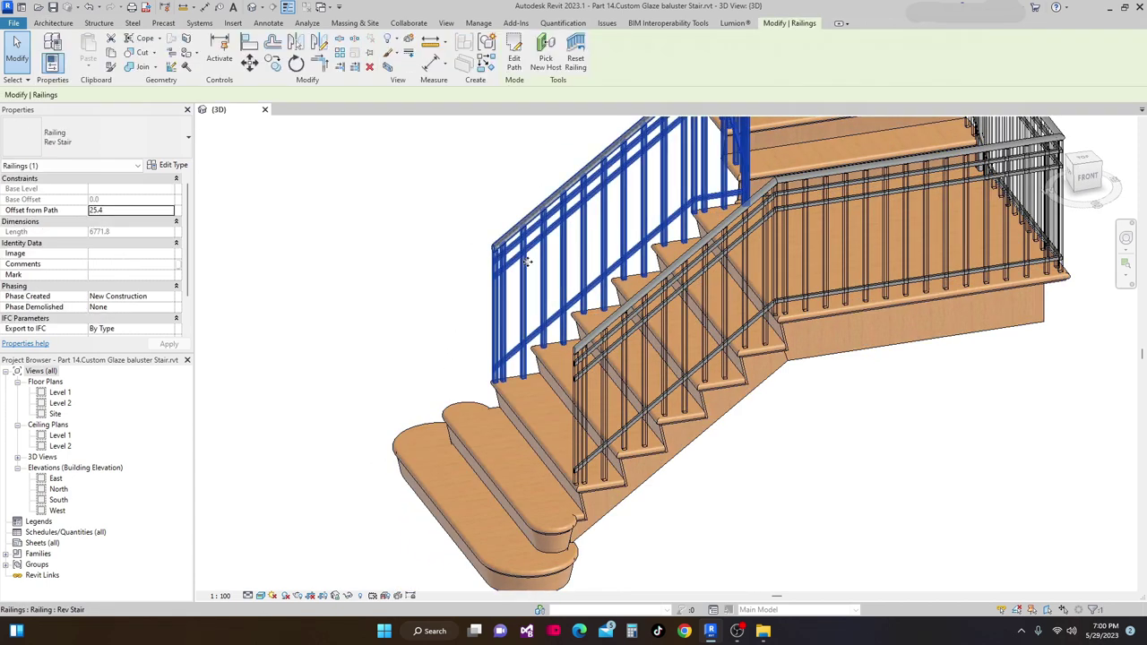
pyautogui.click(172, 166)
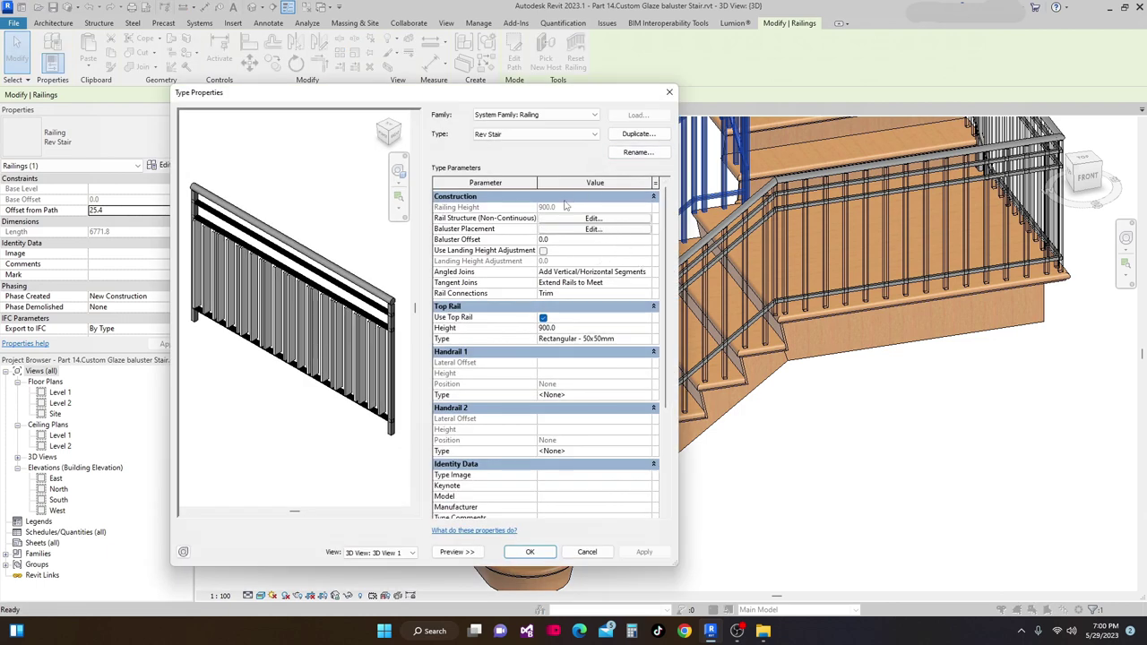
# Turn off Use Baluster Per Tread On Stairs, apply it to the railing, and return to Home.
pyautogui.click(587, 230)
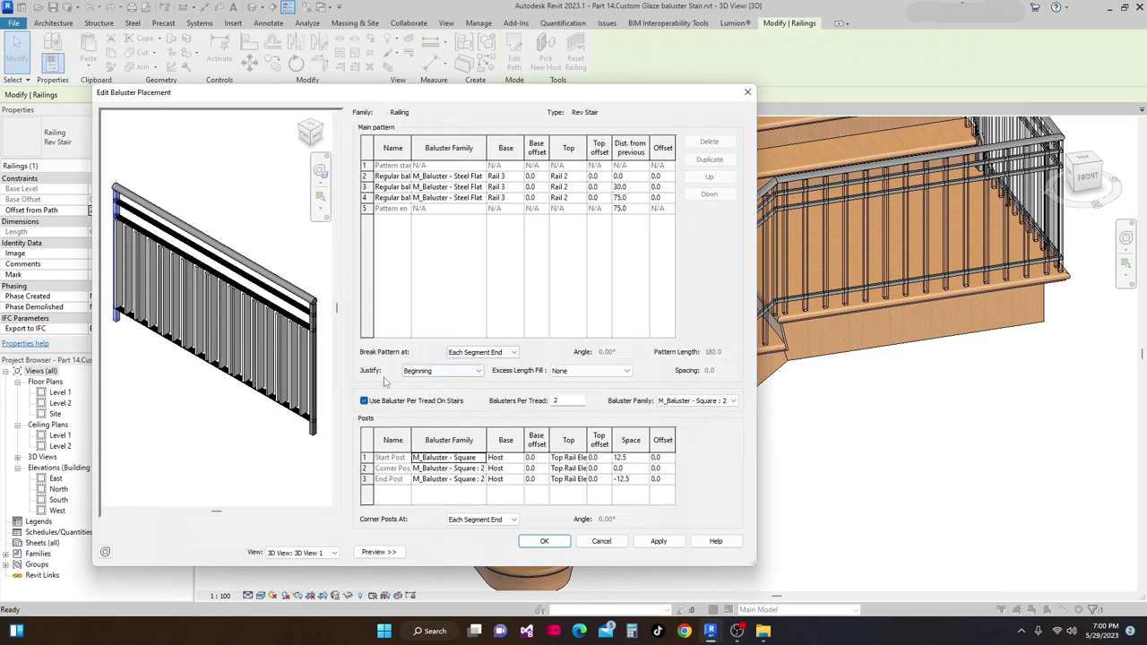
pyautogui.click(364, 401)
pyautogui.click(661, 541)
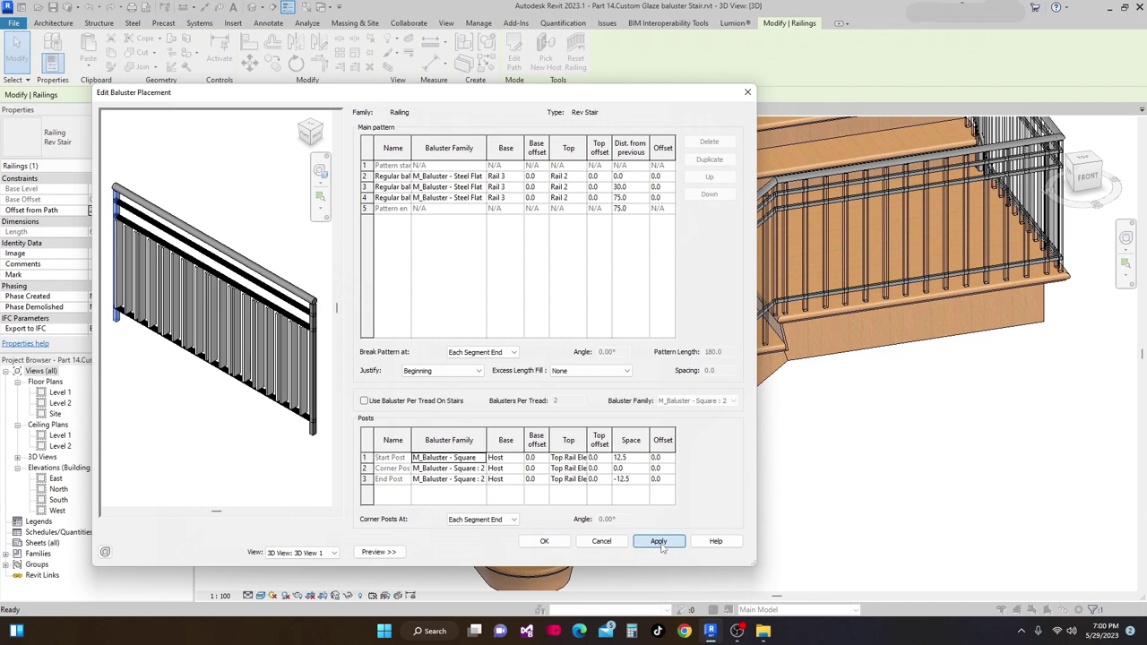
pyautogui.click(543, 542)
pyautogui.click(647, 553)
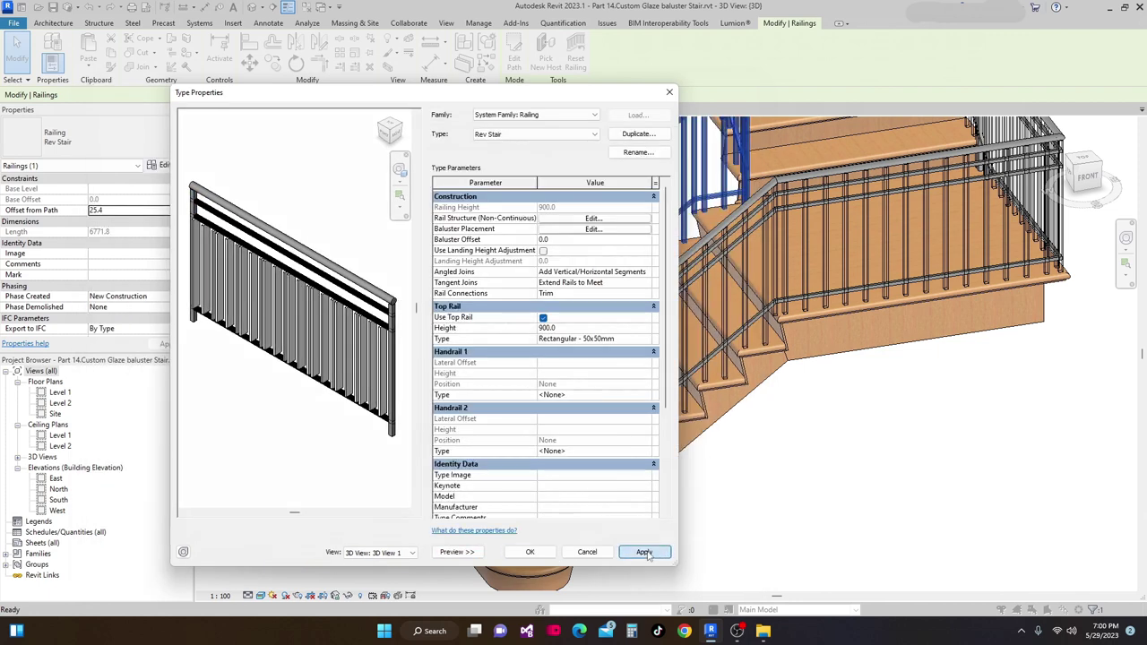
pyautogui.click(530, 553)
pyautogui.moveTo(640, 530); pyautogui.dragTo(704, 535, button='middle')
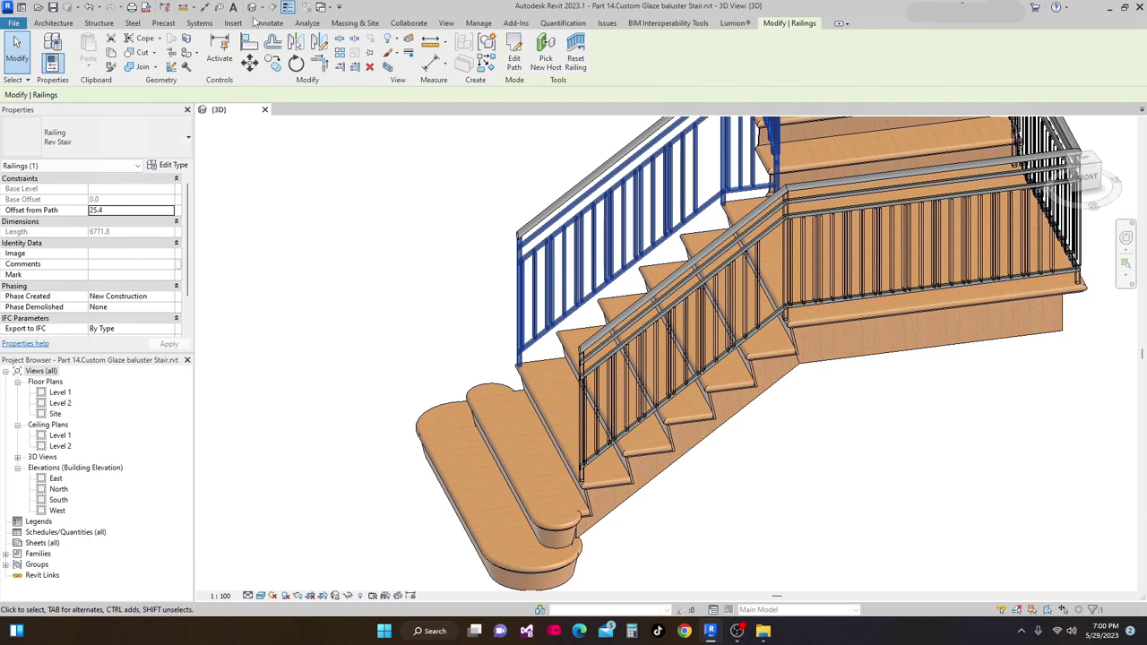
pyautogui.click(22, 6)
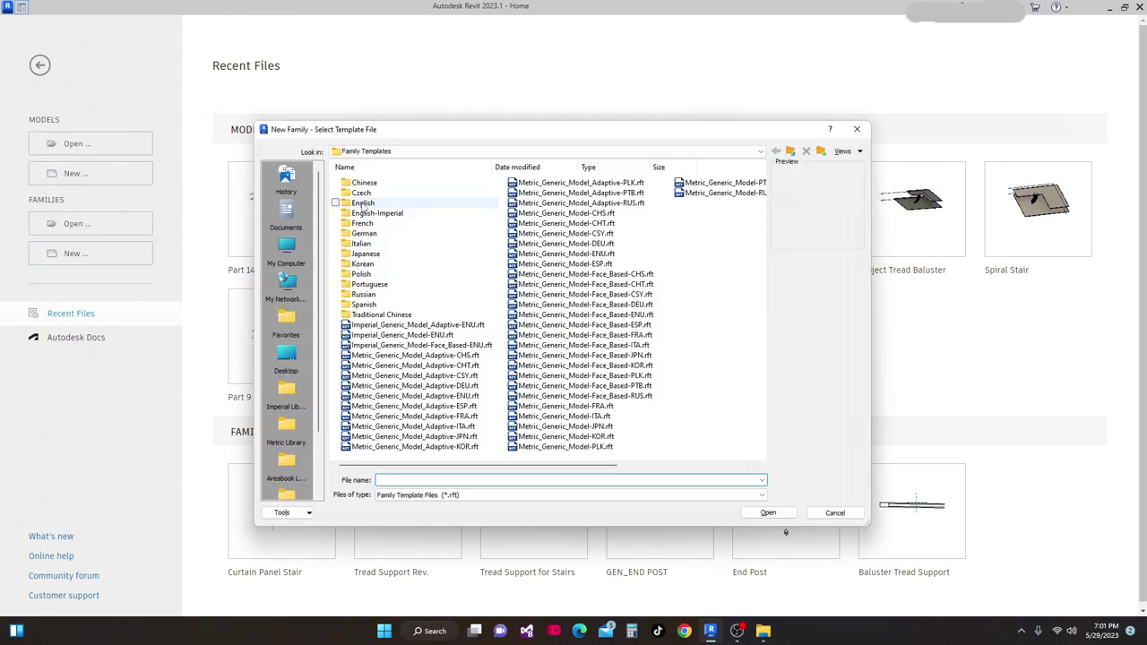
# Create a new family from the English folder's Metric Baluster-Panel.rft template.
pyautogui.doubleClick(363, 204)
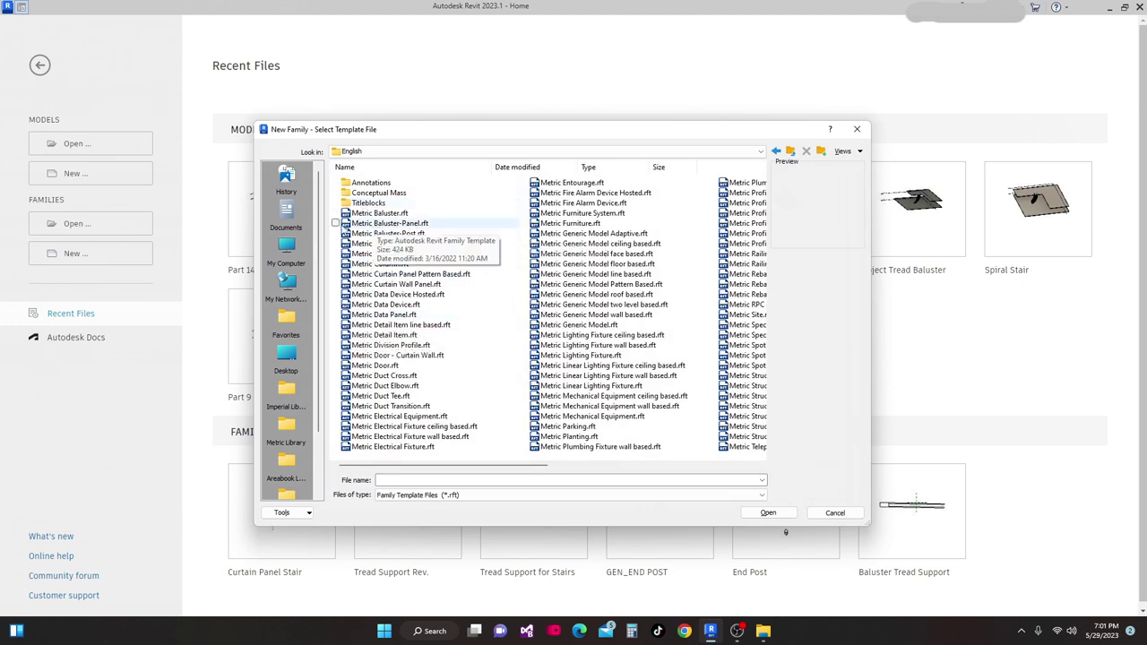
pyautogui.click(384, 225)
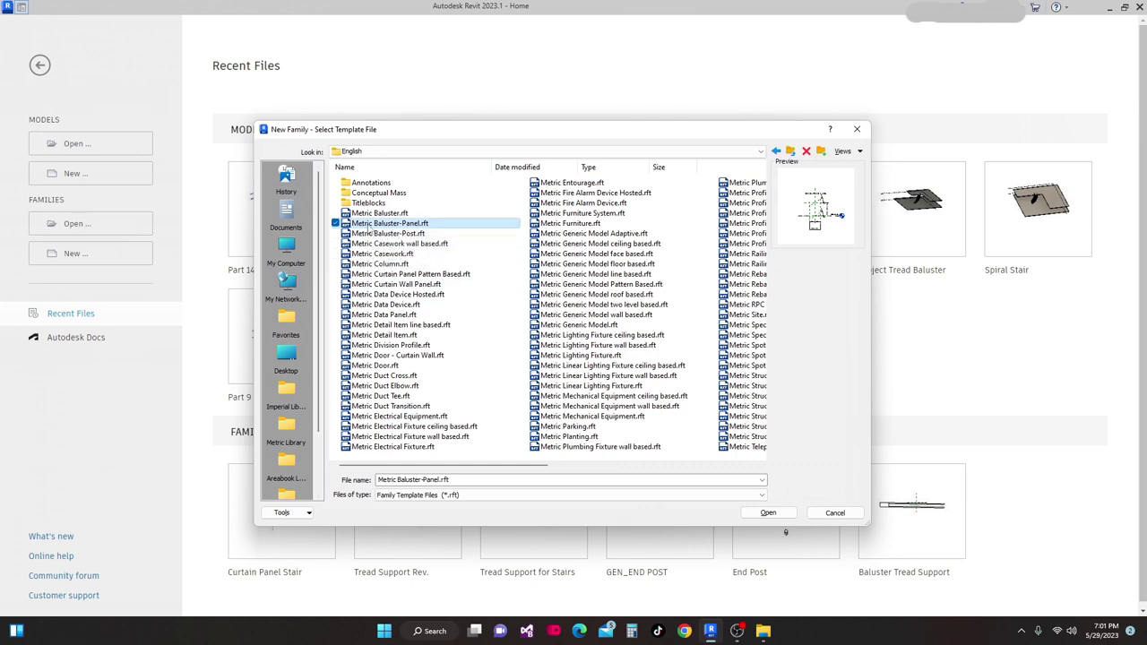
pyautogui.click(761, 509)
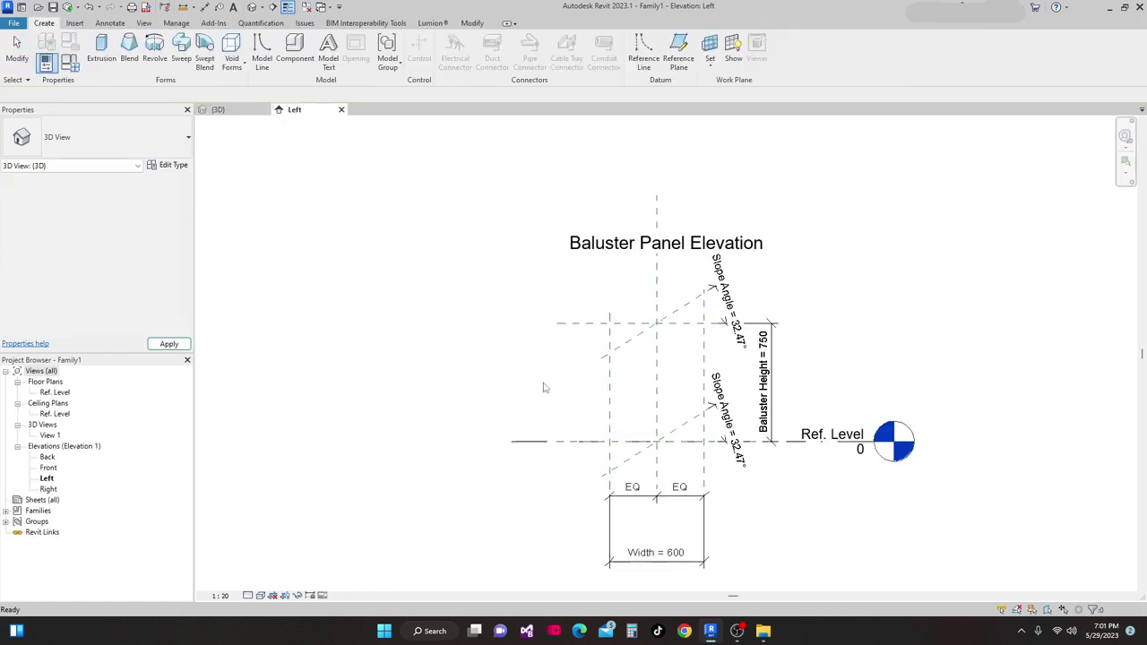
# Start an extrusion on Reference Plane : Center (Left/Right) and place the first rectangle corner.
pyautogui.scroll(5, 627, 394)
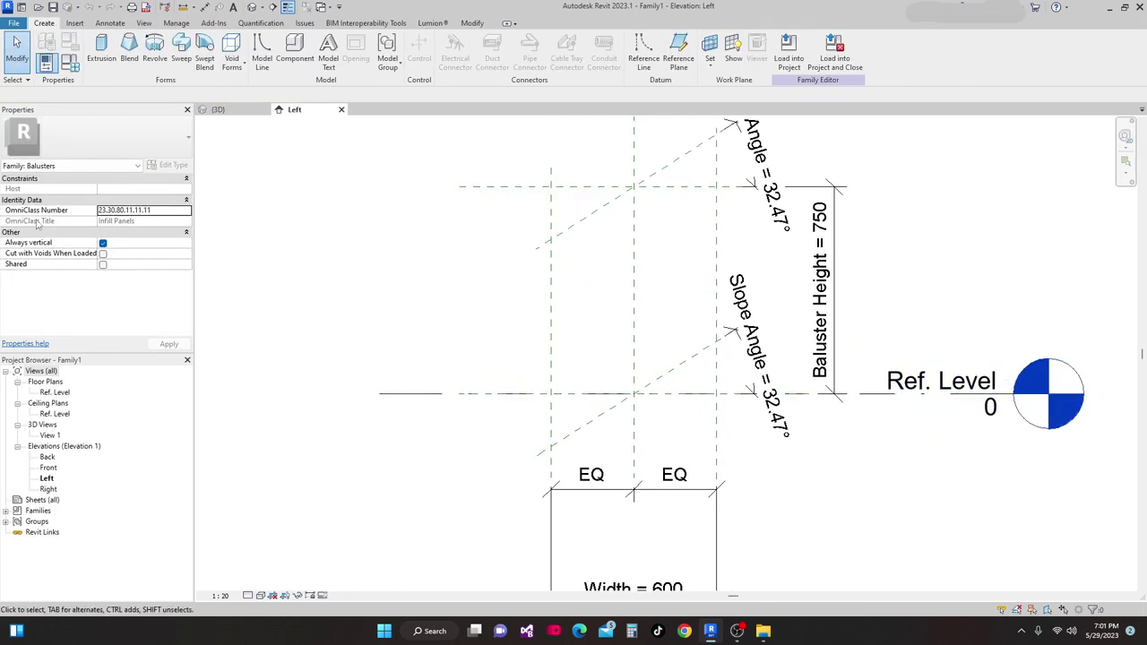
pyautogui.click(101, 49)
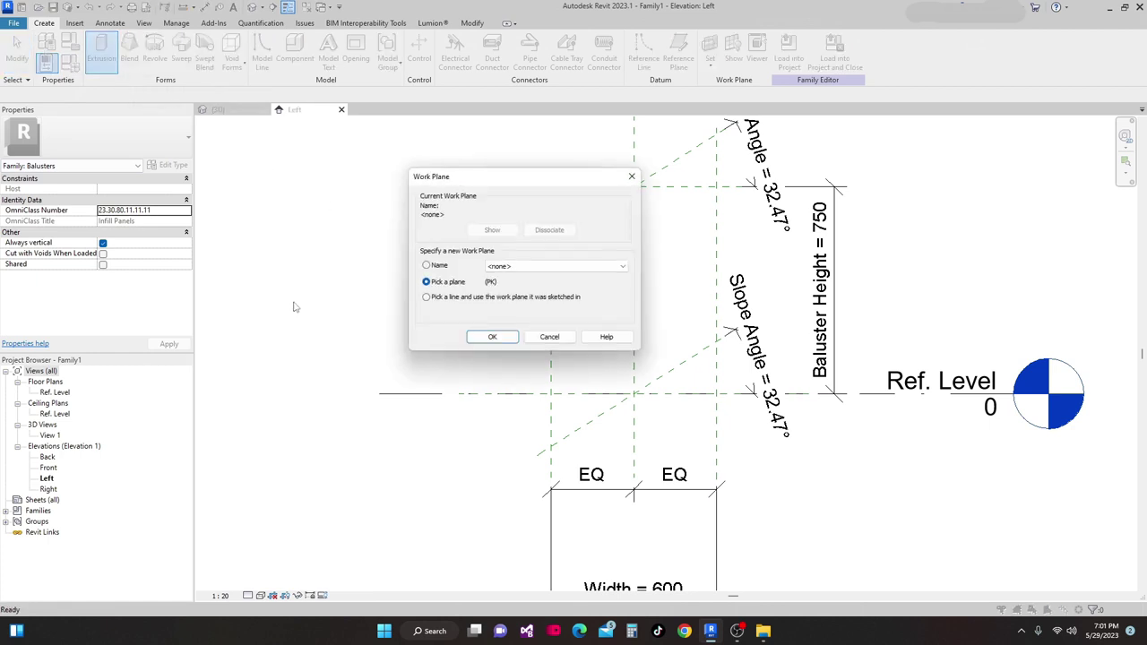
pyautogui.click(622, 267)
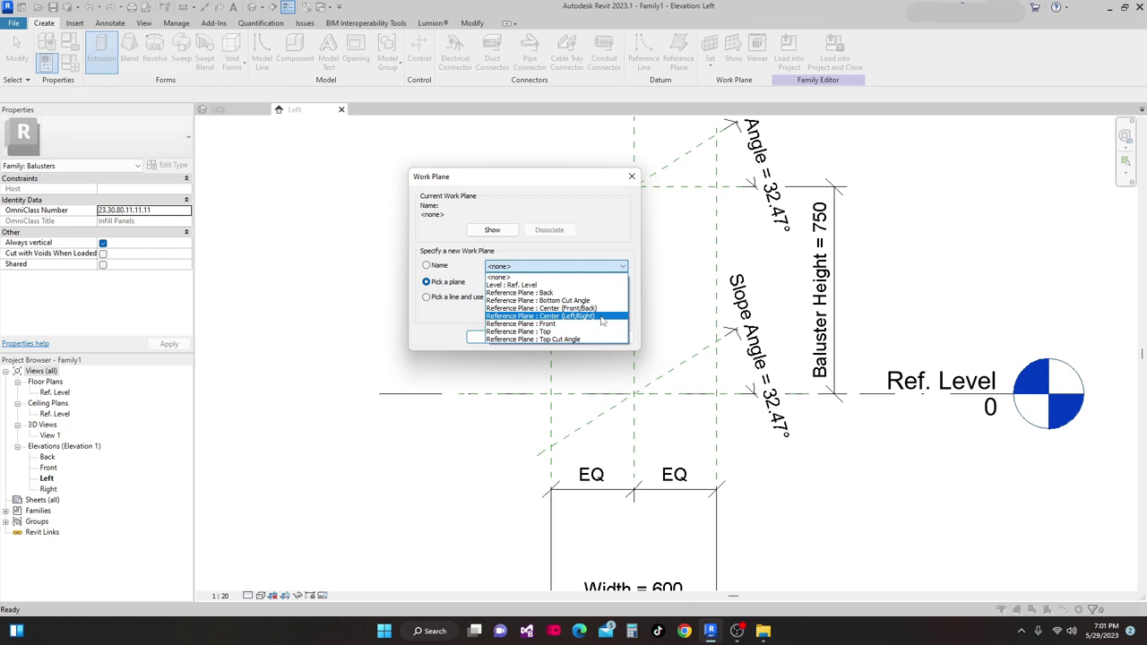
pyautogui.click(538, 316)
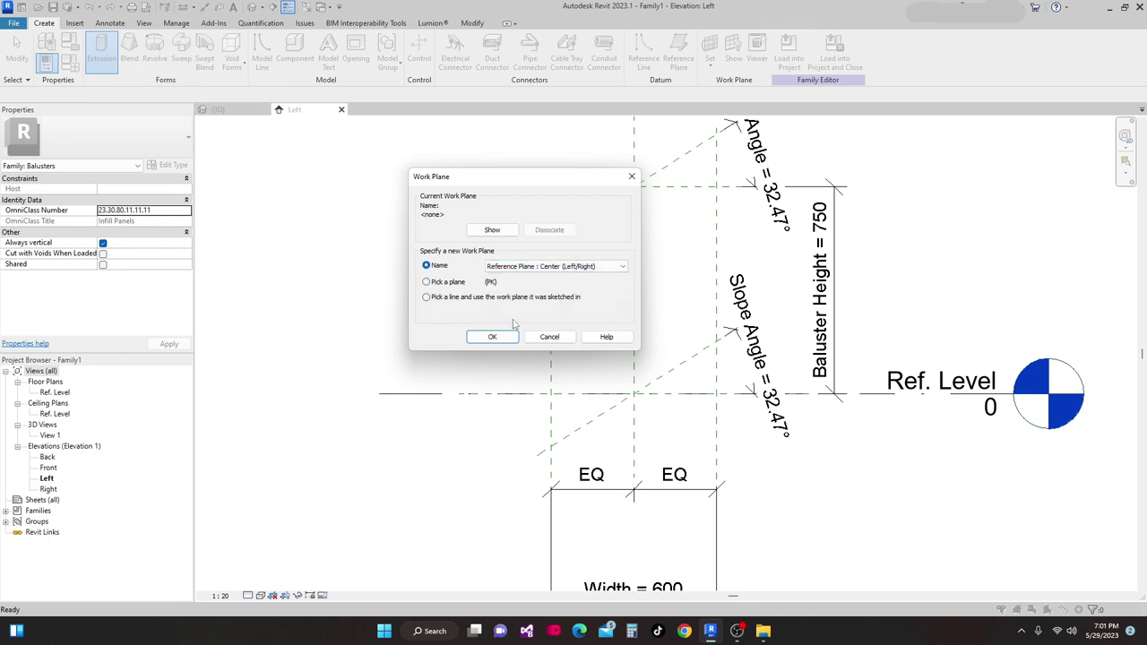
pyautogui.click(492, 337)
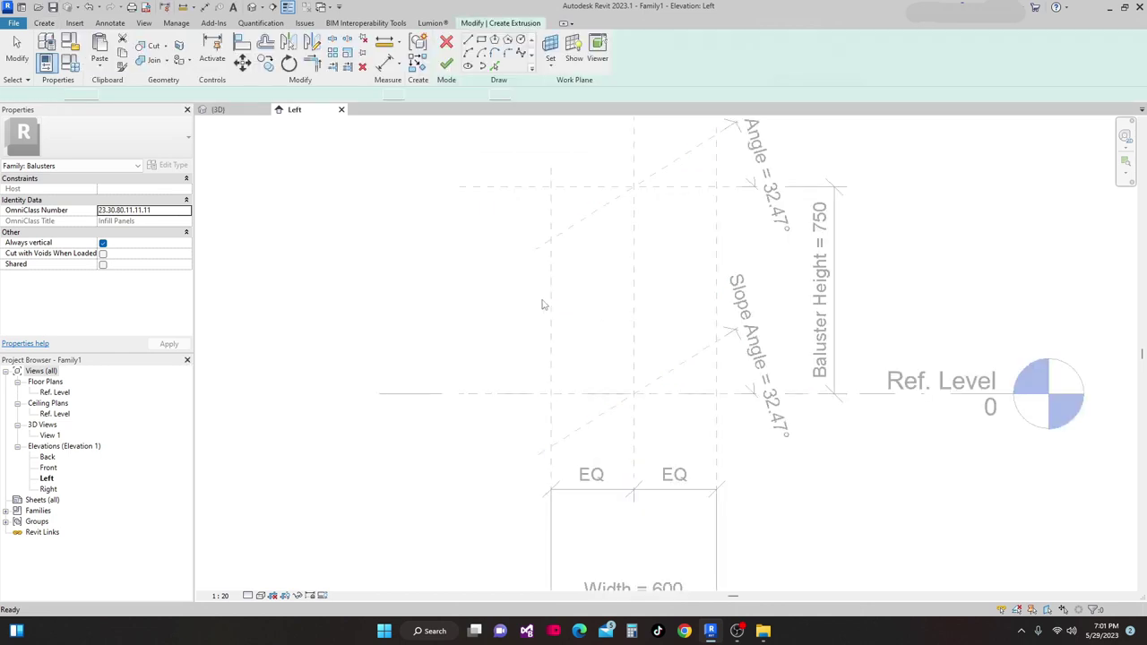
pyautogui.click(481, 40)
pyautogui.click(612, 202)
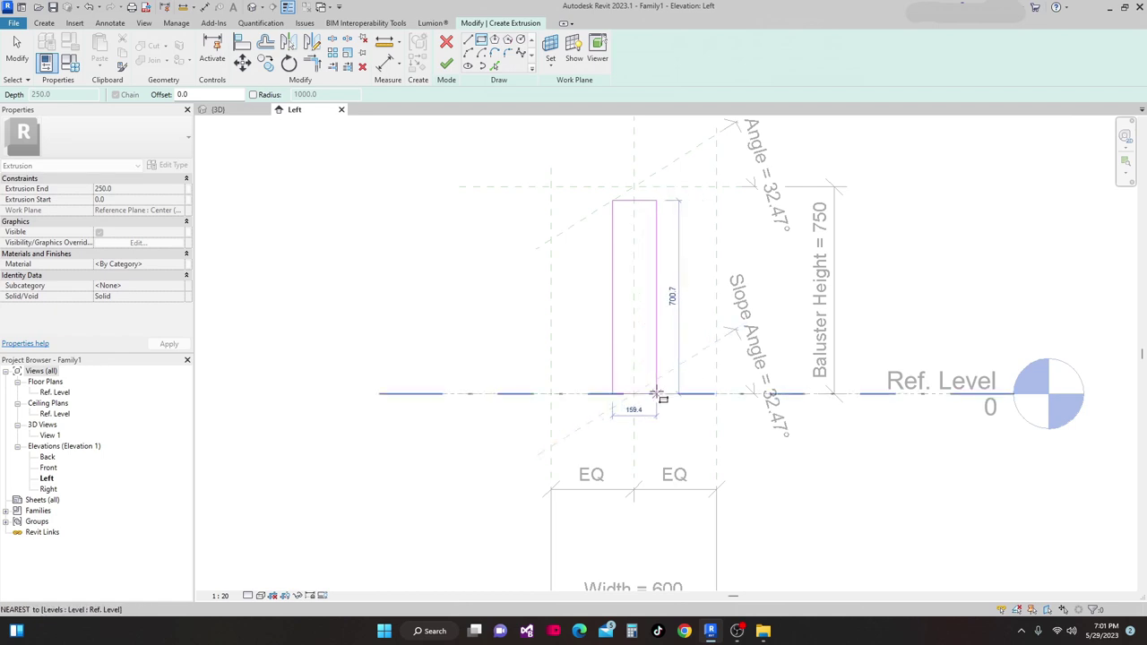
# Complete the panel rectangle by fixing its opposite corner at Ref. Level.
pyautogui.click(657, 394)
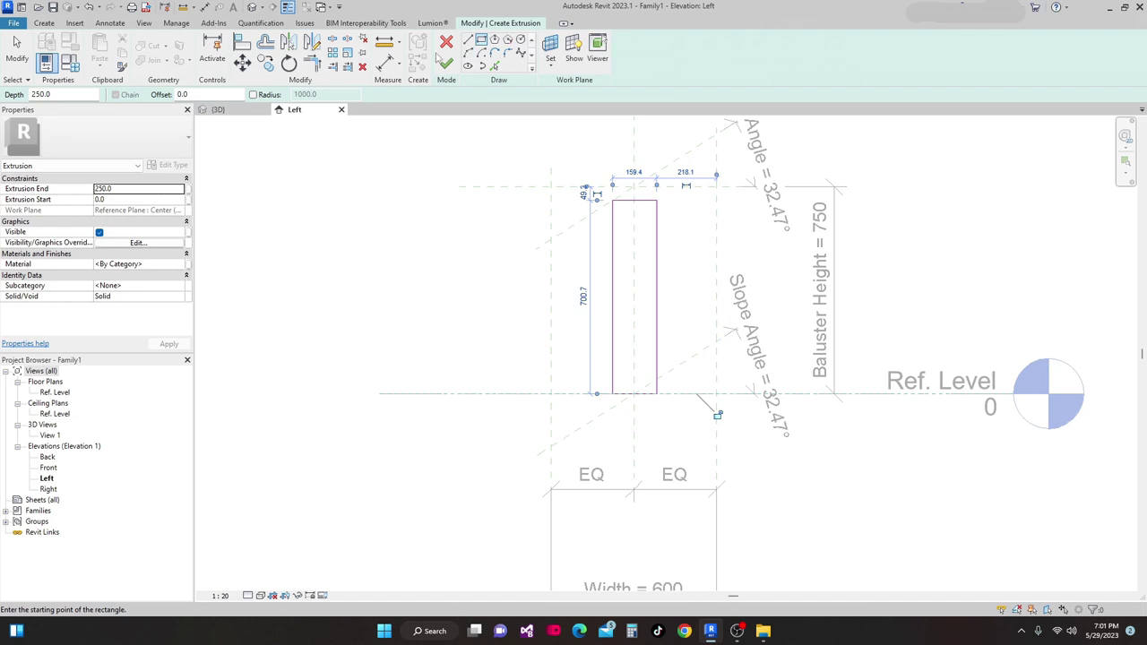
pyautogui.press('Escape')
pyautogui.press('Escape')
pyautogui.press('t')
pyautogui.press('r')
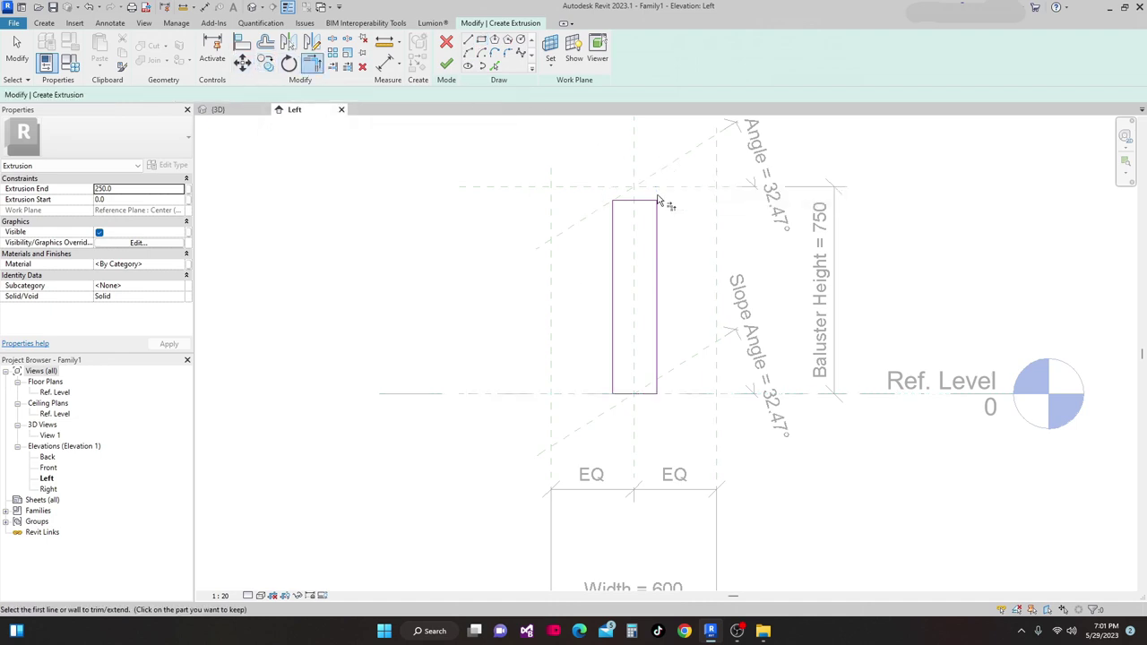
pyautogui.scroll(2, 658, 201)
pyautogui.press('Escape')
# Slope the top and bottom sketch lines to 32.47°, making the bottom line 188.9 long.
pyautogui.click(650, 203)
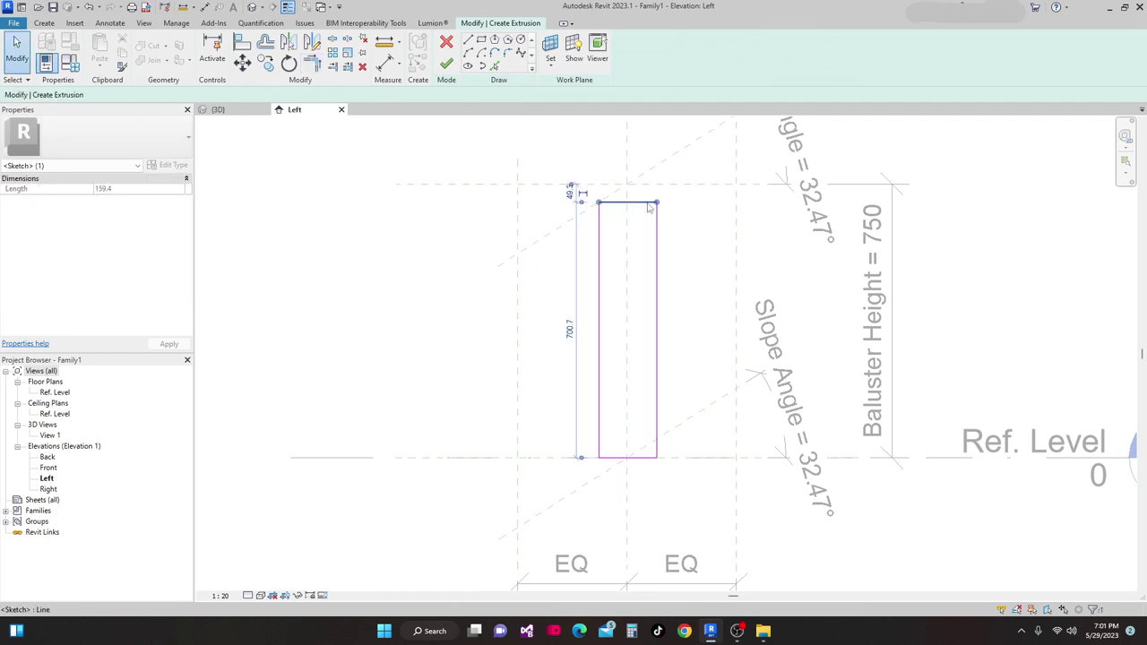
pyautogui.moveTo(656, 202); pyautogui.dragTo(648, 170)
pyautogui.scroll(-2, 653, 184)
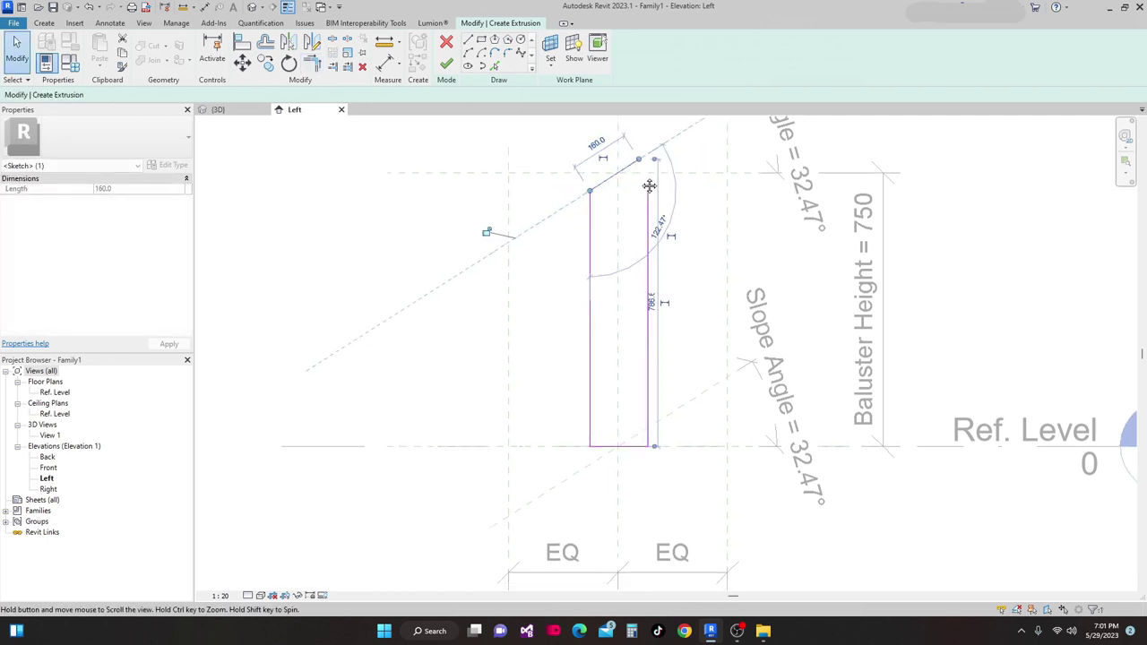
pyautogui.scroll(1, 637, 341)
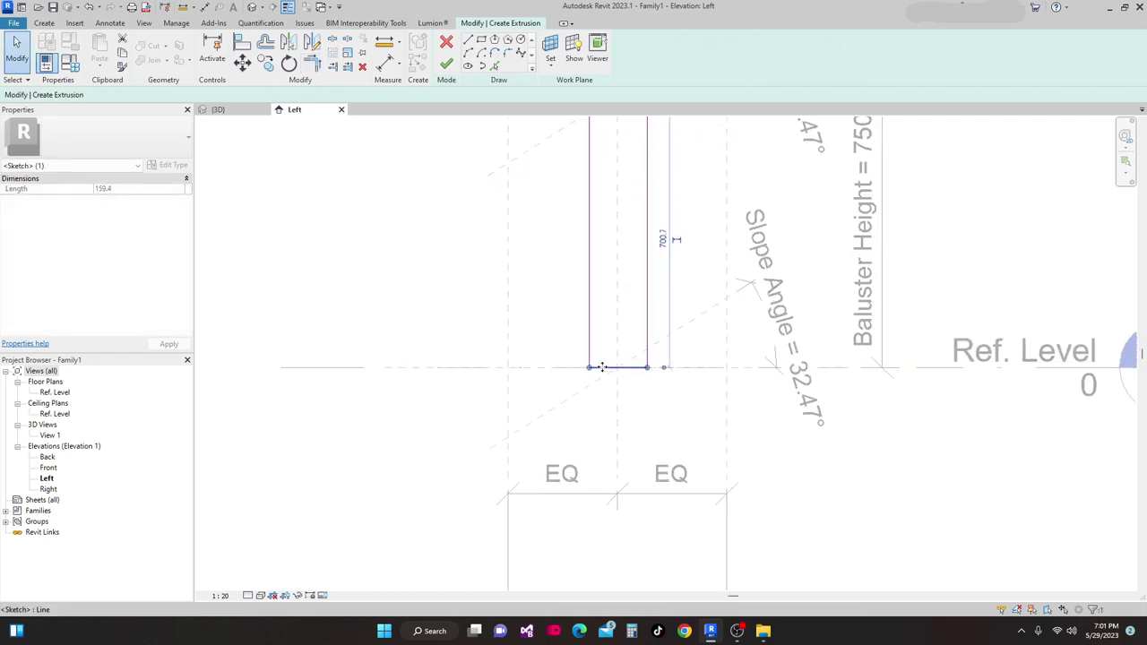
pyautogui.press('Escape')
pyautogui.moveTo(588, 367)
pyautogui.mouseDown()
pyautogui.moveTo(588, 385)
pyautogui.moveTo(648, 366)
pyautogui.moveTo(646, 348)
pyautogui.mouseUp()
pyautogui.moveTo(592, 362); pyautogui.dragTo(572, 390, button='middle')
pyautogui.scroll(-1, 497, 345)
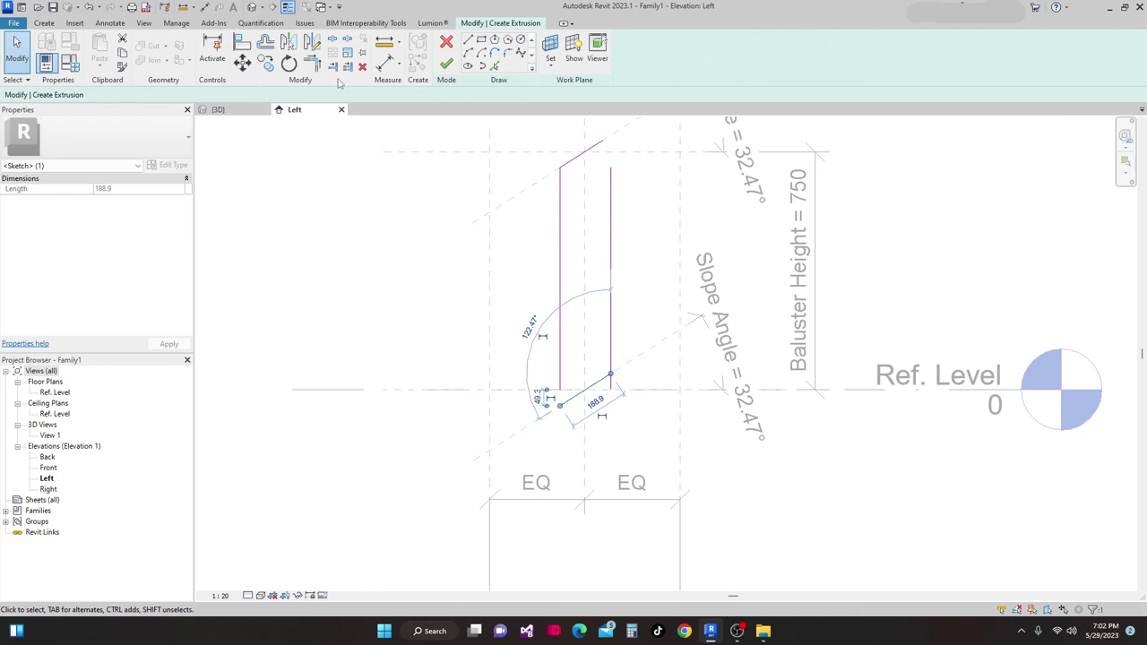
# Extend both vertical lines to the sloped top and bottom lines with Trim/Extend to Corner.
pyautogui.click(312, 60)
pyautogui.click(573, 399)
pyautogui.click(562, 376)
pyautogui.moveTo(612, 367)
pyautogui.mouseDown(button='middle')
pyautogui.moveTo(633, 427)
pyautogui.moveTo(627, 475)
pyautogui.mouseUp(button='middle')
pyautogui.click(626, 307)
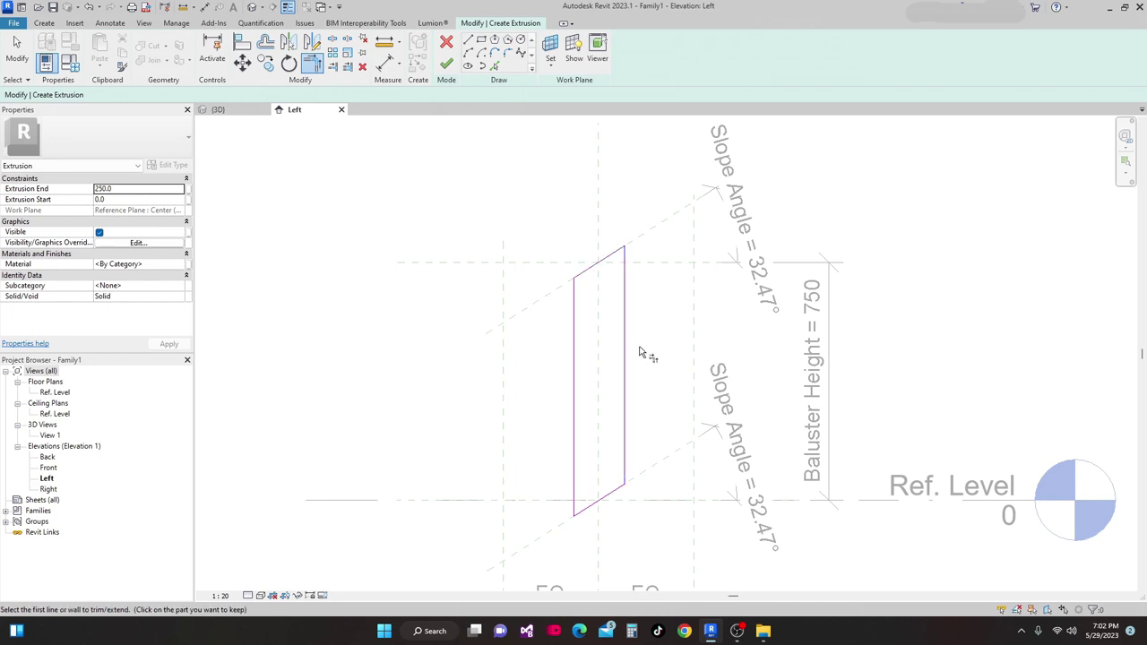
pyautogui.scroll(-4, 627, 417)
pyautogui.press('Escape')
pyautogui.press('d')
pyautogui.press('i')
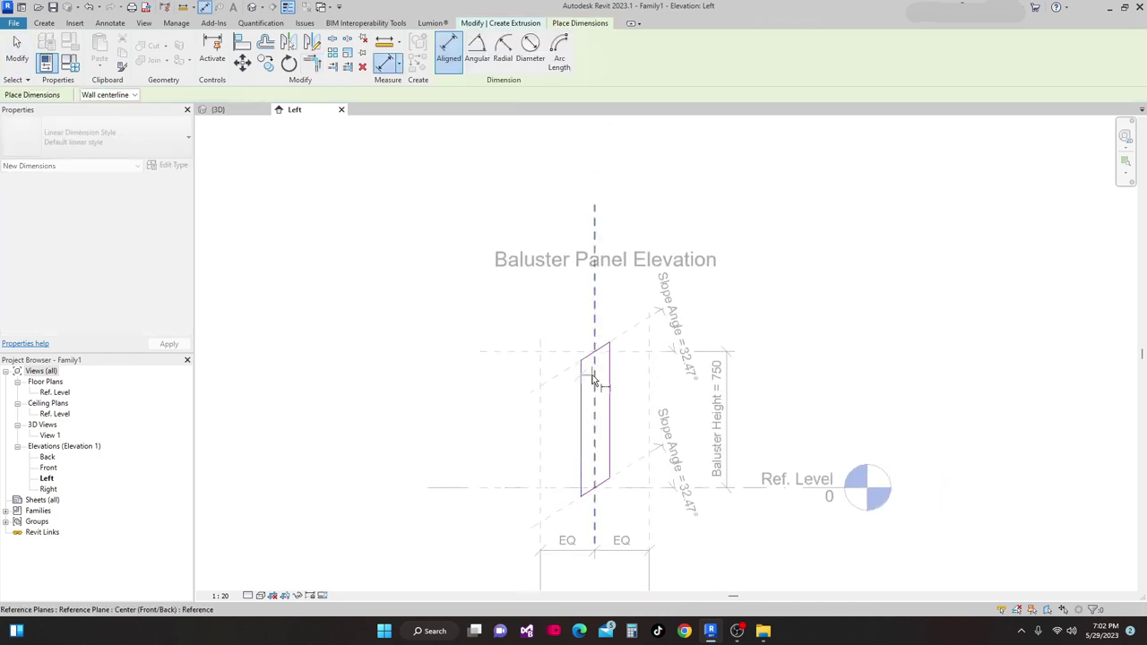
# Place a trial 77 dimension above the panel, then delete it.
pyautogui.click(593, 383)
pyautogui.scroll(2, 601, 333)
pyautogui.click(604, 317)
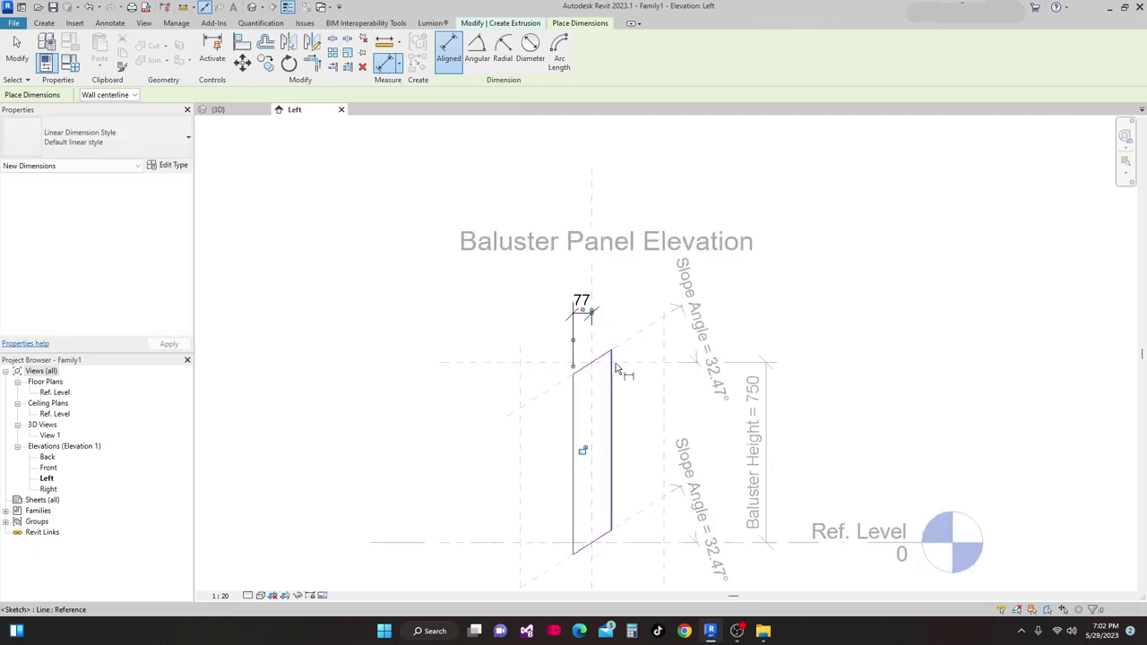
pyautogui.scroll(-1, 609, 394)
pyautogui.press('Escape')
pyautogui.press('Escape')
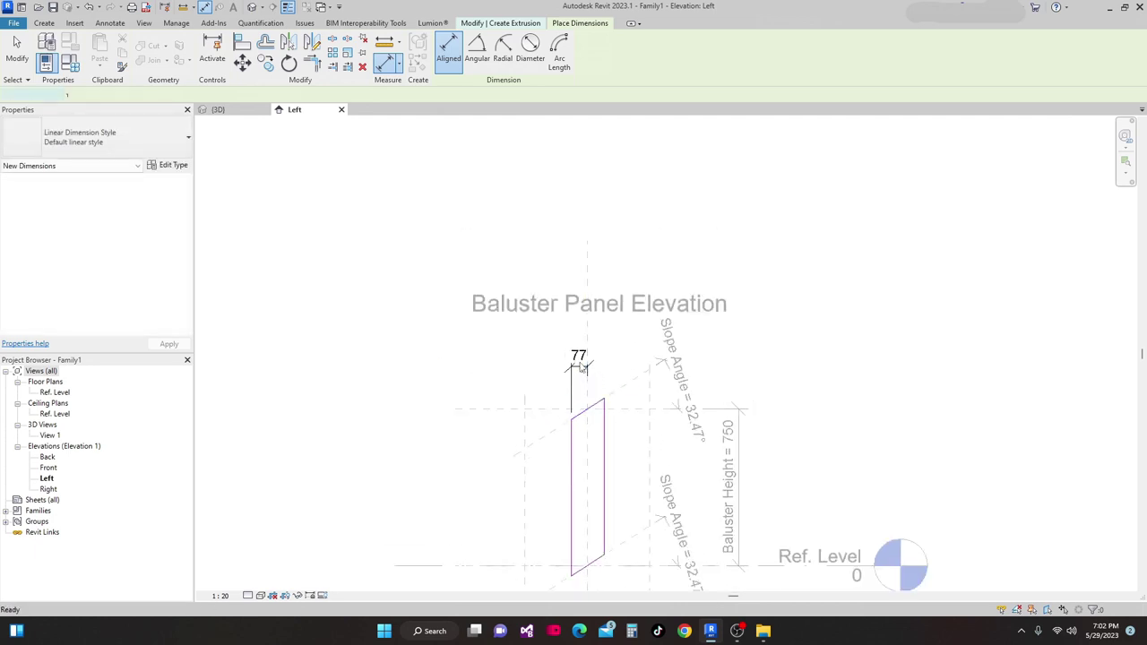
pyautogui.click(578, 373)
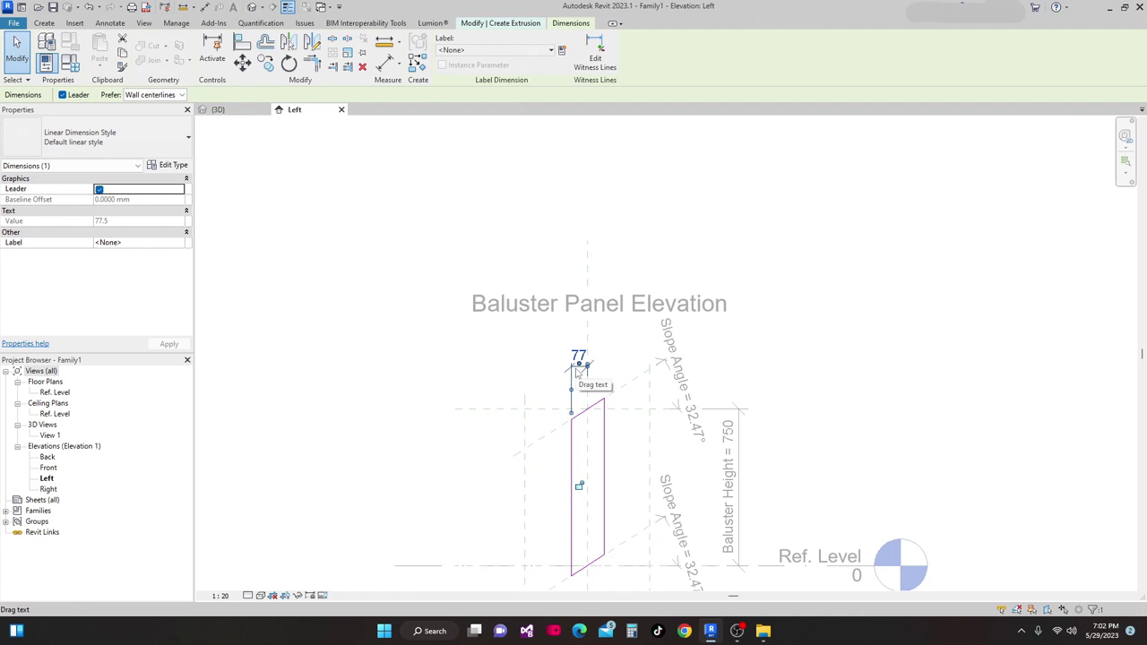
pyautogui.press('Delete')
# Dimension edge, centre reference plane and right edge, and set the segments EQ.
pyautogui.press('d')
pyautogui.press('i')
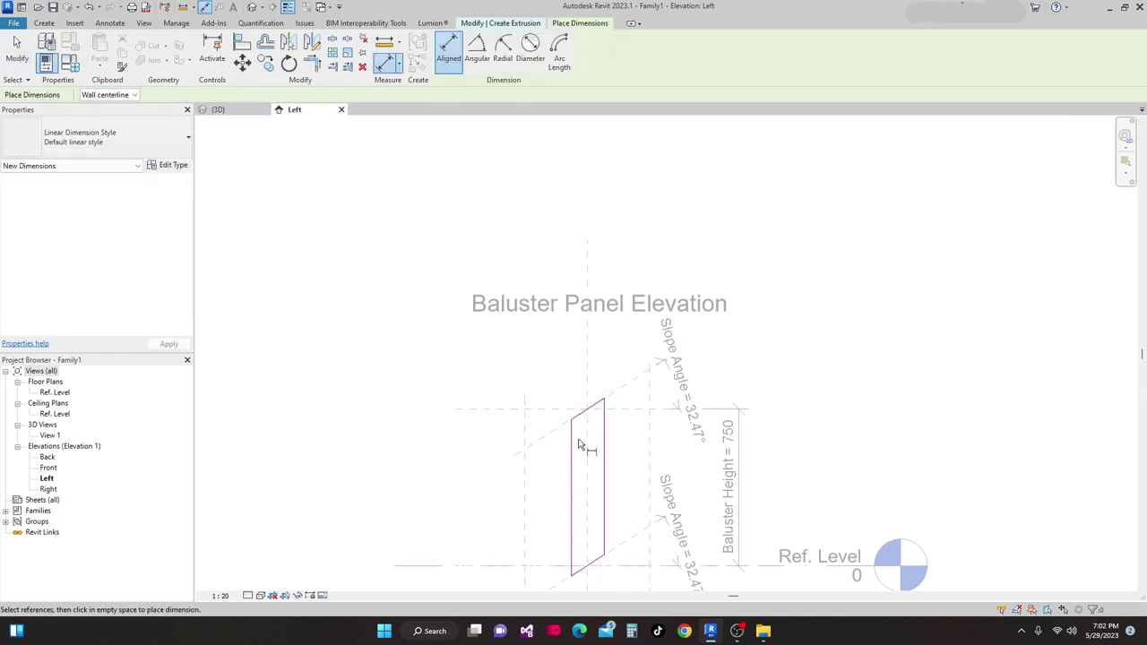
pyautogui.click(580, 436)
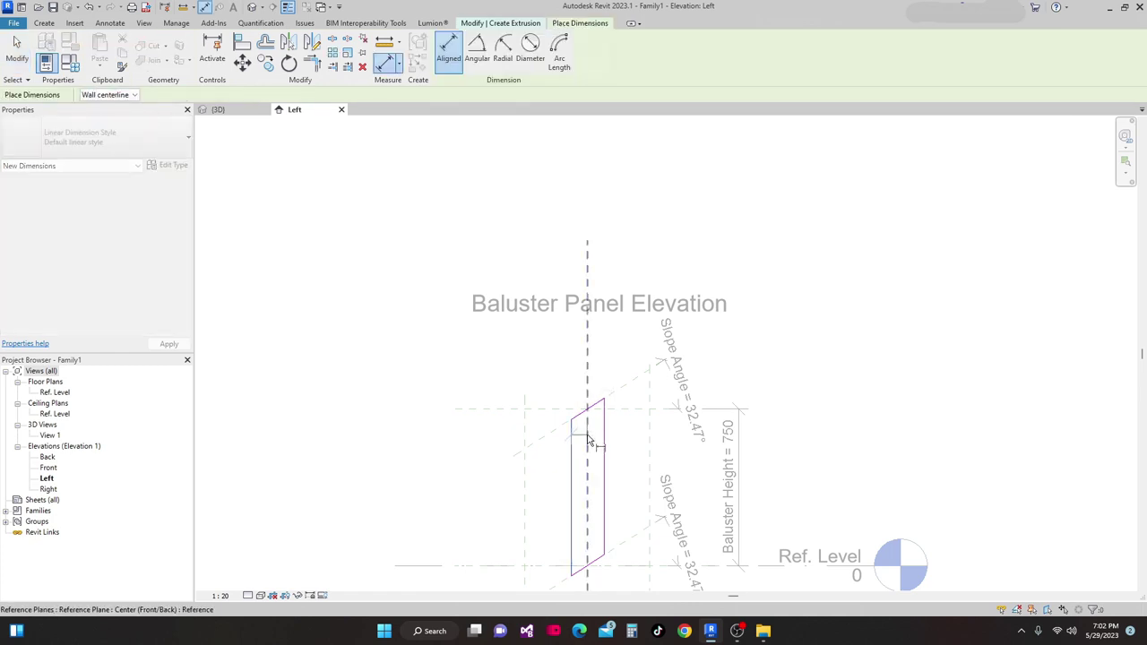
pyautogui.click(603, 423)
pyautogui.scroll(2, 619, 362)
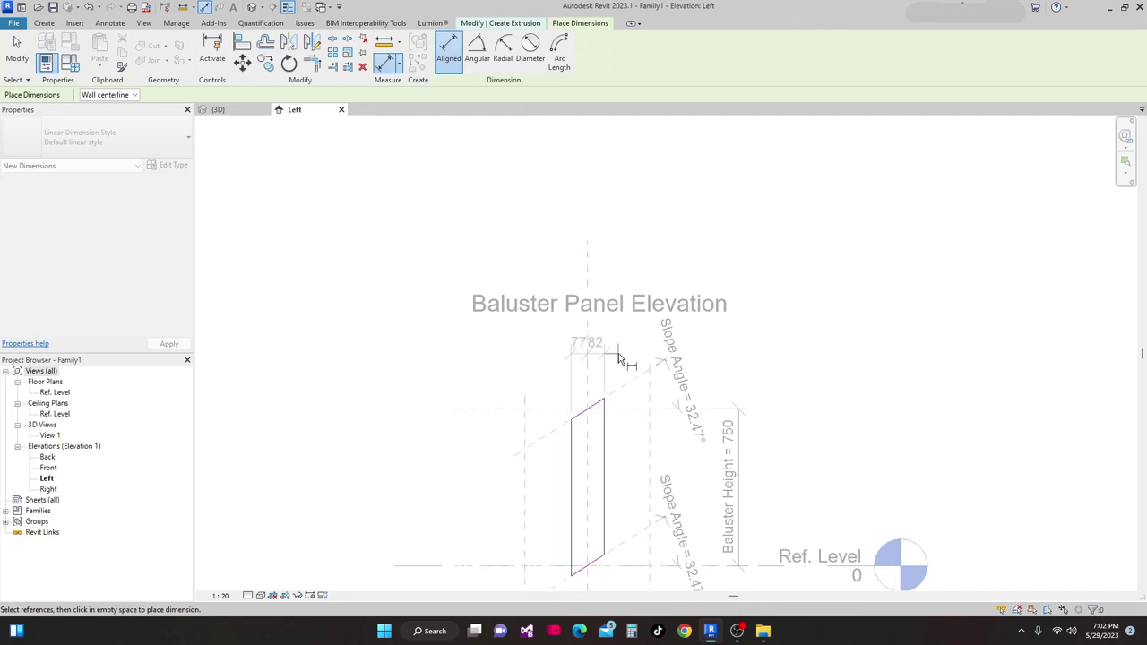
pyautogui.click(616, 361)
pyautogui.scroll(3, 591, 394)
pyautogui.moveTo(578, 411); pyautogui.dragTo(587, 488, button='middle')
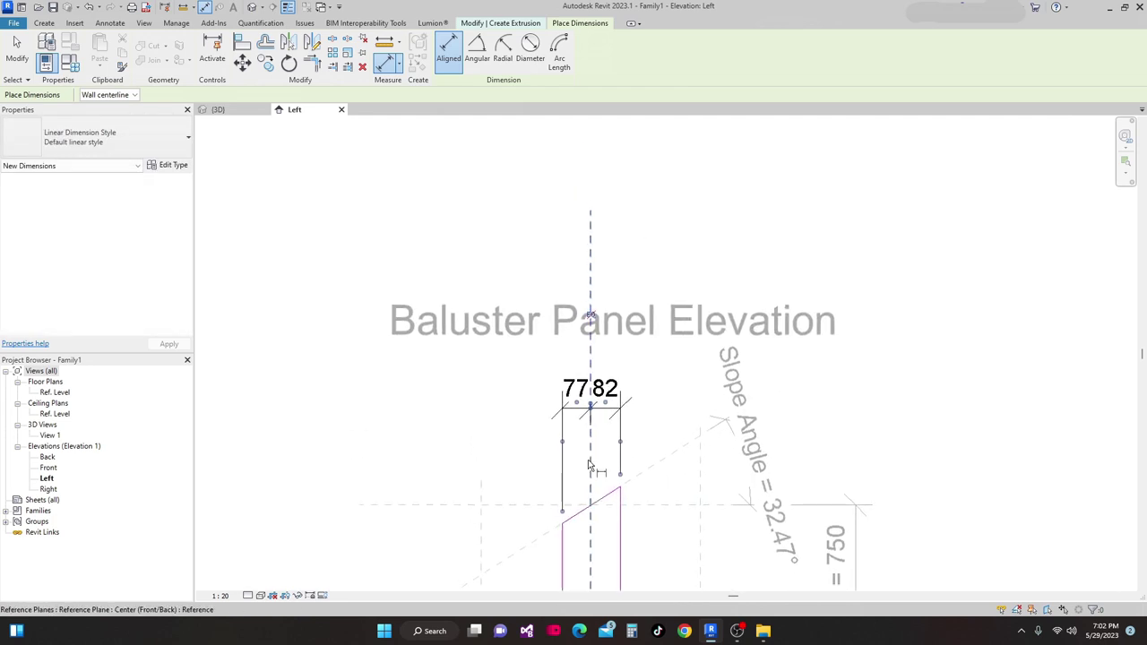
pyautogui.click(589, 319)
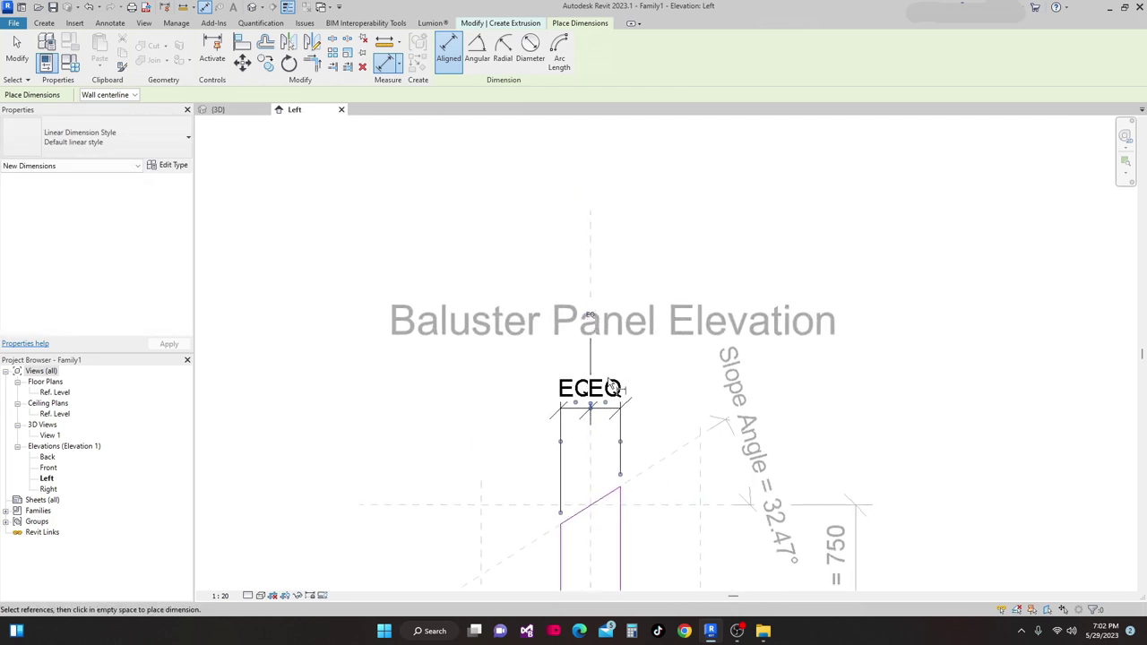
pyautogui.scroll(-4, 617, 394)
pyautogui.scroll(2, 617, 421)
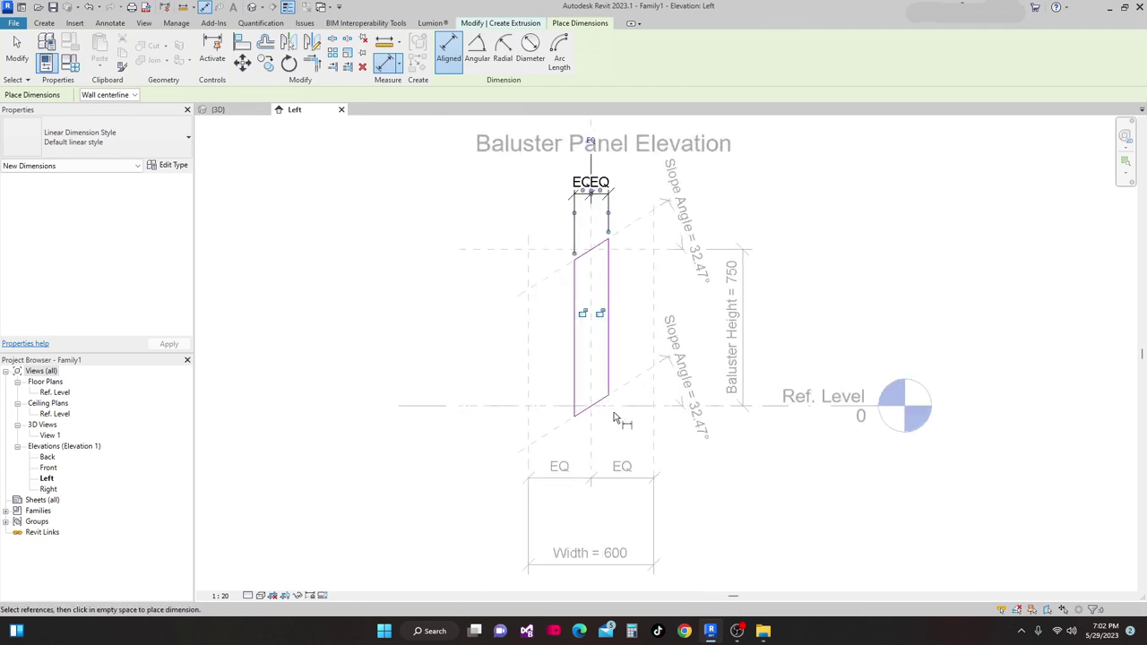
pyautogui.press('Escape')
pyautogui.moveTo(622, 478)
pyautogui.mouseDown(button='middle')
pyautogui.moveTo(625, 416)
pyautogui.moveTo(630, 480)
pyautogui.mouseUp(button='middle')
# Add an overall 164 width dimension above the panel and create a parameter for it.
pyautogui.press('d')
pyautogui.press('i')
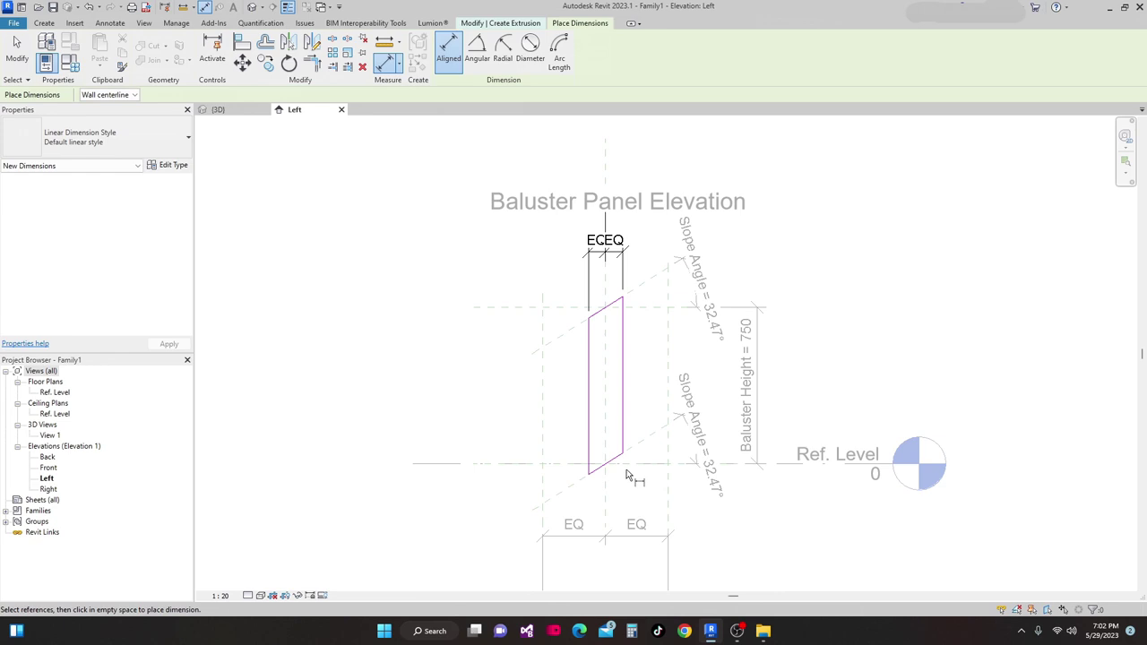
pyautogui.click(622, 398)
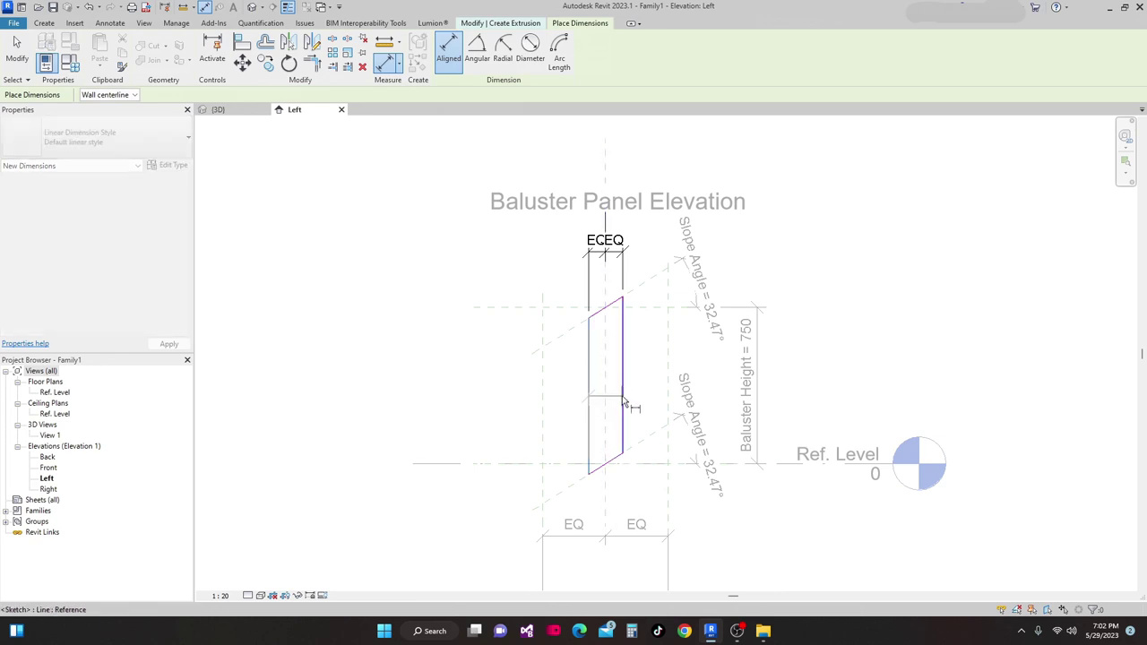
pyautogui.scroll(-3, 628, 381)
pyautogui.scroll(1, 639, 380)
pyautogui.click(632, 361)
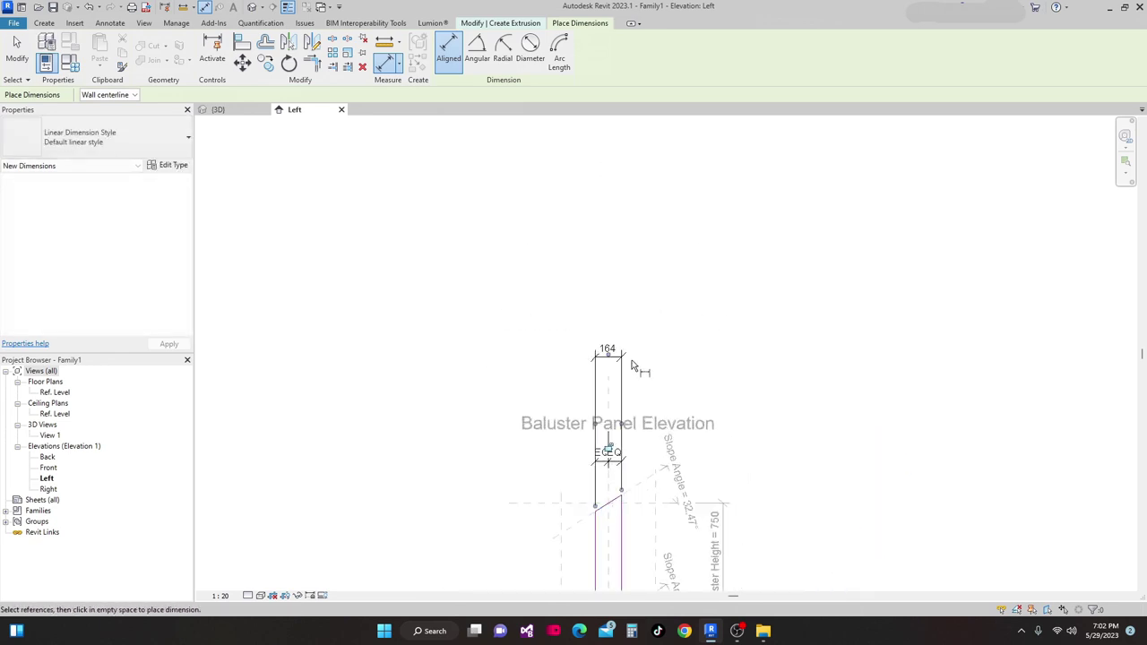
pyautogui.moveTo(640, 422); pyautogui.dragTo(641, 376, button='middle')
pyautogui.press('Escape')
pyautogui.press('Escape')
pyautogui.scroll(3, 617, 336)
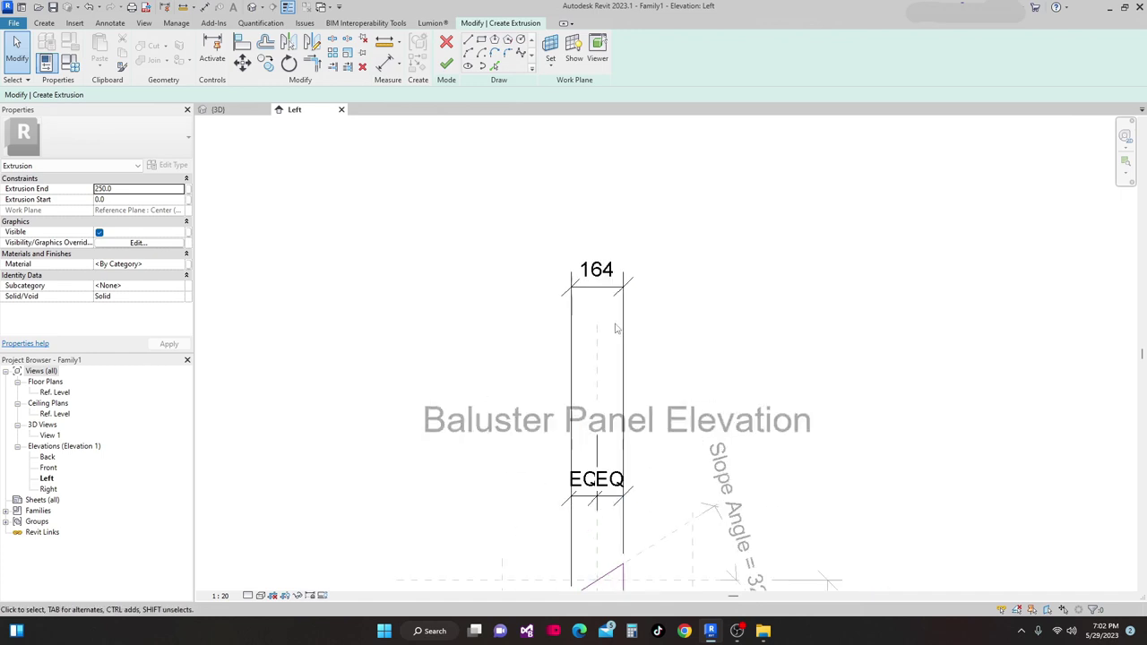
pyautogui.click(615, 308)
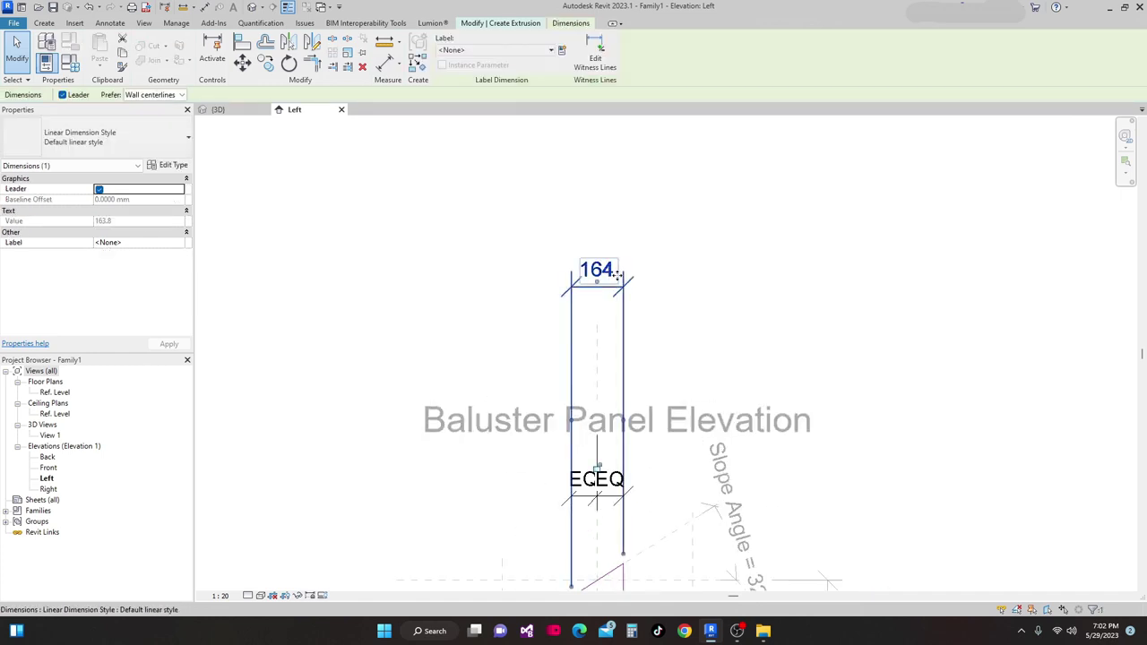
pyautogui.scroll(1, 617, 276)
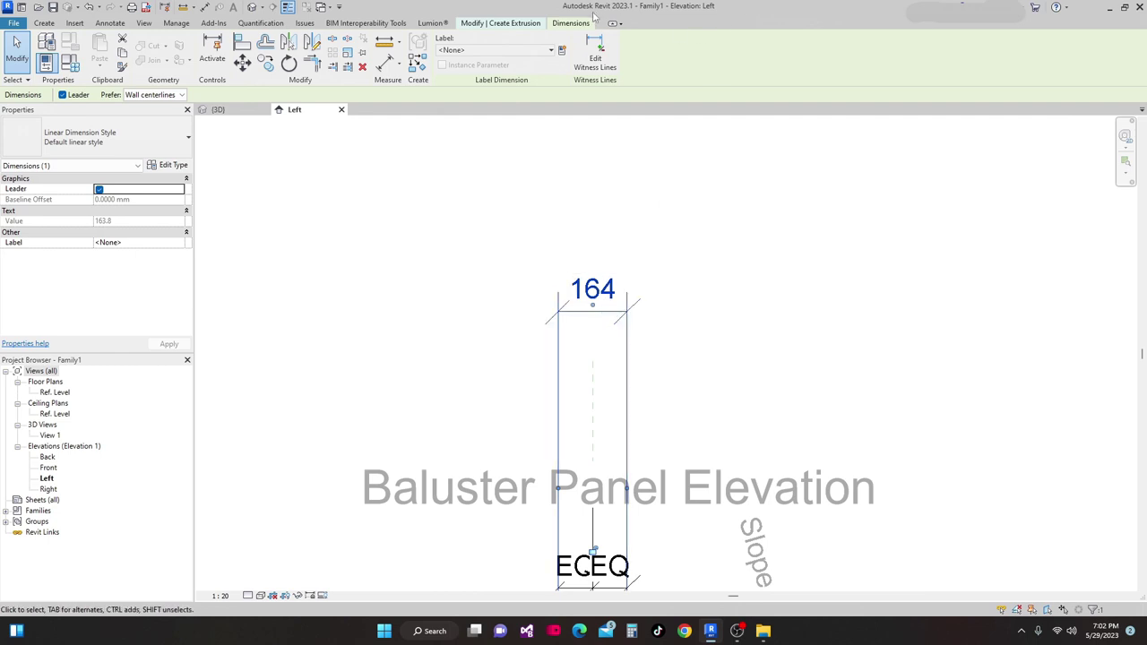
pyautogui.click(562, 50)
# Label the 164 width dimension with a new parameter named W.
pyautogui.moveTo(477, 142); pyautogui.dragTo(442, 123)
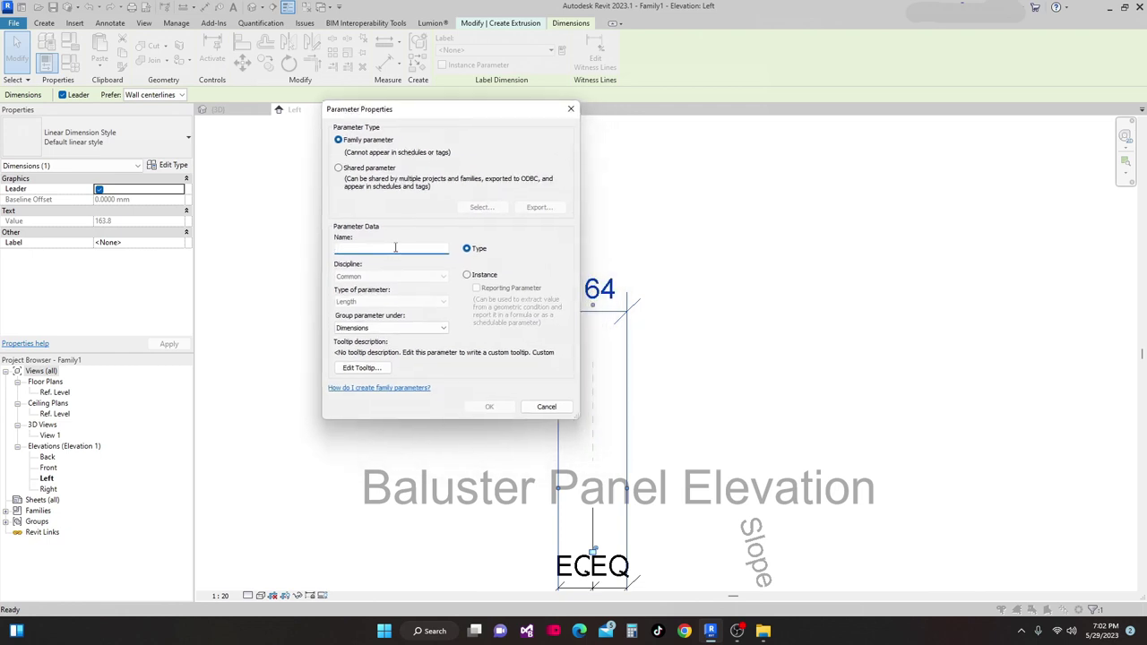
pyautogui.write('W')
pyautogui.click(489, 407)
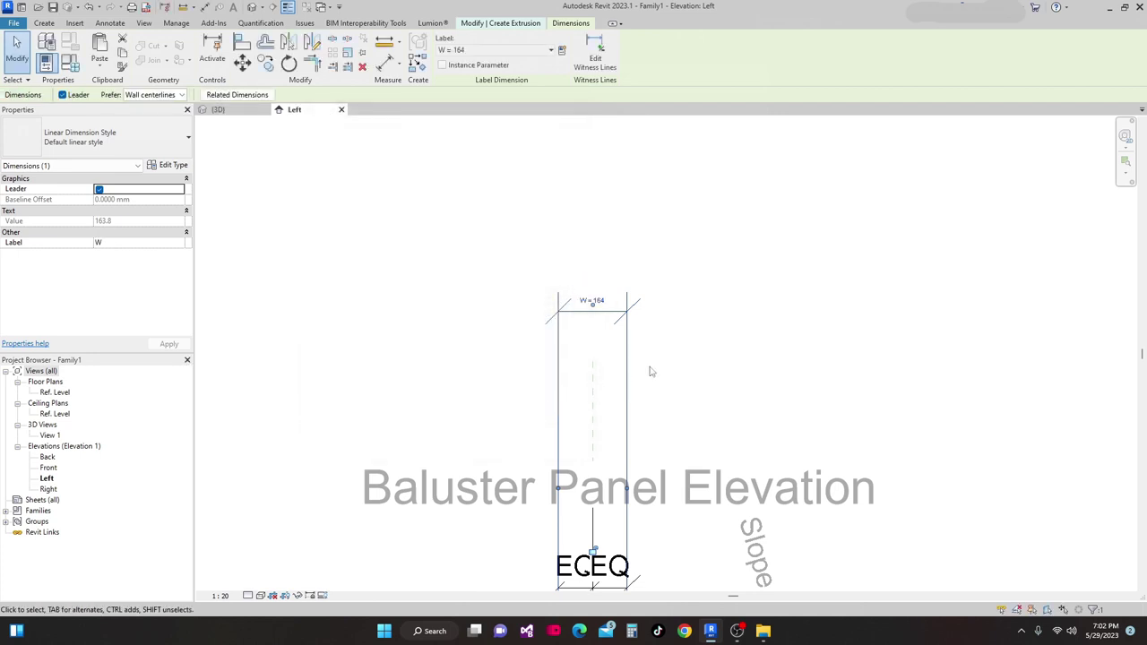
pyautogui.scroll(-2, 567, 320)
pyautogui.scroll(-3, 566, 320)
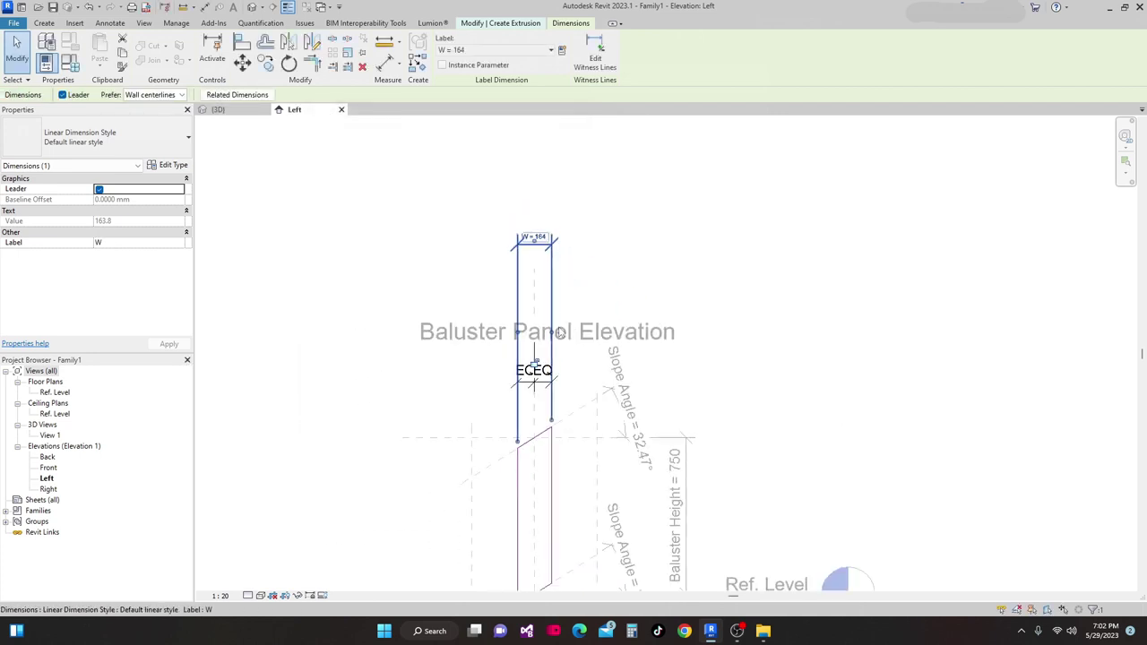
pyautogui.moveTo(576, 300)
pyautogui.mouseDown(button='middle')
pyautogui.moveTo(571, 358)
pyautogui.moveTo(571, 301)
pyautogui.mouseUp(button='middle')
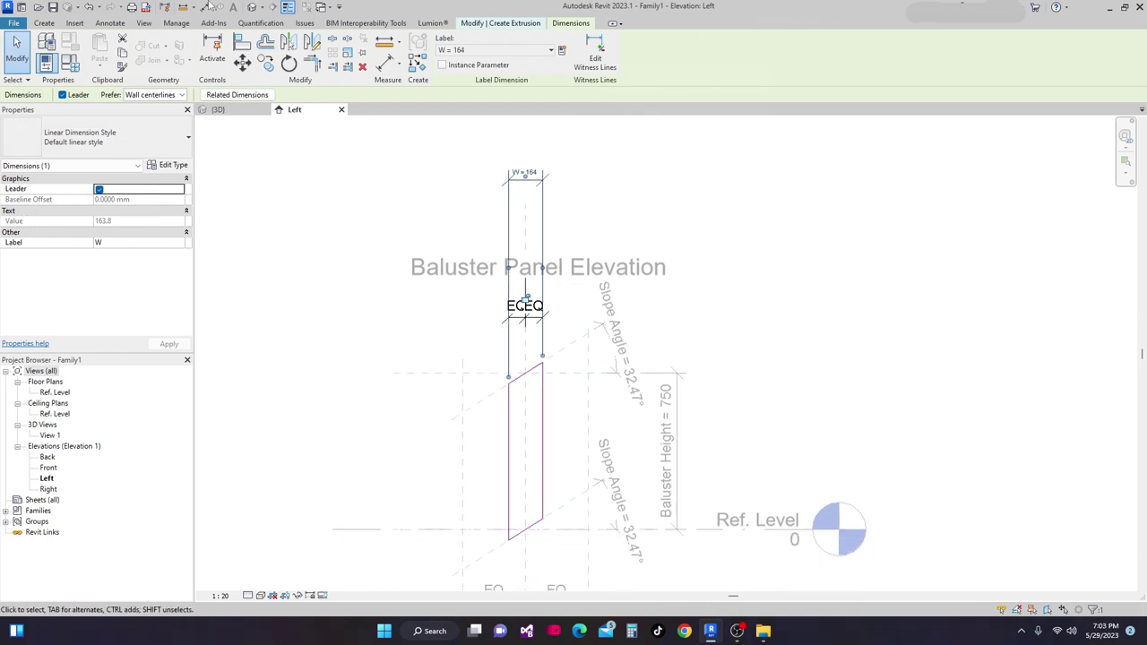
# Align the sketch's sloped lines to the upper and lower slope reference planes.
pyautogui.click(242, 44)
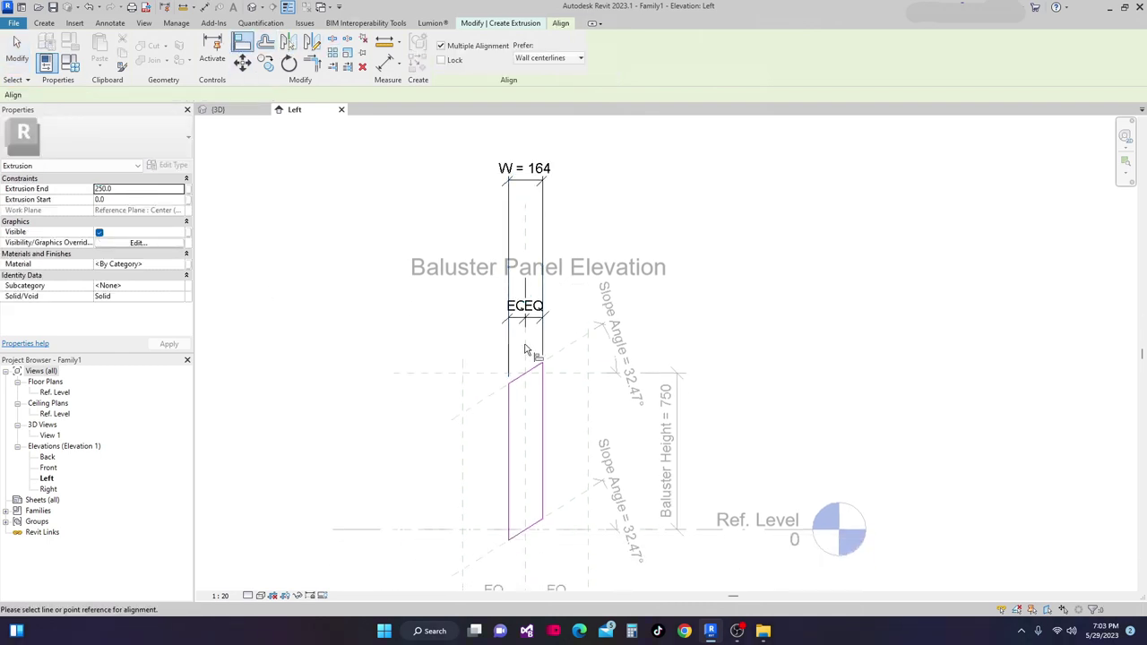
pyautogui.click(566, 352)
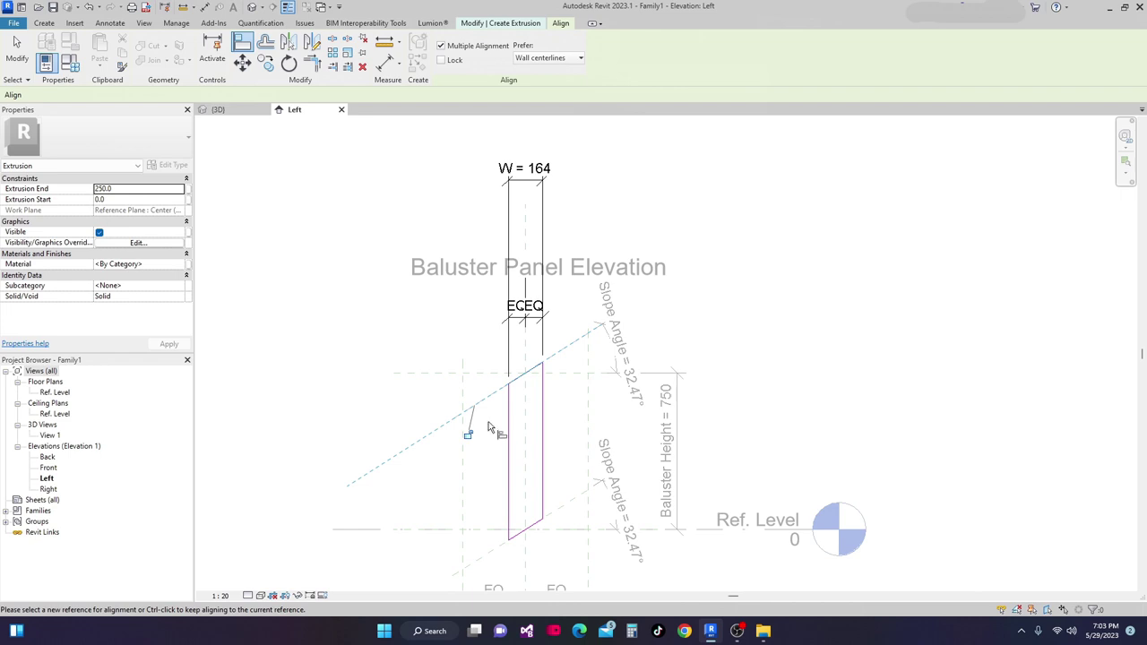
pyautogui.moveTo(546, 484); pyautogui.dragTo(581, 384, button='middle')
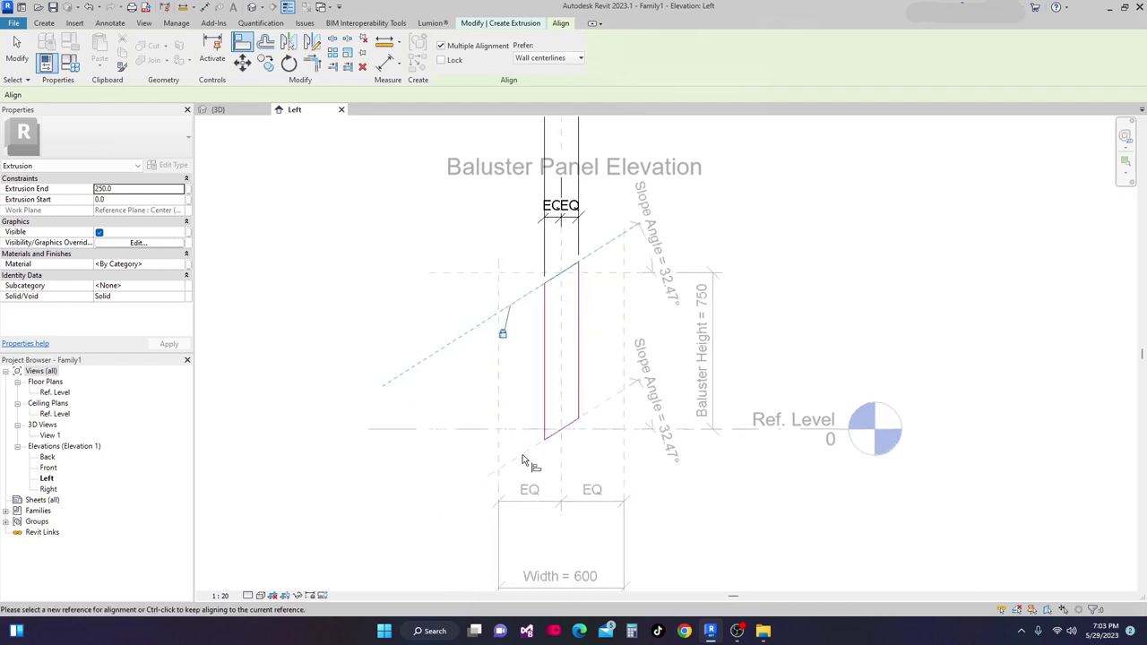
pyautogui.scroll(2, 571, 427)
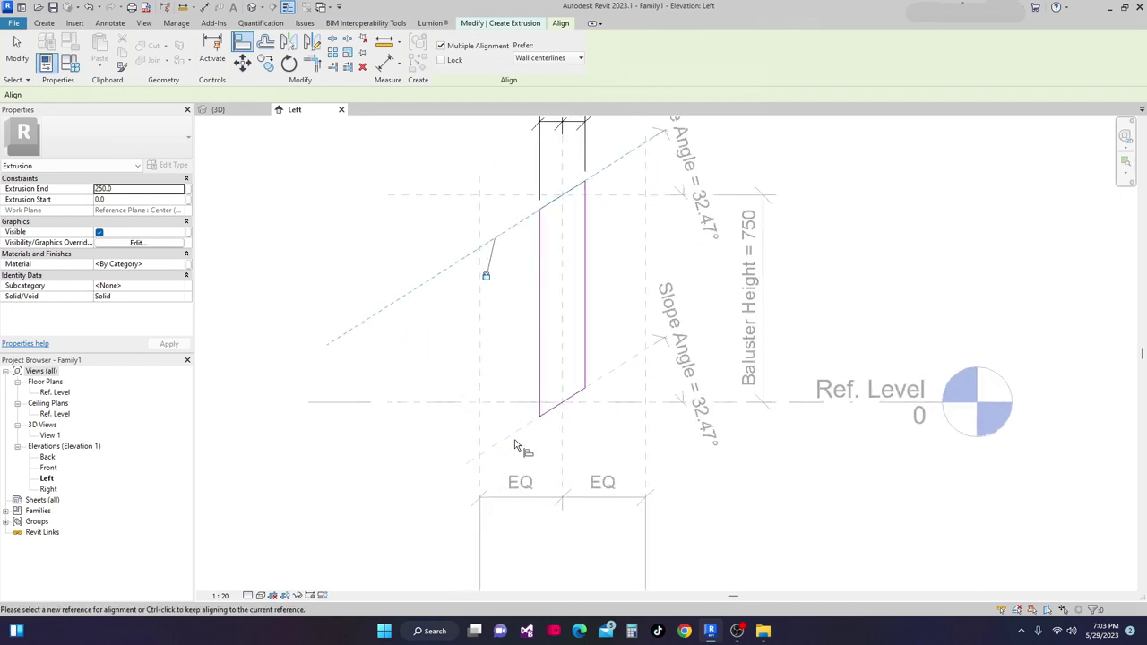
pyautogui.click(556, 411)
pyautogui.click(556, 410)
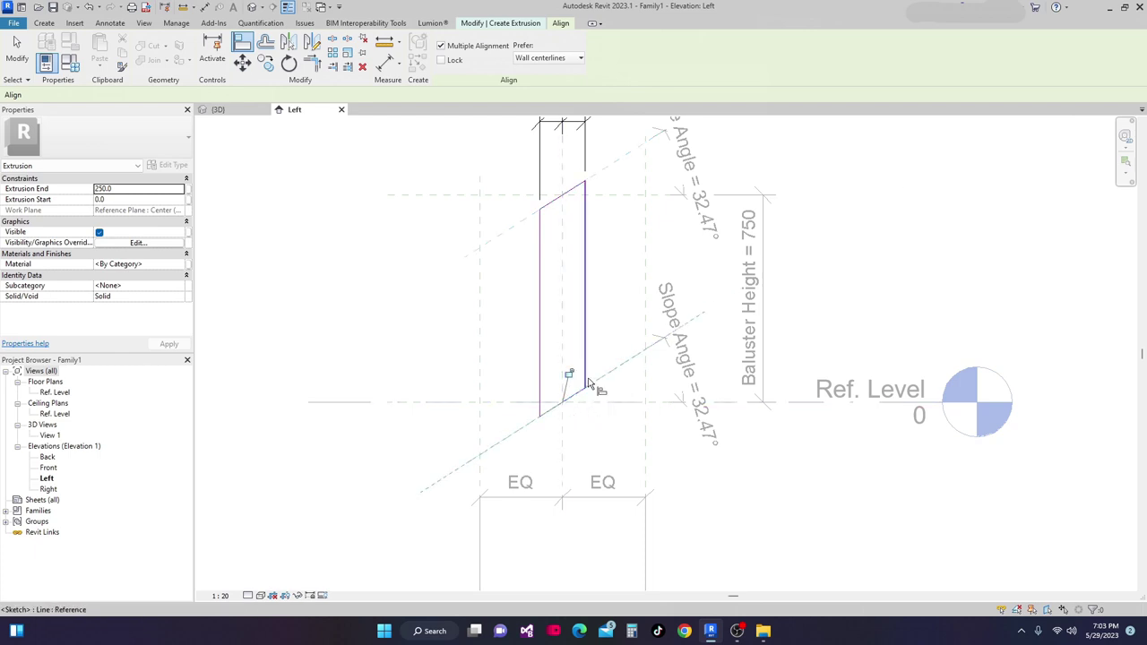
pyautogui.press('Escape')
pyautogui.moveTo(556, 411); pyautogui.dragTo(553, 476, button='middle')
pyautogui.scroll(2, 553, 476)
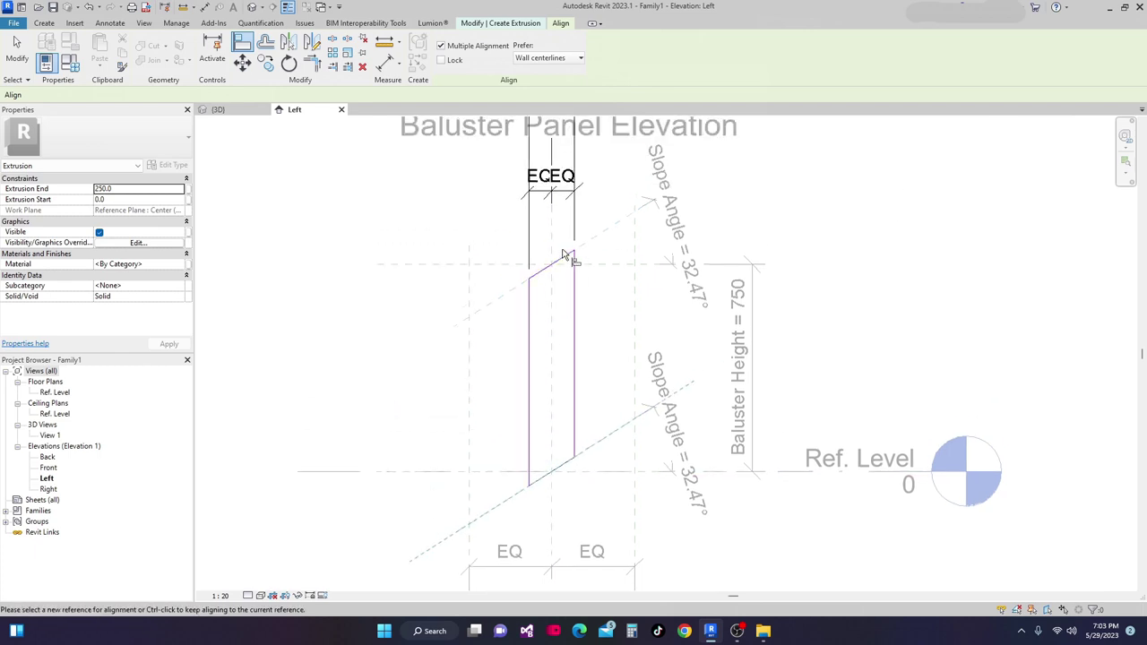
pyautogui.scroll(-1, 558, 281)
pyautogui.press('Escape')
pyautogui.moveTo(555, 304); pyautogui.dragTo(553, 315, button='middle')
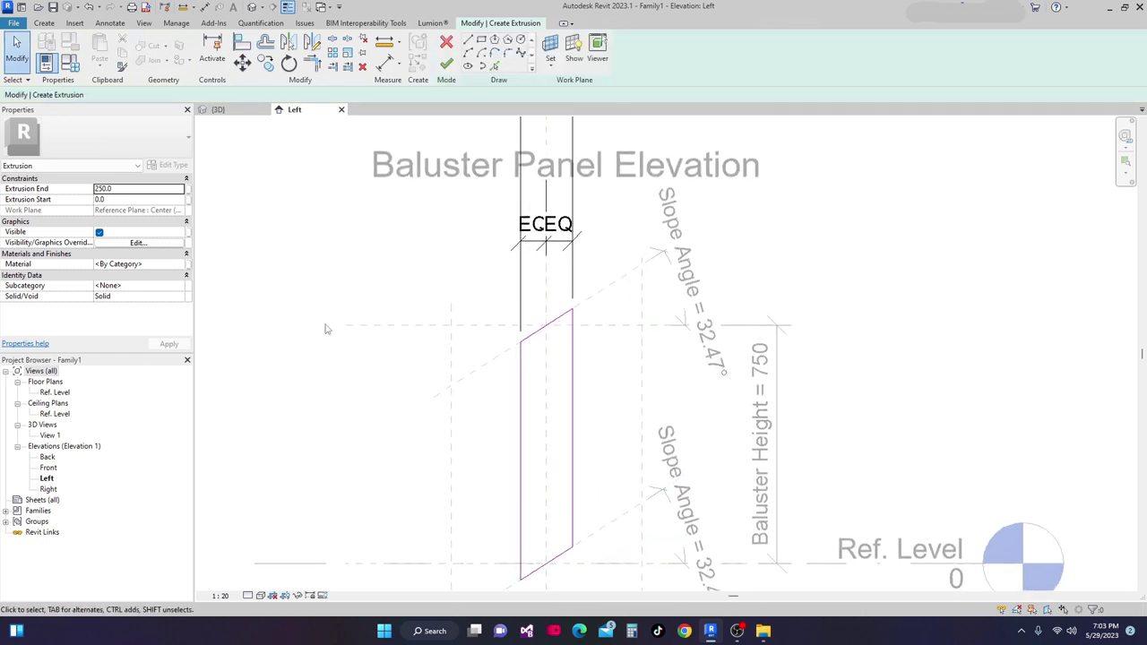
# Set the extrusion to run from Start -2.5 to End 2.5.
pyautogui.click(153, 189)
pyautogui.write('2.5')
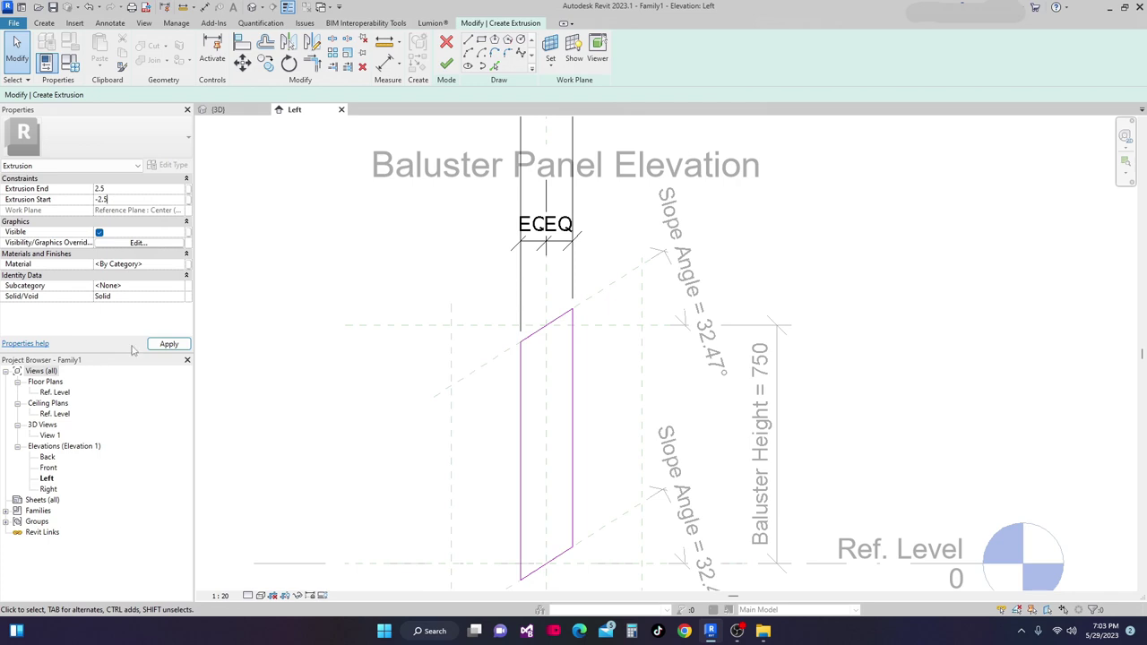
pyautogui.click(167, 344)
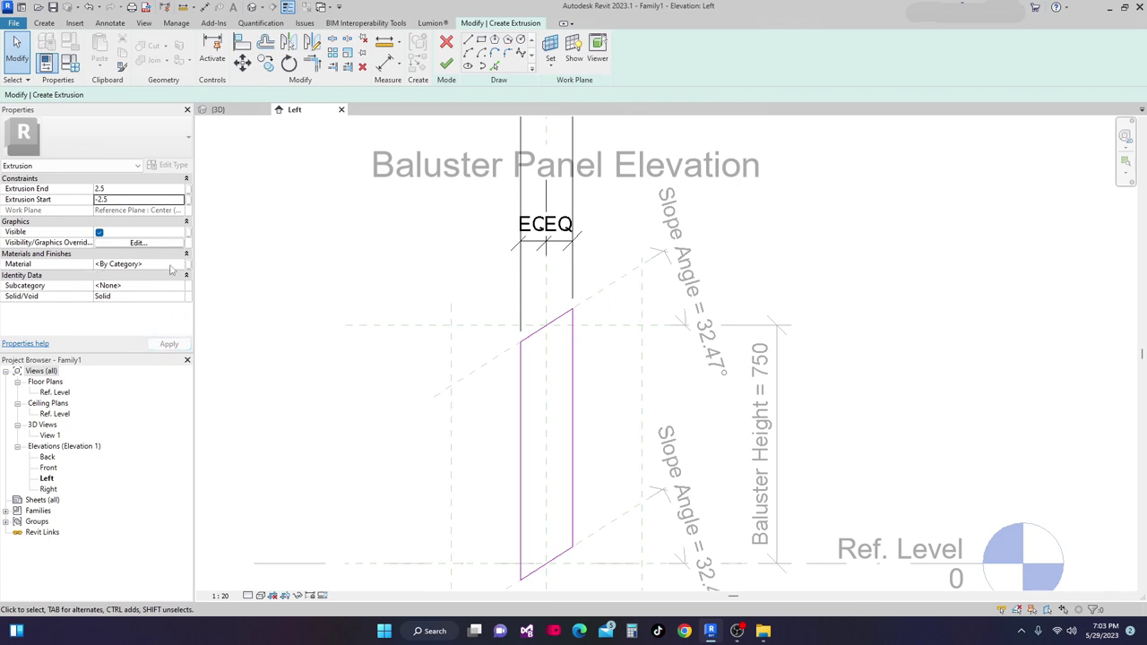
# Associate the extrusion material with a new family parameter named Glass.
pyautogui.click(187, 264)
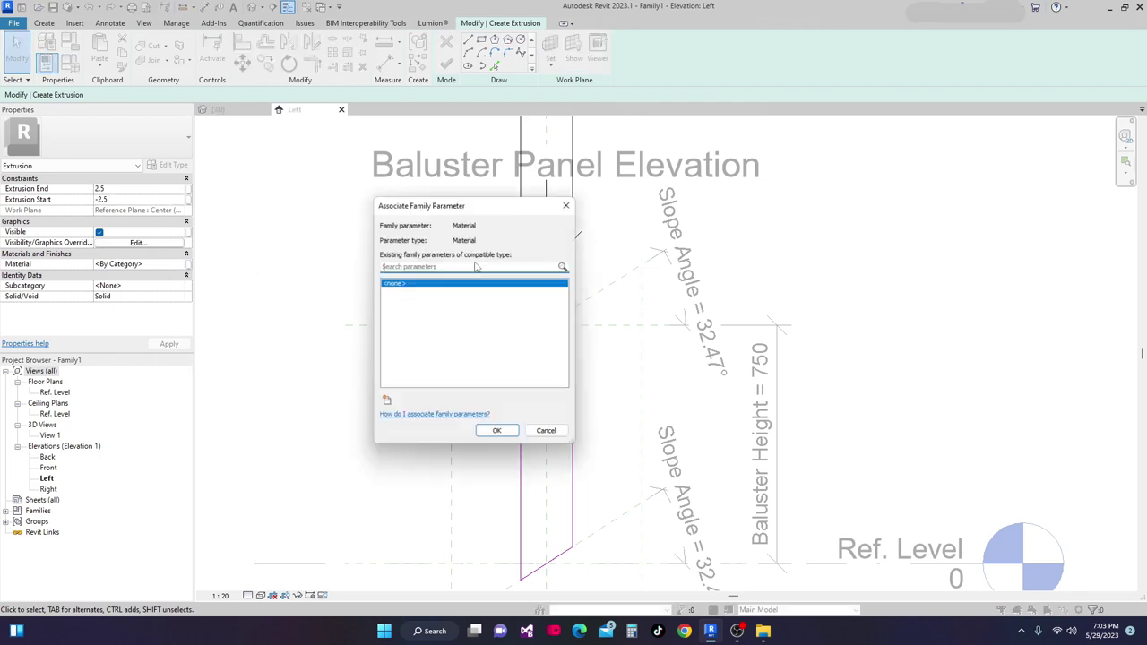
pyautogui.click(386, 403)
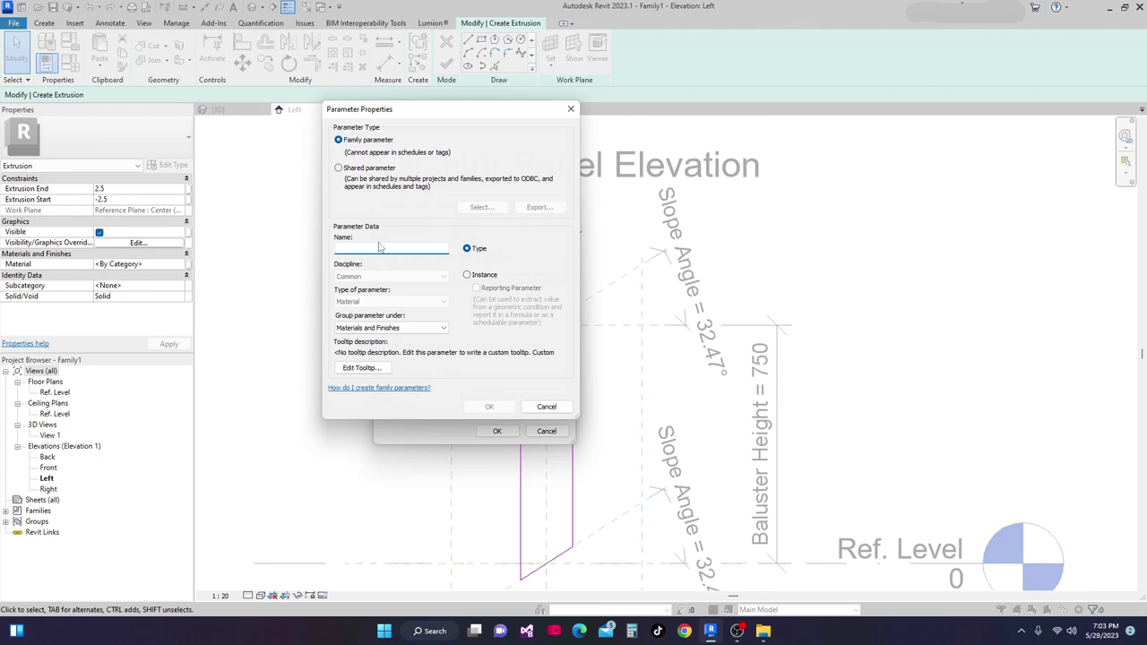
pyautogui.write('Glass')
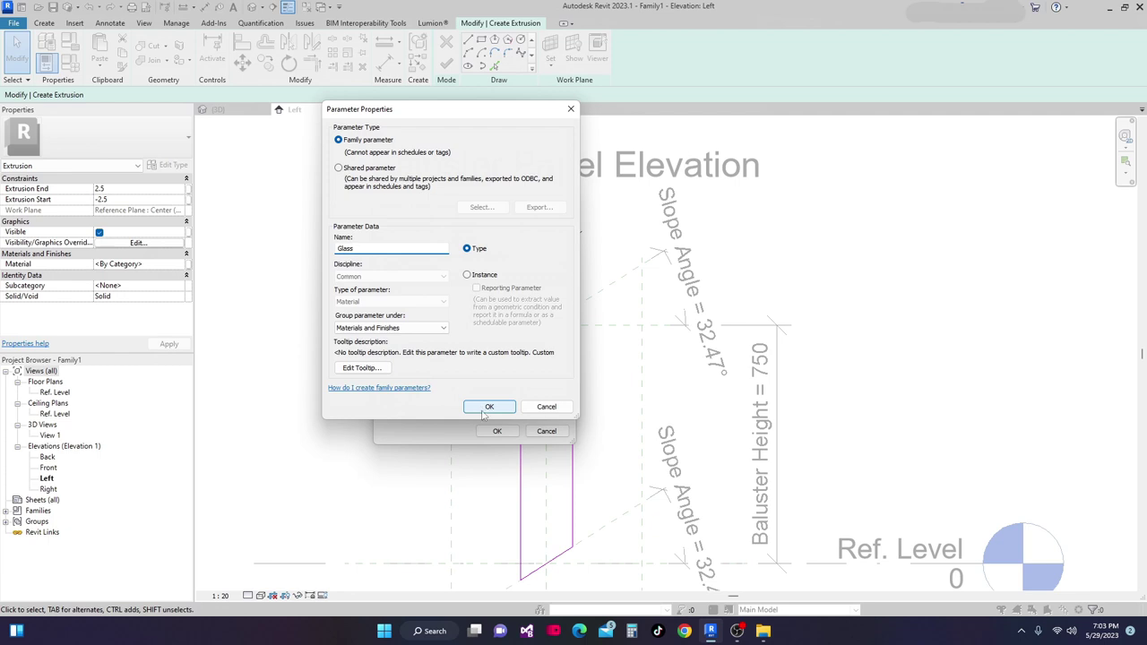
pyautogui.click(487, 409)
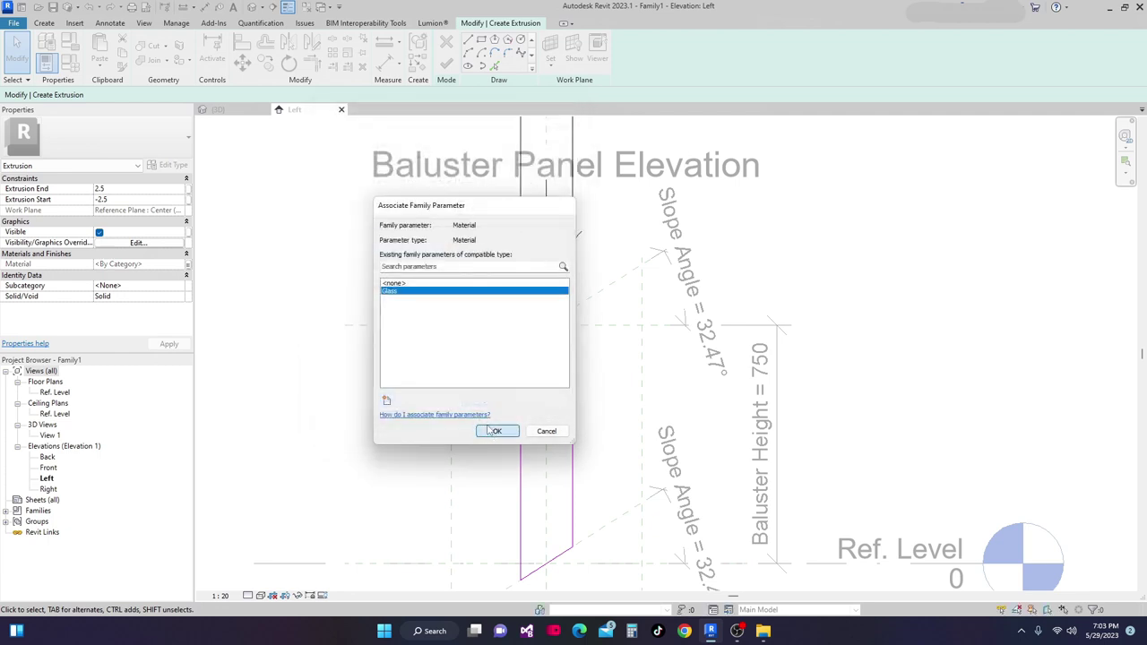
pyautogui.click(497, 431)
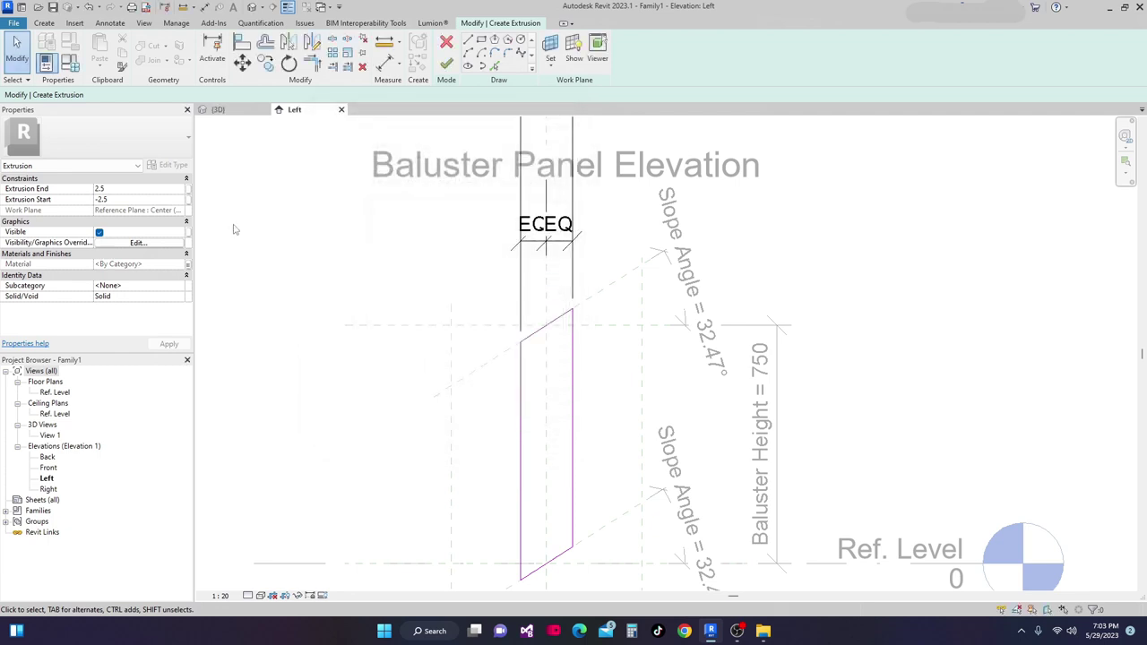
# Assign Glass, Bronze Glazing from the material library to the Glass family type parameter.
pyautogui.click(72, 63)
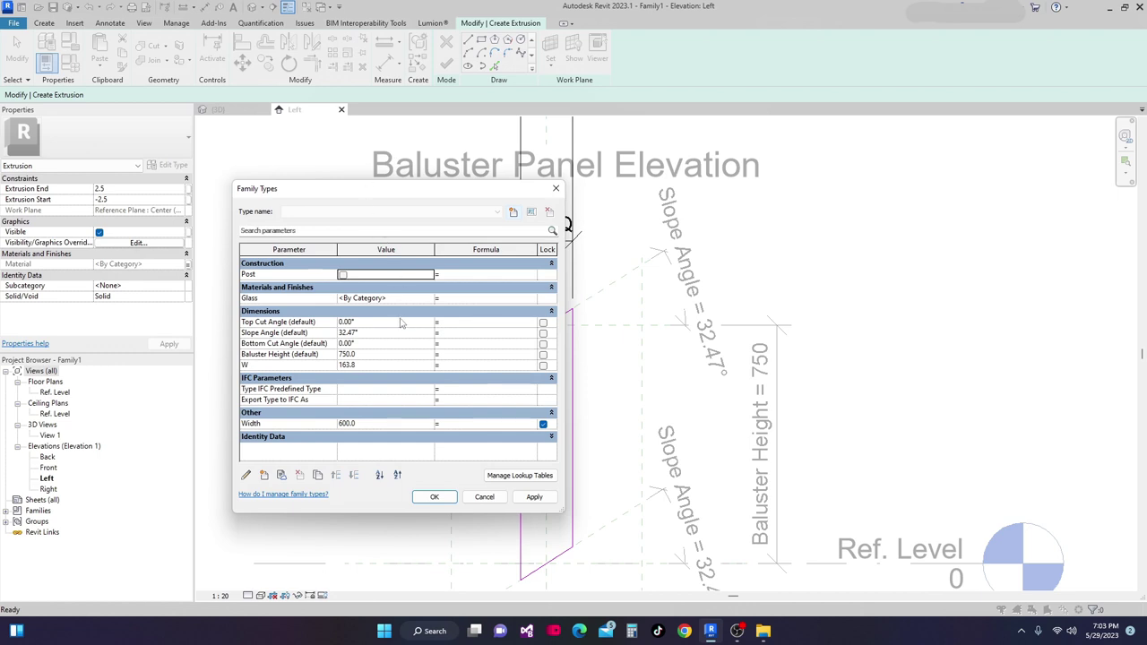
pyautogui.click(428, 299)
pyautogui.click(429, 298)
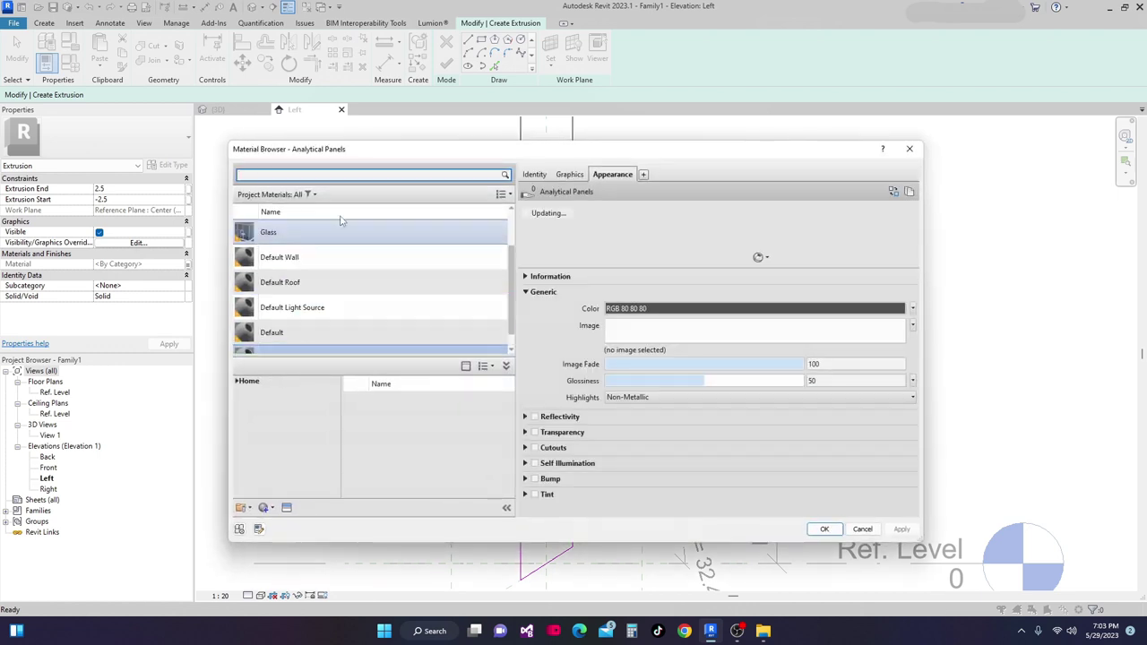
pyautogui.write('Glass')
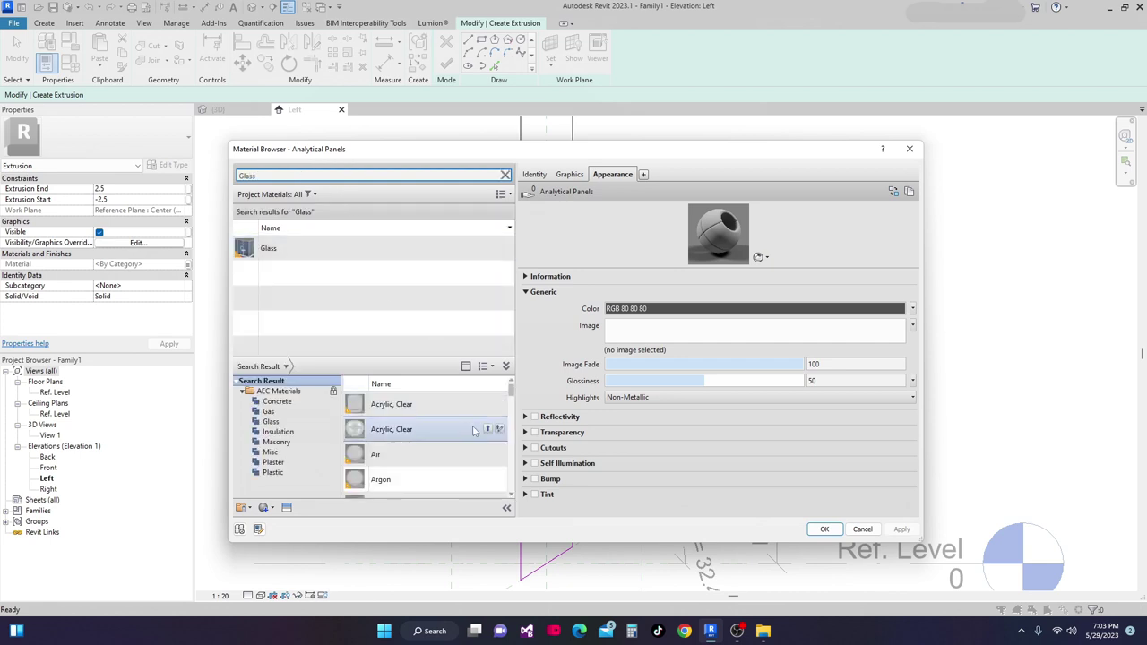
pyautogui.moveTo(512, 396); pyautogui.dragTo(515, 428)
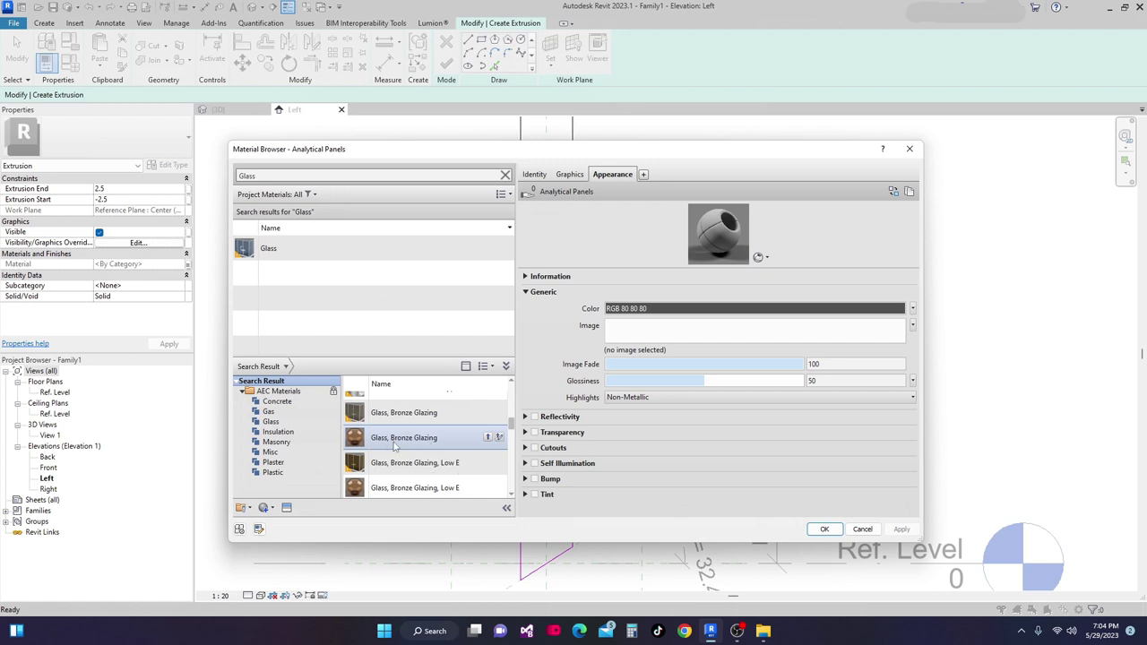
pyautogui.click(477, 444)
pyautogui.click(488, 437)
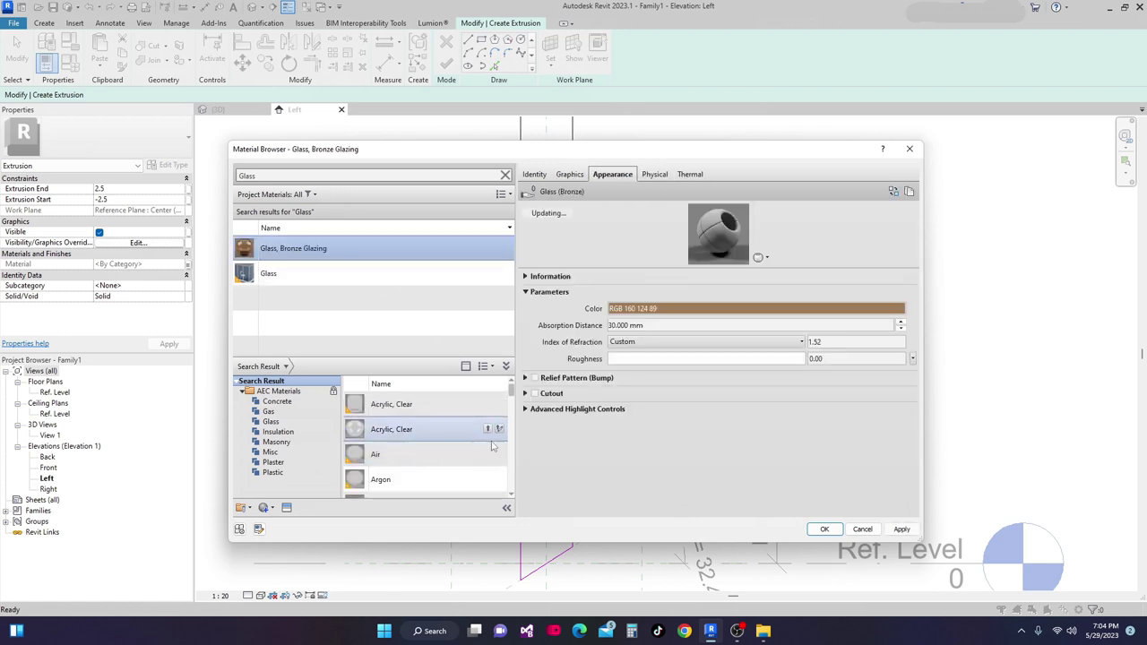
pyautogui.click(824, 529)
pyautogui.click(534, 498)
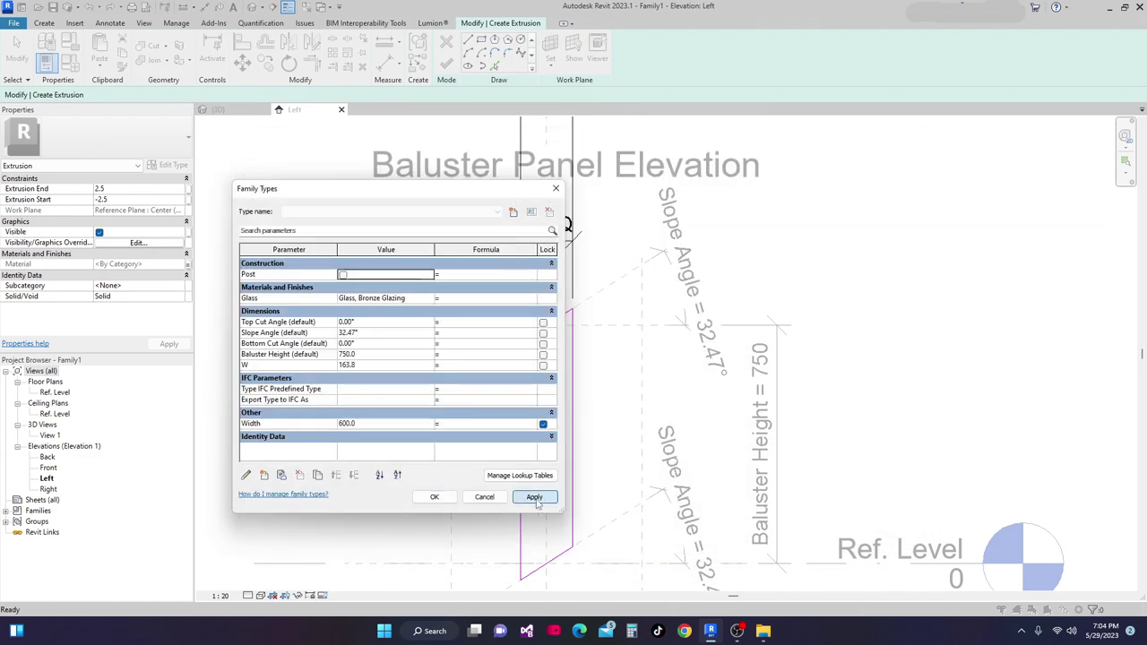
pyautogui.click(430, 498)
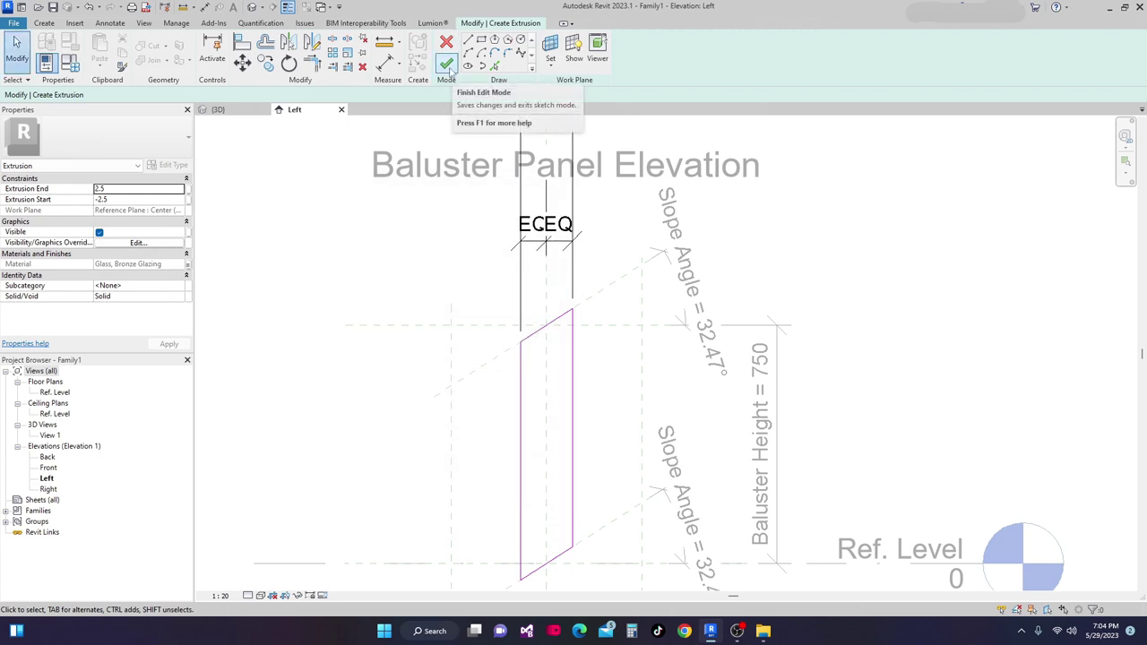
pyautogui.click(446, 66)
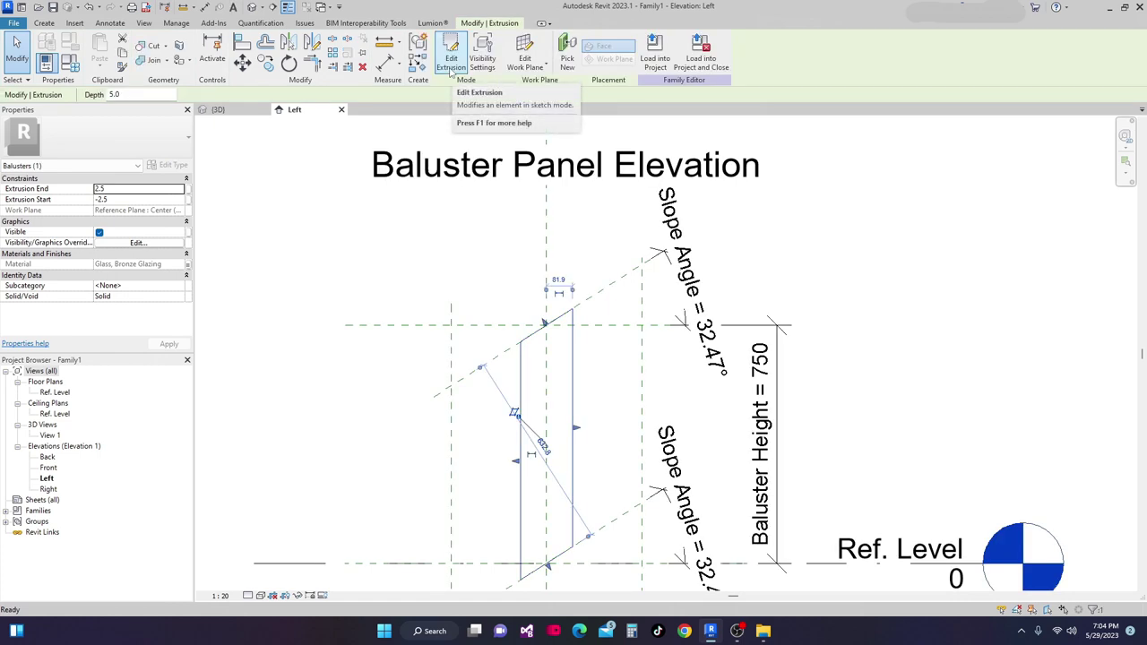
# Check the extrusion in the Ref. Level plan and save the family under a name starting 'Custom B'.
pyautogui.scroll(-3, 525, 314)
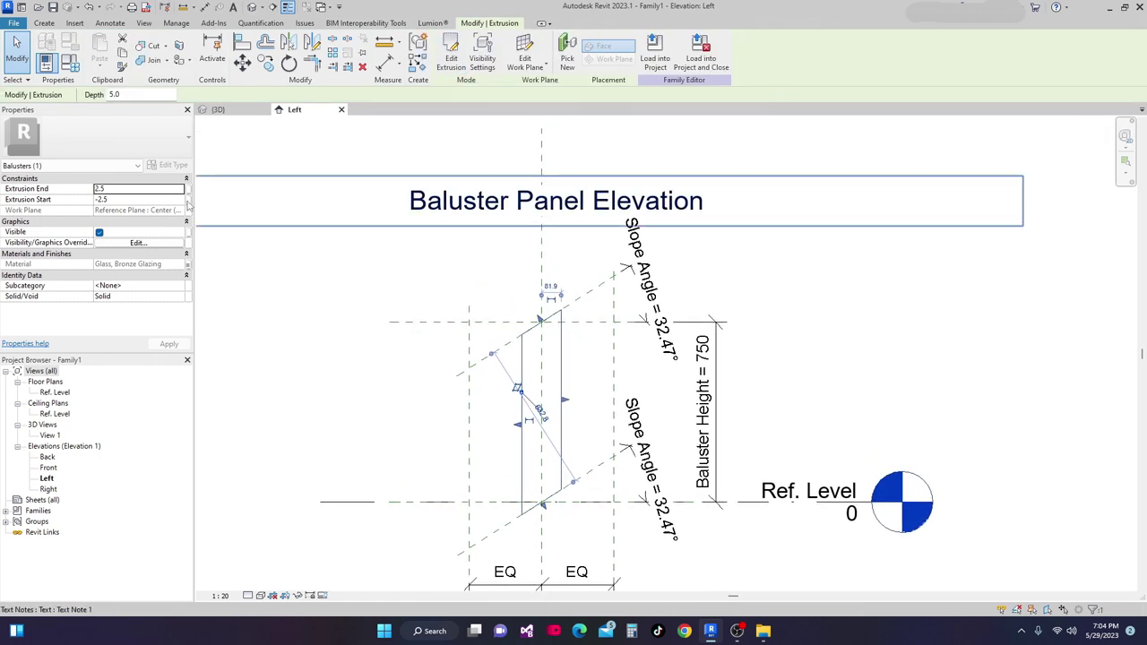
pyautogui.doubleClick(55, 393)
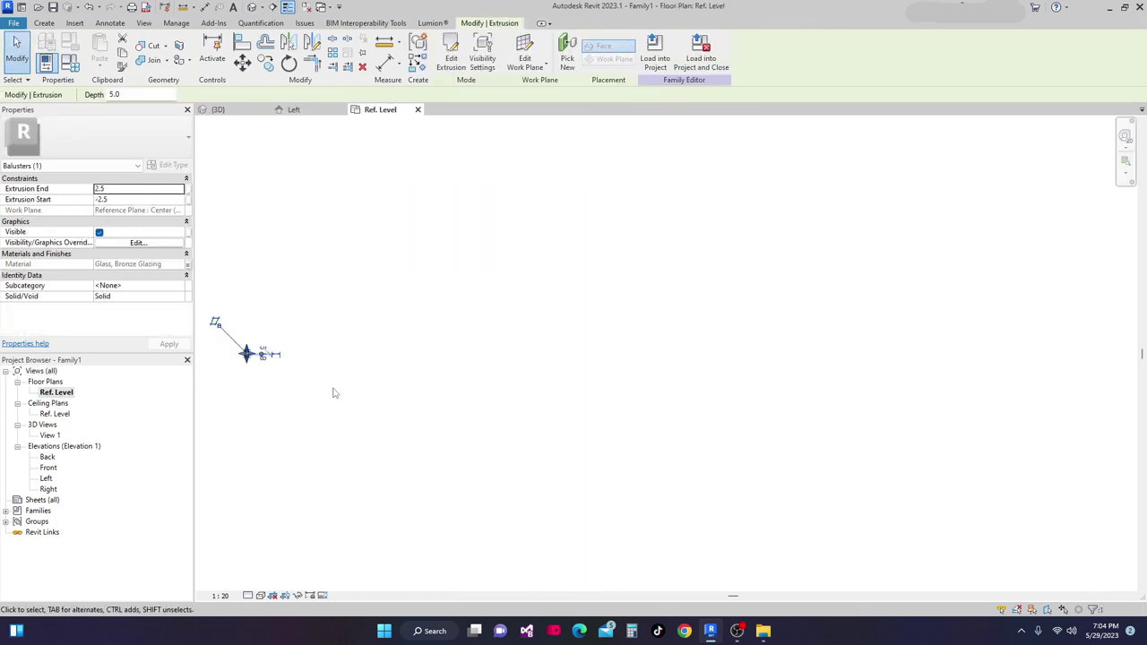
pyautogui.moveTo(374, 391); pyautogui.dragTo(653, 414, button='middle')
pyautogui.scroll(5, 487, 371)
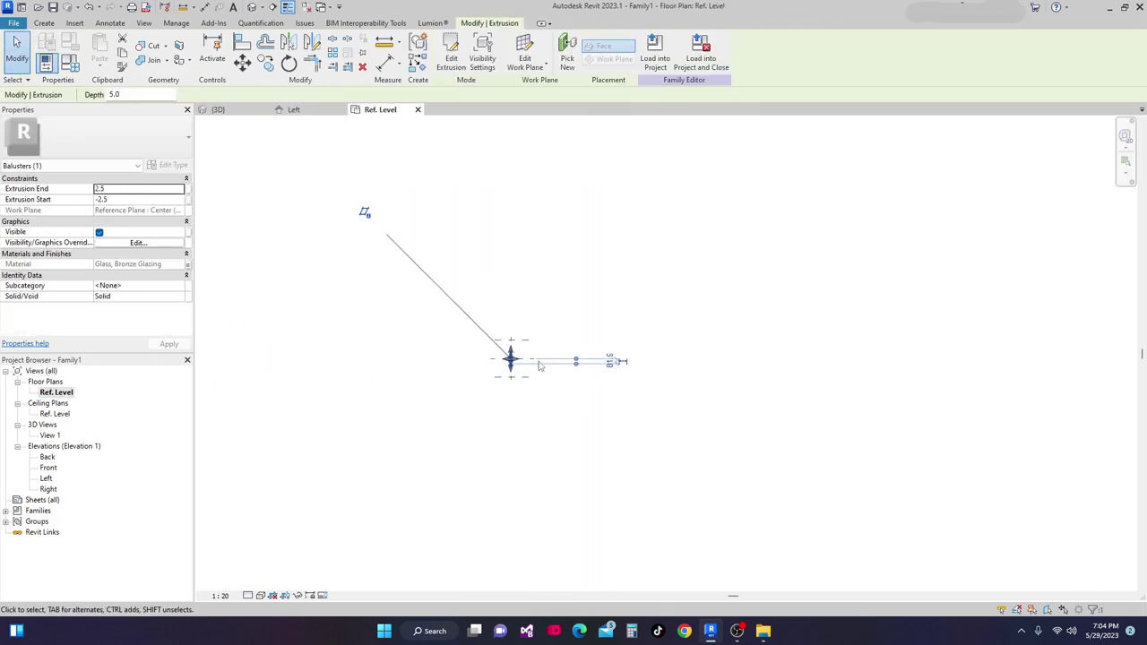
pyautogui.click(583, 356)
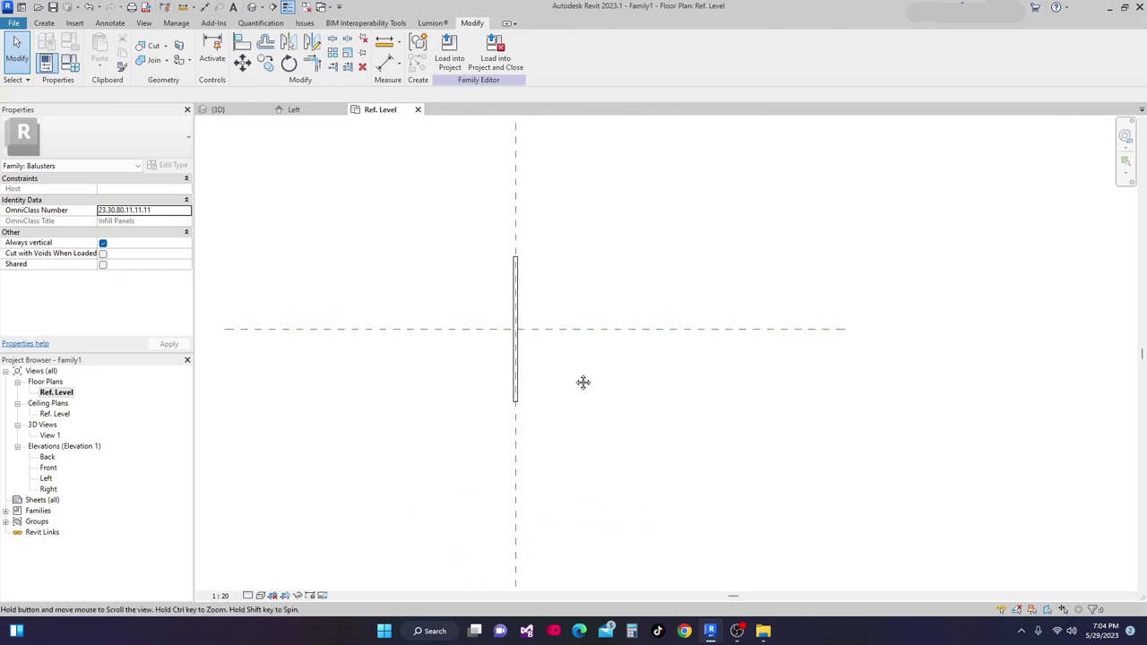
pyautogui.scroll(-4, 568, 361)
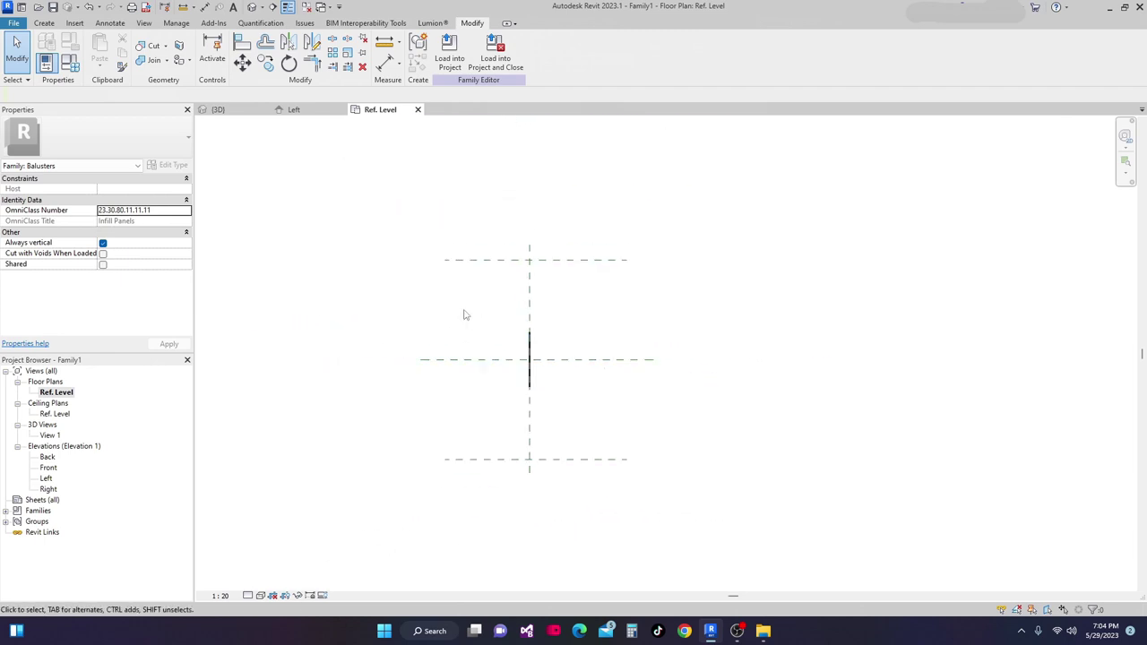
pyautogui.click(53, 7)
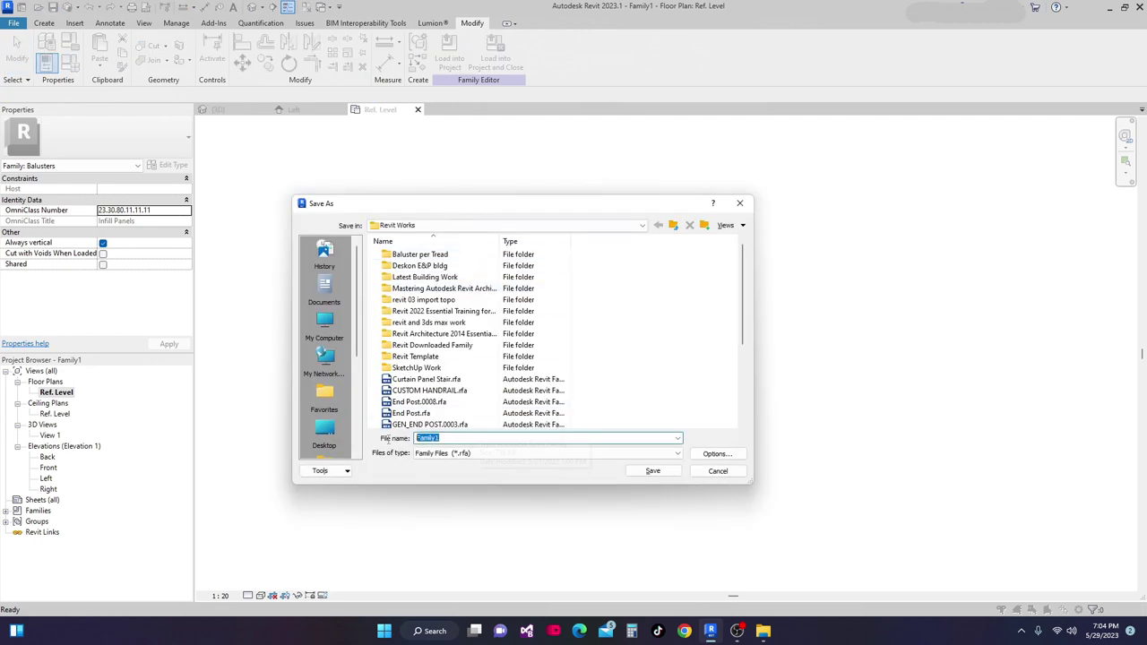
pyautogui.write('Cu')
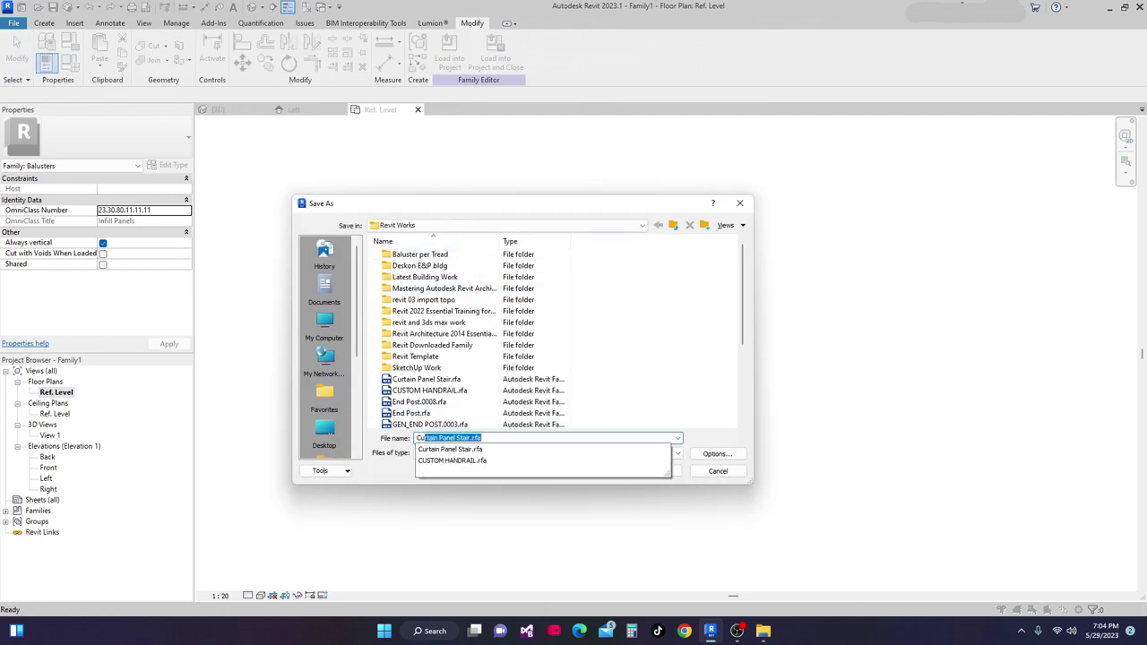
pyautogui.write('stom Baluster Panel')
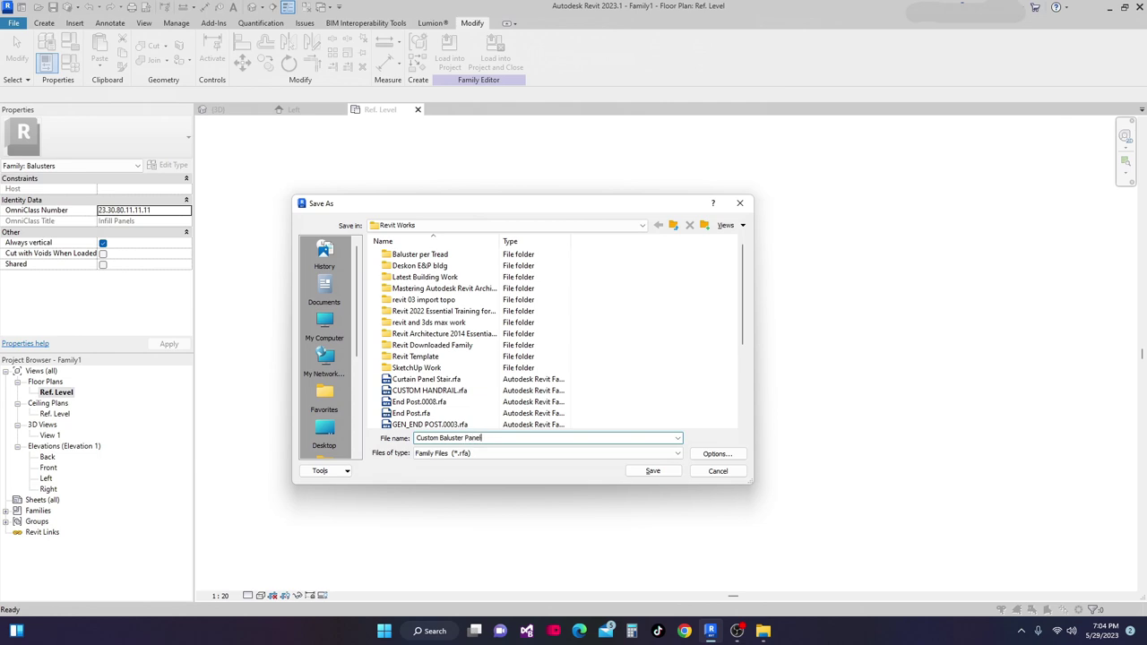
# Save the baluster family as Custom Baluster Panel.rfa in the Revit Works folder.
pyautogui.click(715, 454)
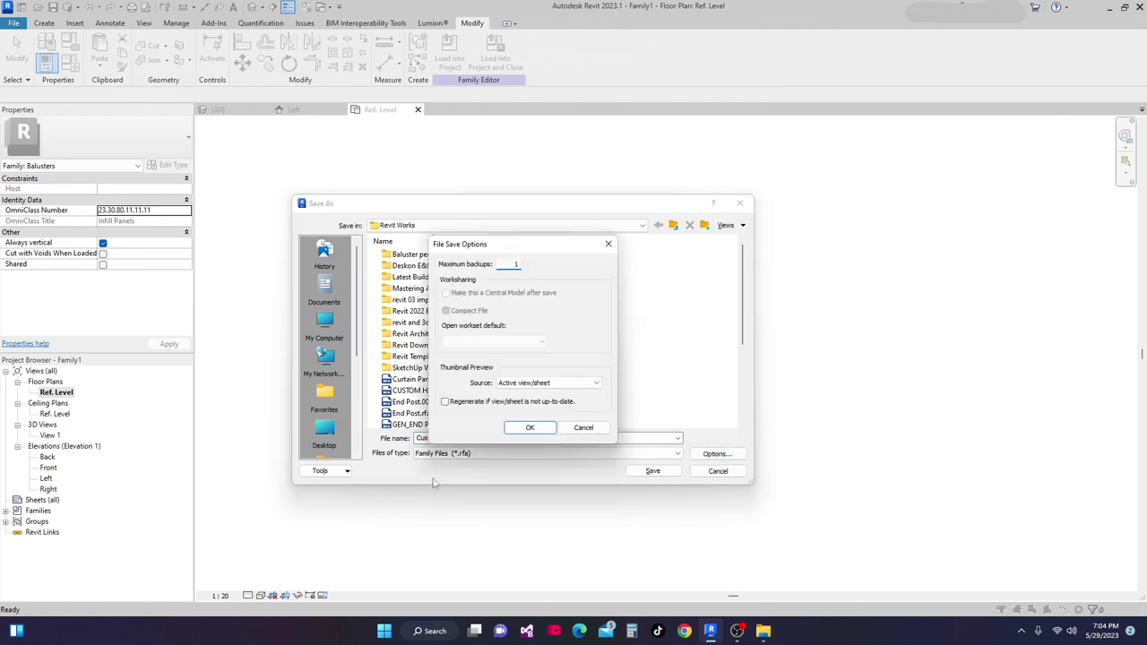
pyautogui.click(530, 428)
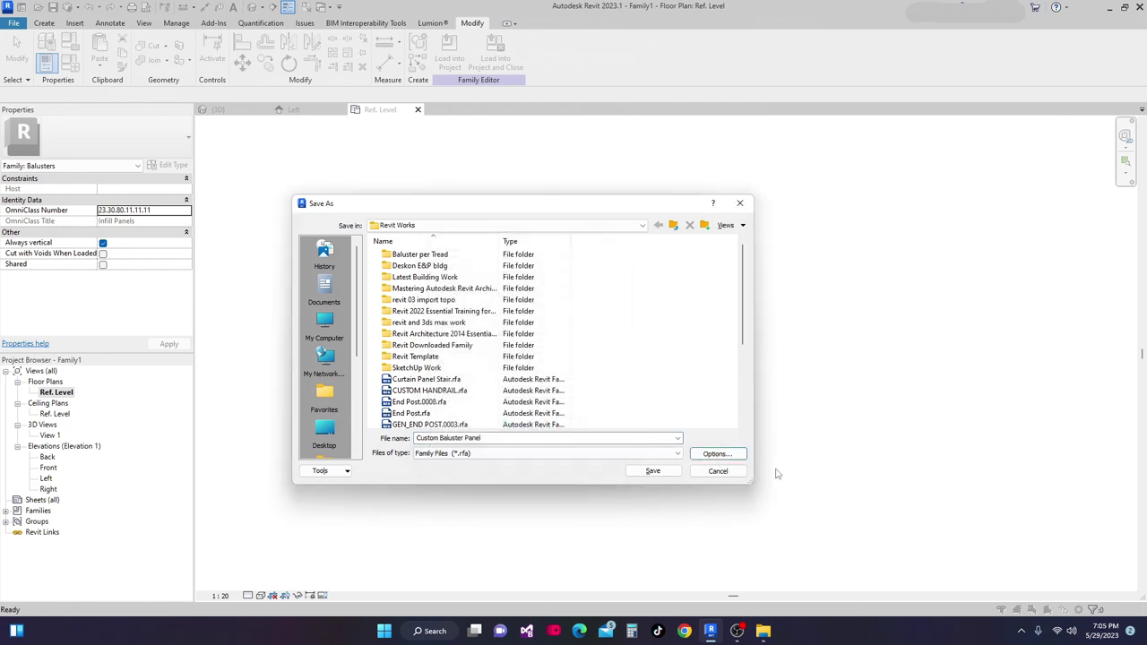
pyautogui.click(652, 473)
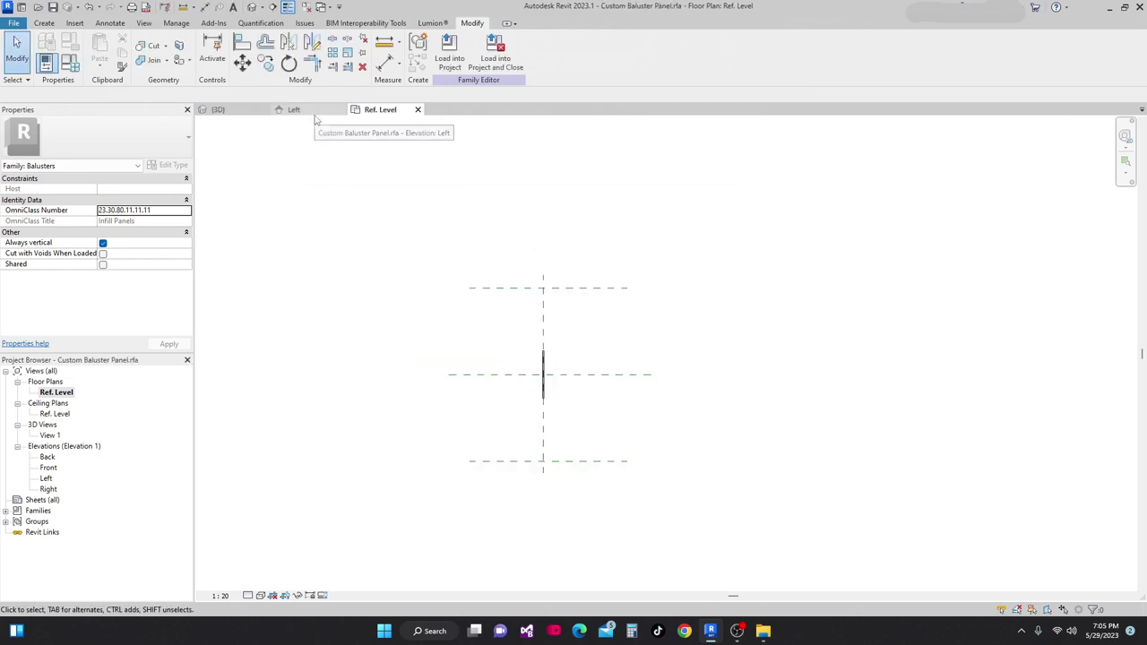
# Switch to the Left elevation and bring up the Family Types dialog.
pyautogui.click(312, 113)
pyautogui.moveTo(492, 244); pyautogui.dragTo(475, 216, button='middle')
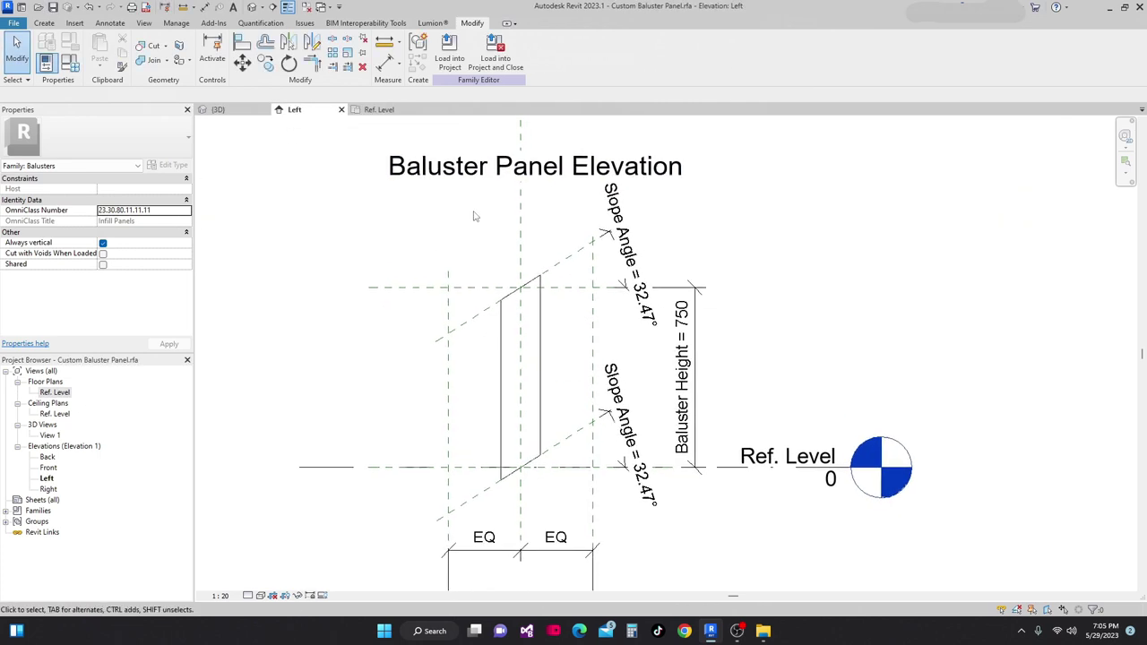
pyautogui.click(72, 64)
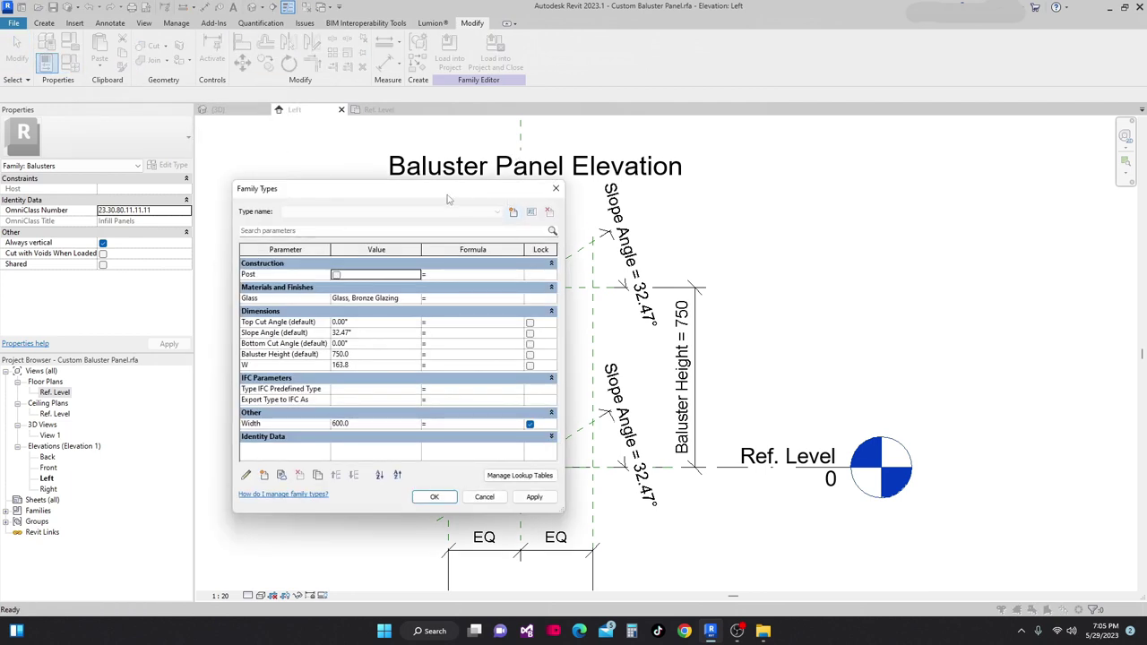
pyautogui.moveTo(444, 191); pyautogui.dragTo(568, 154)
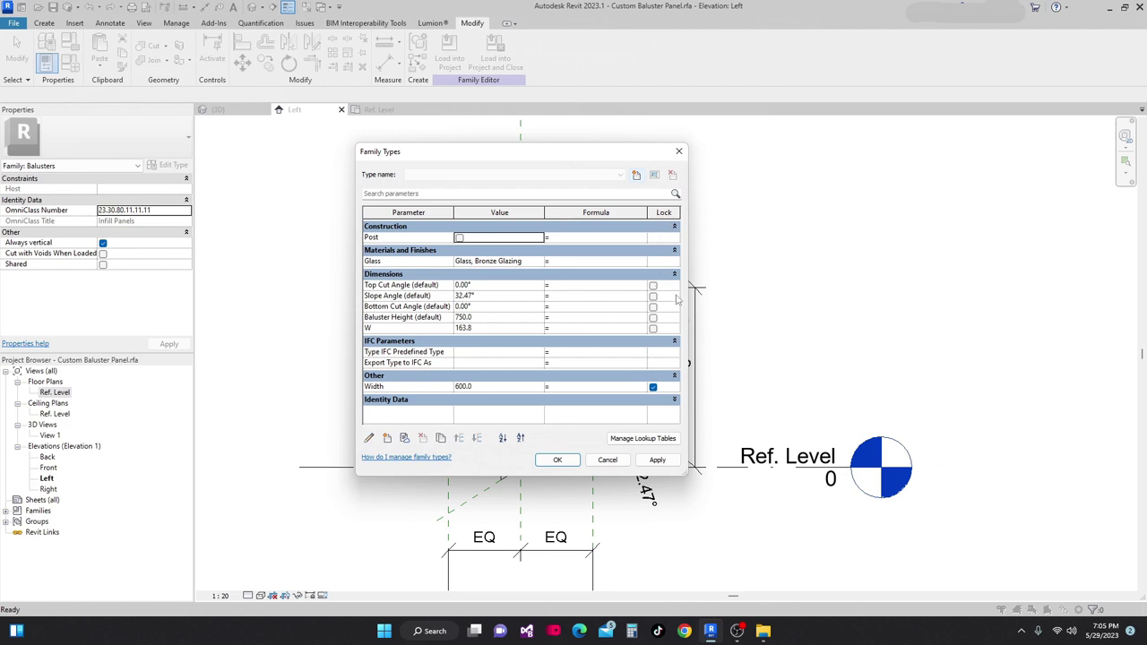
pyautogui.moveTo(690, 280); pyautogui.dragTo(737, 286)
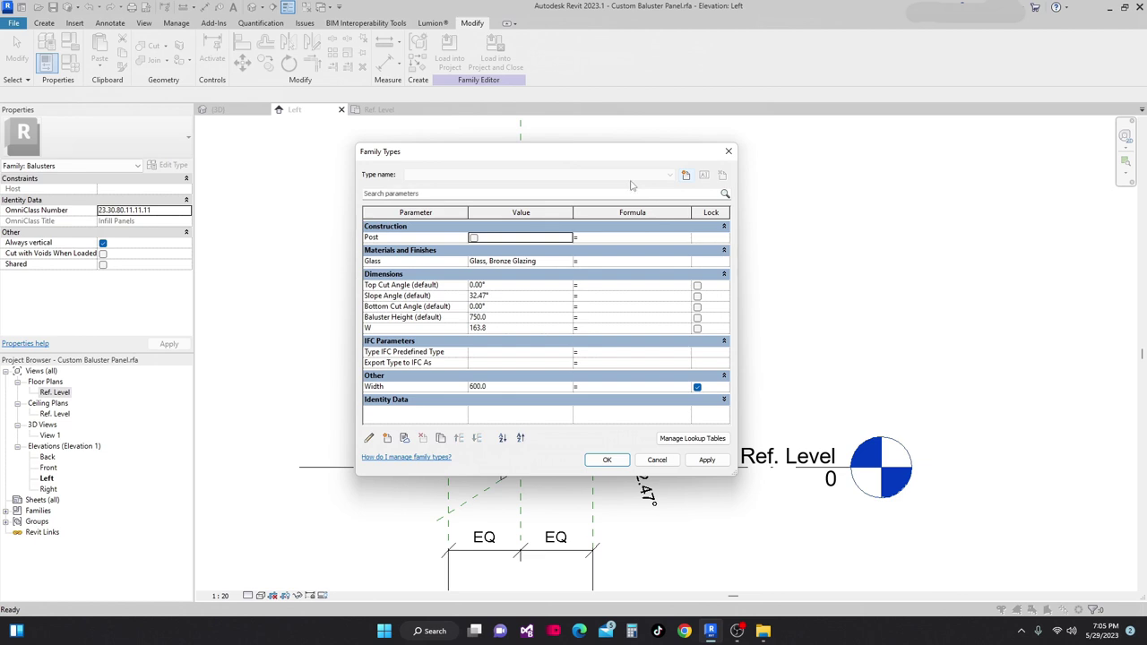
# Create three new family types named 150mm, 400mm and 600mm.
pyautogui.click(683, 175)
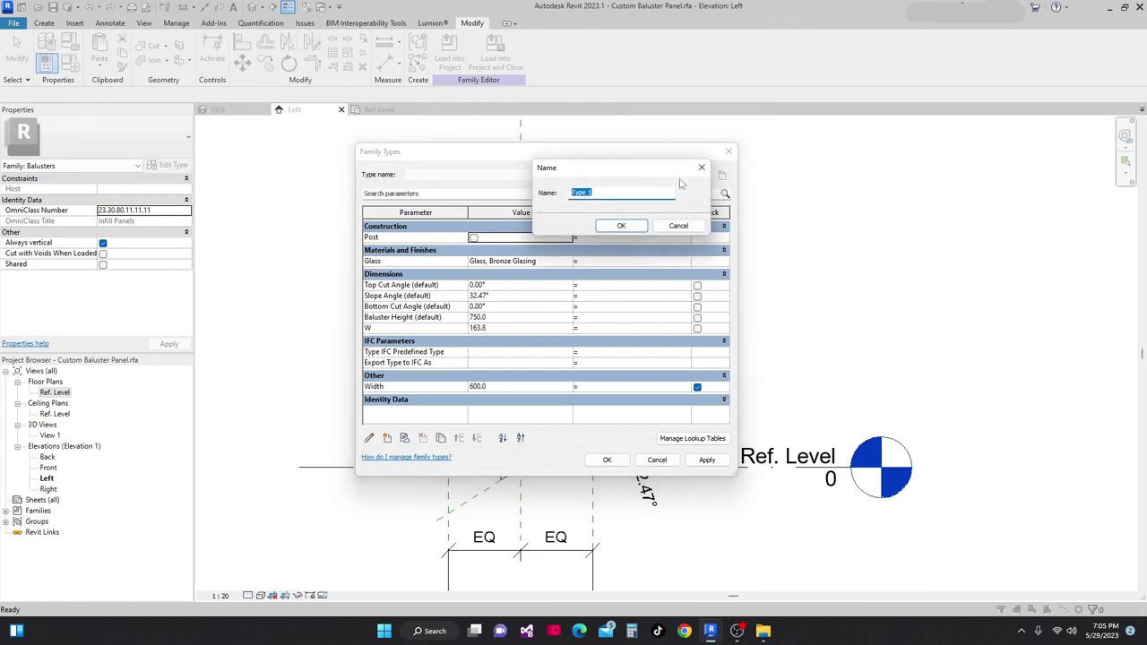
pyautogui.moveTo(591, 180); pyautogui.dragTo(521, 177)
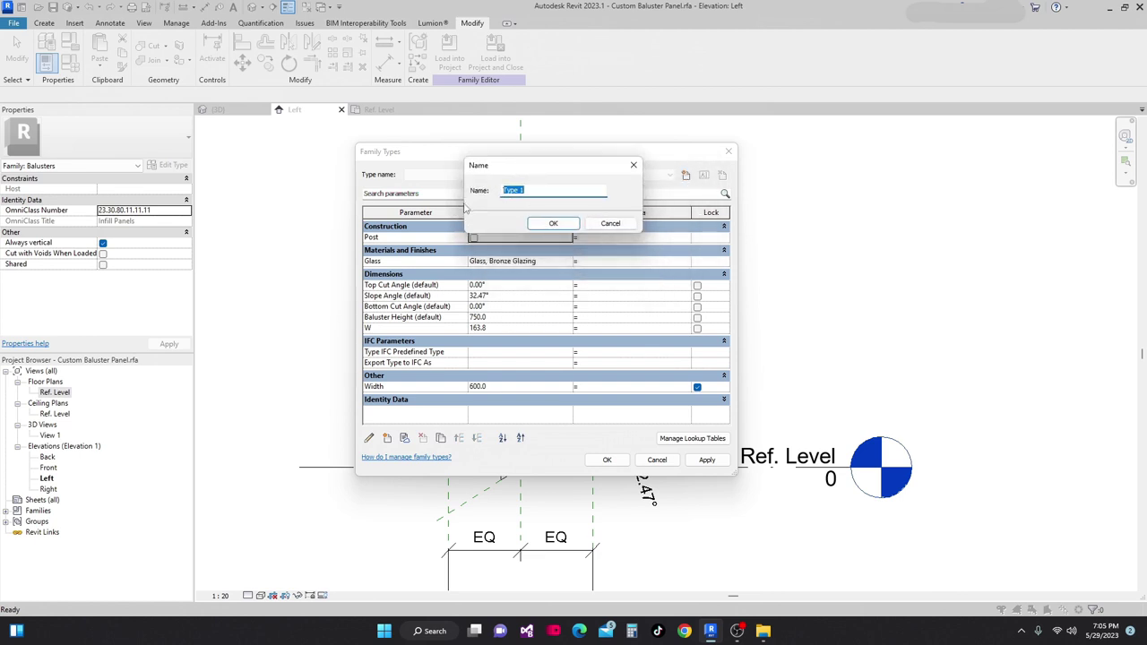
pyautogui.write('150mm')
pyautogui.click(551, 225)
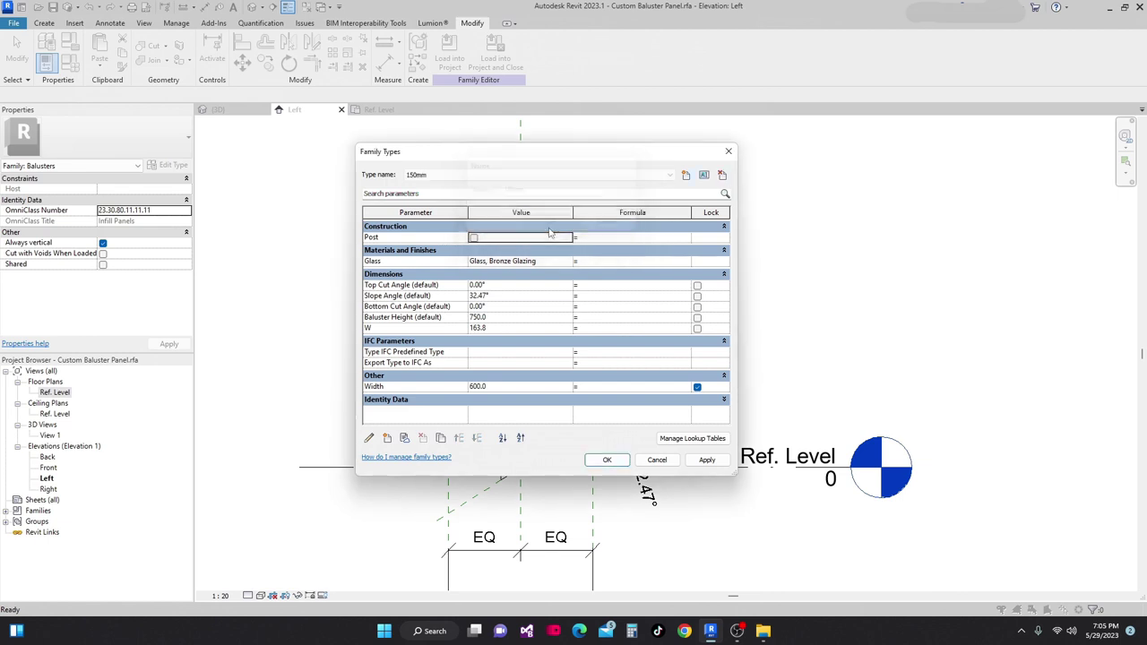
pyautogui.click(686, 176)
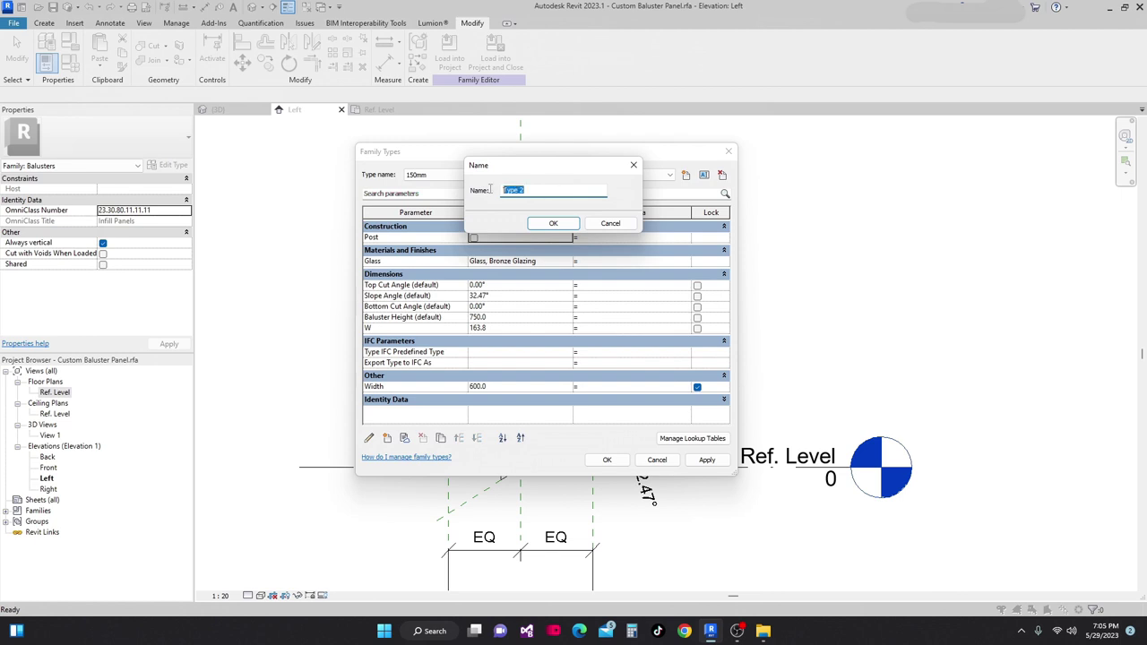
pyautogui.write('400mm')
pyautogui.click(553, 224)
pyautogui.click(686, 176)
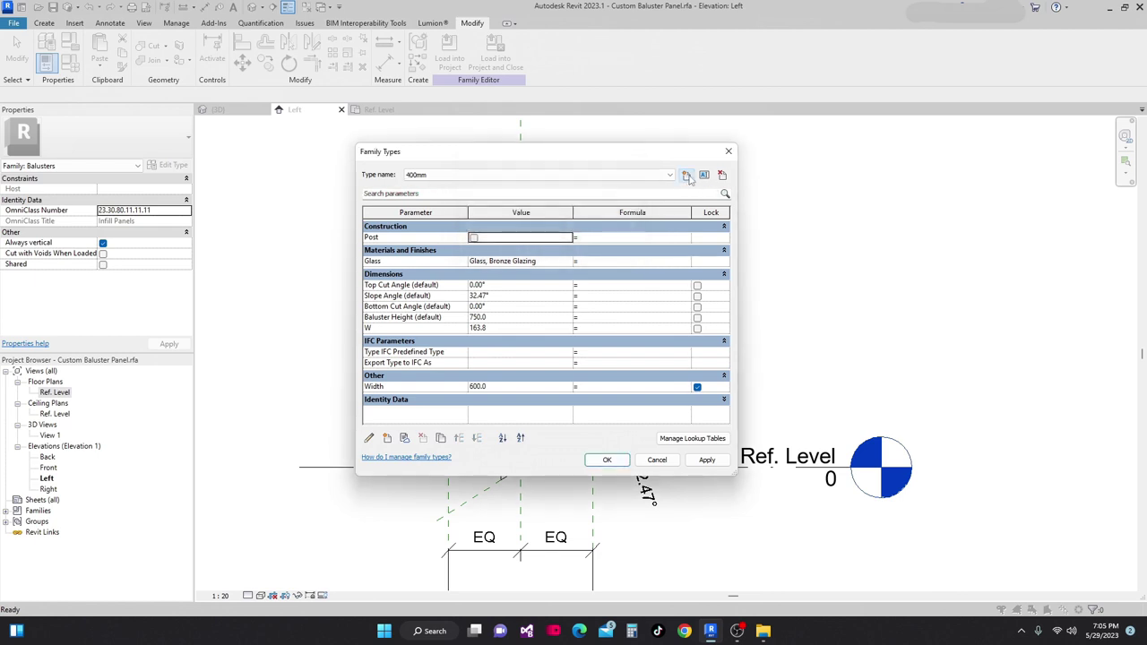
pyautogui.write('600mm')
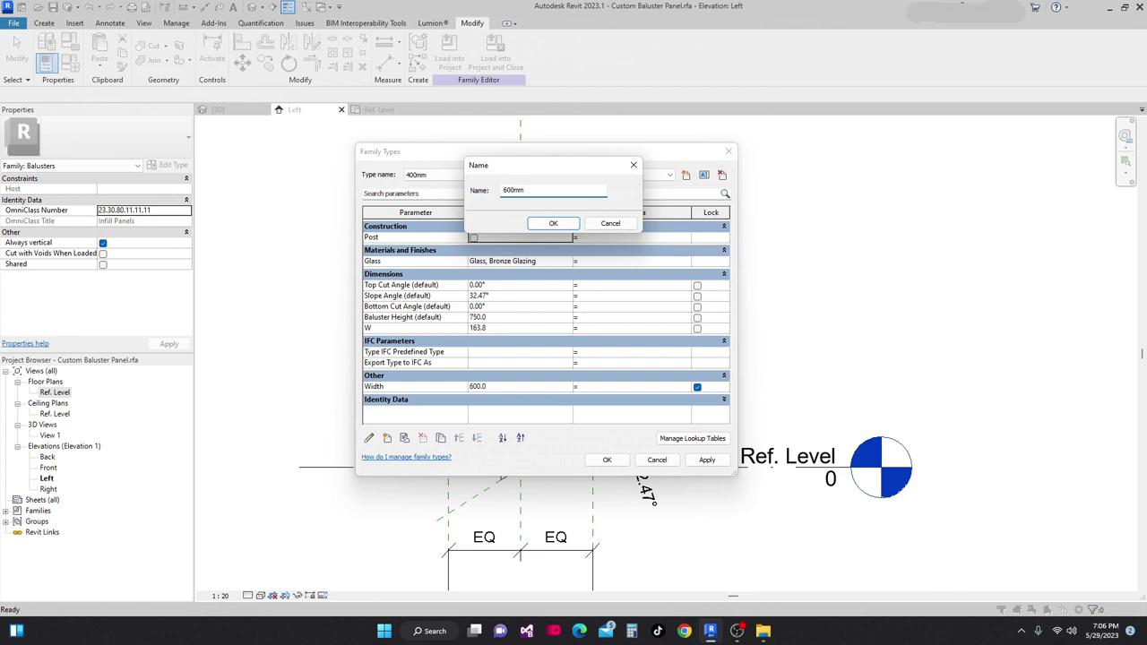
pyautogui.click(553, 224)
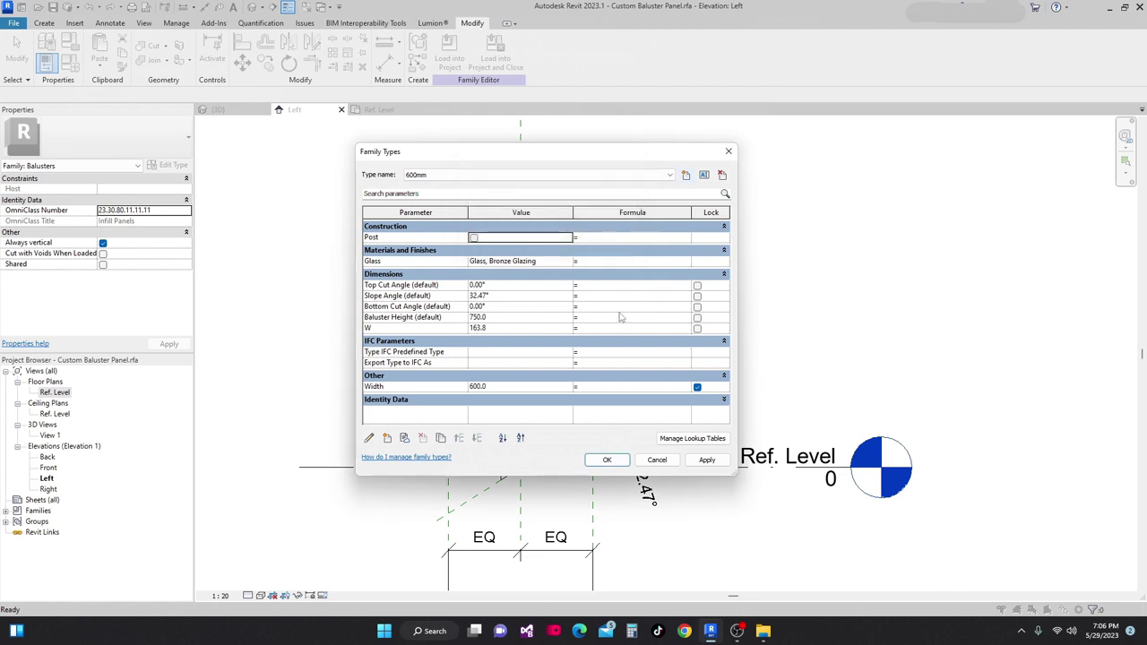
# Set W to 600 for the 600mm type and 400 for the 400mm type.
pyautogui.click(514, 328)
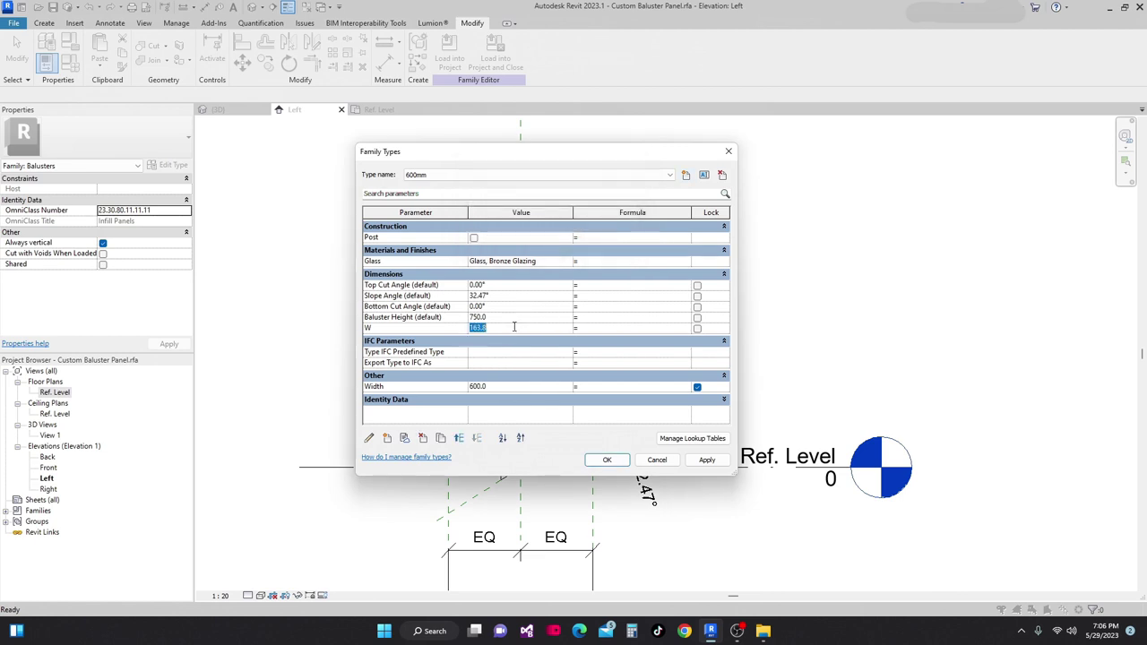
pyautogui.write('6')
pyautogui.click(710, 463)
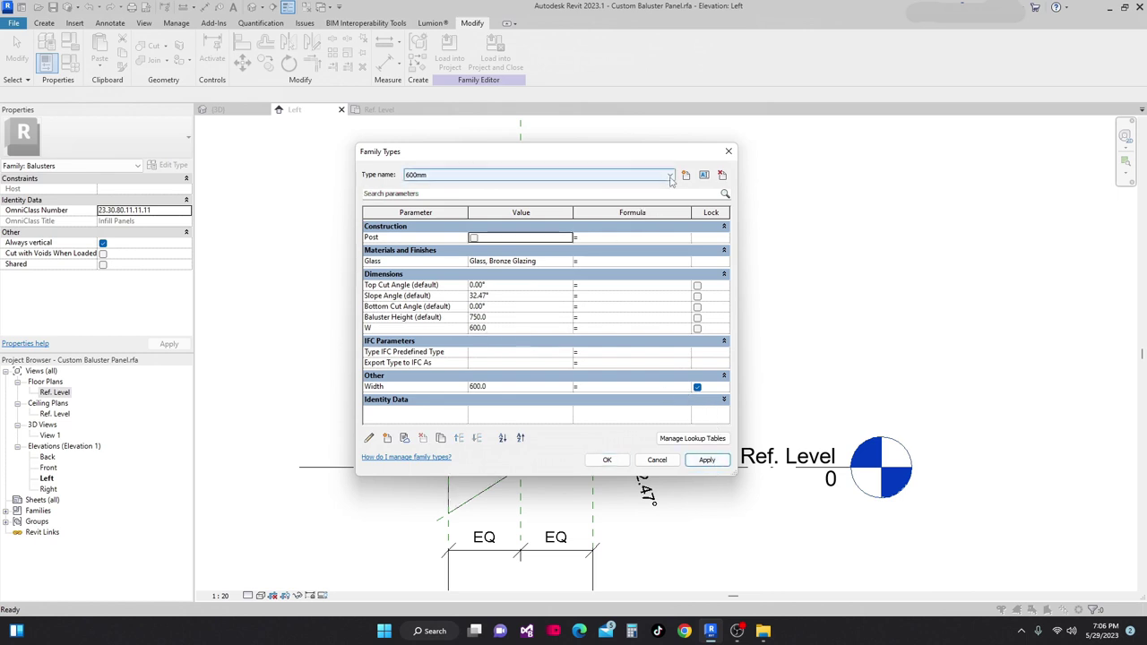
pyautogui.click(670, 175)
pyautogui.click(448, 196)
pyautogui.click(502, 328)
pyautogui.write('40')
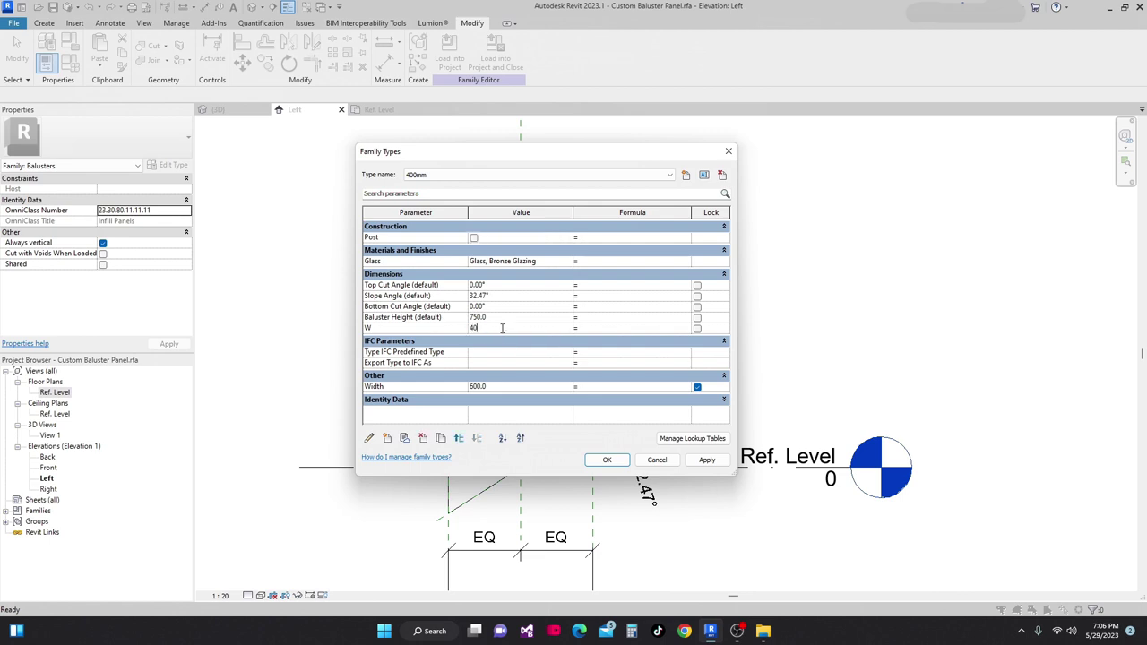
pyautogui.write('0')
pyautogui.click(707, 460)
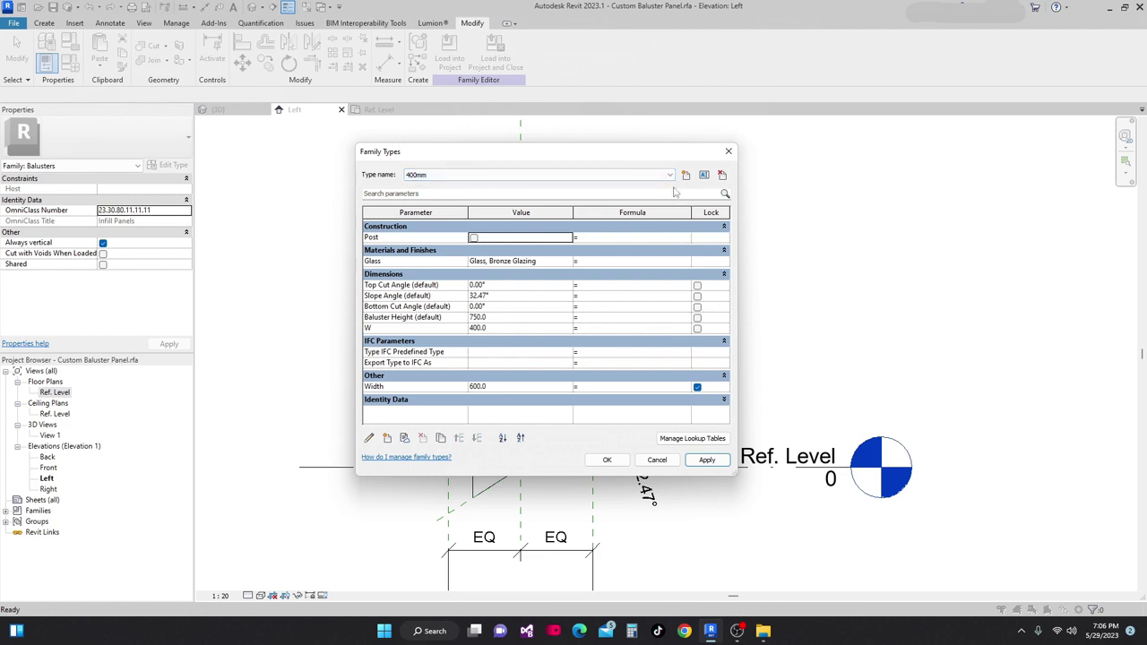
# Set W to 150 for the 150mm type and close Family Types.
pyautogui.click(671, 175)
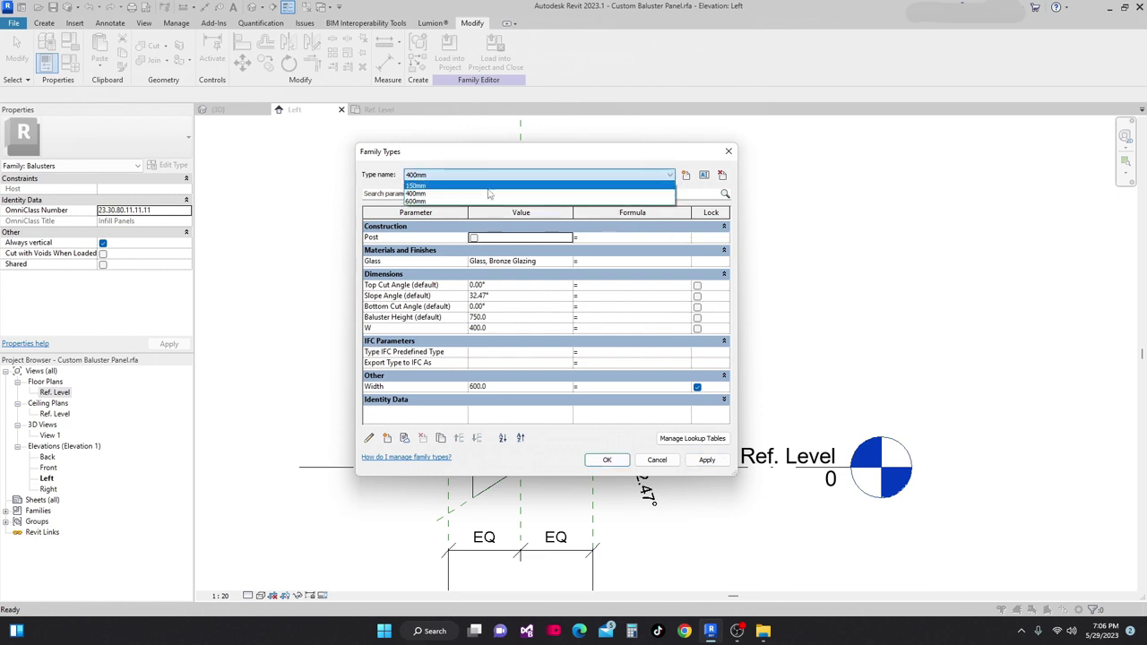
pyautogui.click(475, 186)
pyautogui.click(514, 330)
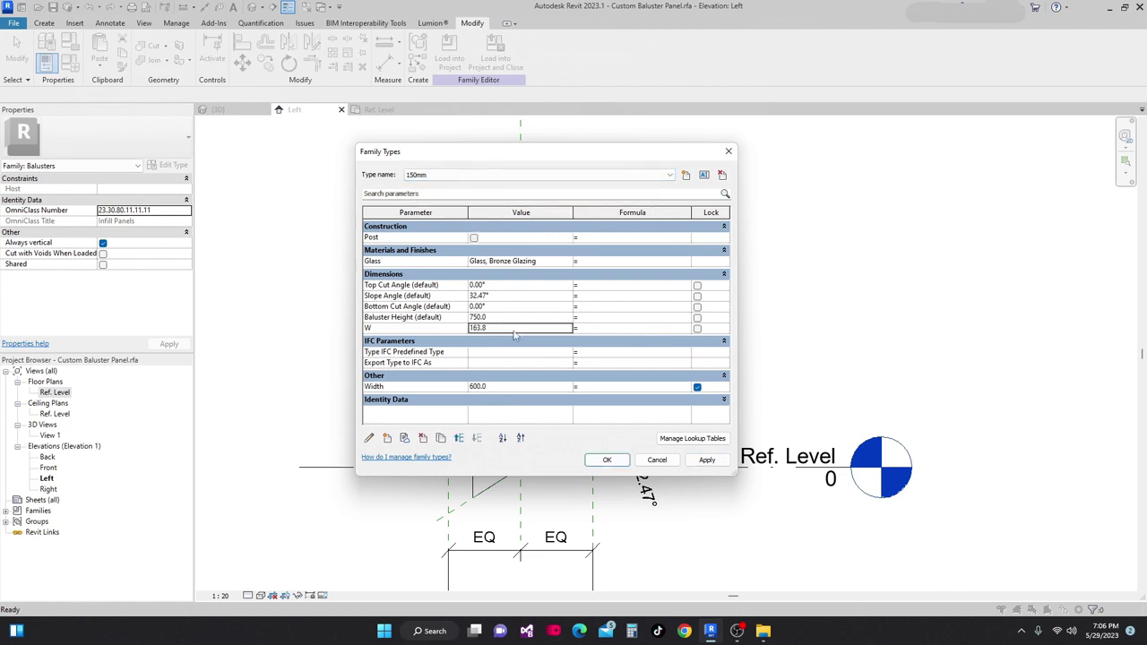
pyautogui.write('150')
pyautogui.press('Return')
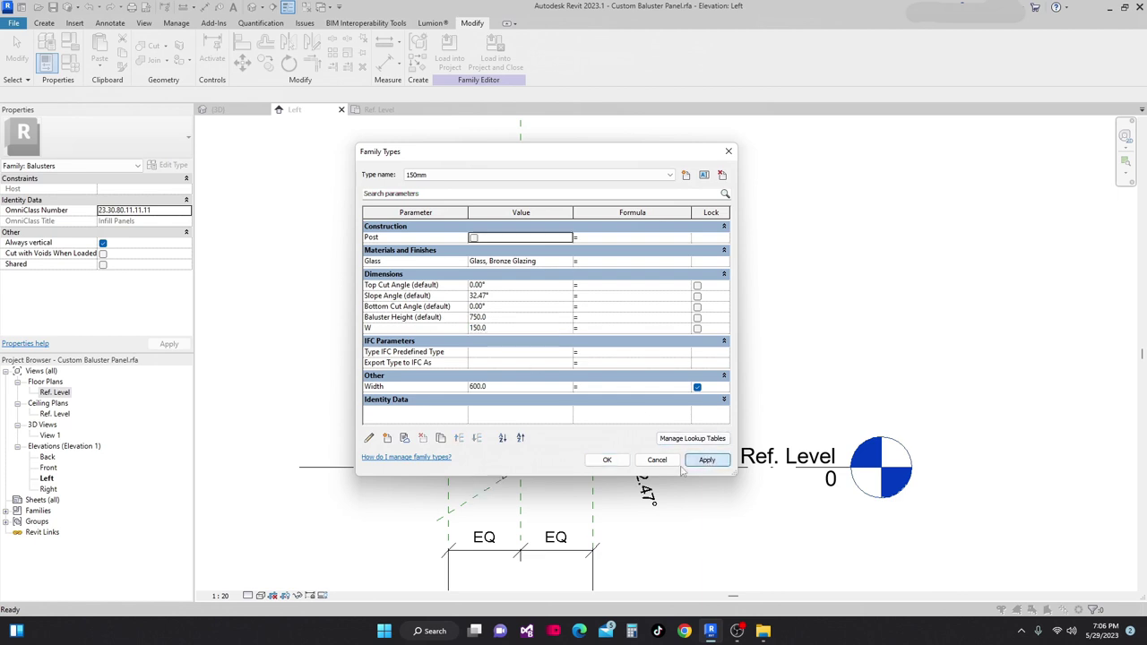
pyautogui.click(607, 460)
pyautogui.scroll(-2, 663, 376)
pyautogui.click(663, 390)
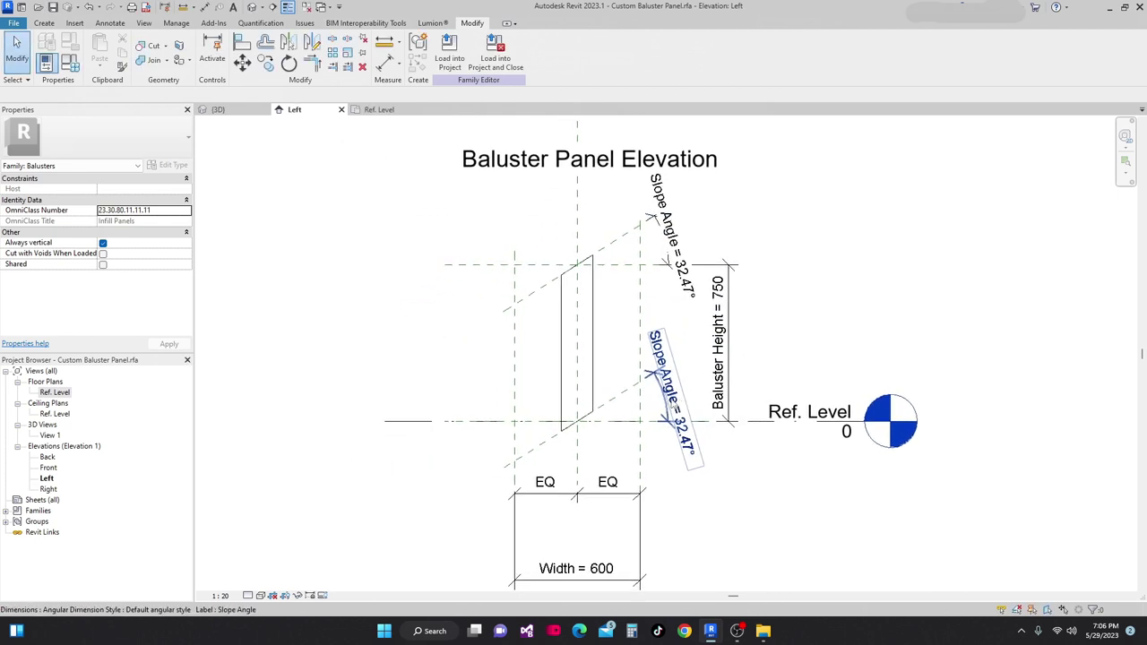
# Reopen Family Types and apply the 600mm type to preview its panel width.
pyautogui.press('Escape')
pyautogui.scroll(1, 356, 135)
pyautogui.scroll(-2, 404, 161)
pyautogui.scroll(1, 452, 178)
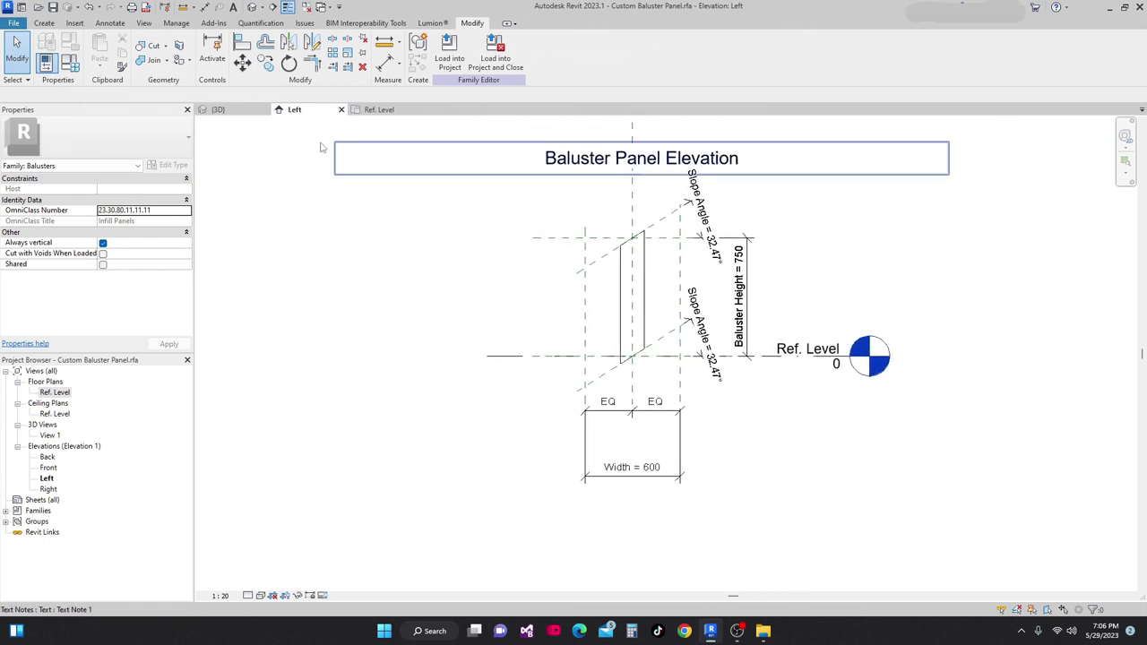
pyautogui.click(70, 62)
pyautogui.moveTo(525, 144); pyautogui.dragTo(191, 125)
pyautogui.click(328, 157)
pyautogui.click(110, 184)
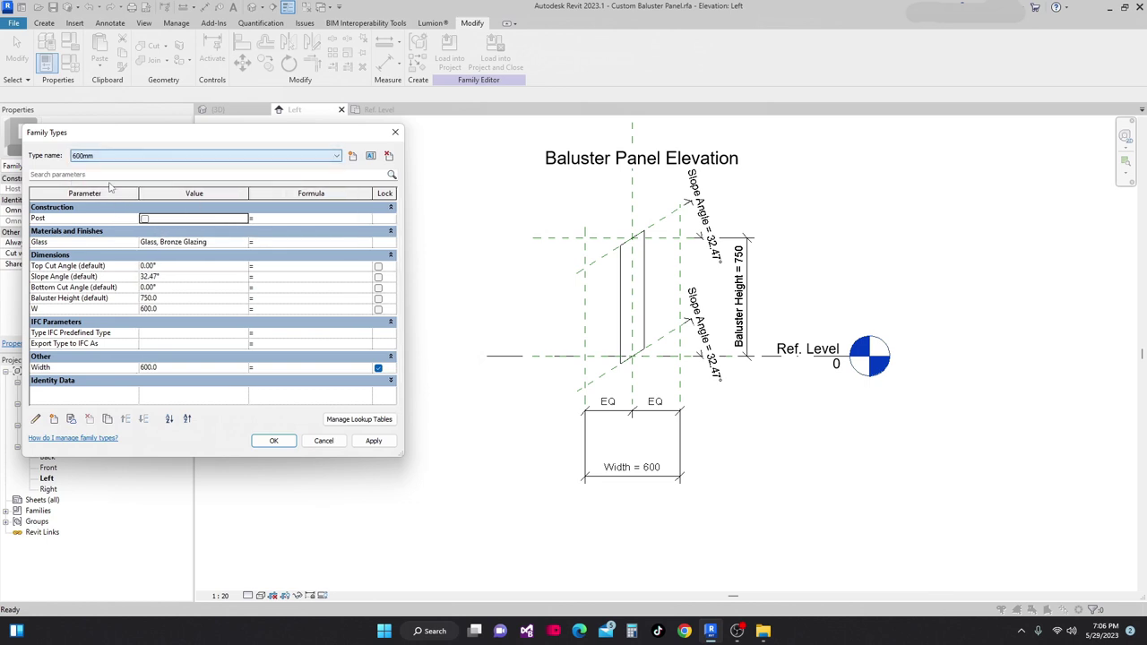
pyautogui.click(383, 443)
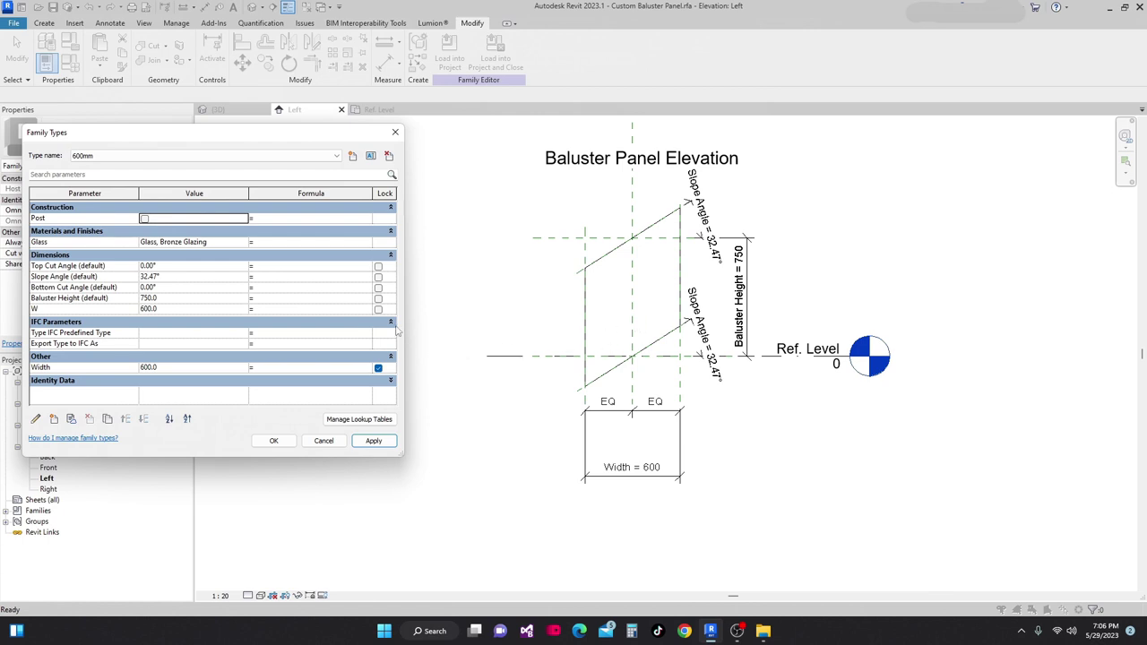
# Preview the 400mm type, leave 150mm applied, and load the family into the stair project.
pyautogui.click(337, 156)
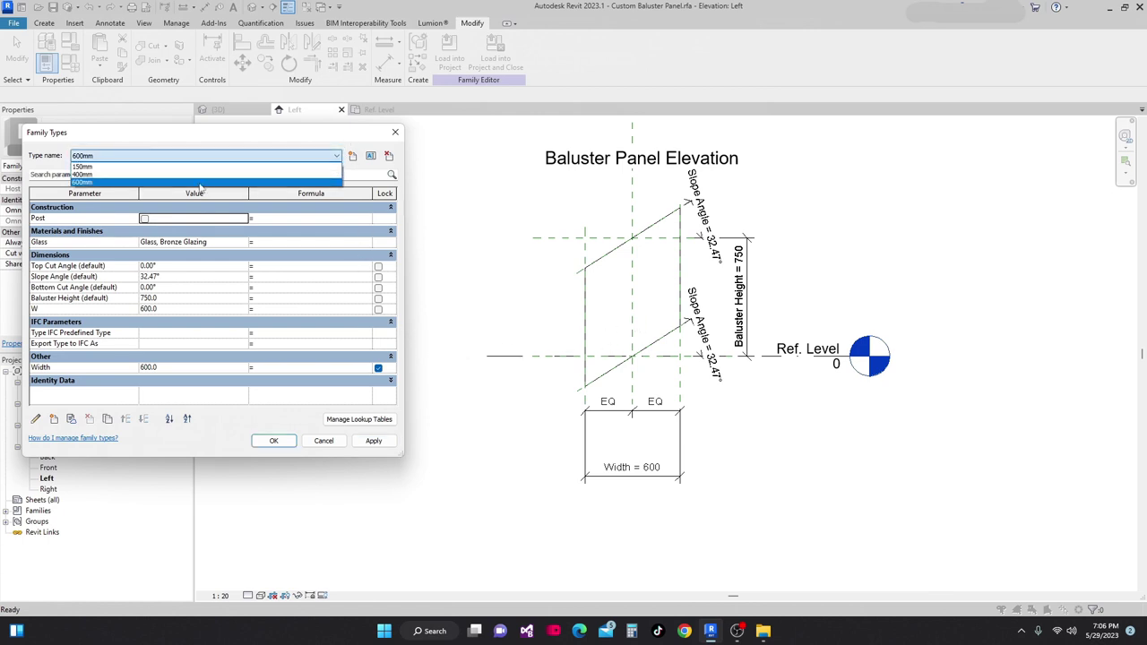
pyautogui.click(296, 173)
pyautogui.click(374, 440)
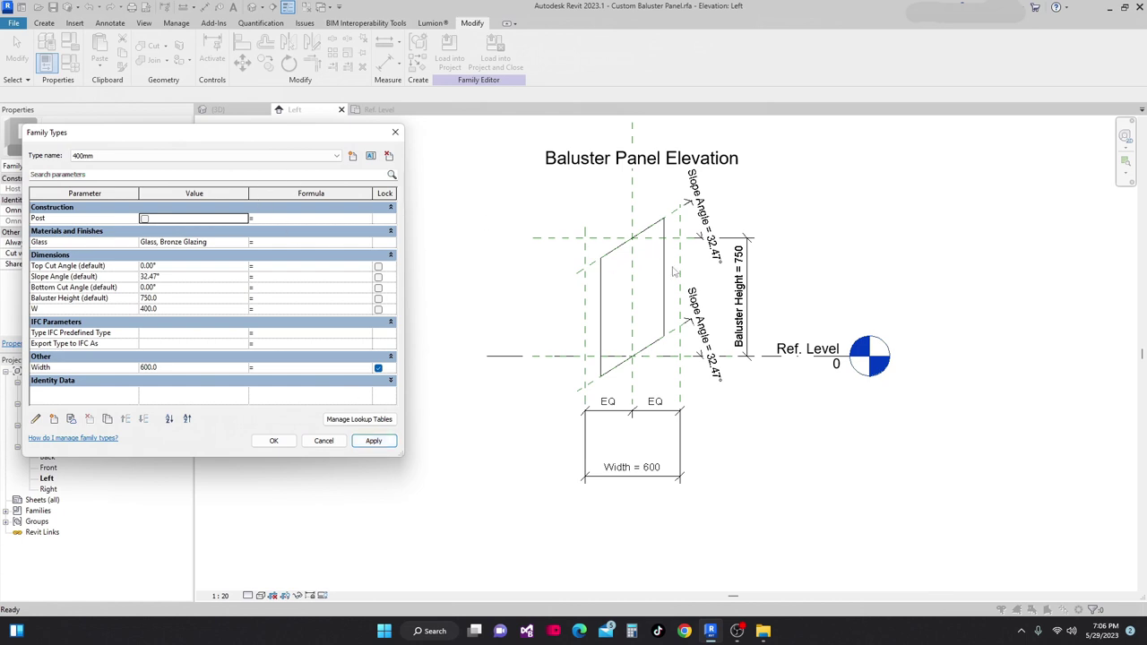
pyautogui.click(336, 156)
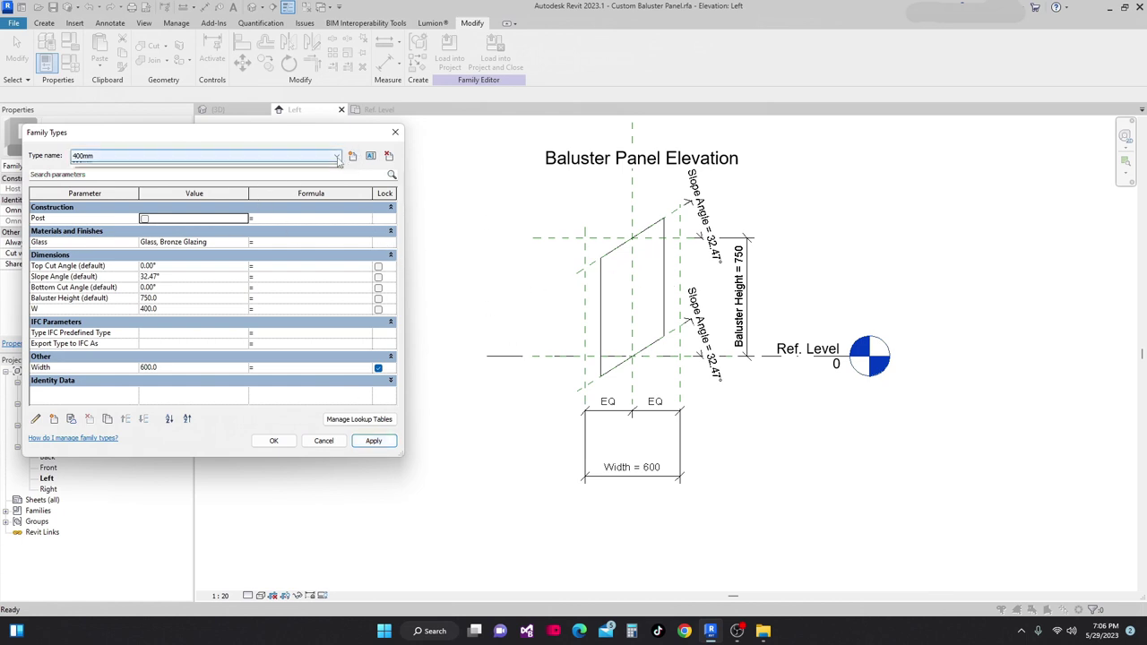
pyautogui.click(217, 167)
pyautogui.click(374, 440)
pyautogui.click(292, 445)
pyautogui.moveTo(287, 448)
pyautogui.mouseDown(button='middle')
pyautogui.moveTo(325, 417)
pyautogui.moveTo(315, 416)
pyautogui.mouseUp(button='middle')
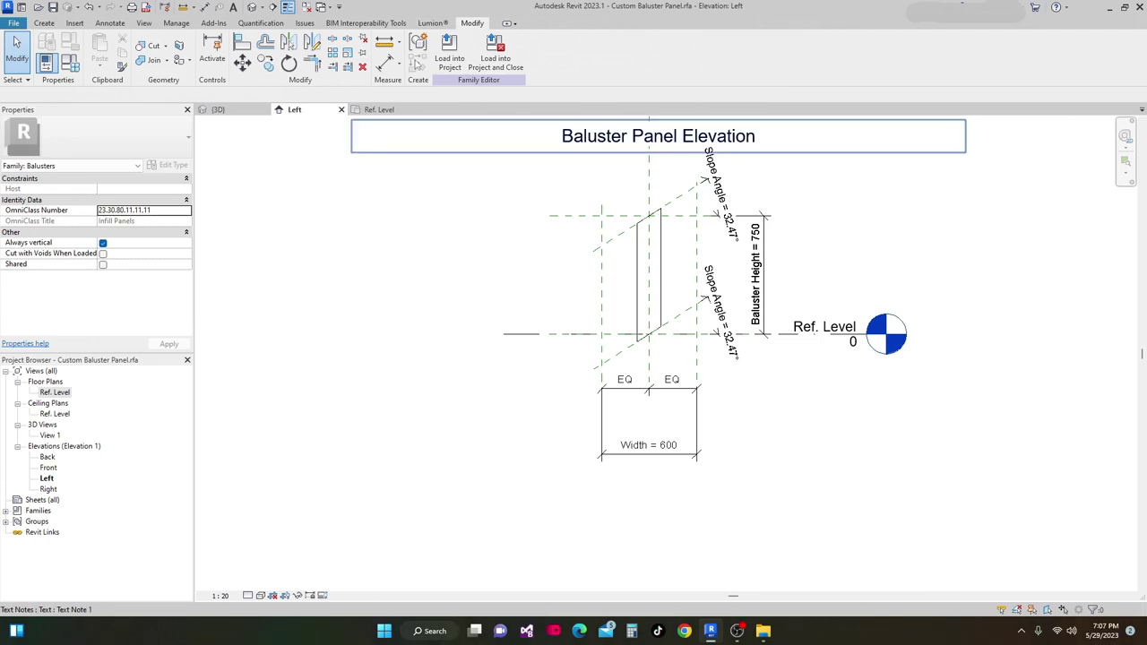
pyautogui.click(450, 67)
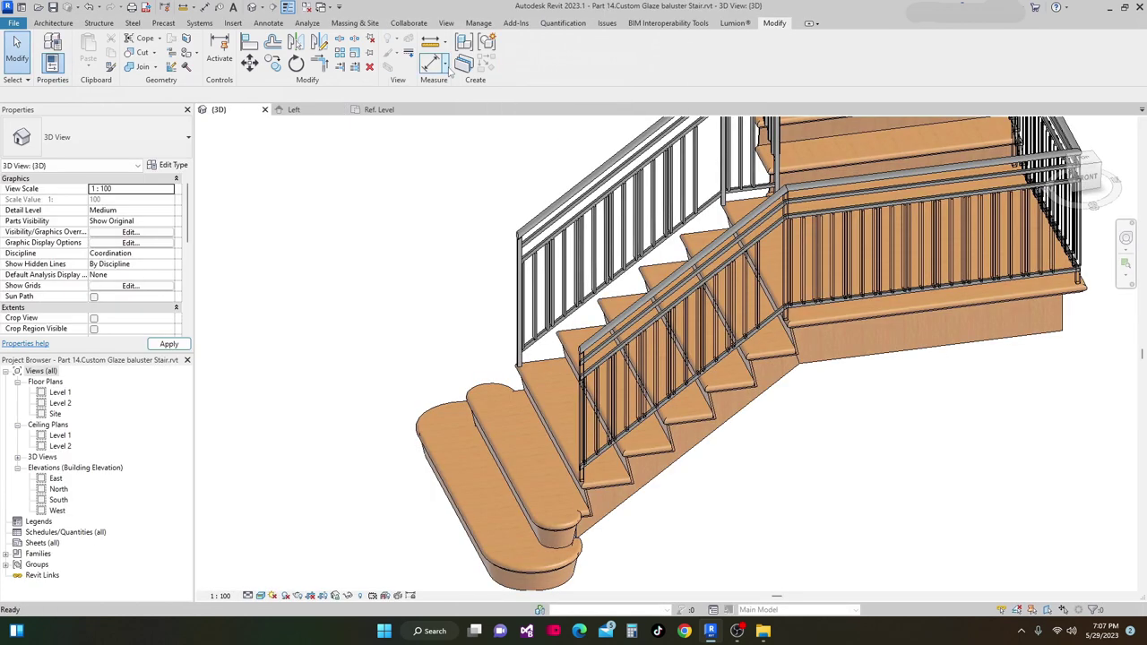
# Select the Rev Stair railing in 3D and open its baluster placement type settings.
pyautogui.keyDown('shift'); pyautogui.moveTo(523, 327); pyautogui.dragTo(585, 324, button='middle'); pyautogui.keyUp('shift')
pyautogui.click(584, 325)
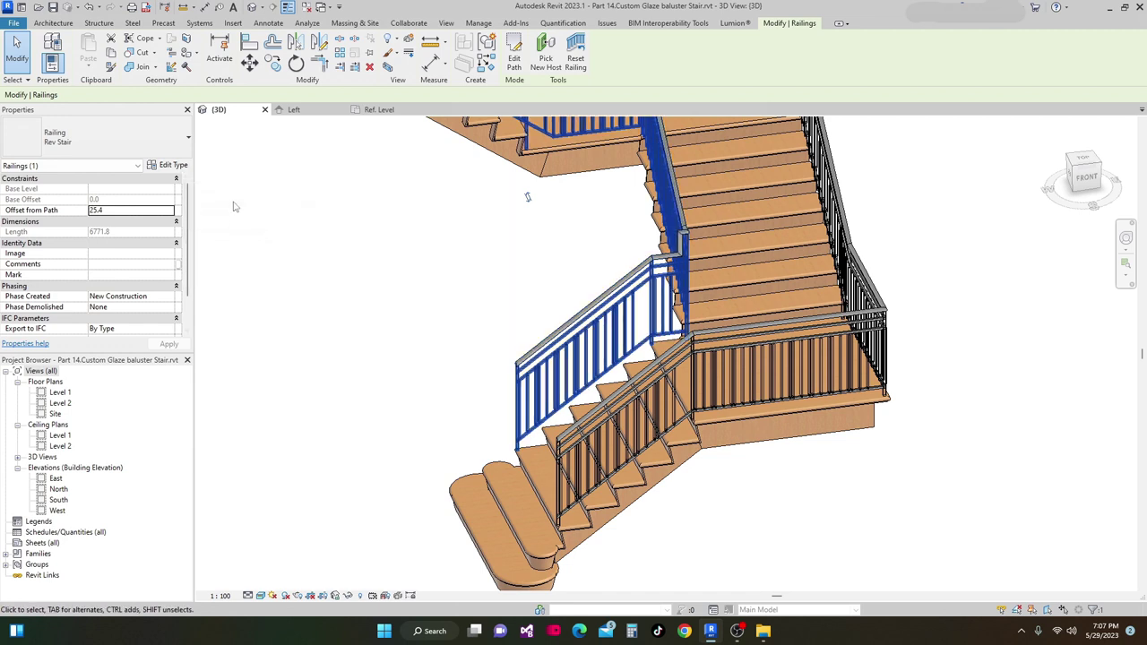
pyautogui.click(174, 164)
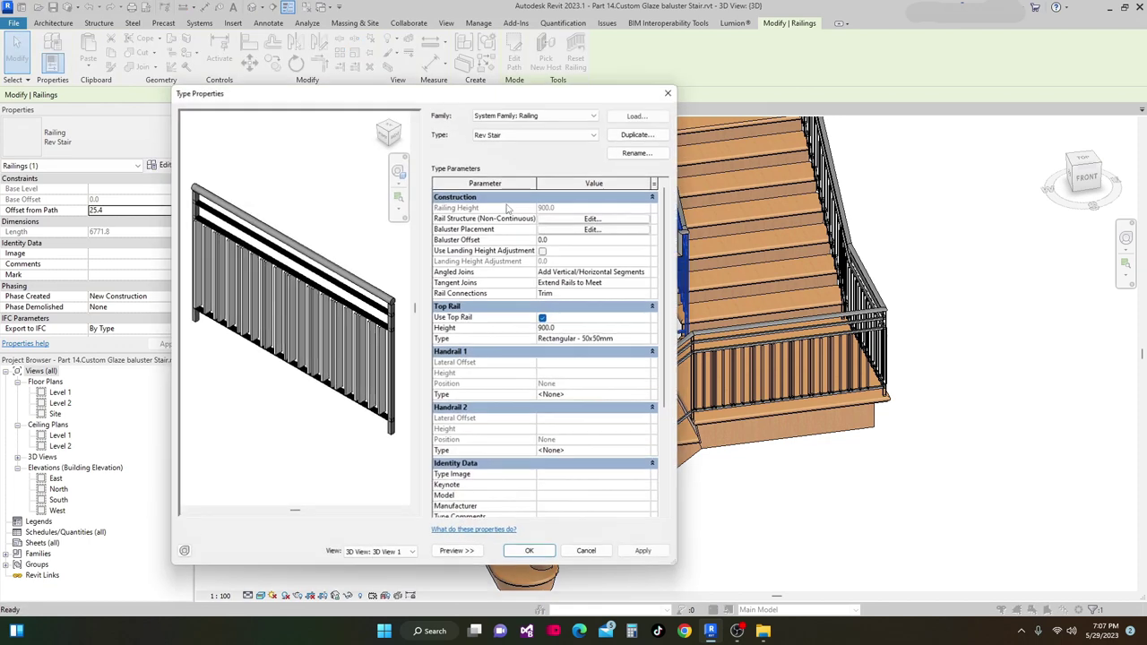
pyautogui.click(593, 230)
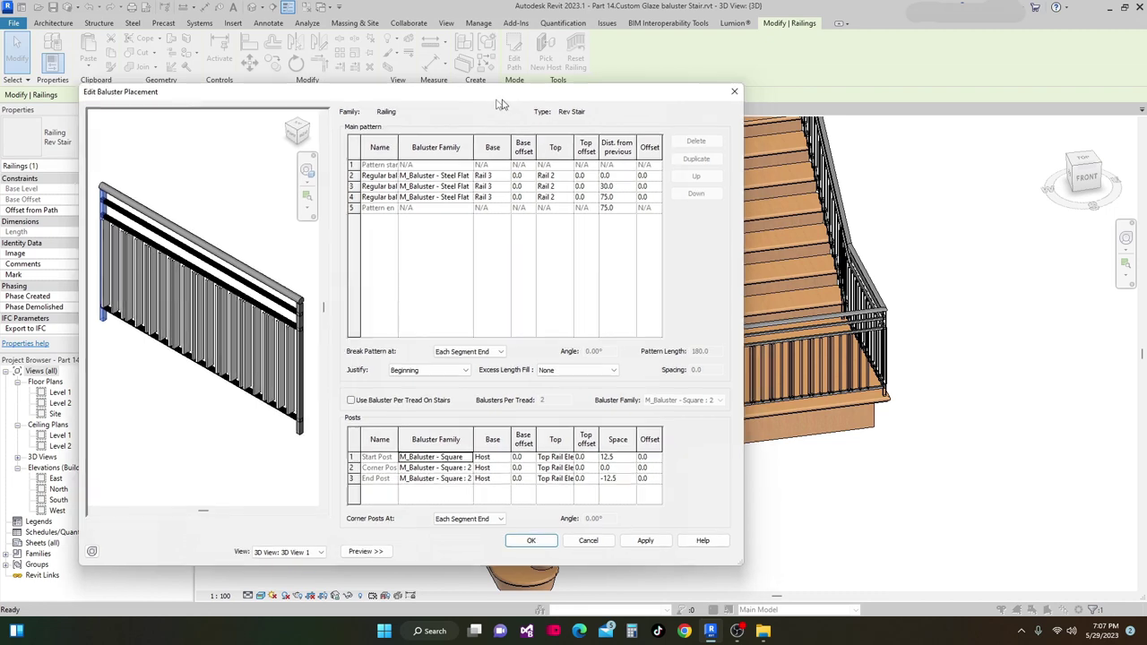
# Set row 4's baluster family to Custom Baluster Panel : 150mm and apply to the railing type.
pyautogui.click(411, 205)
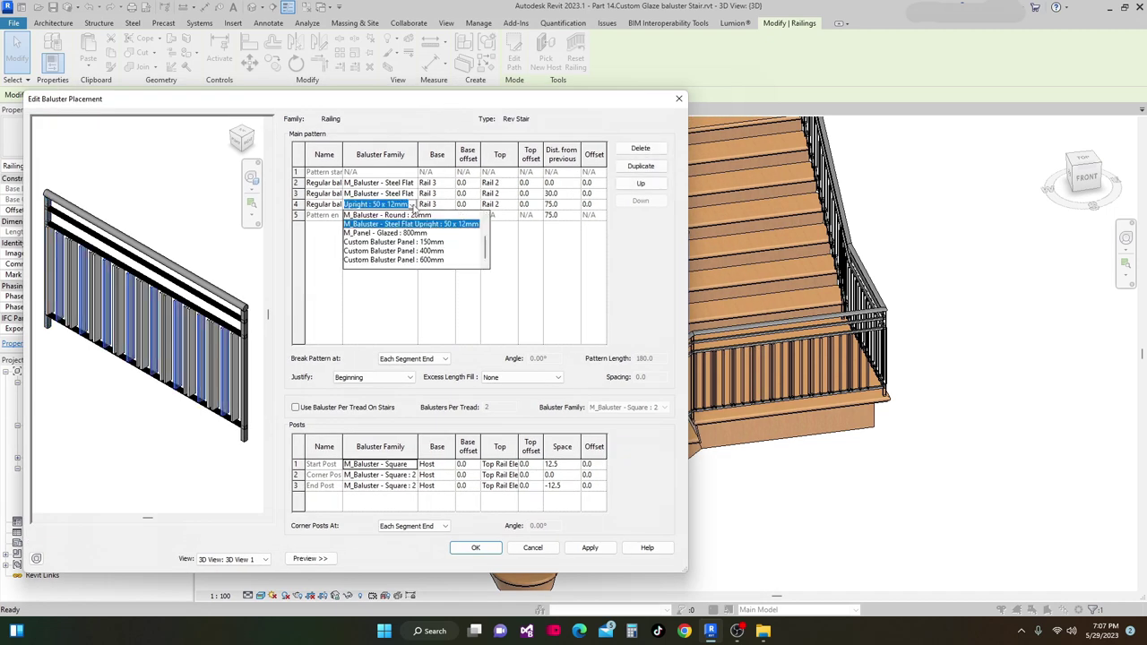
pyautogui.click(393, 101)
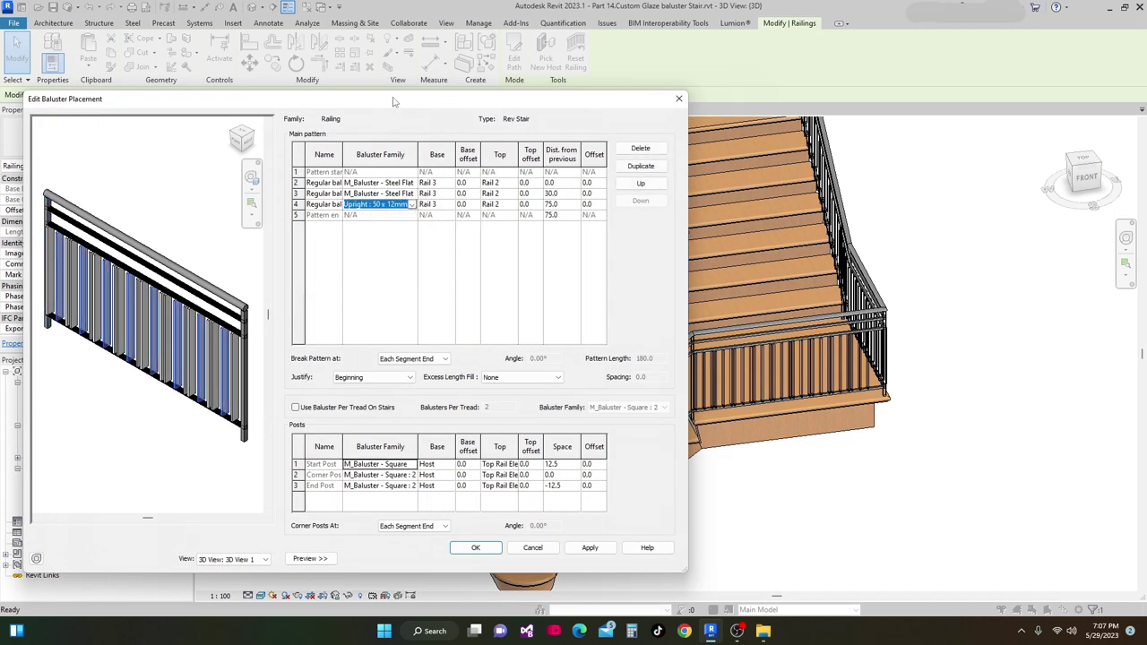
pyautogui.click(412, 205)
pyautogui.moveTo(485, 235); pyautogui.dragTo(487, 262)
pyautogui.scroll(-1, 486, 253)
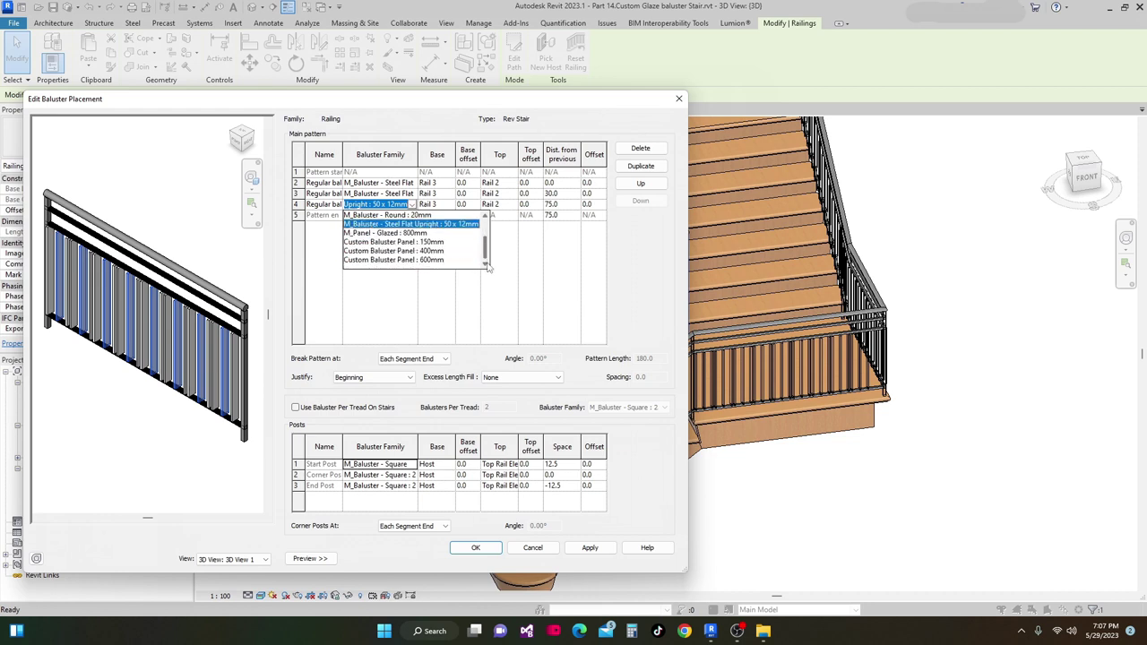
pyautogui.click(374, 243)
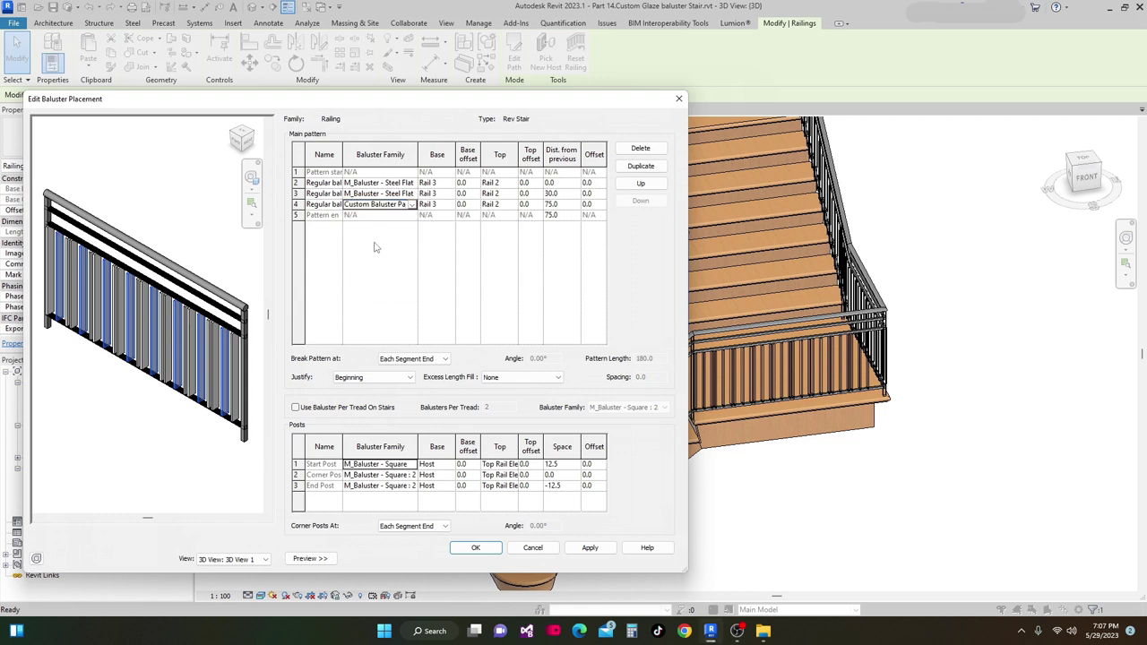
pyautogui.click(603, 548)
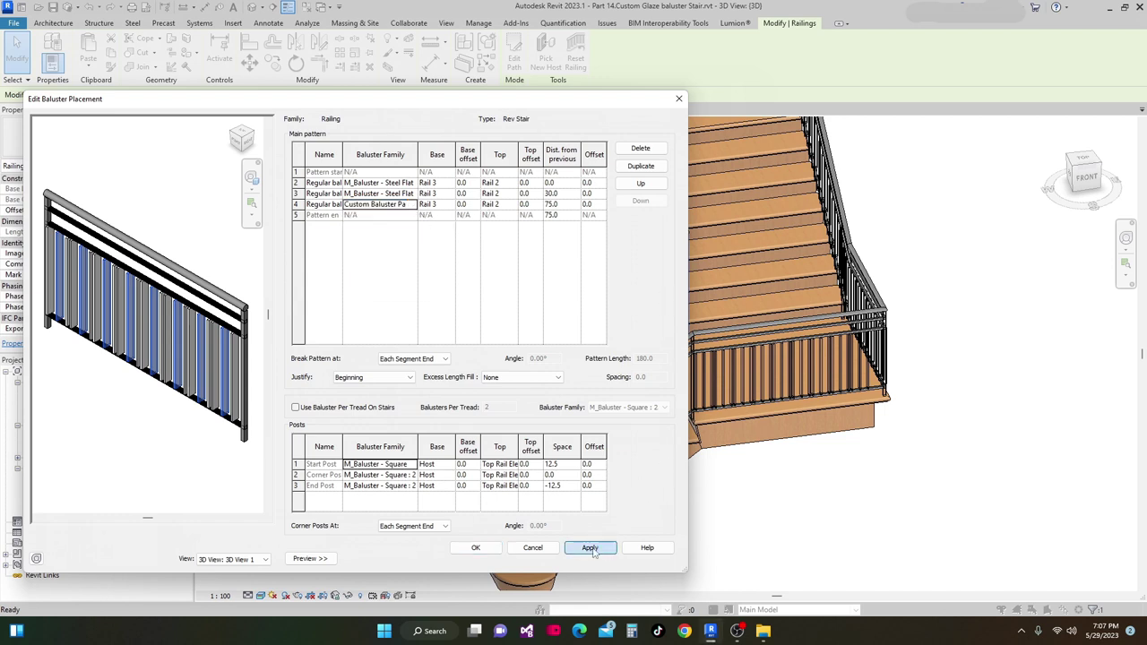
pyautogui.click(495, 548)
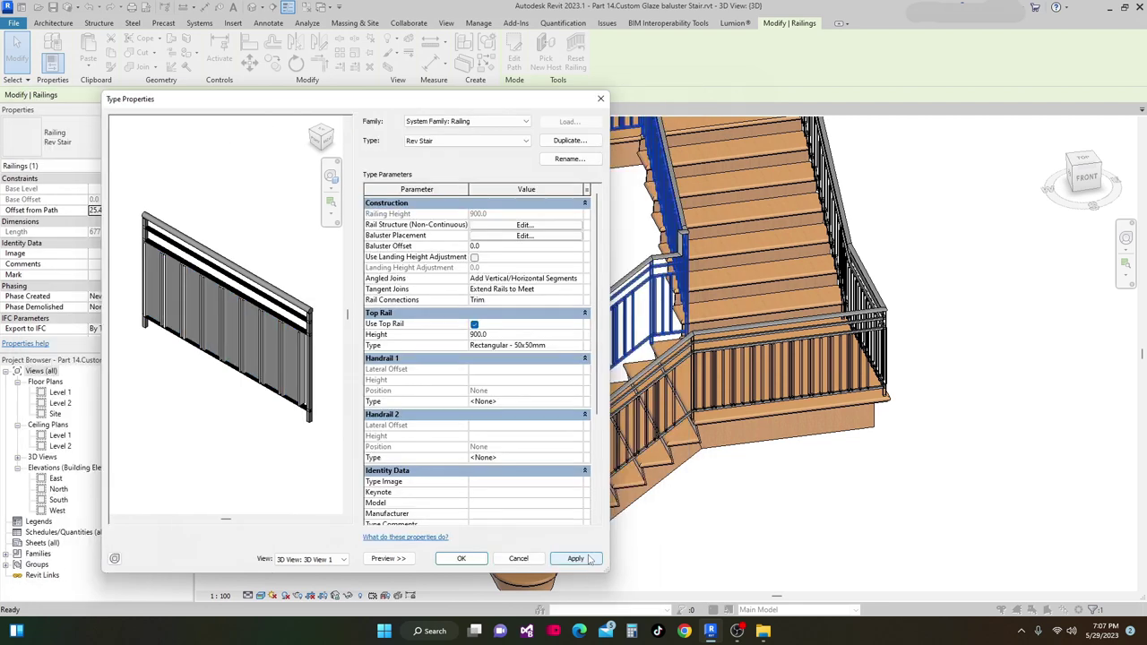
pyautogui.click(578, 559)
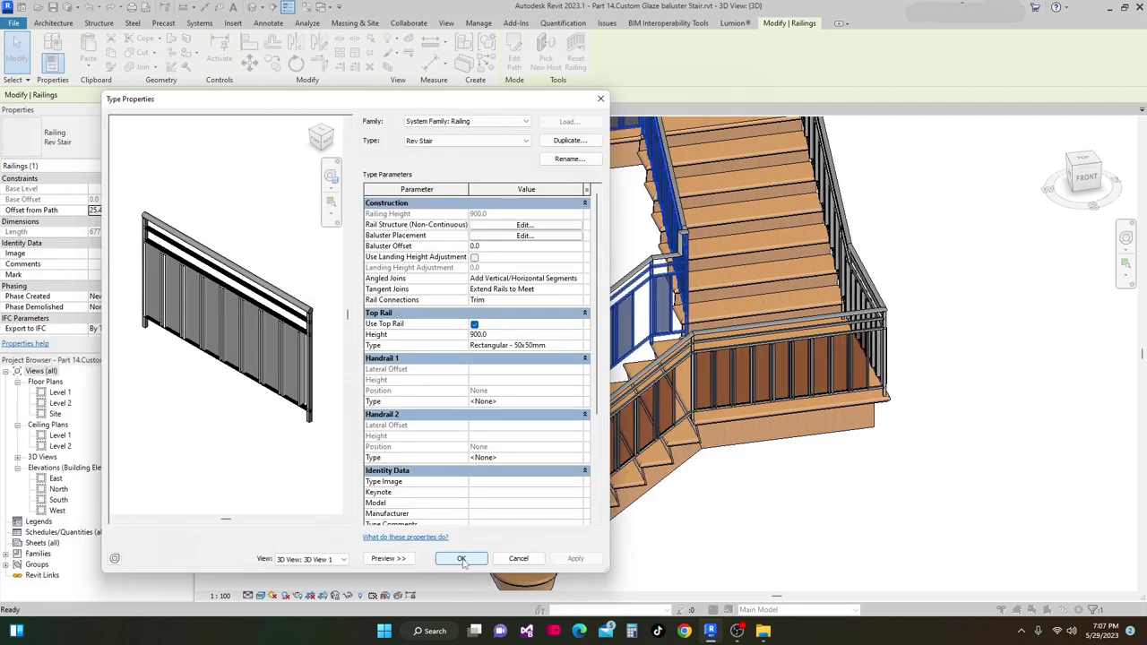
pyautogui.click(461, 559)
pyautogui.keyDown('shift'); pyautogui.moveTo(525, 192); pyautogui.dragTo(611, 505, button='middle'); pyautogui.keyUp('shift')
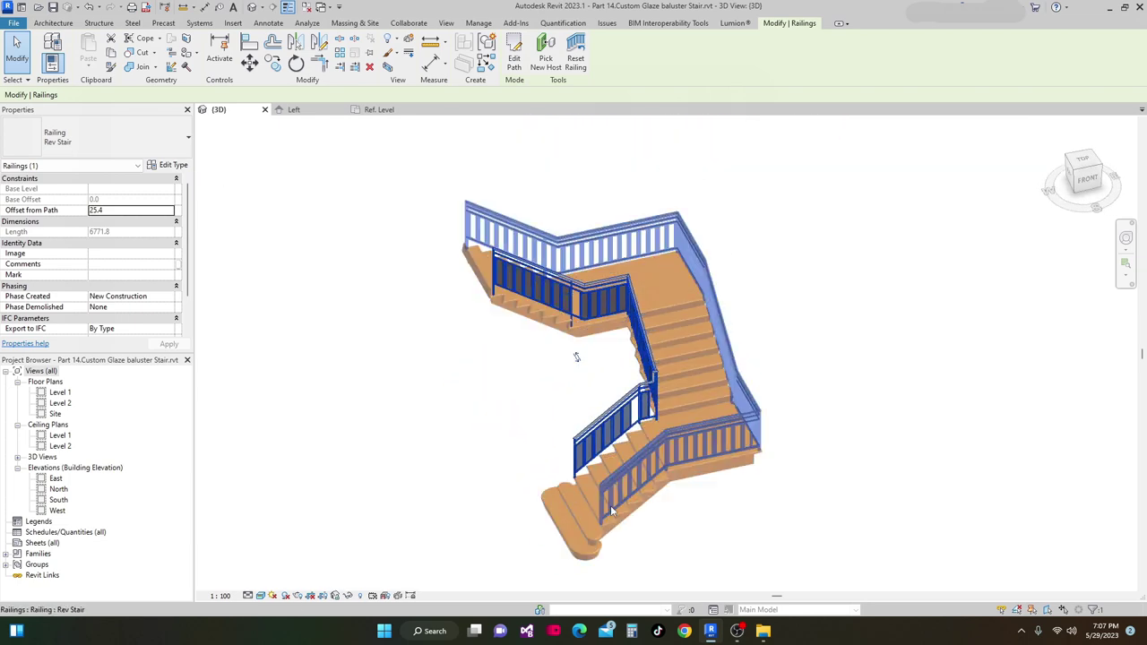
# Delete all the stair railings, then switch to the Level 1 floor plan.
pyautogui.press('Delete')
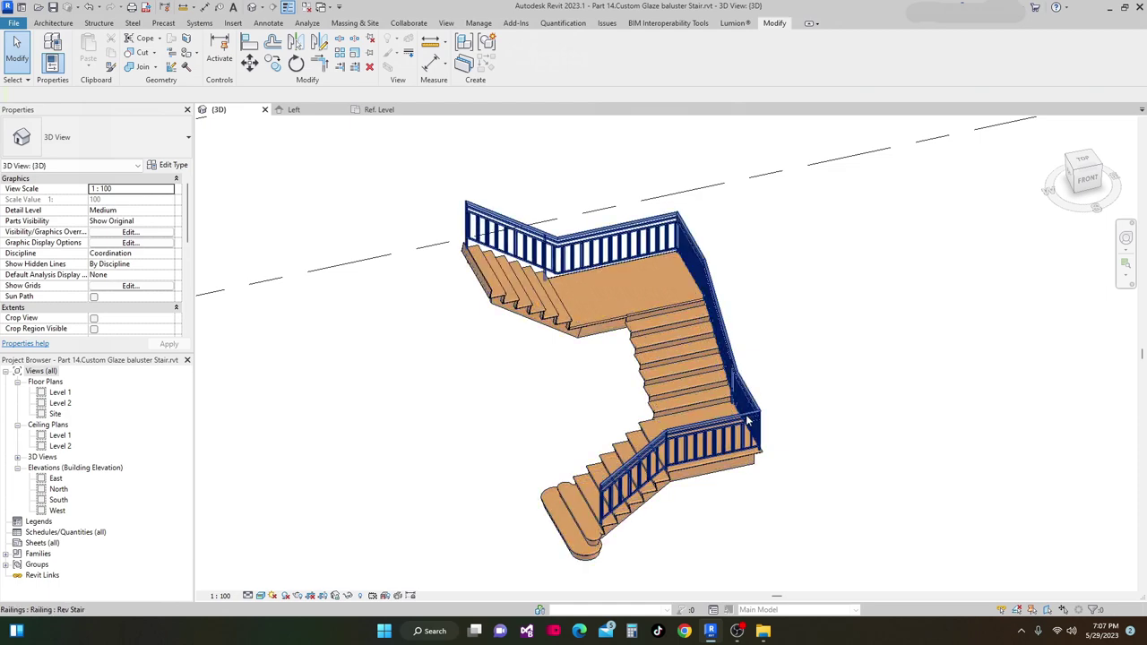
pyautogui.click(749, 421)
pyautogui.press('Delete')
pyautogui.keyDown('shift'); pyautogui.moveTo(748, 421); pyautogui.dragTo(627, 351, button='middle'); pyautogui.keyUp('shift')
pyautogui.click(618, 355)
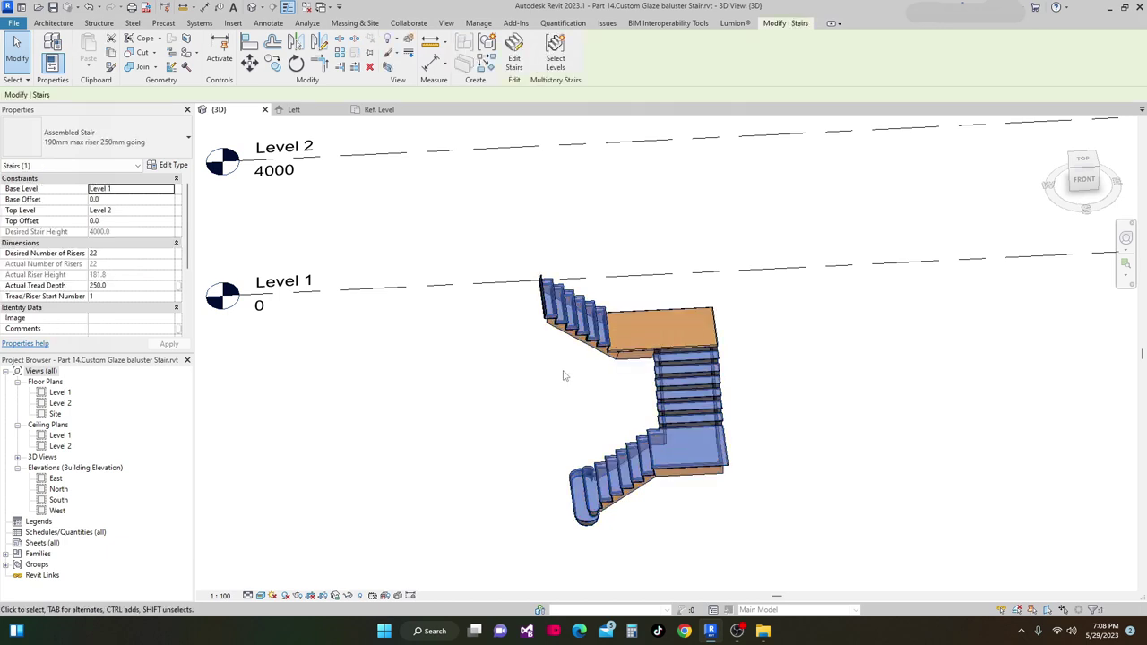
pyautogui.keyDown('shift'); pyautogui.moveTo(269, 148); pyautogui.dragTo(252, 127, button='middle'); pyautogui.keyUp('shift')
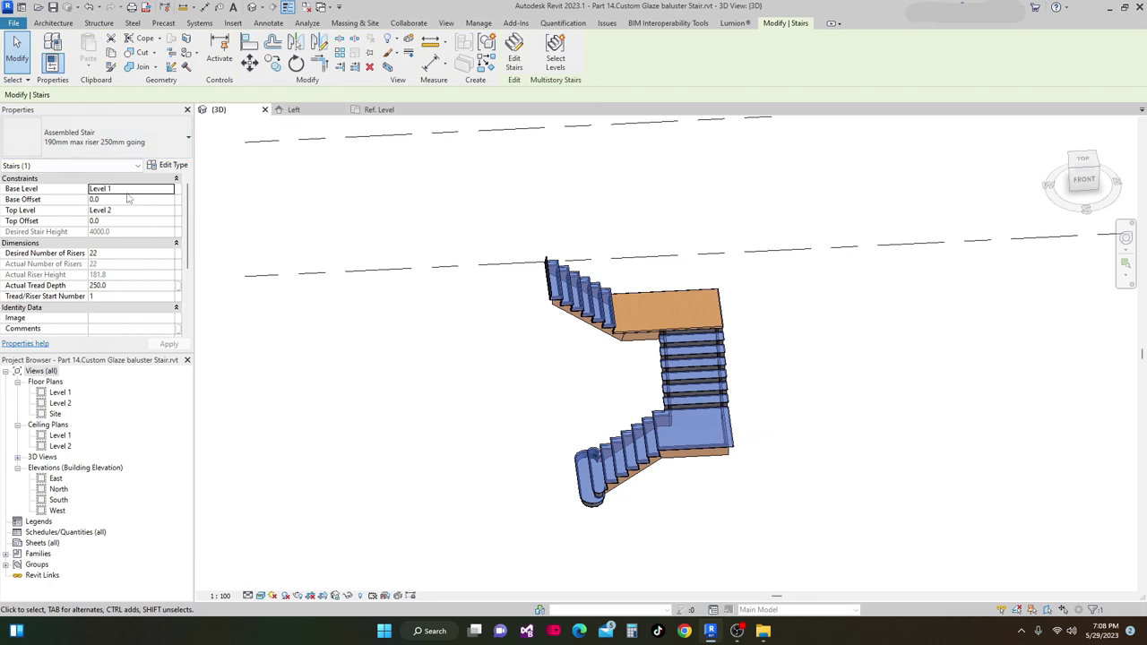
pyautogui.doubleClick(59, 394)
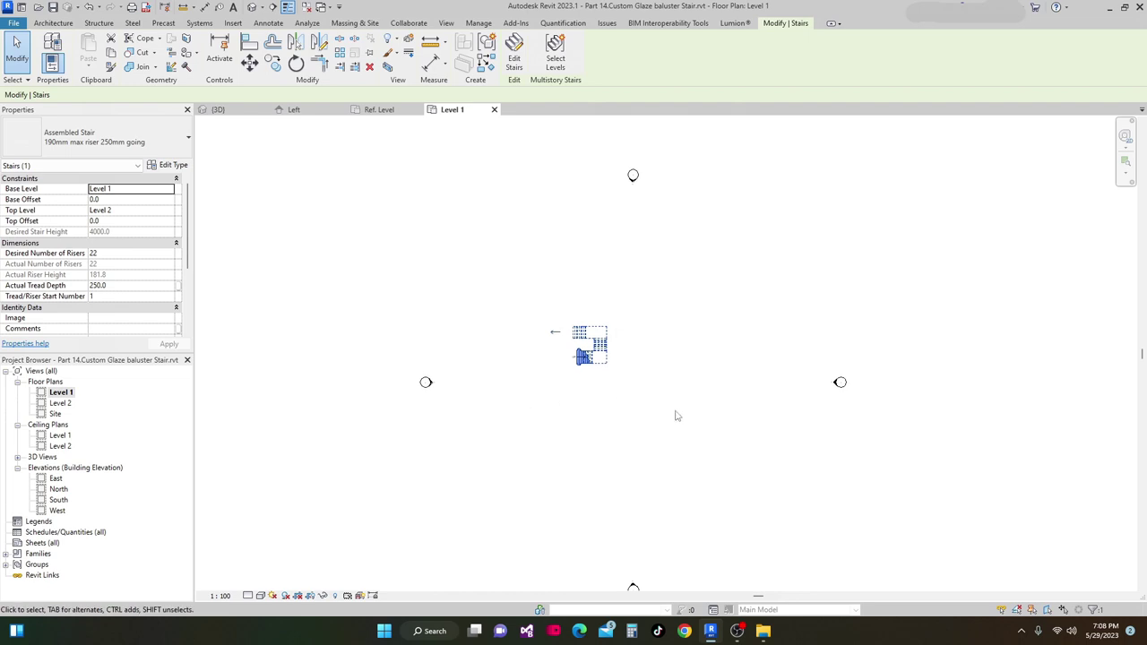
# Zoom in on the stair in Level 1 and start a Railing Sketch Path.
pyautogui.click(674, 416)
pyautogui.scroll(3, 587, 324)
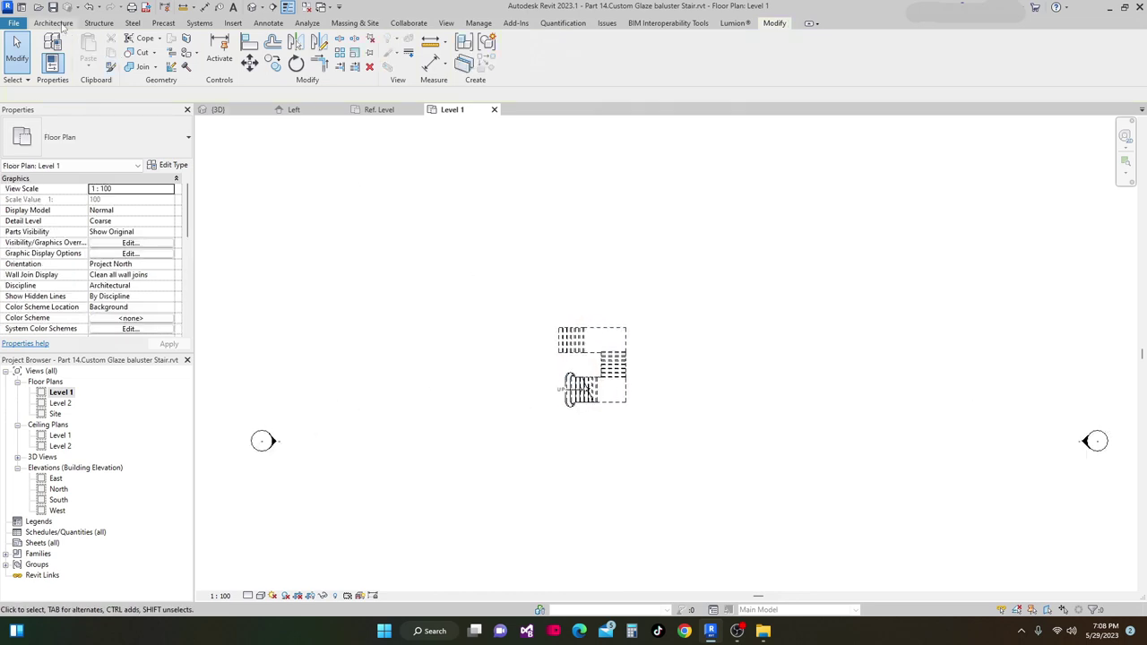
pyautogui.click(59, 24)
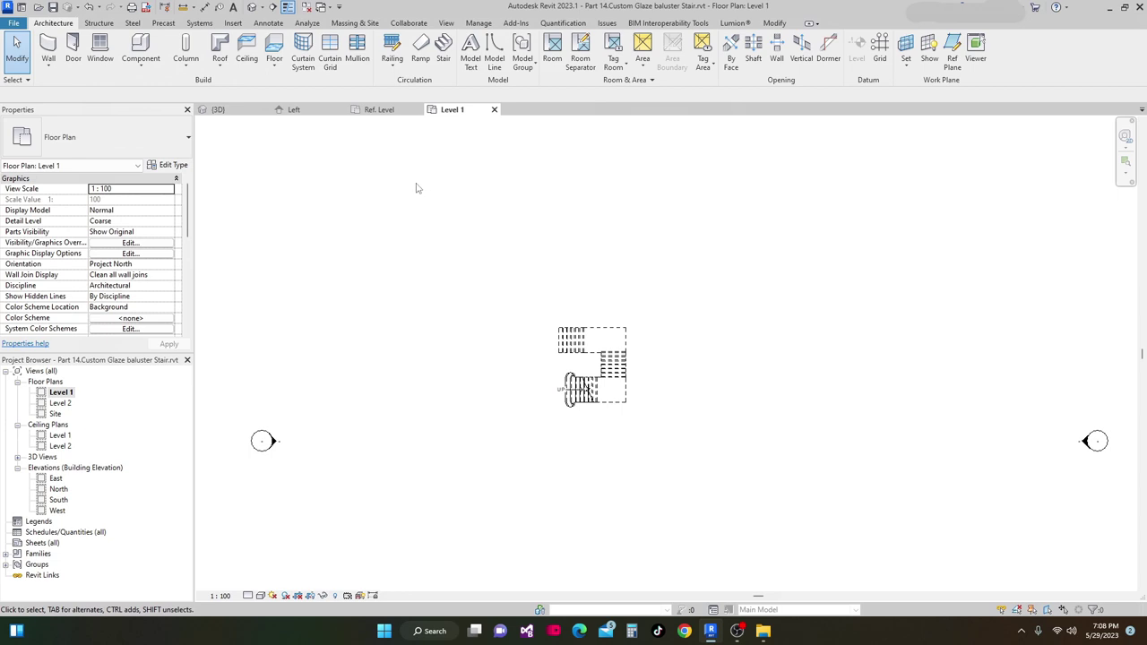
pyautogui.moveTo(515, 240); pyautogui.dragTo(507, 216, button='middle')
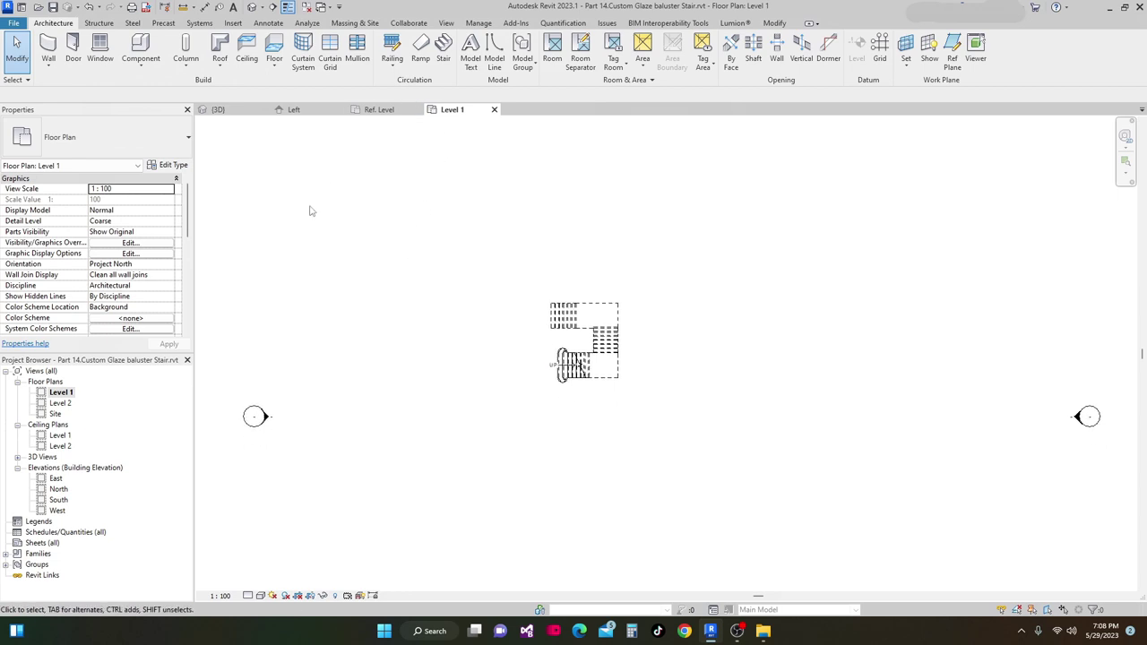
pyautogui.scroll(5, 582, 363)
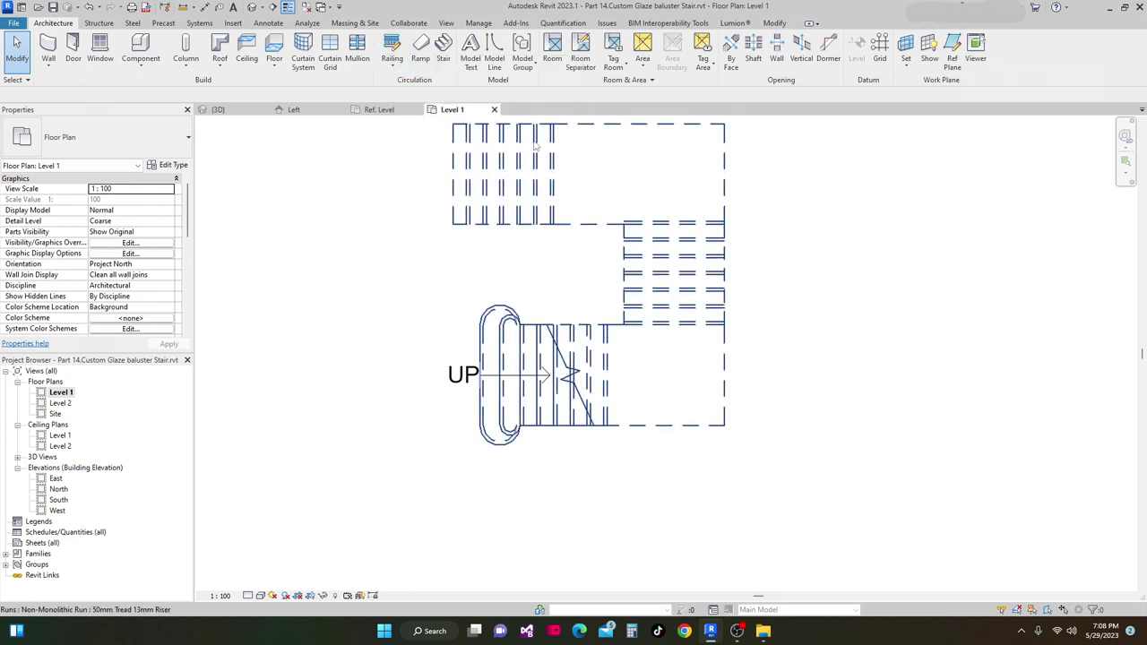
pyautogui.click(391, 61)
pyautogui.click(399, 90)
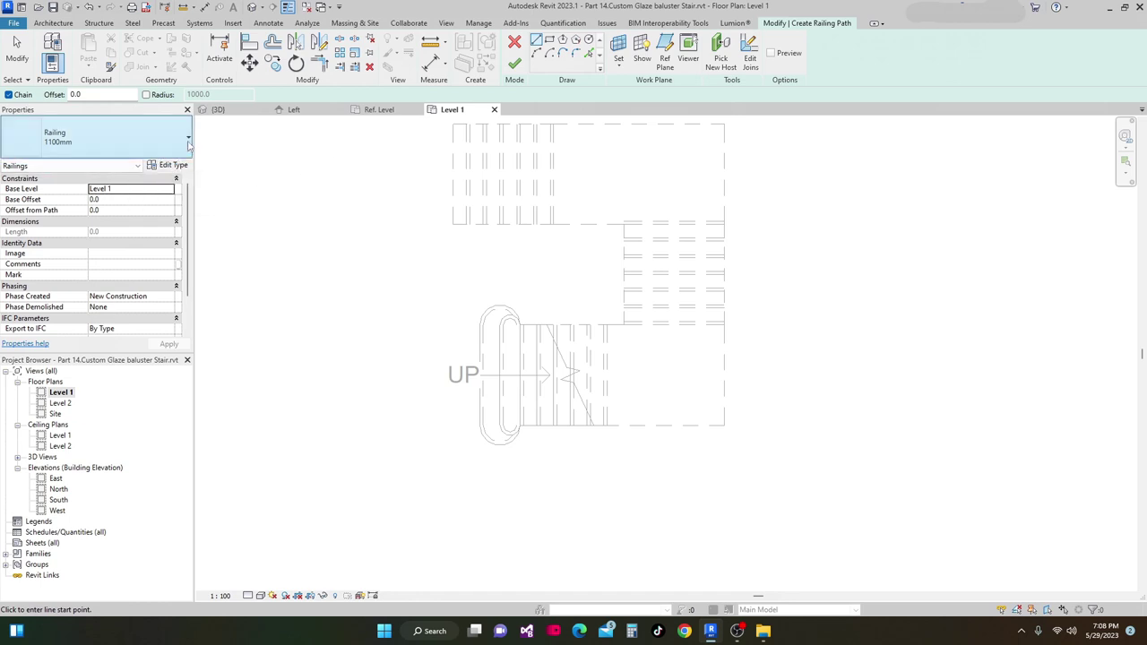
pyautogui.click(189, 140)
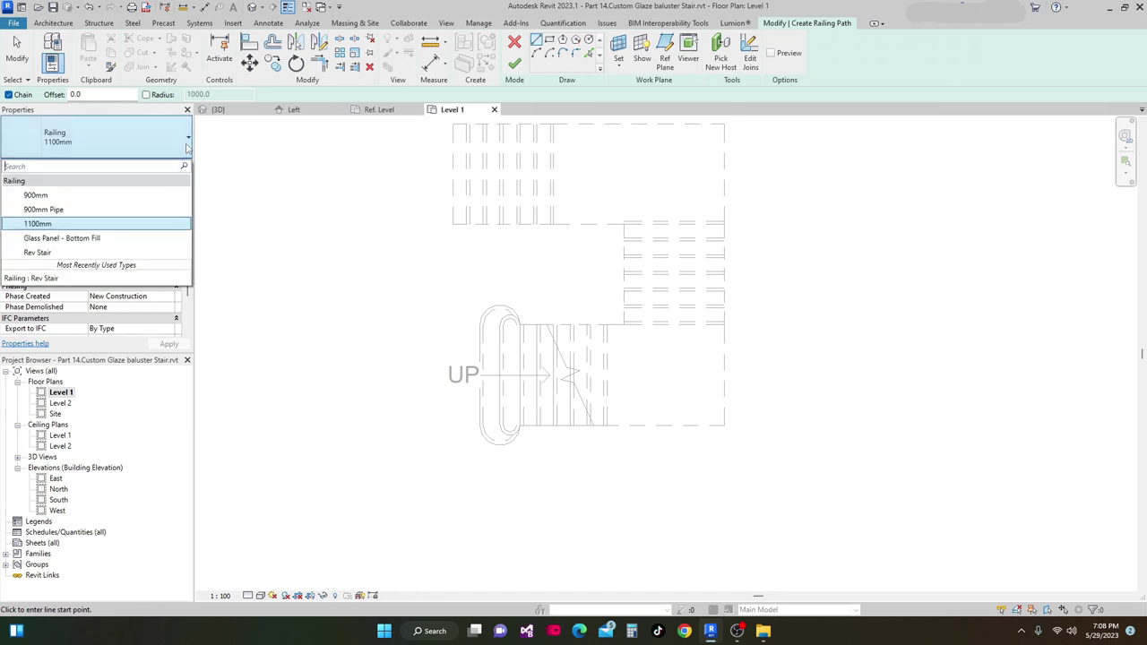
# Set the railing type to Rev Stair and pick stair edges as path lines.
pyautogui.click(34, 253)
pyautogui.scroll(1, 679, 327)
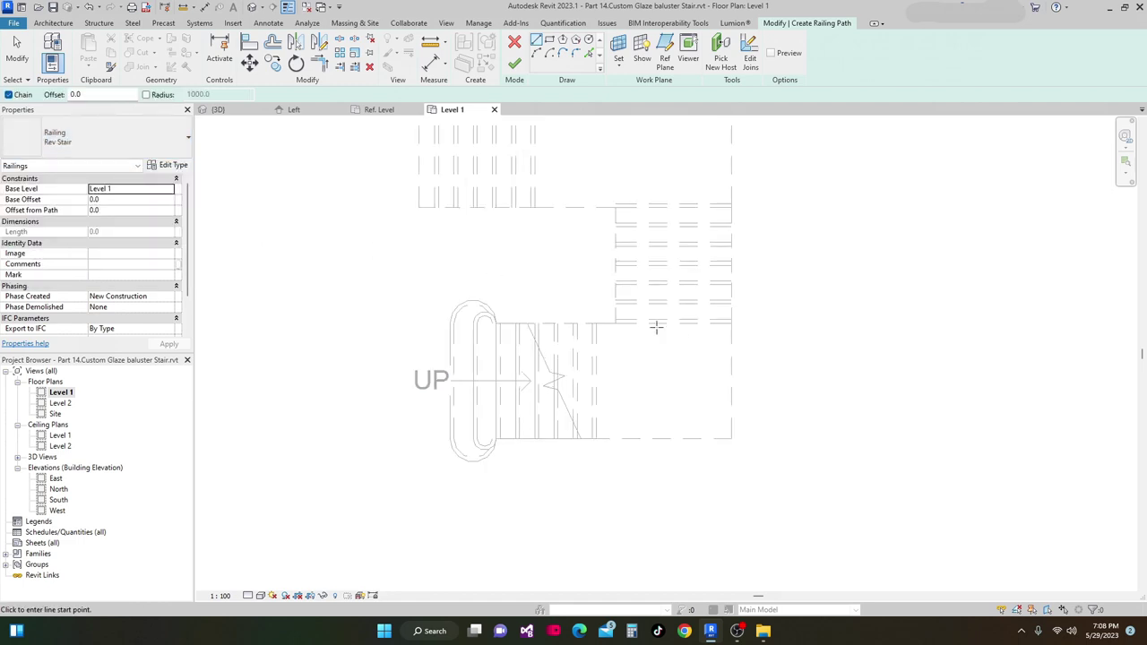
pyautogui.click(590, 58)
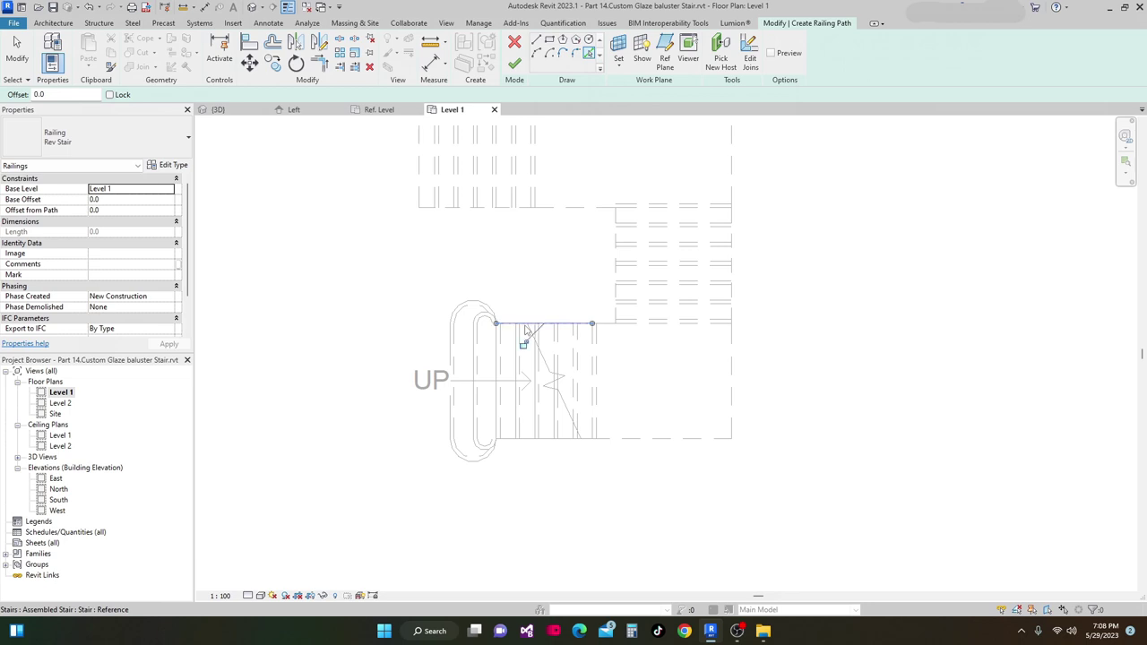
pyautogui.click(615, 299)
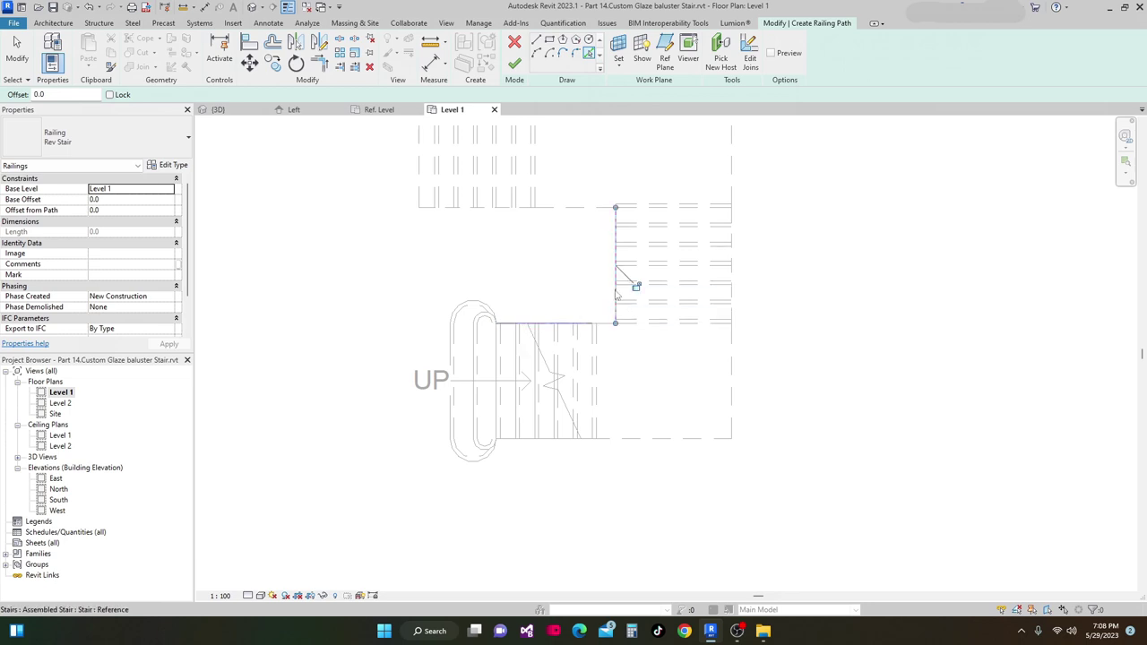
pyautogui.click(605, 214)
pyautogui.click(430, 210)
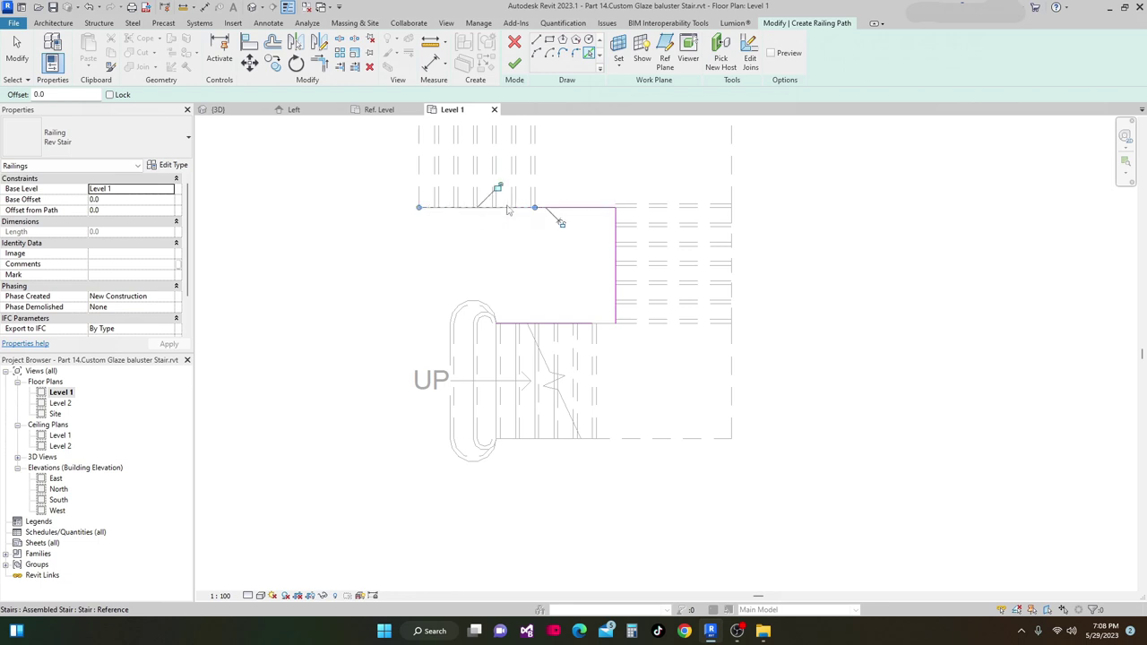
pyautogui.click(589, 215)
pyautogui.scroll(3, 556, 225)
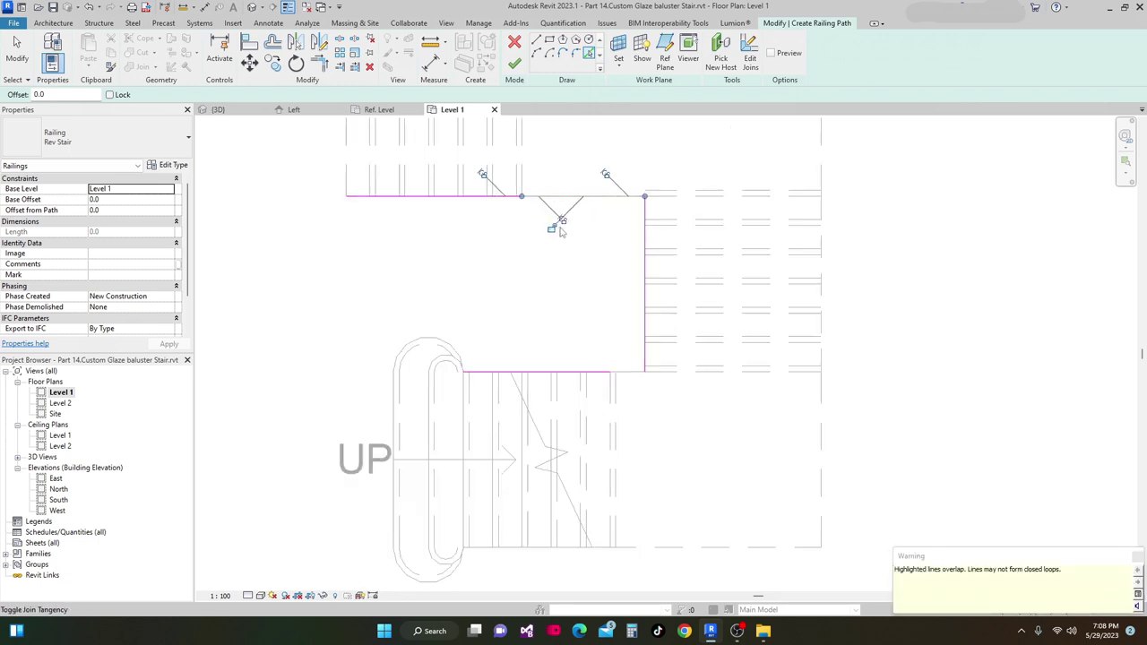
# Delete the overlapping extra segments of the top sketch line.
pyautogui.press('Escape')
pyautogui.click(554, 192)
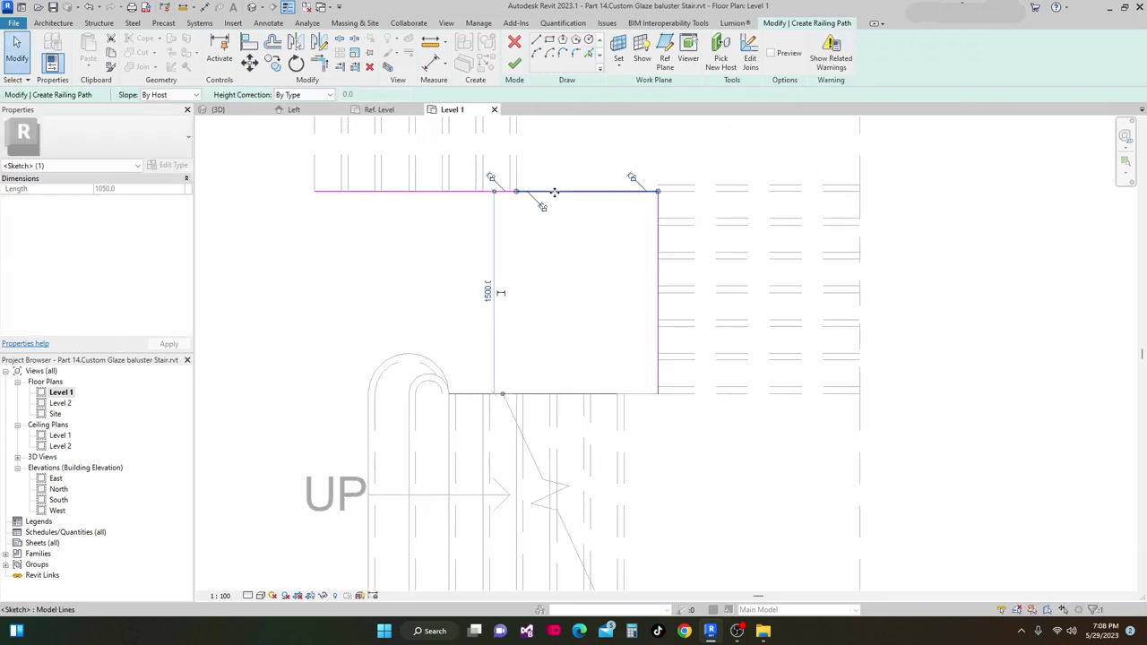
pyautogui.press('Delete')
pyautogui.click(543, 192)
pyautogui.press('Delete')
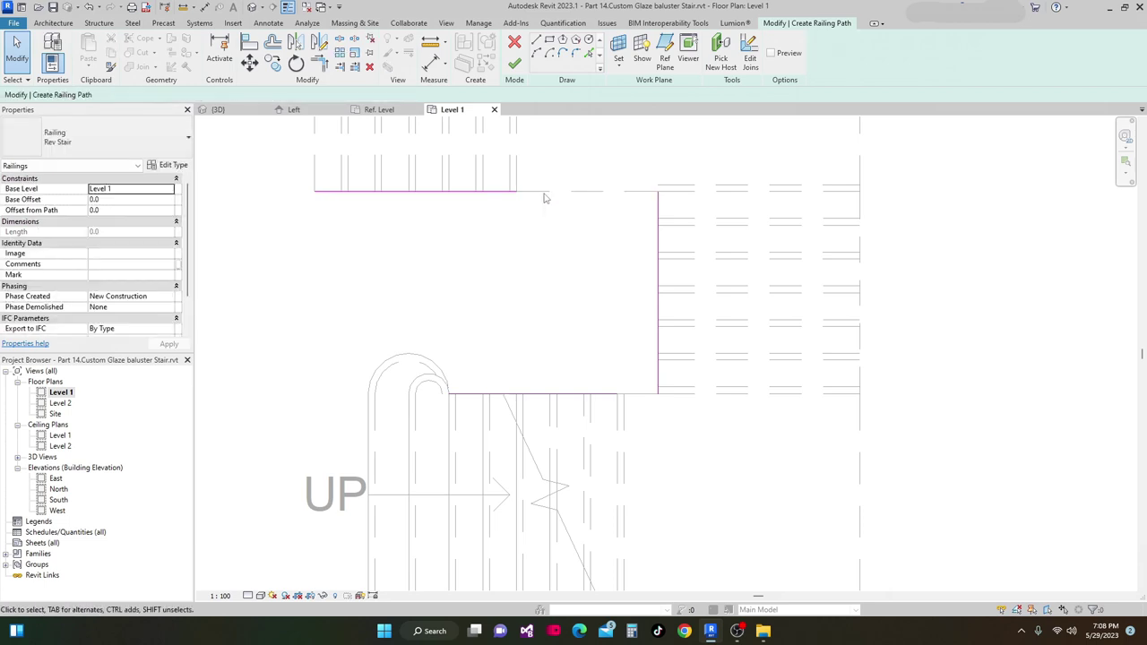
# Trim/extend the top path line to meet the vertical line in a corner.
pyautogui.click(323, 63)
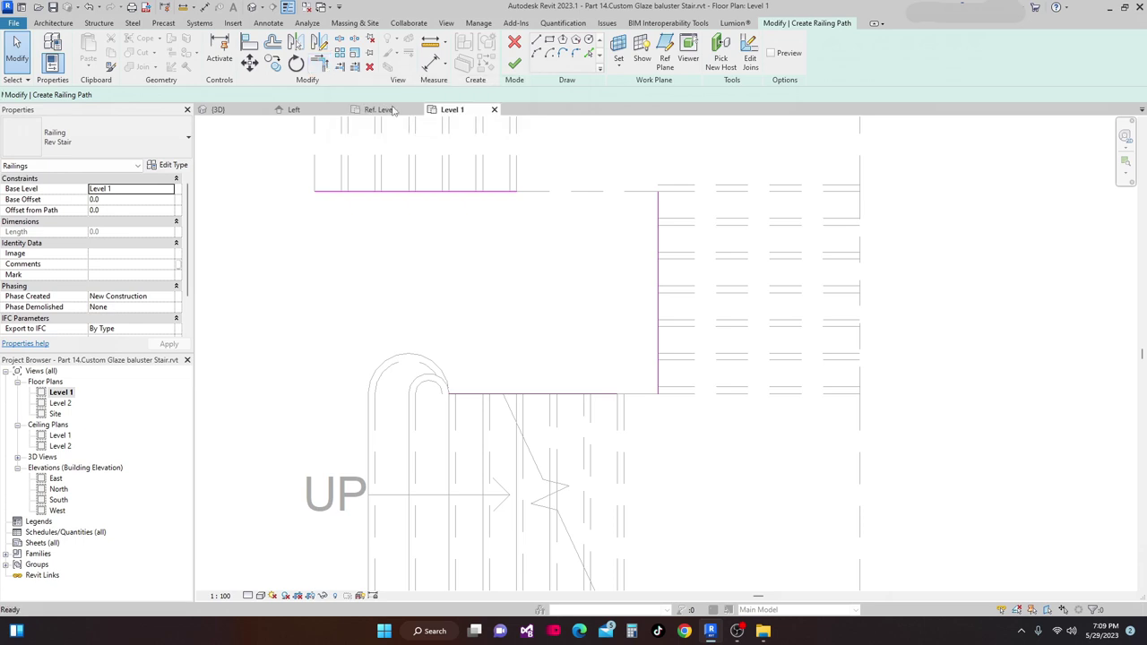
pyautogui.click(486, 190)
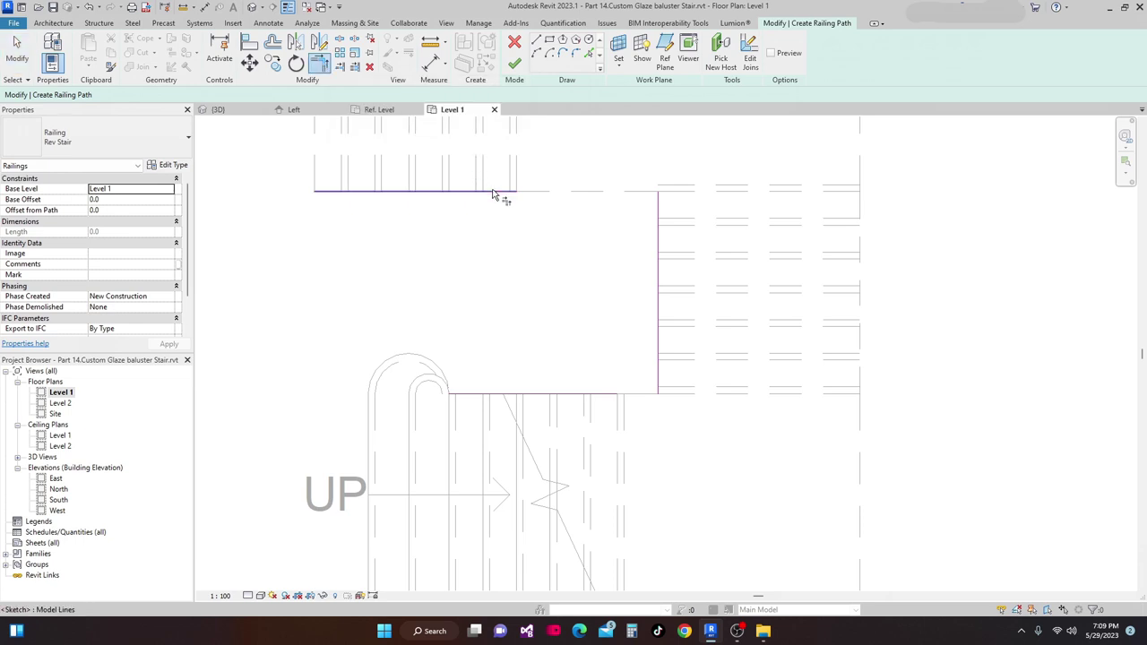
pyautogui.click(663, 219)
pyautogui.scroll(-2, 619, 251)
pyautogui.moveTo(586, 328); pyautogui.dragTo(600, 314, button='middle')
pyautogui.scroll(2, 511, 358)
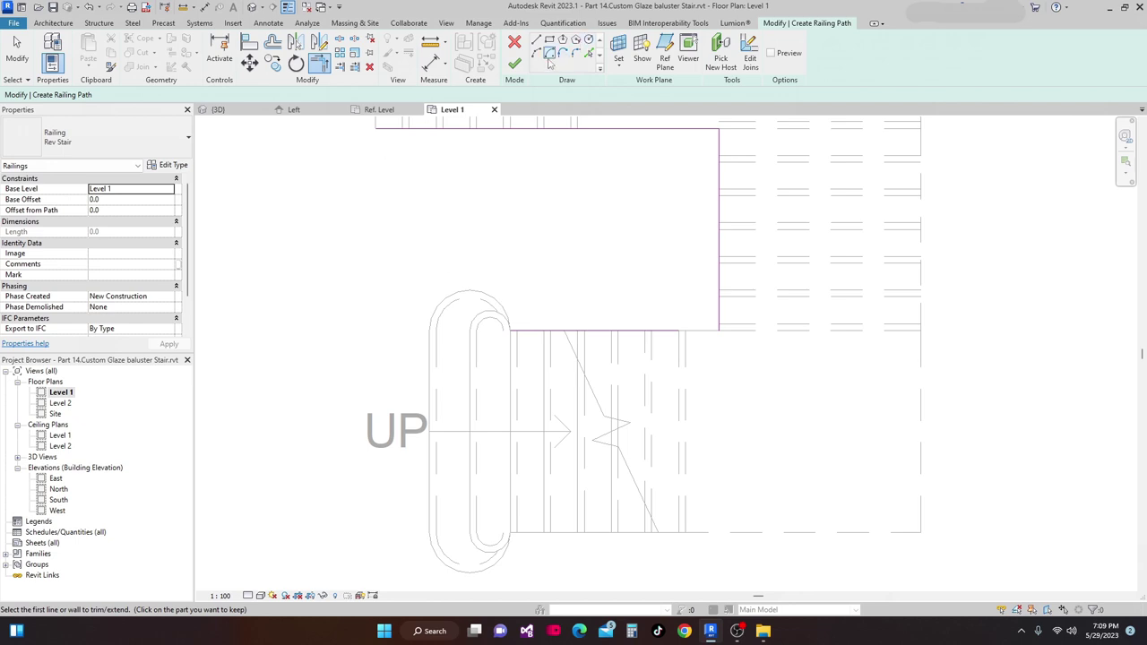
# Draw a Start-End-Radius arc from the path end around the stair's curved start.
pyautogui.click(537, 54)
pyautogui.scroll(3, 507, 329)
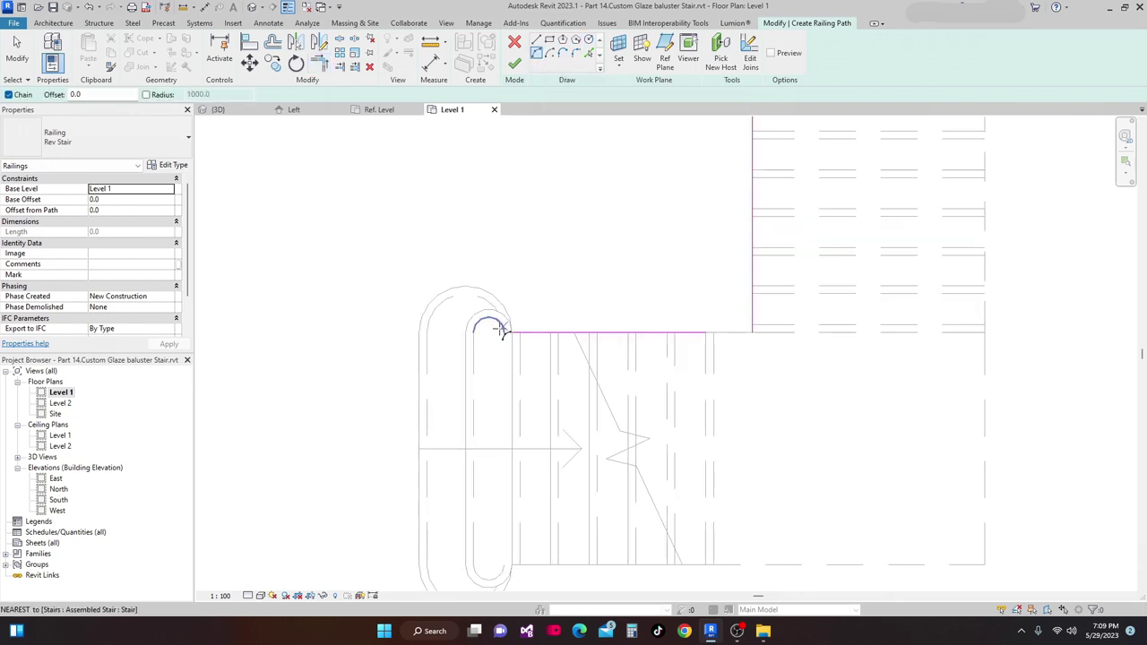
pyautogui.click(516, 334)
pyautogui.scroll(1, 480, 333)
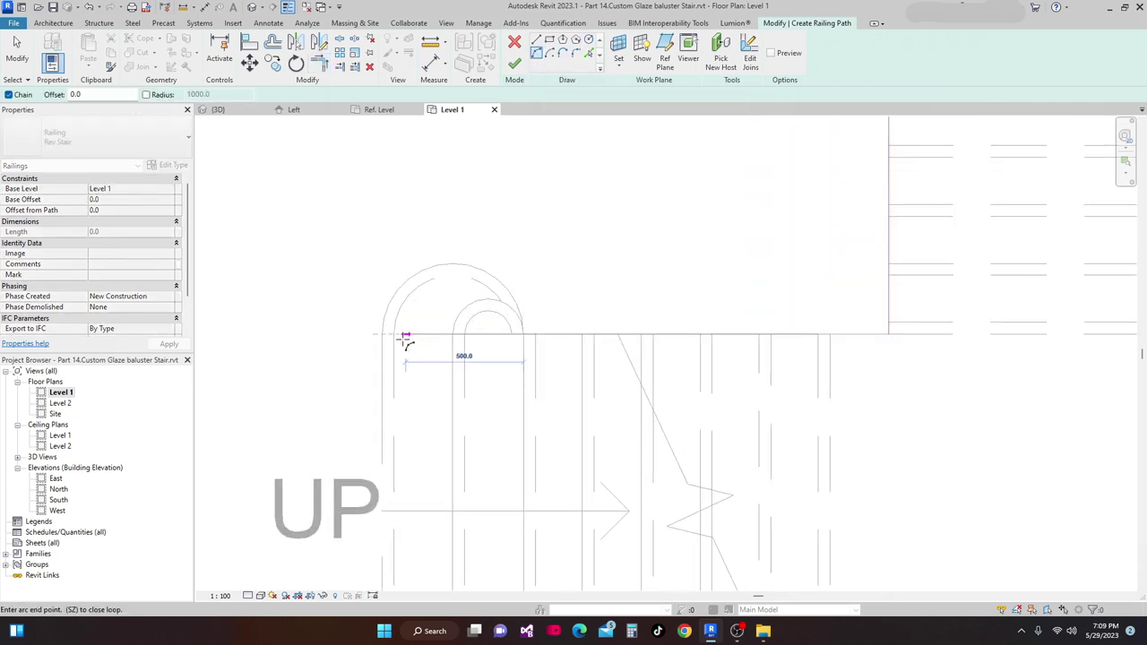
pyautogui.scroll(1, 385, 335)
pyautogui.click(389, 335)
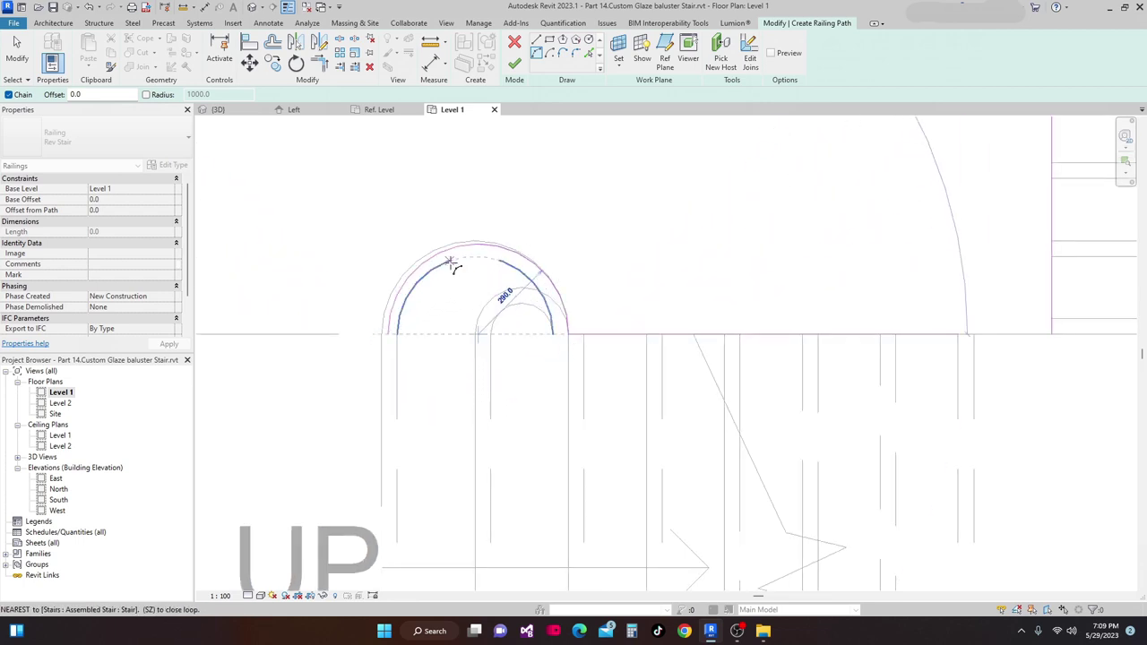
pyautogui.scroll(1, 451, 262)
pyautogui.click(451, 262)
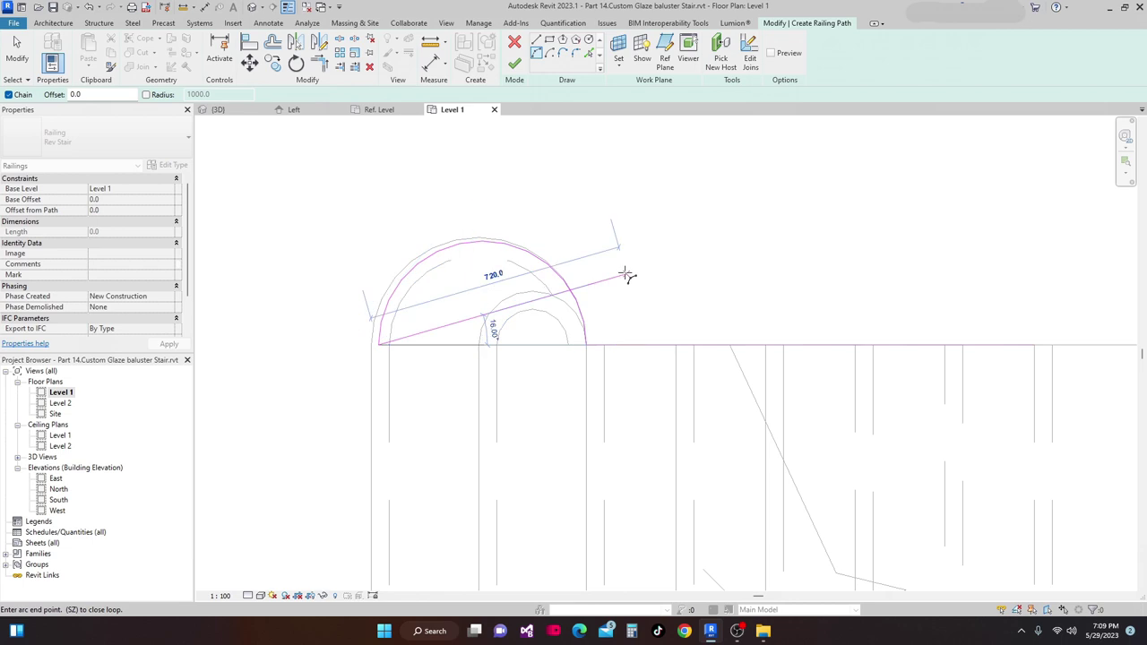
pyautogui.press('Escape')
pyautogui.press('Escape')
# Try adjusting the misdrawn arc's ends, then delete it.
pyautogui.click(587, 316)
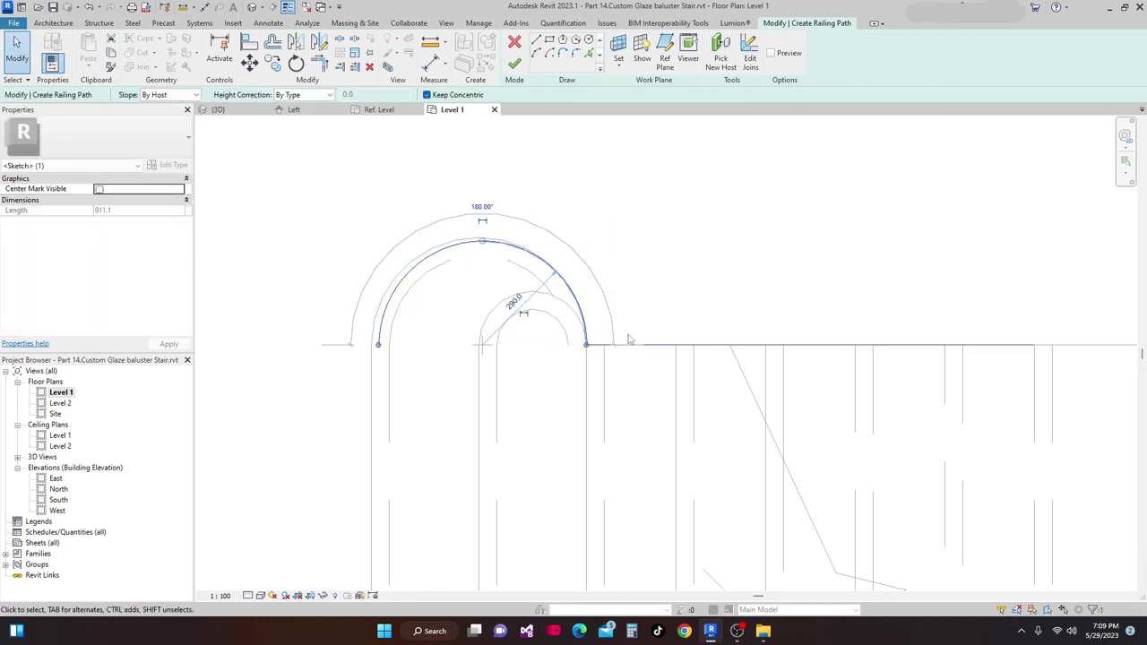
pyautogui.press('Left')
pyautogui.press('Left')
pyautogui.press('Left')
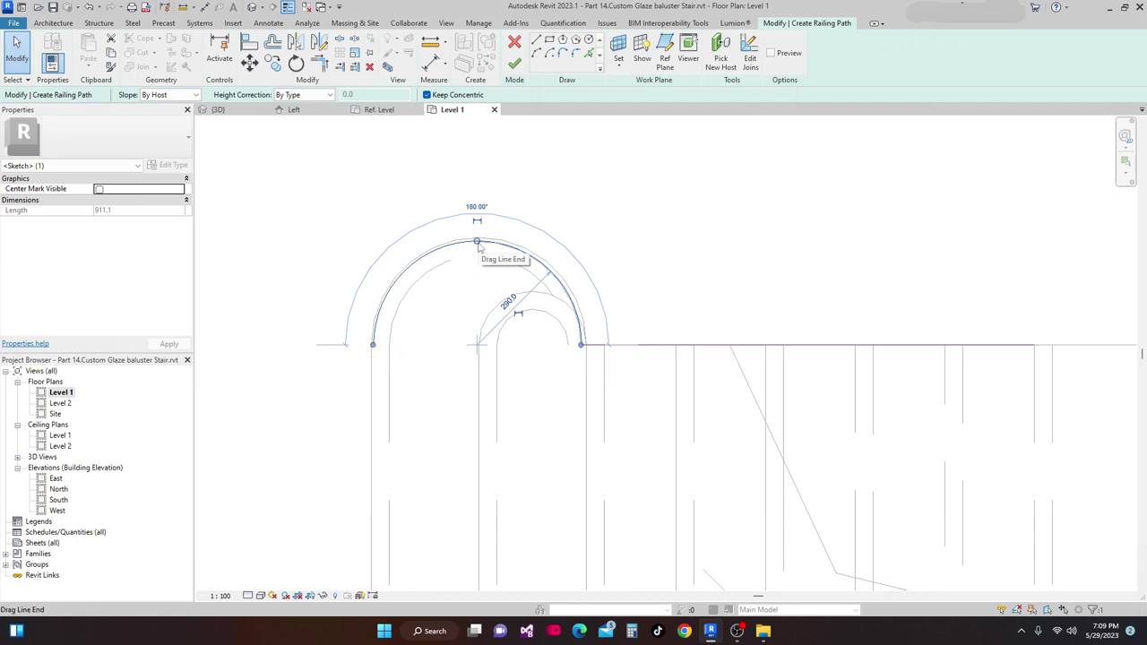
pyautogui.moveTo(477, 243); pyautogui.dragTo(499, 247)
pyautogui.moveTo(372, 350)
pyautogui.mouseDown()
pyautogui.moveTo(389, 351)
pyautogui.moveTo(374, 344)
pyautogui.mouseUp()
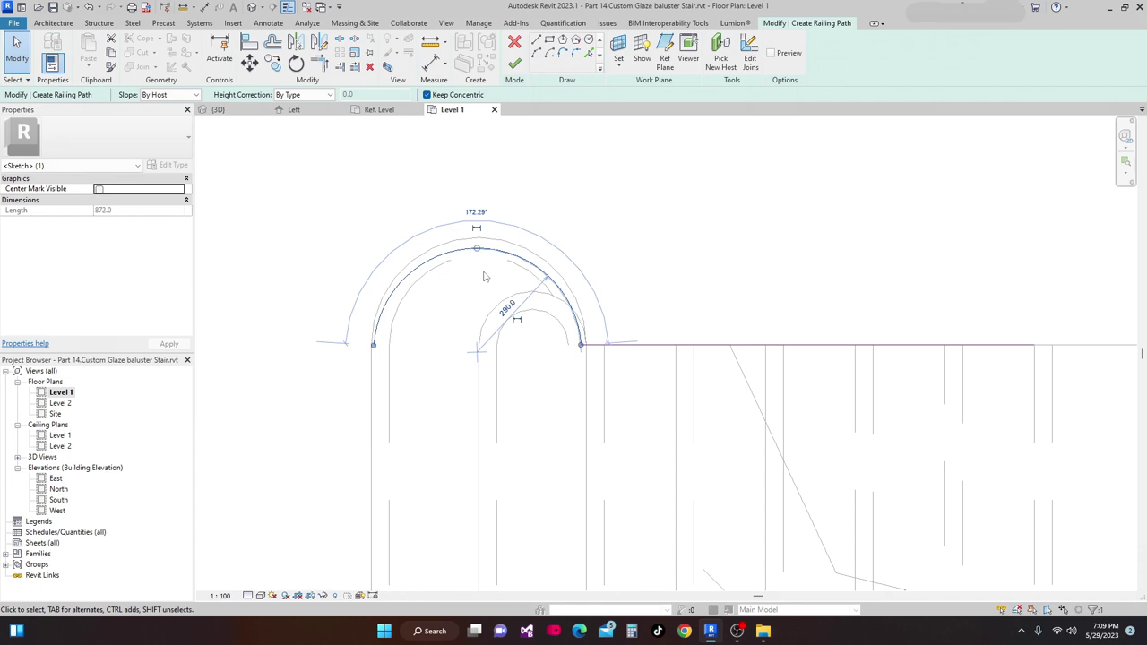
pyautogui.click(466, 262)
pyautogui.click(466, 254)
pyautogui.press('Delete')
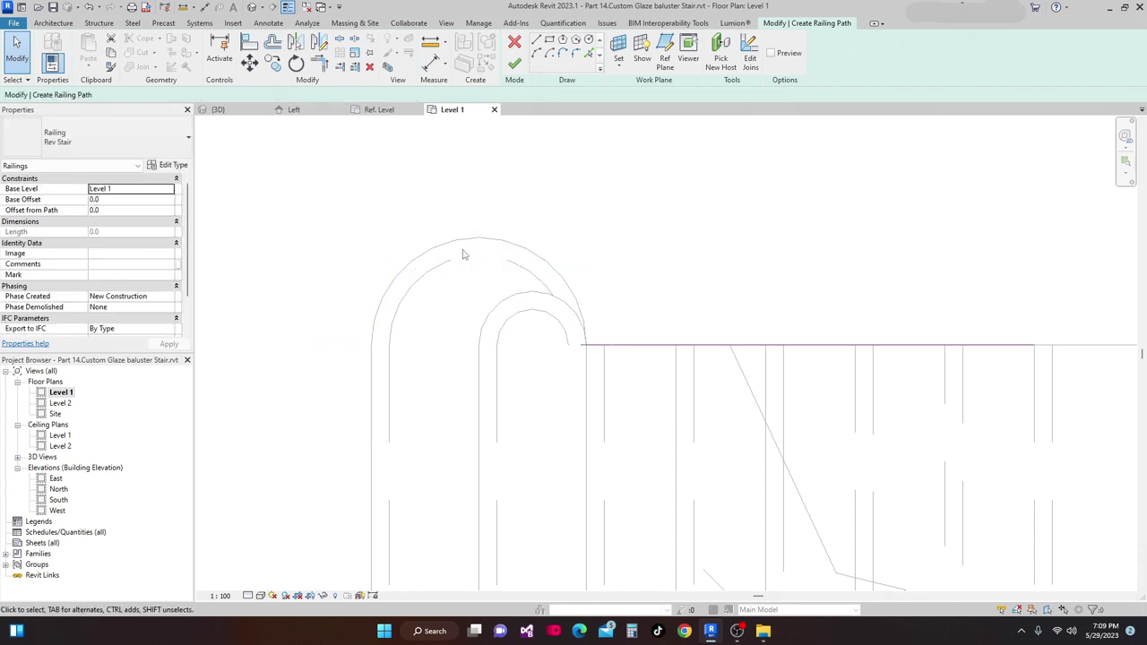
# Redraw the arc from the path end so it matches the stair curve.
pyautogui.click(536, 52)
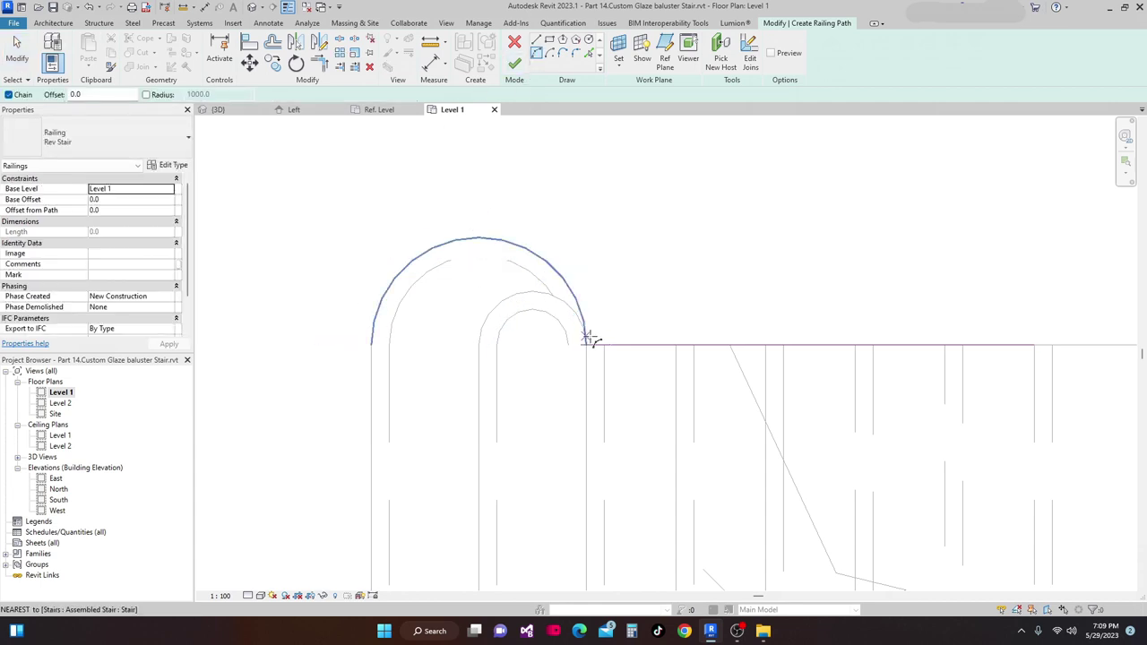
pyautogui.click(582, 346)
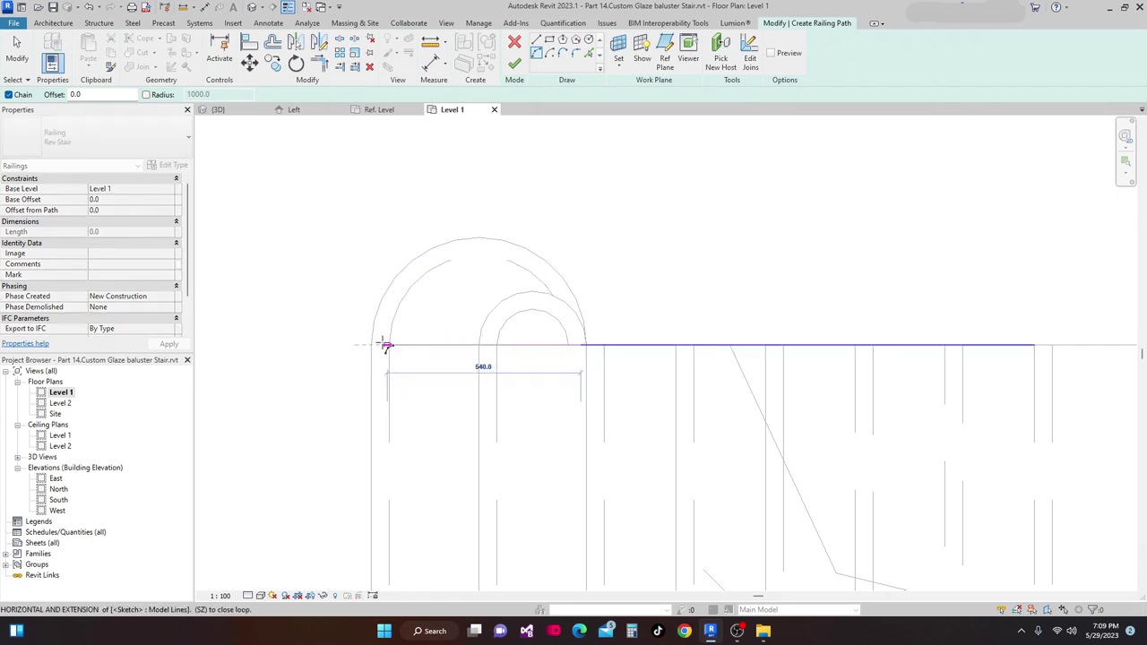
pyautogui.click(381, 346)
pyautogui.scroll(1, 459, 300)
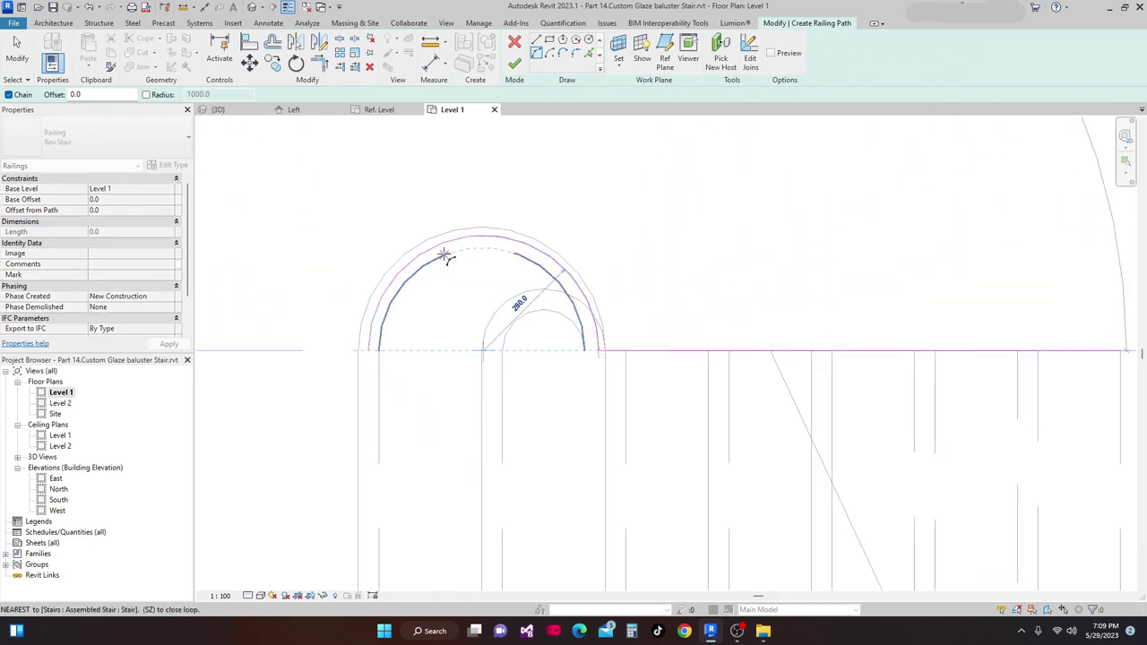
pyautogui.click(463, 238)
pyautogui.scroll(-1, 505, 248)
pyautogui.moveTo(596, 247); pyautogui.dragTo(591, 285, button='middle')
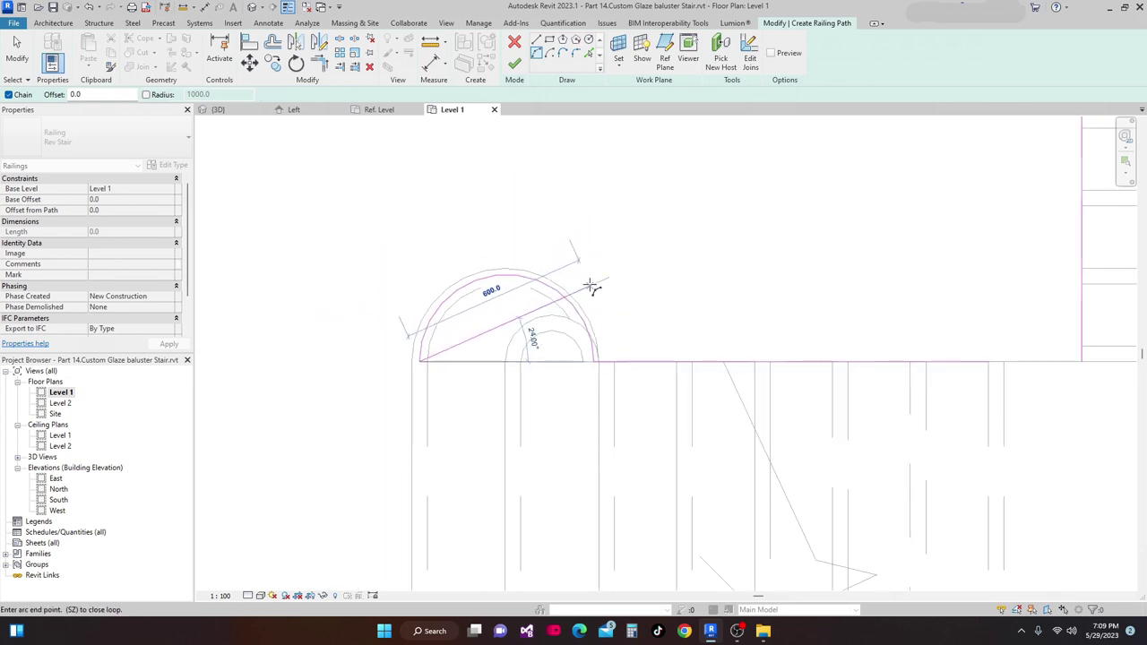
pyautogui.press('Escape')
pyautogui.press('Escape')
pyautogui.moveTo(532, 236)
pyautogui.mouseDown(button='middle')
pyautogui.moveTo(533, 252)
pyautogui.moveTo(548, 216)
pyautogui.mouseUp(button='middle')
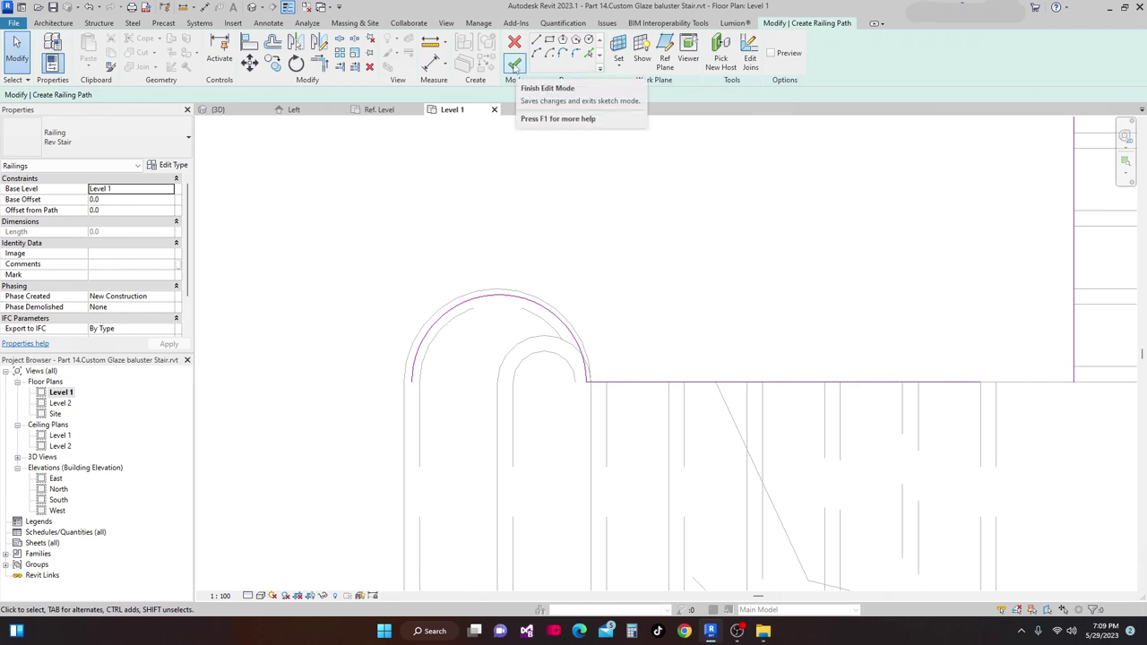
# Try to finish the railing sketch and continue past the path-gap error.
pyautogui.click(514, 64)
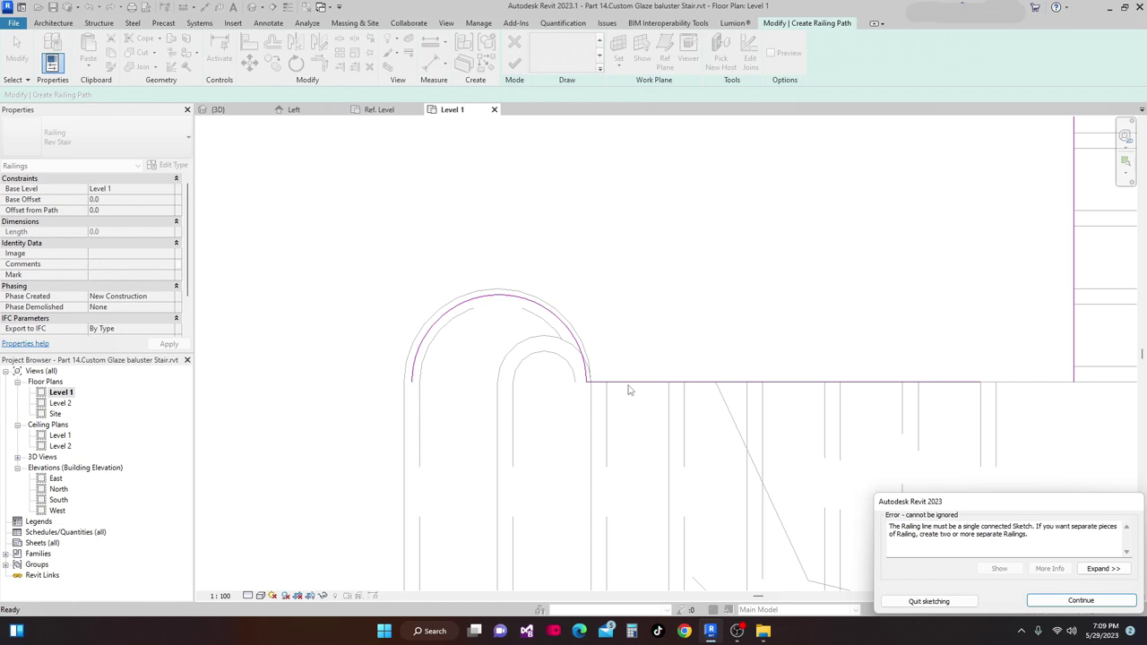
pyautogui.click(1080, 600)
pyautogui.scroll(-2, 631, 359)
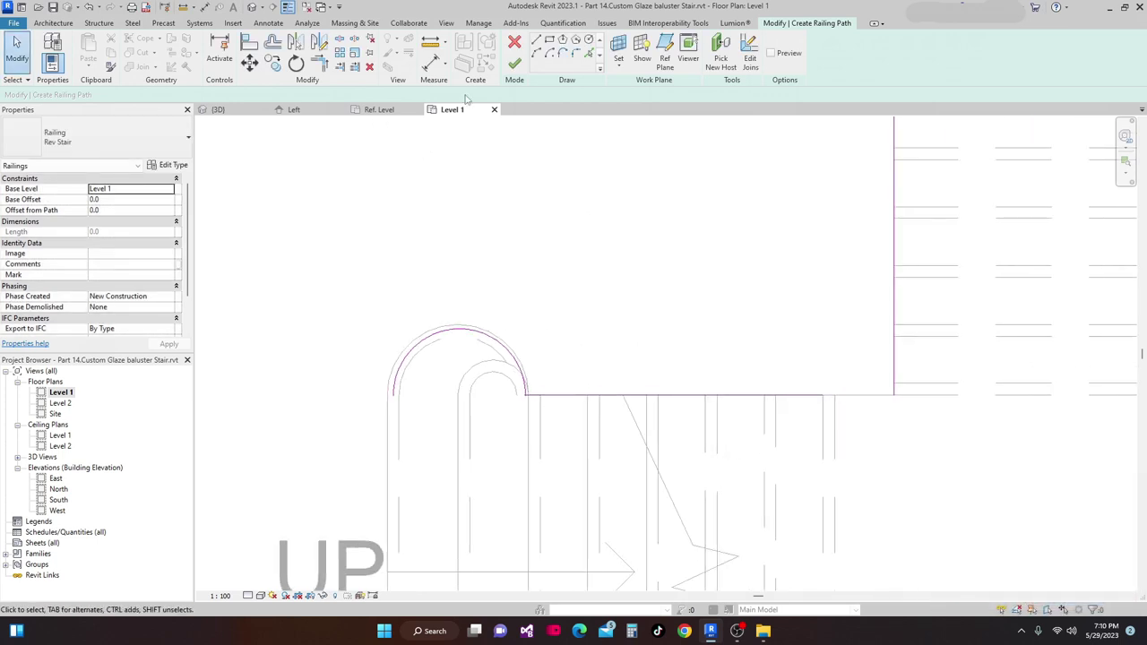
# Trim the bottom and right path lines to a corner and finish the 6495.3-long railing.
pyautogui.click(321, 64)
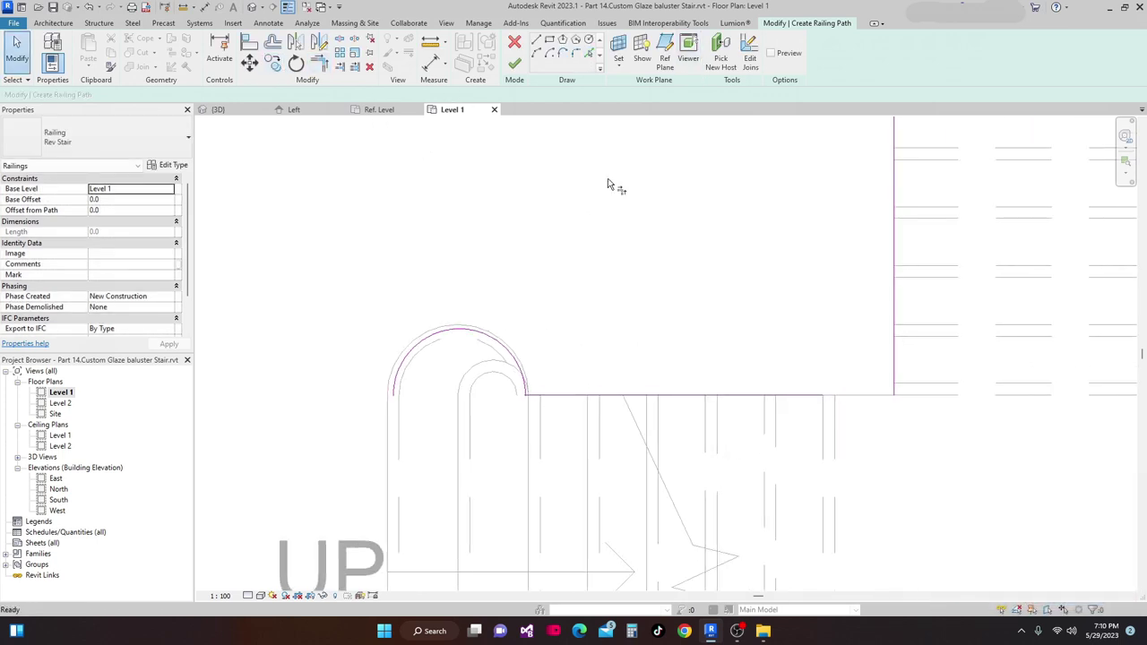
pyautogui.click(779, 395)
pyautogui.click(895, 375)
pyautogui.scroll(-2, 809, 402)
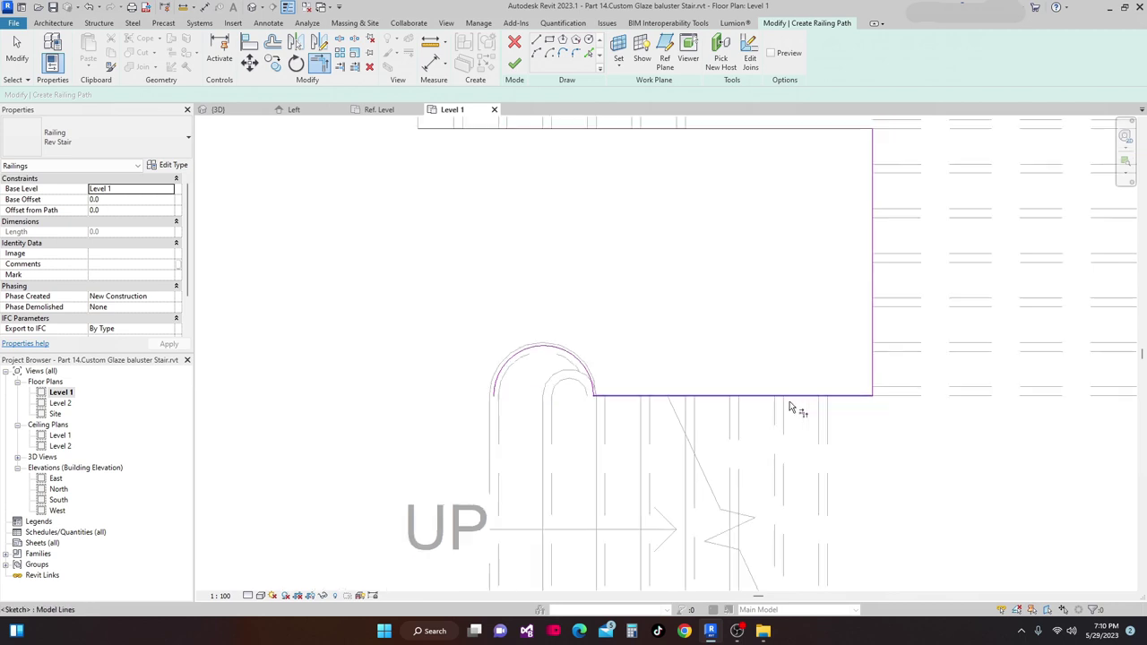
pyautogui.moveTo(622, 397)
pyautogui.mouseDown(button='middle')
pyautogui.moveTo(618, 422)
pyautogui.moveTo(613, 358)
pyautogui.mouseUp(button='middle')
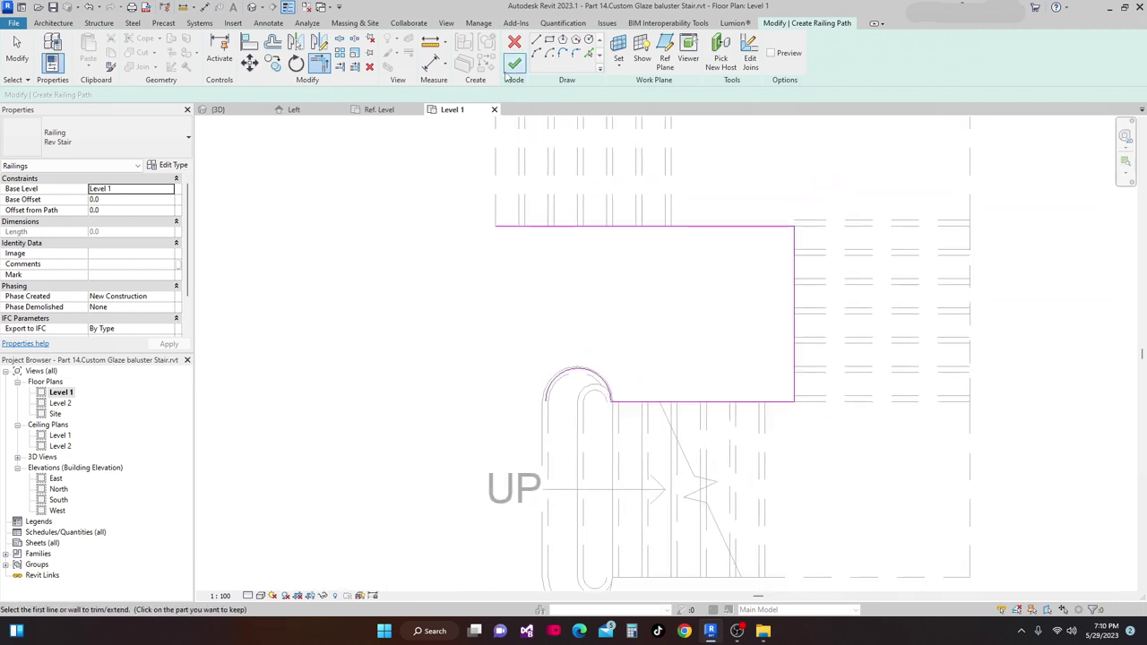
pyautogui.click(517, 63)
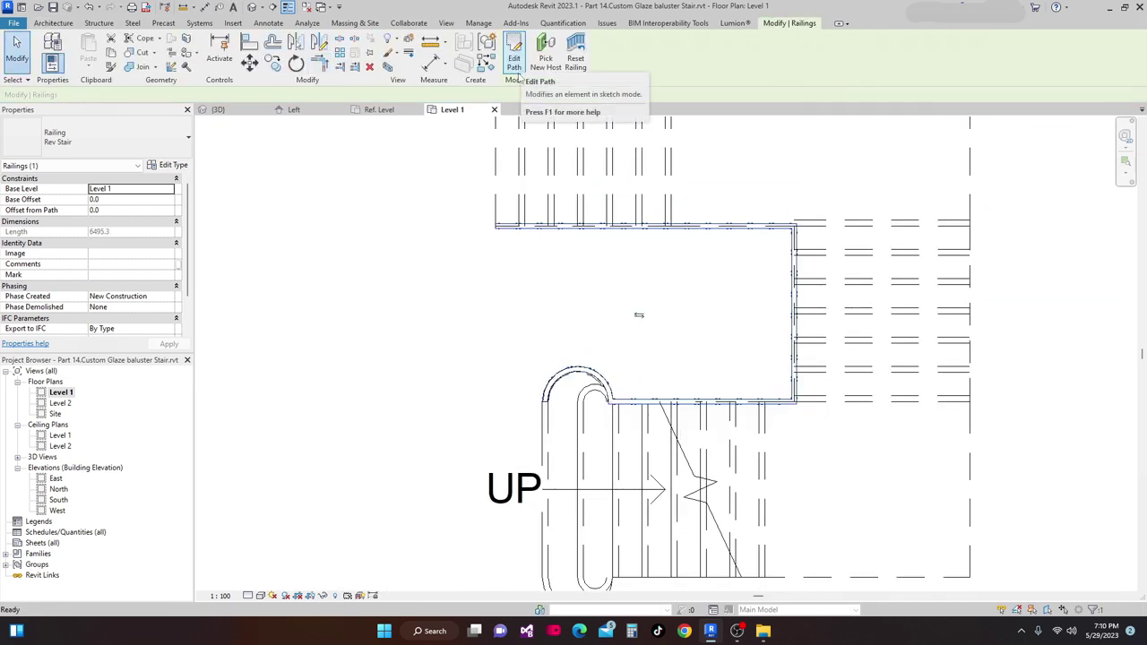
# In the {3D} view, rehost the new railing onto the stair.
pyautogui.click(217, 109)
pyautogui.keyDown('shift'); pyautogui.moveTo(546, 210); pyautogui.dragTo(581, 297, button='middle'); pyautogui.keyUp('shift')
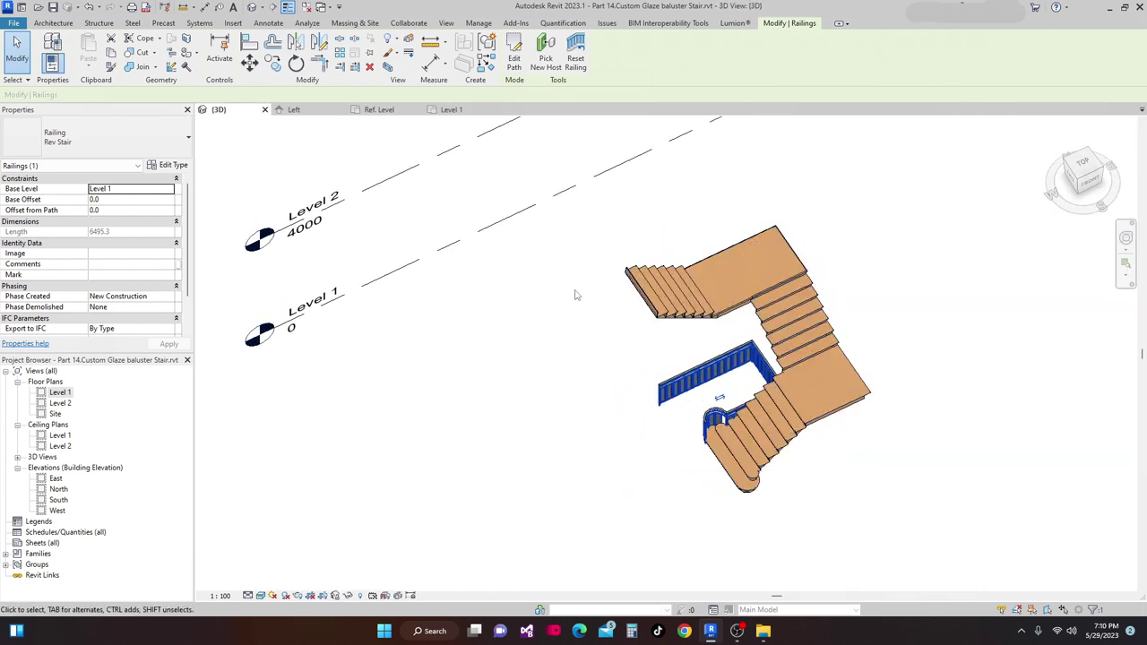
pyautogui.click(545, 55)
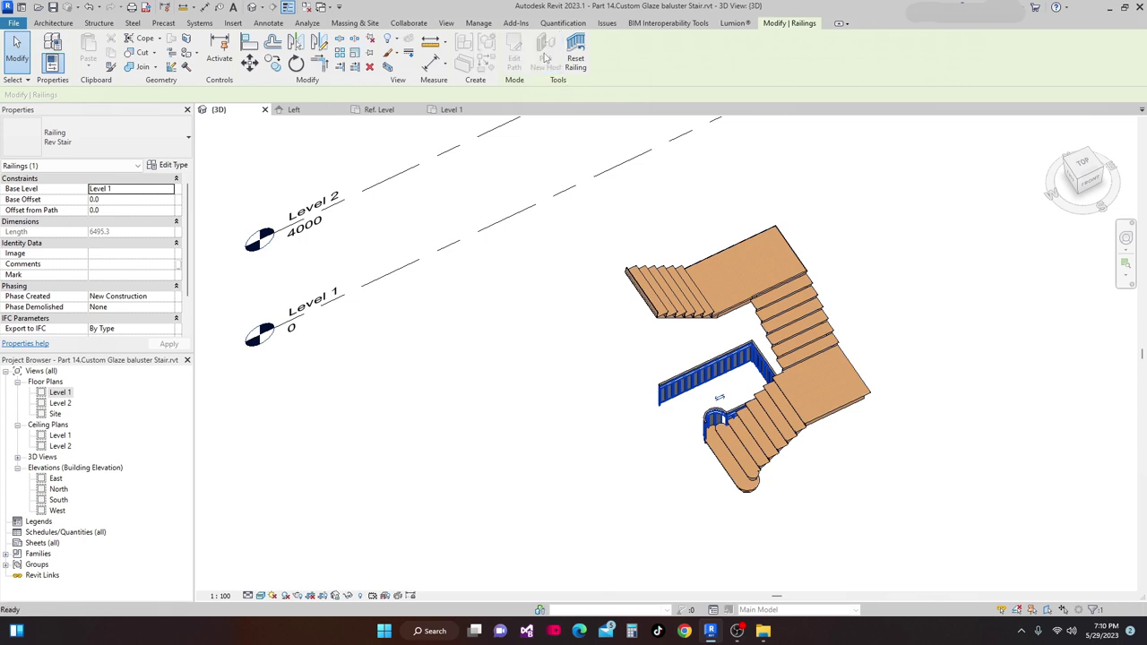
pyautogui.click(720, 311)
# Orbit and zoom around the stair, then select the 7673.0-long Rev Stair railing.
pyautogui.moveTo(720, 311)
pyautogui.keyDown('shift'); pyautogui.mouseDown(button='middle')
pyautogui.moveTo(536, 384)
pyautogui.moveTo(1006, 471)
pyautogui.moveTo(922, 412)
pyautogui.moveTo(804, 397)
pyautogui.mouseUp(button='middle'); pyautogui.keyUp('shift')
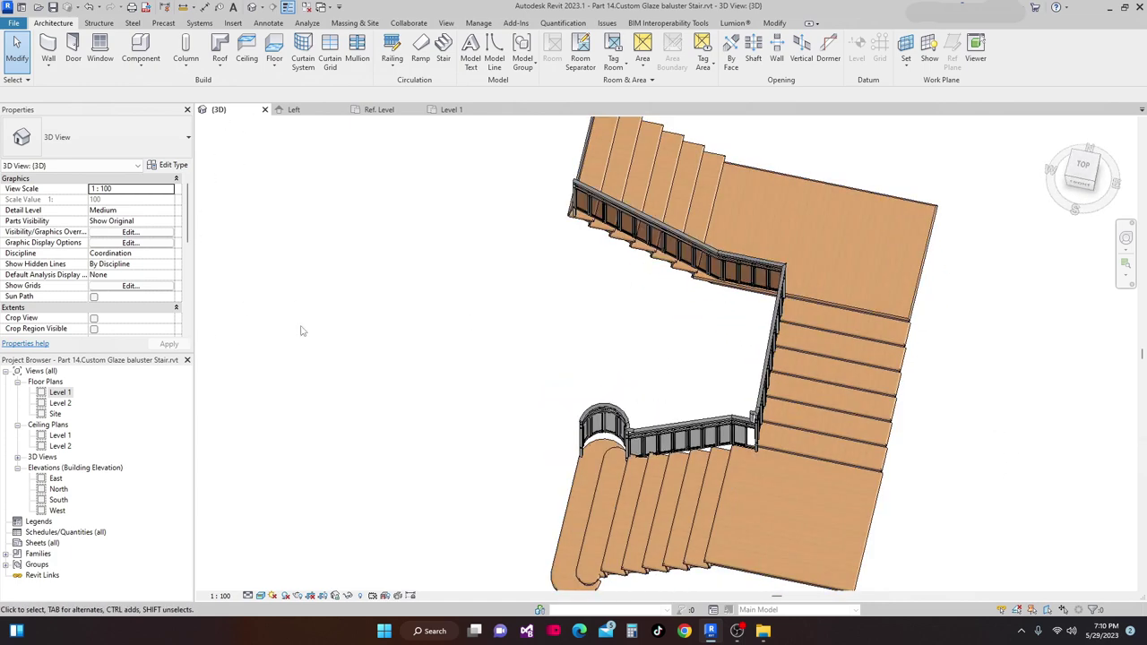
pyautogui.moveTo(540, 373)
pyautogui.keyDown('shift'); pyautogui.mouseDown(button='middle')
pyautogui.moveTo(555, 436)
pyautogui.moveTo(440, 307)
pyautogui.moveTo(841, 376)
pyautogui.moveTo(768, 405)
pyautogui.moveTo(759, 391)
pyautogui.moveTo(714, 510)
pyautogui.moveTo(881, 459)
pyautogui.moveTo(844, 448)
pyautogui.moveTo(1001, 473)
pyautogui.moveTo(1007, 499)
pyautogui.moveTo(730, 494)
pyautogui.moveTo(654, 415)
pyautogui.moveTo(677, 432)
pyautogui.moveTo(588, 454)
pyautogui.moveTo(563, 426)
pyautogui.moveTo(391, 430)
pyautogui.moveTo(289, 464)
pyautogui.moveTo(371, 456)
pyautogui.moveTo(467, 469)
pyautogui.moveTo(448, 448)
pyautogui.moveTo(377, 465)
pyautogui.mouseUp(button='middle'); pyautogui.keyUp('shift')
pyautogui.scroll(3, 739, 439)
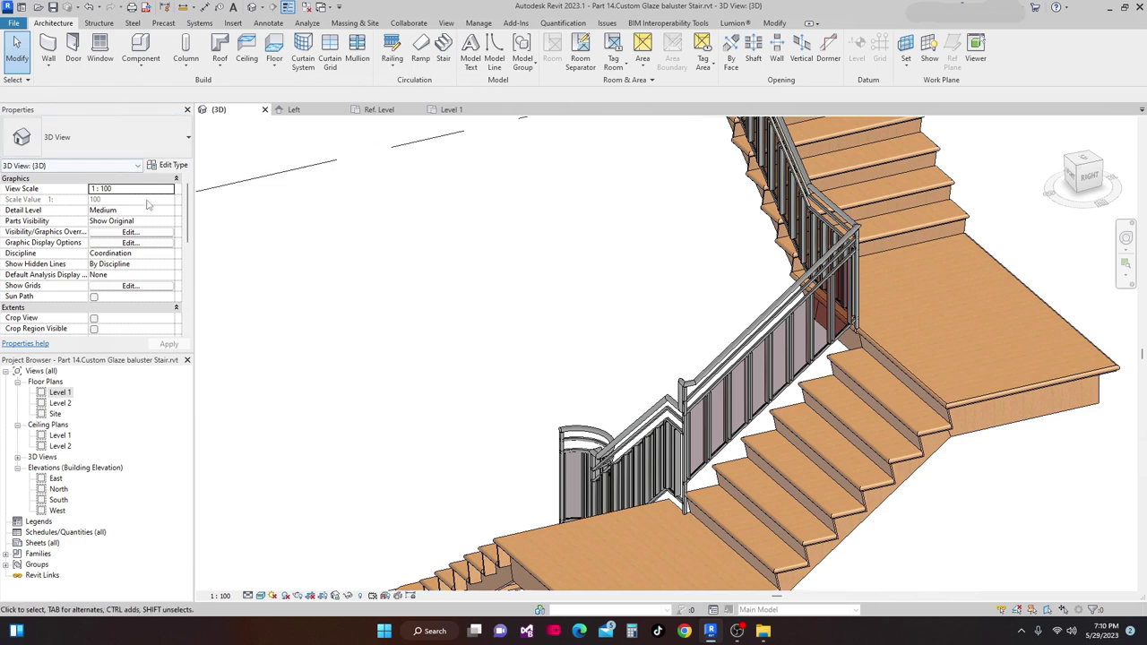
pyautogui.click(690, 304)
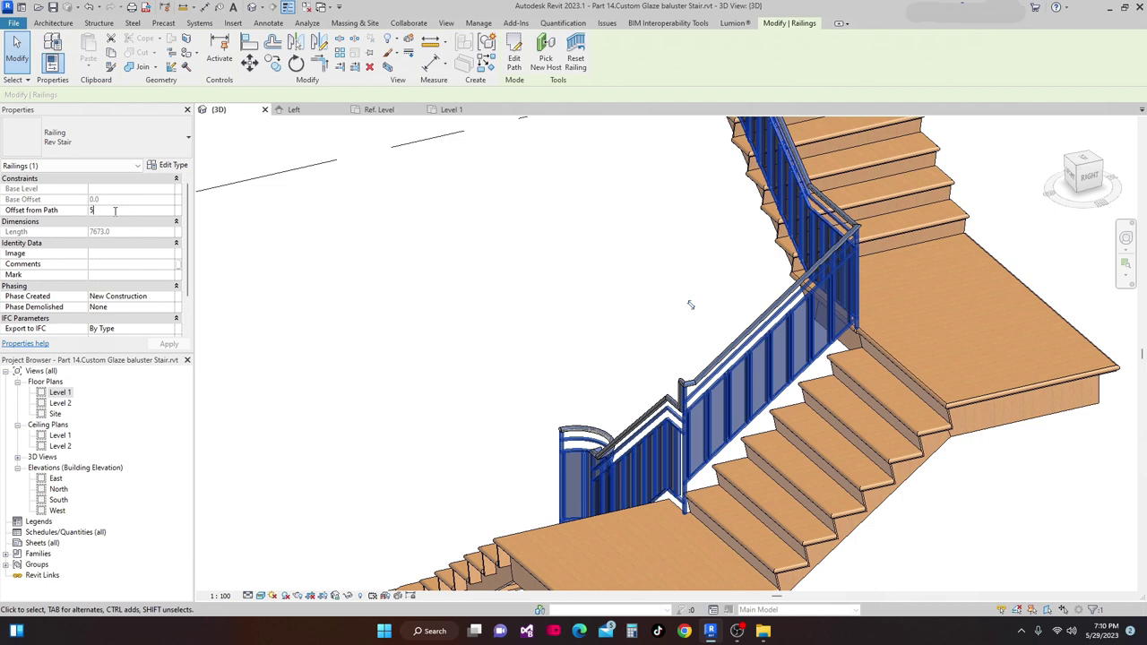
# Set the stair railing's Offset from Path to -50.
pyautogui.click(115, 210)
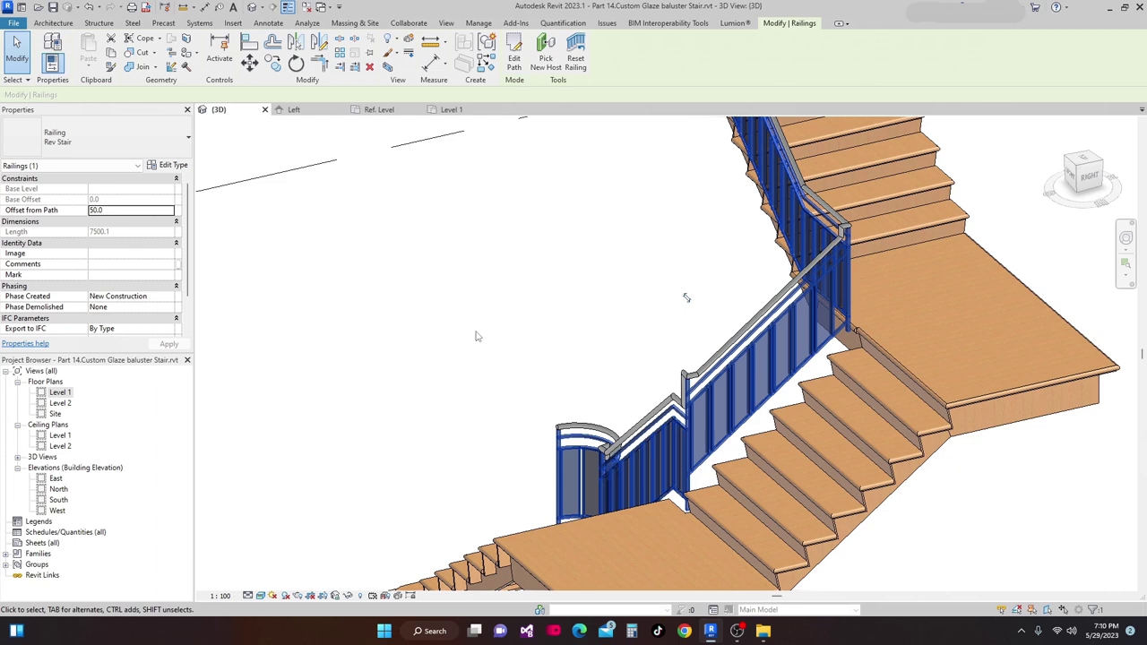
pyautogui.scroll(-4, 477, 336)
pyautogui.keyDown('shift'); pyautogui.moveTo(489, 358); pyautogui.dragTo(628, 345, button='middle'); pyautogui.keyUp('shift')
pyautogui.keyDown('shift'); pyautogui.moveTo(822, 505); pyautogui.dragTo(827, 501, button='middle'); pyautogui.keyUp('shift')
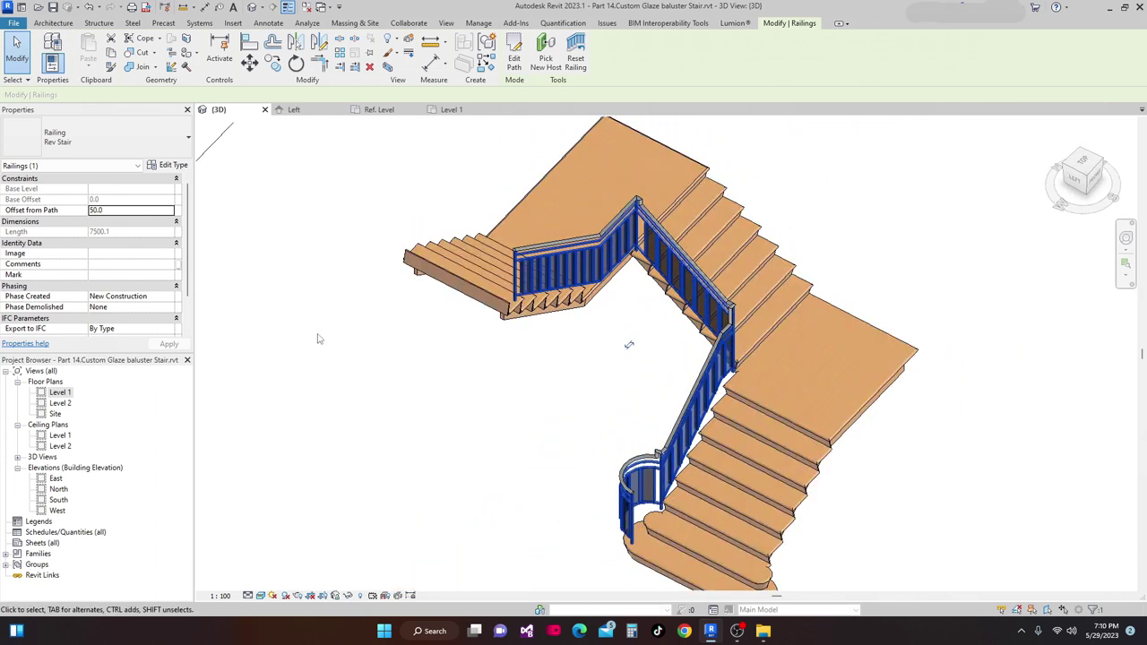
pyautogui.click(110, 211)
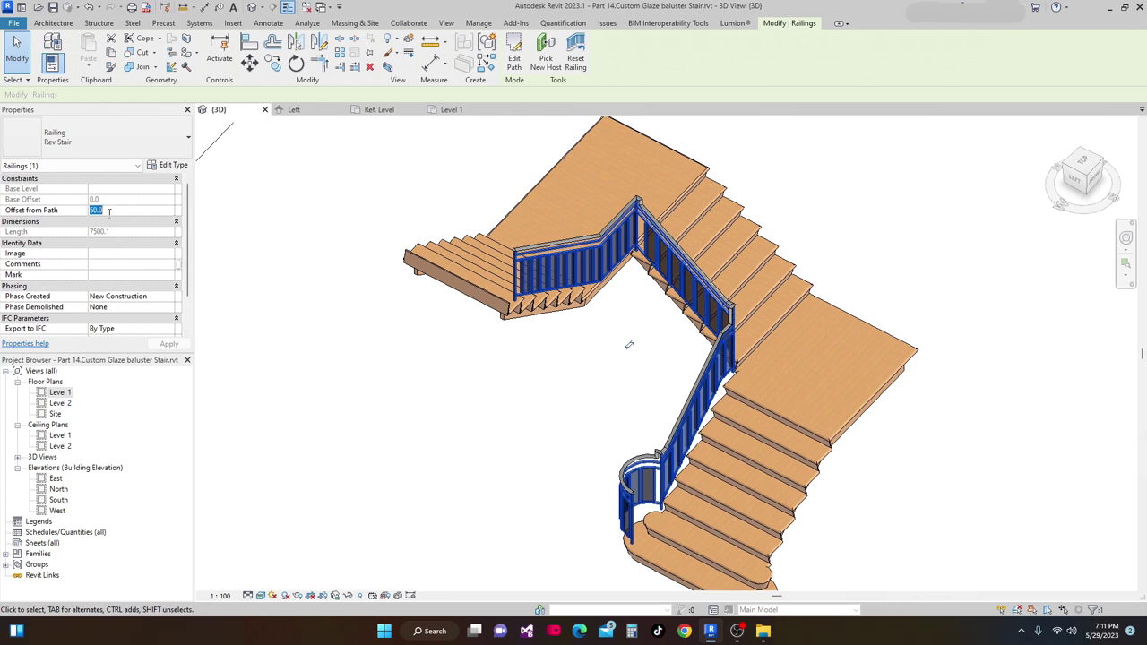
pyautogui.write('-50')
pyautogui.press('Return')
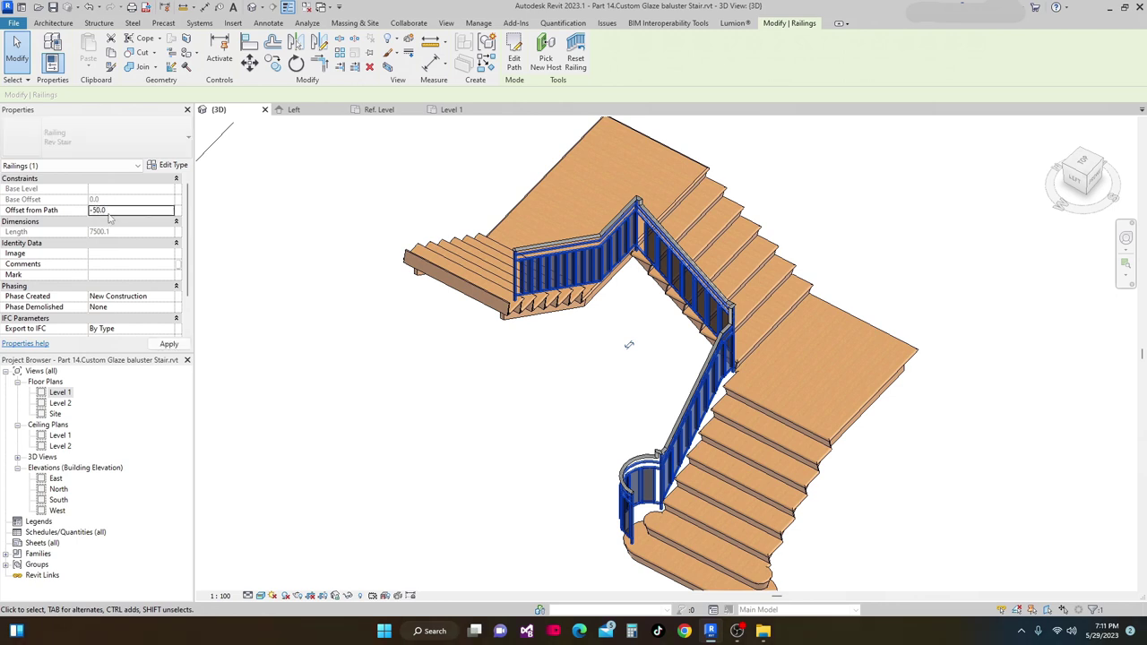
# Orbit to inspect the shifted railing, deselect it, and return to the Level 1 plan.
pyautogui.keyDown('shift'); pyautogui.moveTo(466, 404); pyautogui.dragTo(366, 410, button='middle'); pyautogui.keyUp('shift')
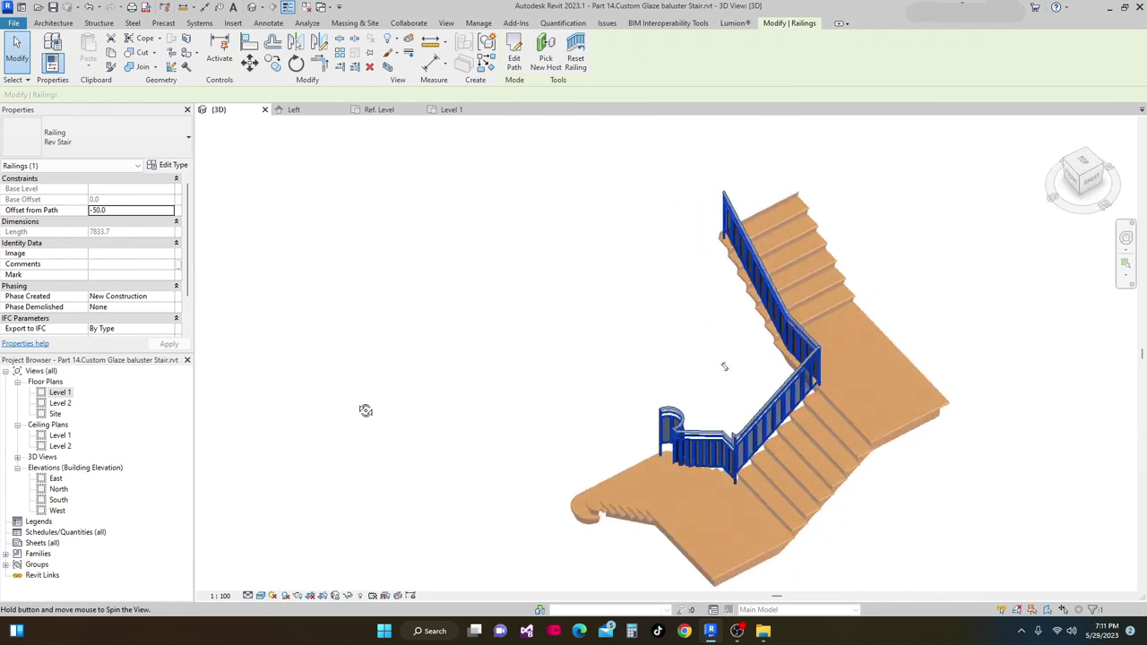
pyautogui.keyDown('shift'); pyautogui.moveTo(499, 430); pyautogui.dragTo(507, 367, button='middle'); pyautogui.keyUp('shift')
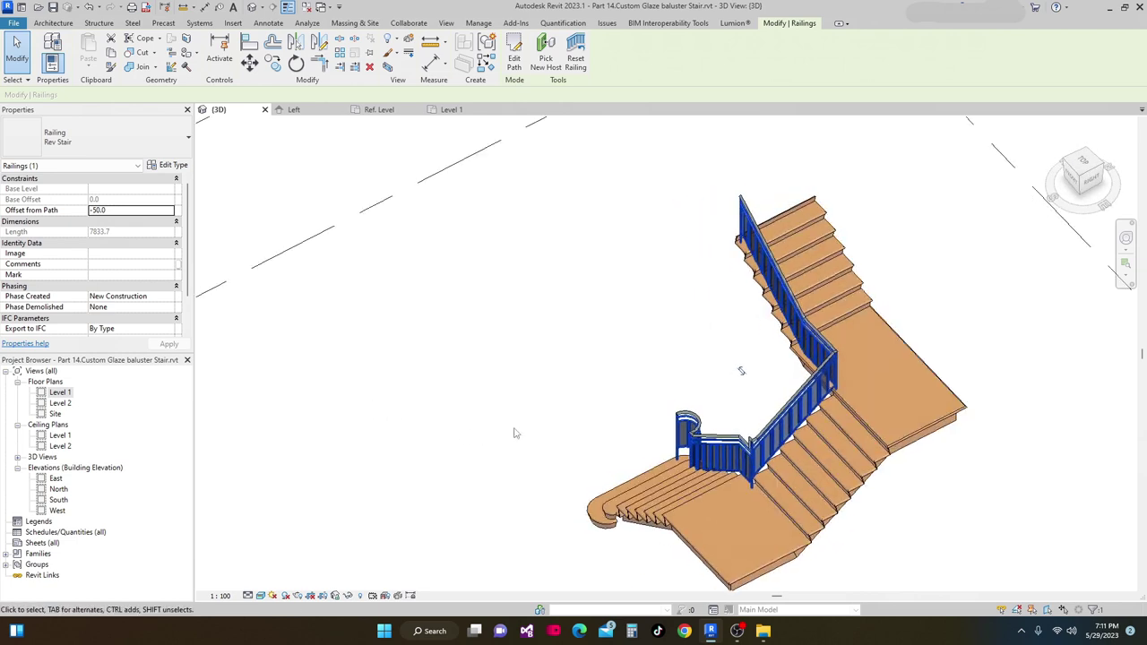
pyautogui.click(507, 363)
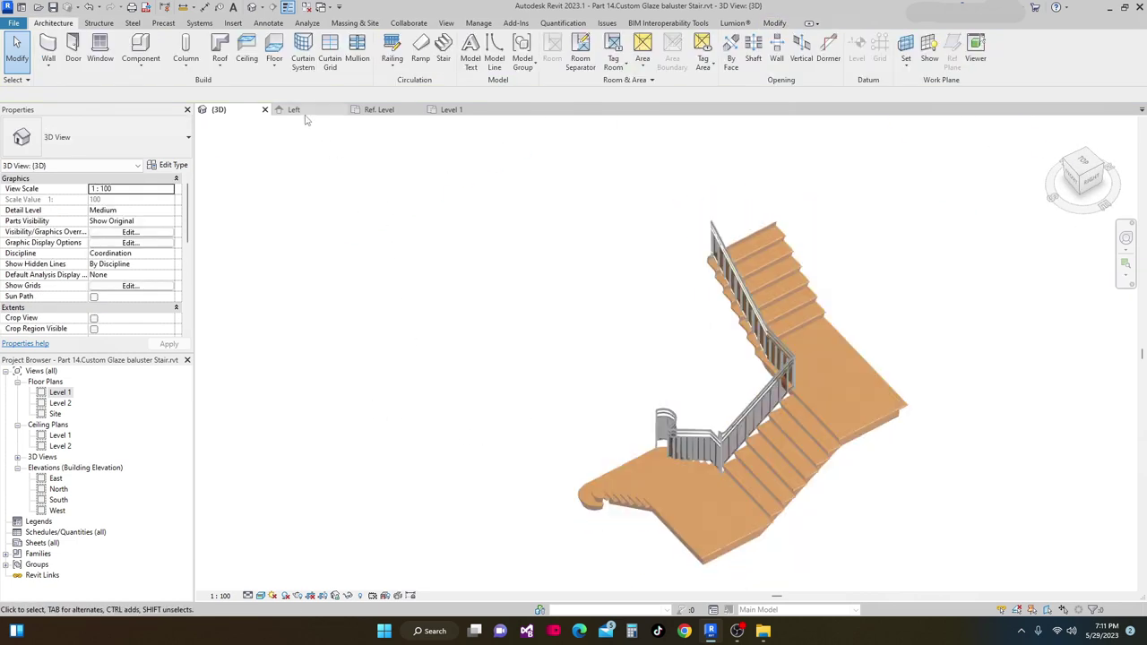
pyautogui.click(453, 109)
# Start a new railing path by picking the slab's top, right and bottom edges.
pyautogui.scroll(-3, 572, 381)
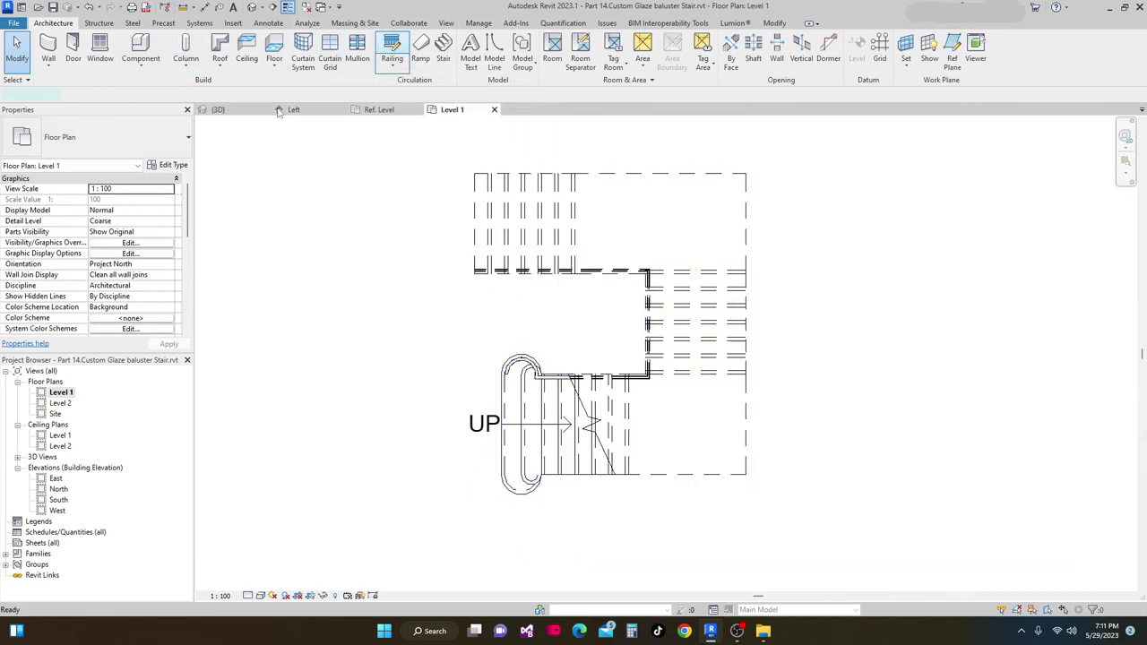
pyautogui.click(392, 49)
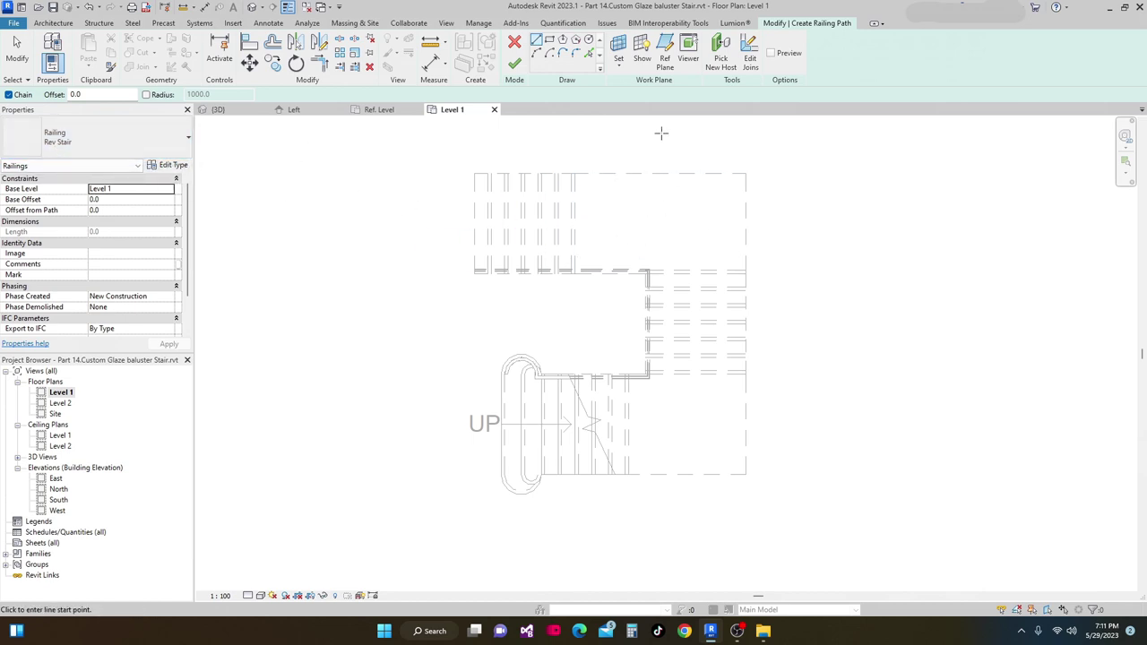
pyautogui.click(589, 53)
pyautogui.click(529, 174)
pyautogui.click(747, 238)
pyautogui.moveTo(761, 242); pyautogui.dragTo(768, 191, button='middle')
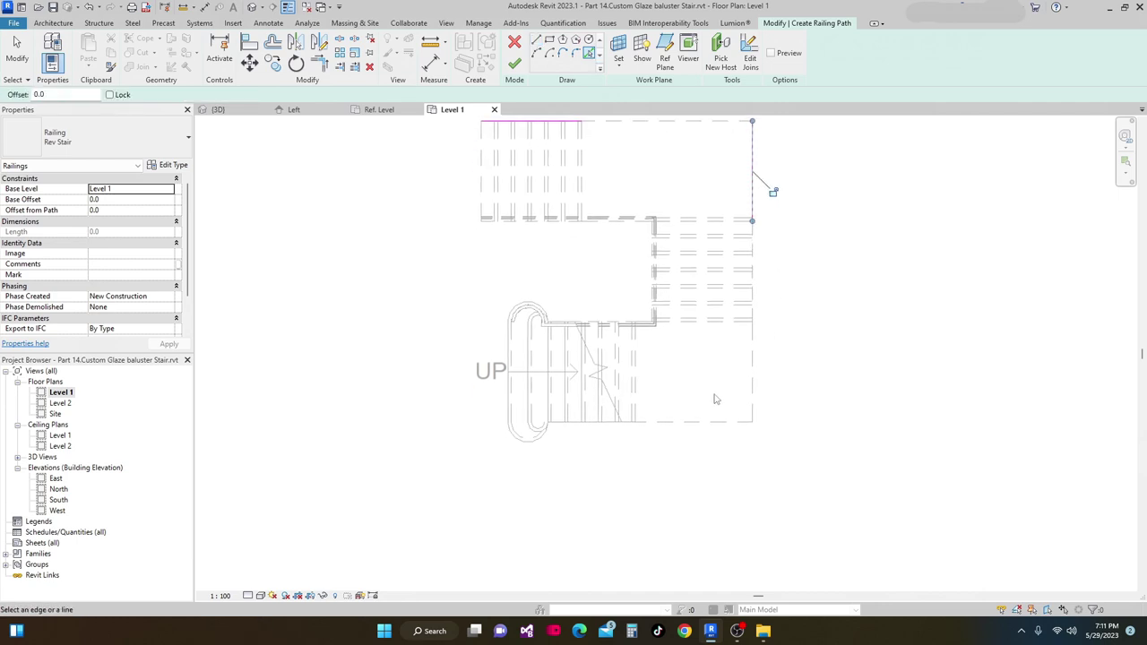
pyautogui.click(576, 429)
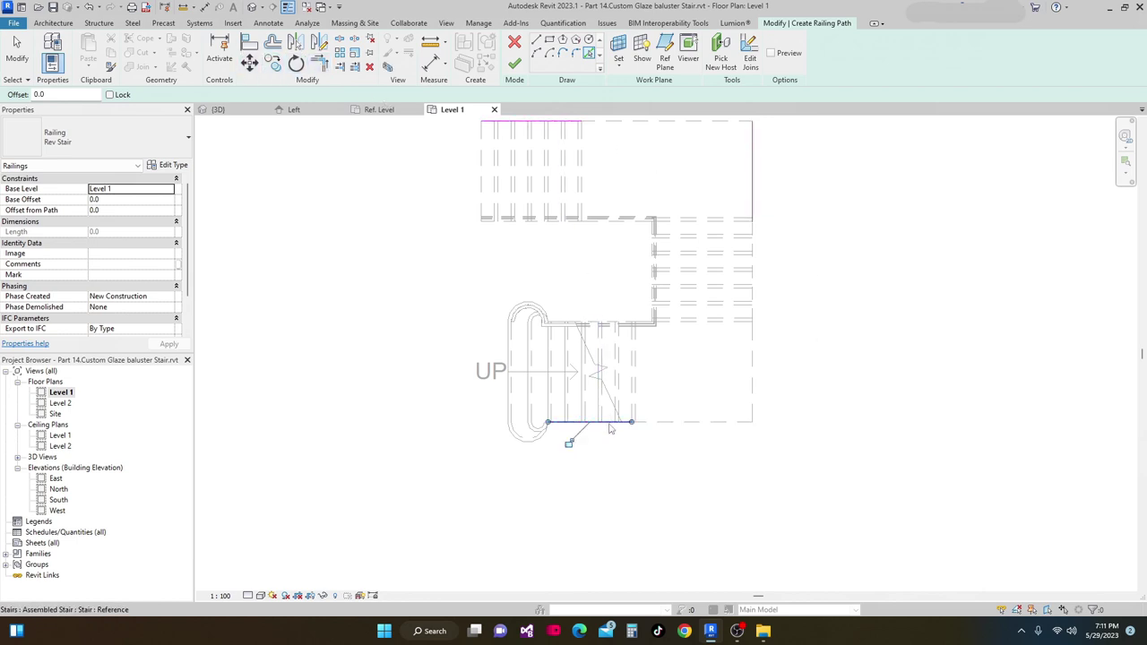
# Join the bottom-right and top-right path lines into corners with Trim/Extend to Corner.
pyautogui.click(320, 64)
pyautogui.click(622, 422)
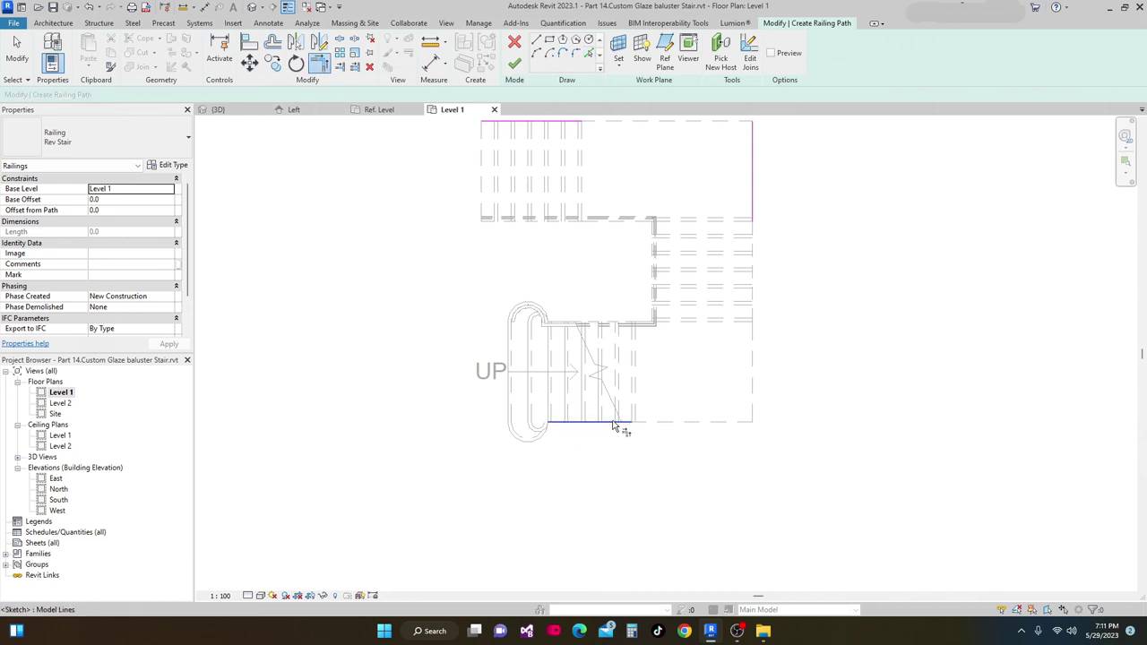
pyautogui.click(753, 224)
pyautogui.moveTo(779, 264); pyautogui.dragTo(771, 377, button='middle')
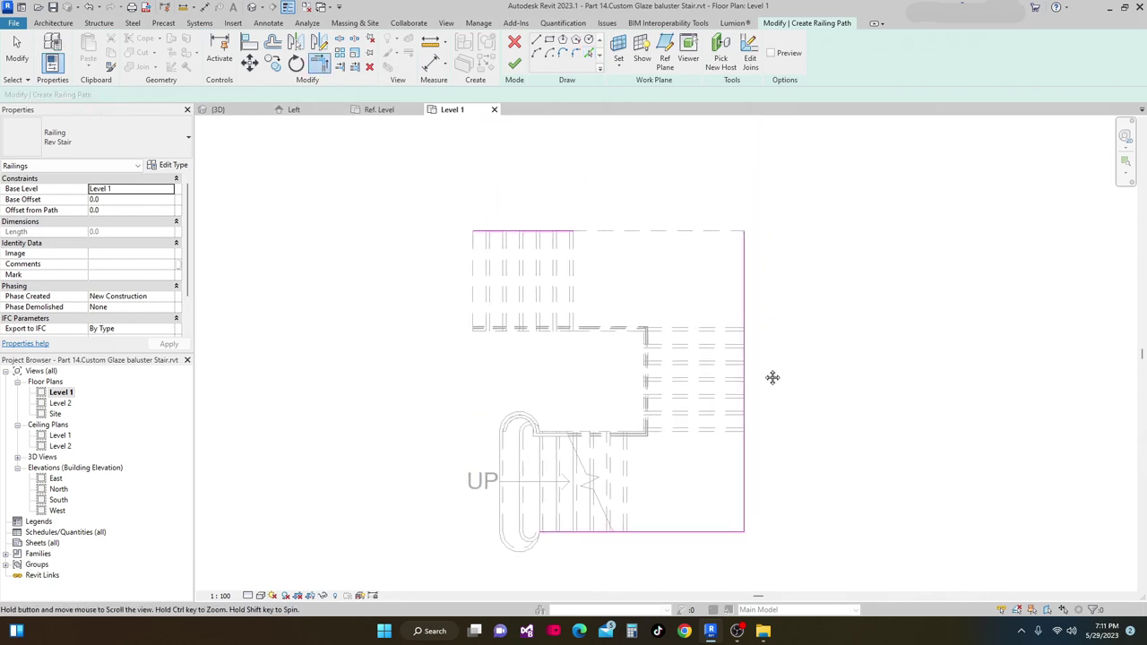
pyautogui.click(573, 235)
pyautogui.click(743, 258)
pyautogui.scroll(-2, 749, 294)
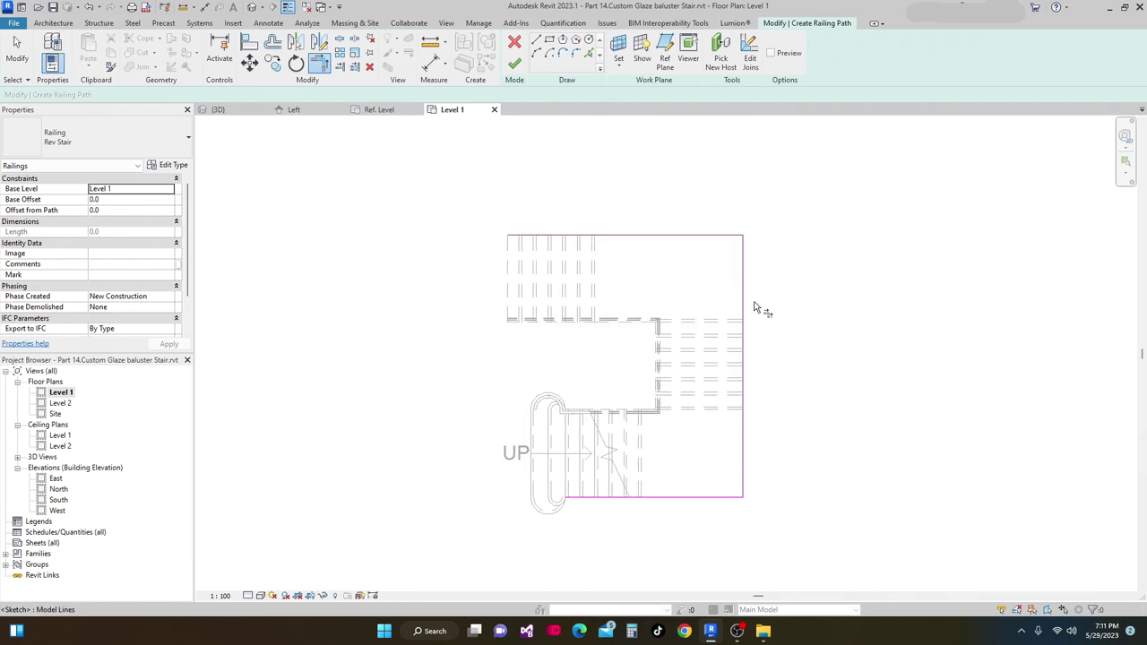
pyautogui.press('Escape')
pyautogui.scroll(5, 627, 448)
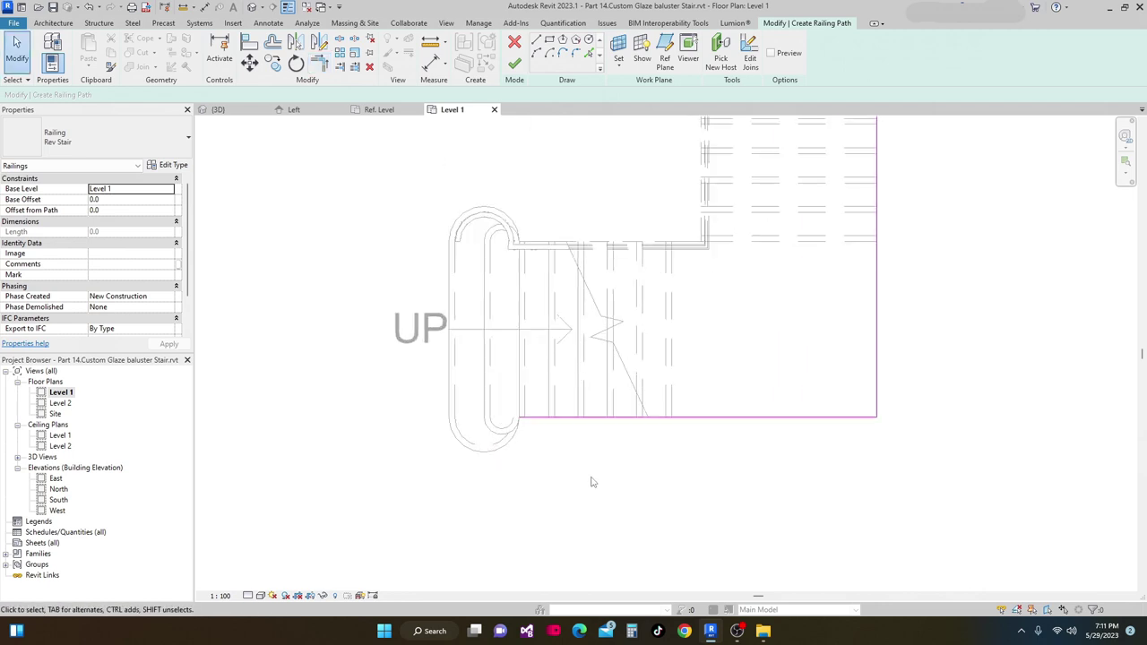
# Lengthen the bottom path line leftward to reach the stair.
pyautogui.moveTo(626, 441); pyautogui.dragTo(661, 507, button='middle')
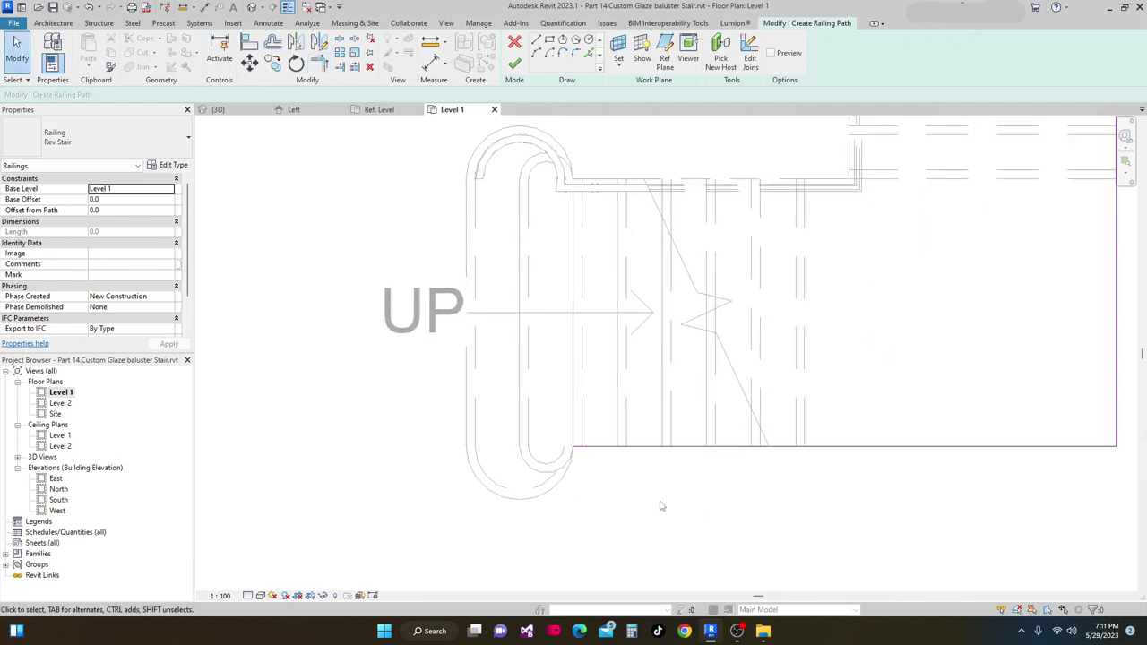
pyautogui.click(632, 446)
pyautogui.moveTo(575, 448)
pyautogui.mouseDown()
pyautogui.moveTo(561, 450)
pyautogui.moveTo(555, 434)
pyautogui.mouseUp()
pyautogui.scroll(4, 563, 447)
pyautogui.scroll(-4, 609, 461)
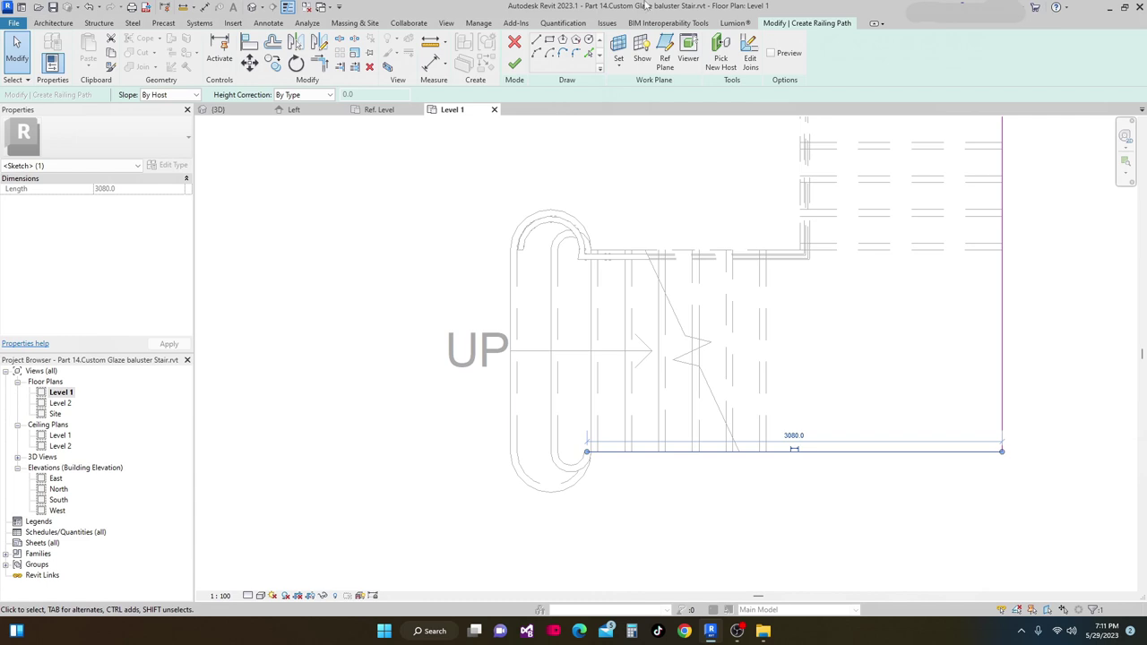
# Draw a line and arc around the curved first step, then finish the 12478.2-long railing.
pyautogui.click(535, 52)
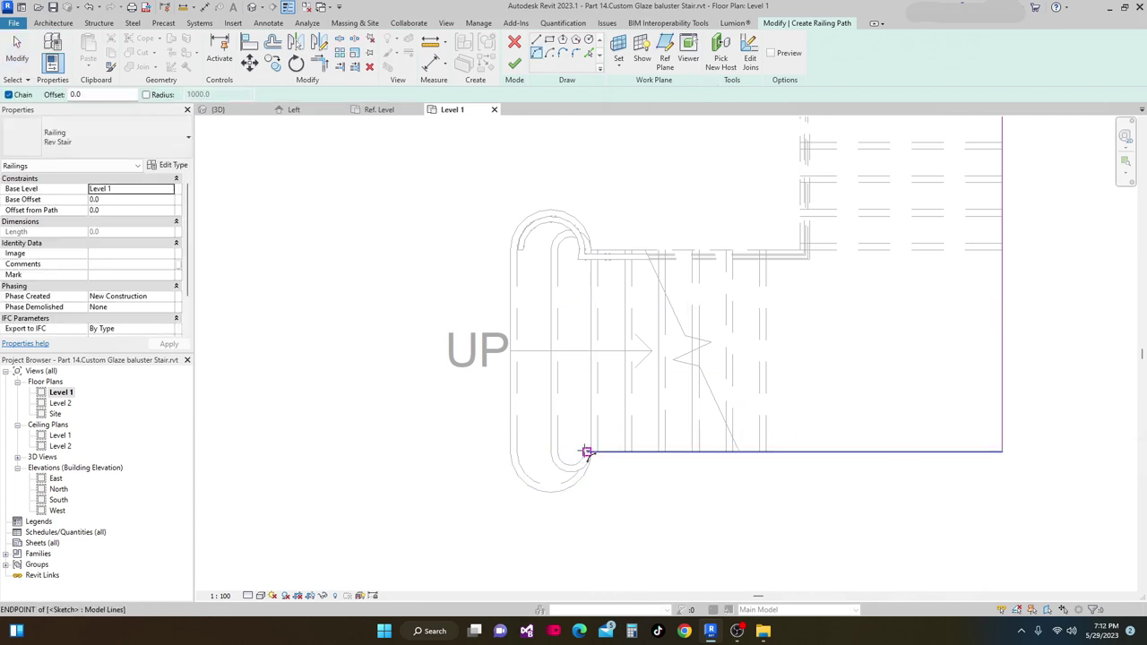
pyautogui.click(587, 452)
pyautogui.scroll(1, 545, 456)
pyautogui.scroll(1, 515, 453)
pyautogui.scroll(2, 522, 475)
pyautogui.click(505, 475)
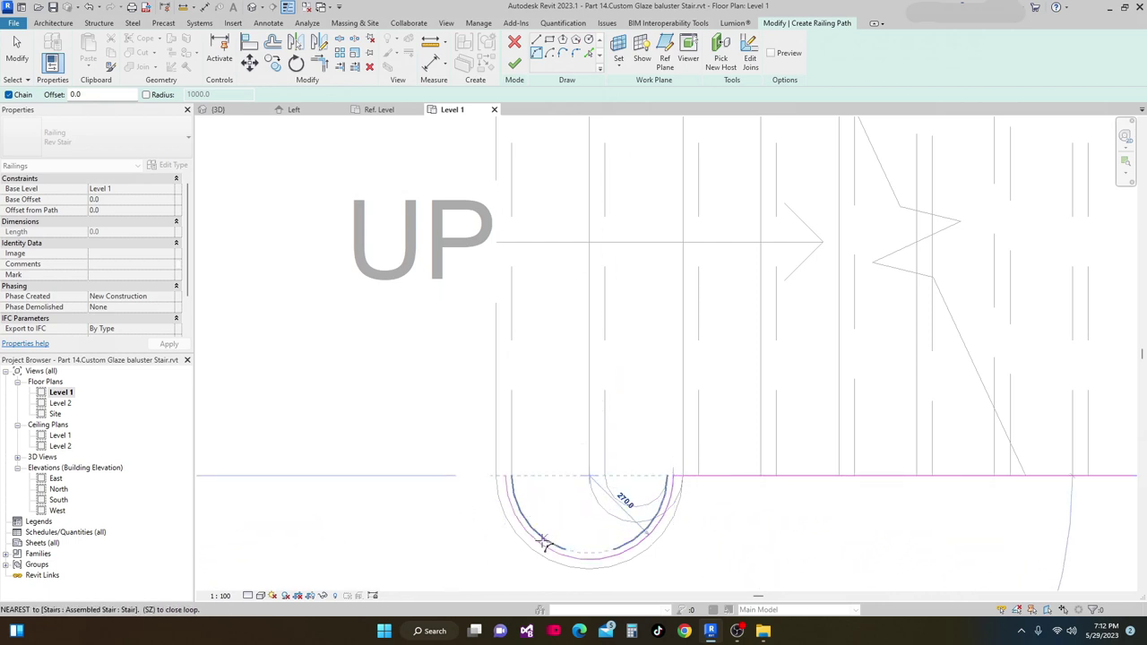
pyautogui.click(508, 478)
pyautogui.scroll(-2, 584, 456)
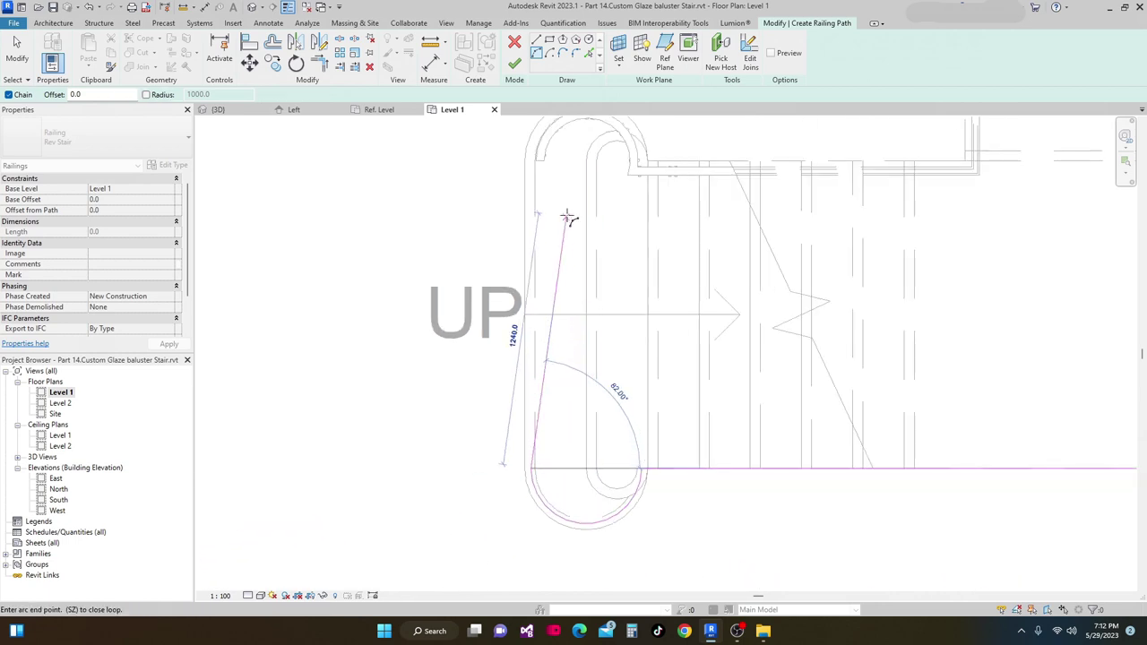
pyautogui.press('Escape')
pyautogui.scroll(-1, 543, 154)
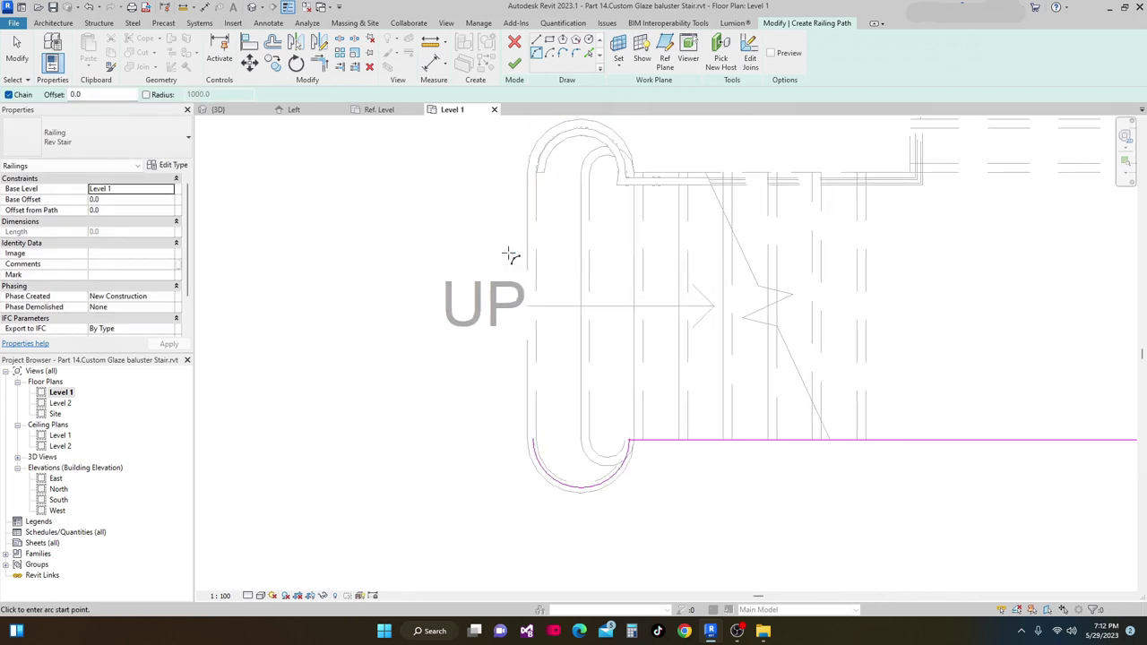
pyautogui.scroll(-2, 523, 259)
pyautogui.click(515, 64)
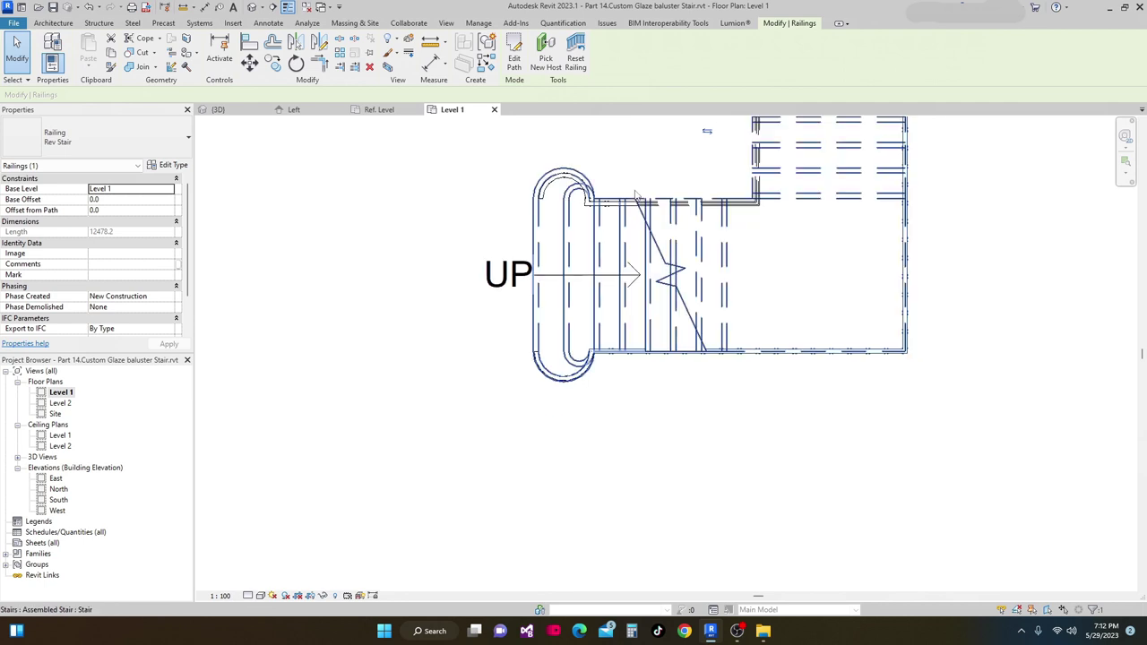
# In the 3D view, give the lower-flight railing an Offset from Path of 50.
pyautogui.click(223, 115)
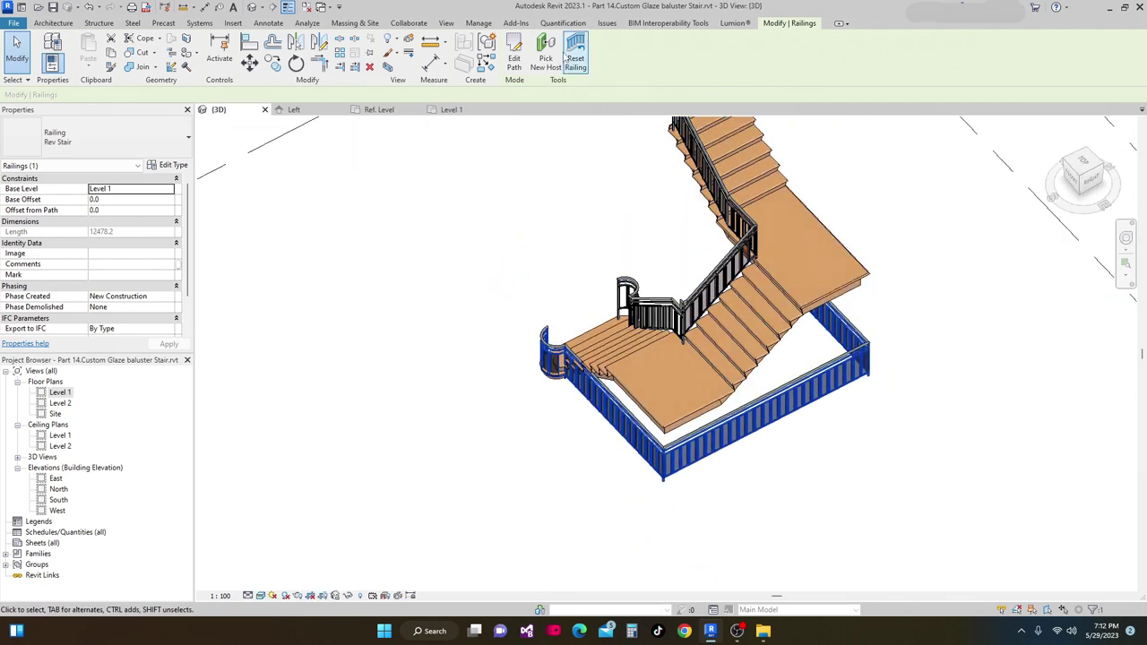
pyautogui.press('Escape')
pyautogui.keyDown('shift'); pyautogui.moveTo(935, 317); pyautogui.dragTo(807, 387, button='middle'); pyautogui.keyUp('shift')
pyautogui.scroll(6, 714, 381)
pyautogui.scroll(2, 710, 388)
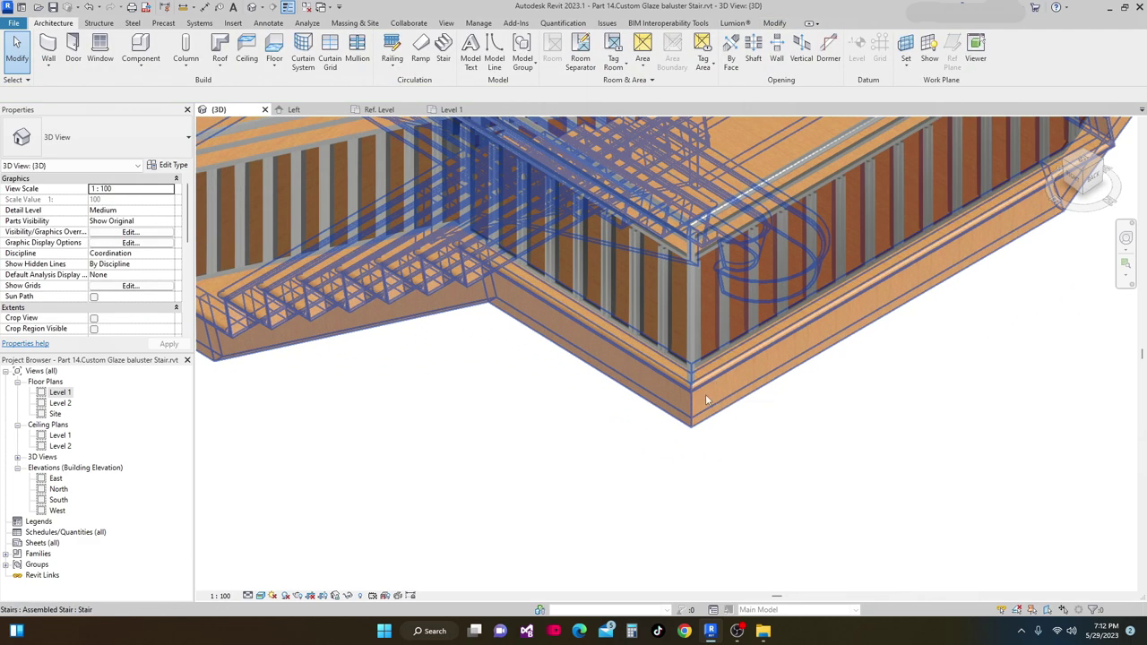
pyautogui.scroll(-5, 623, 462)
pyautogui.keyDown('shift'); pyautogui.moveTo(636, 496); pyautogui.dragTo(763, 466, button='middle'); pyautogui.keyUp('shift')
pyautogui.scroll(3, 782, 529)
pyautogui.click(763, 459)
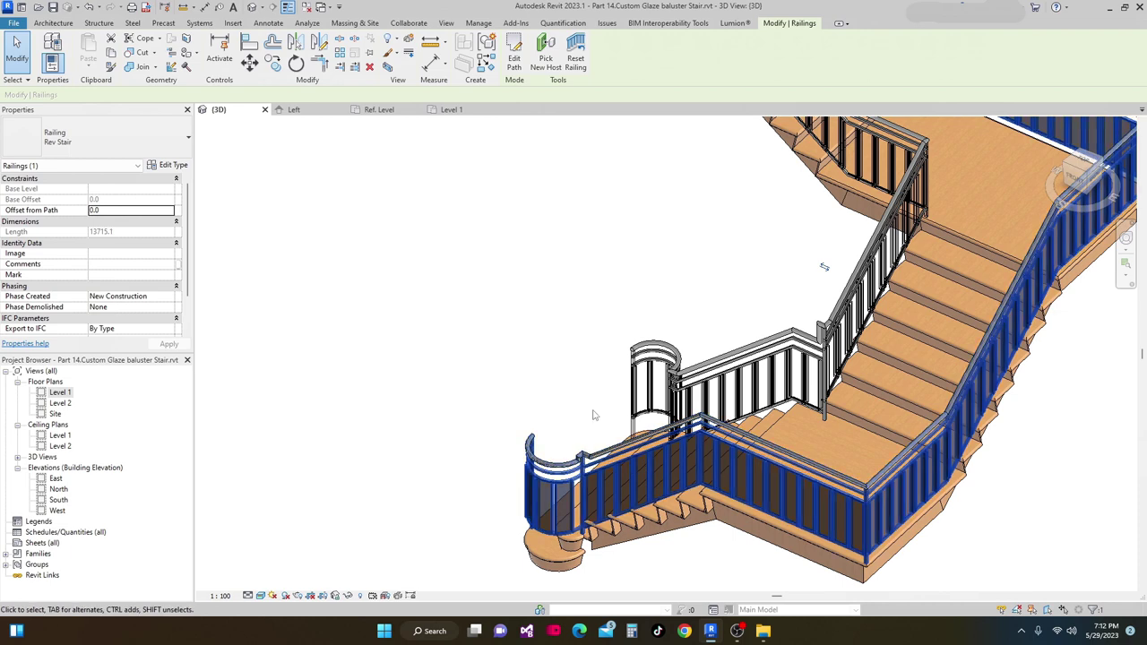
pyautogui.click(137, 211)
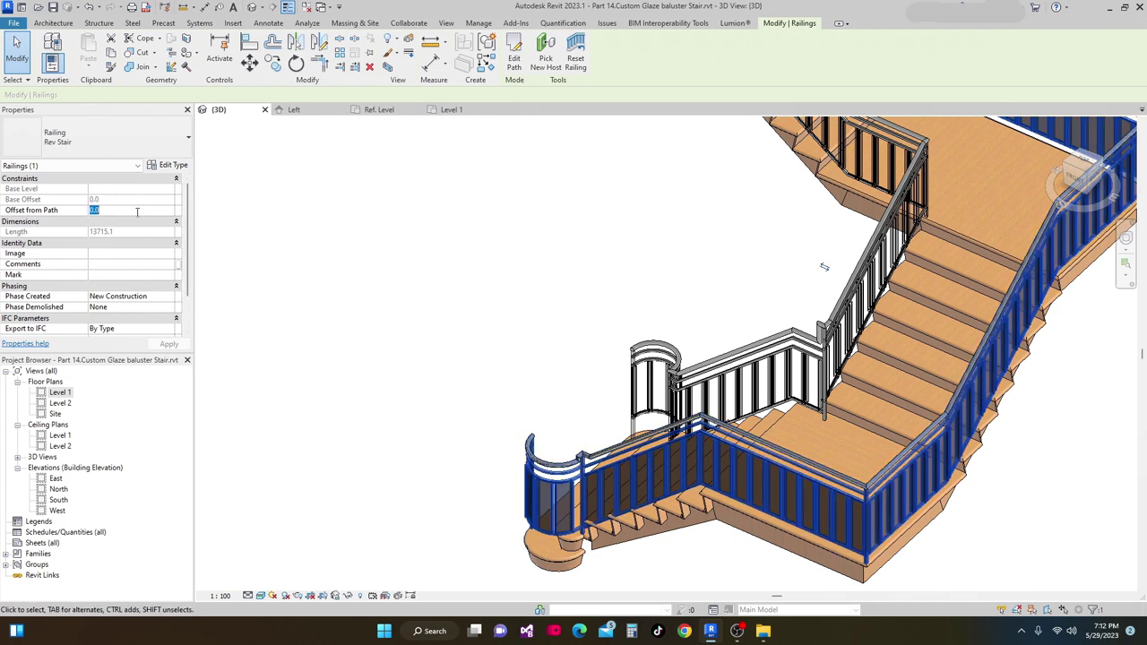
pyautogui.write('50')
pyautogui.click(169, 344)
# Deselect the railing and orbit closely around the curved railing and lower flight.
pyautogui.scroll(-2, 632, 385)
pyautogui.keyDown('shift'); pyautogui.moveTo(633, 386); pyautogui.dragTo(681, 430, button='middle'); pyautogui.keyUp('shift')
pyautogui.press('Escape')
pyautogui.scroll(2, 667, 436)
pyautogui.scroll(5, 667, 436)
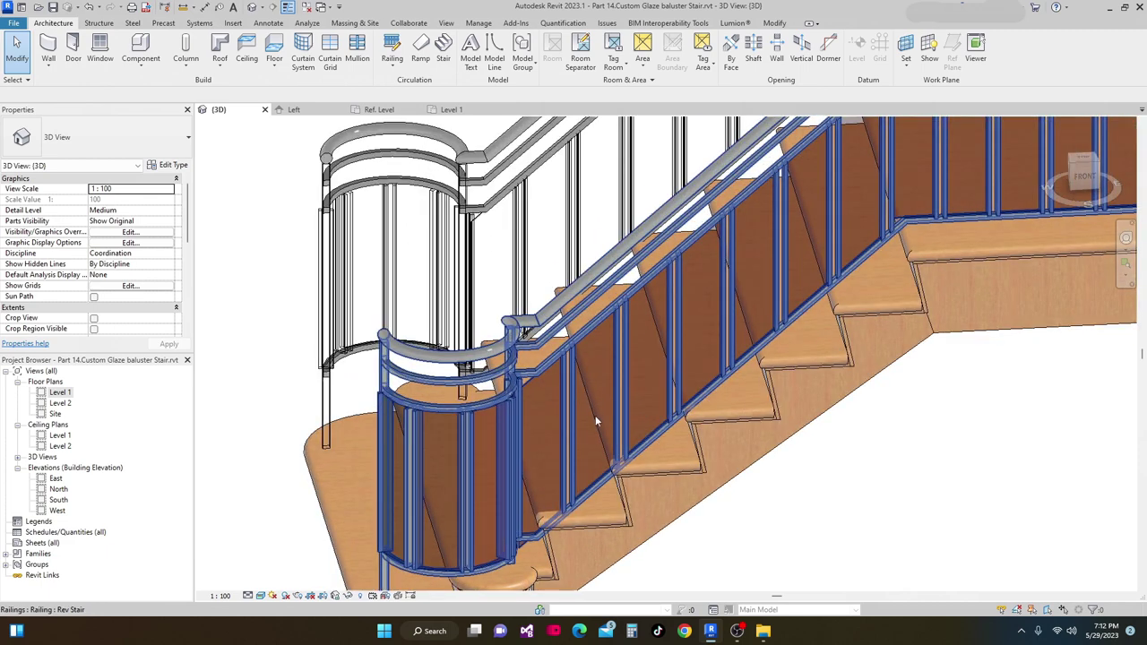
pyautogui.scroll(2, 606, 405)
pyautogui.keyDown('shift'); pyautogui.moveTo(606, 392); pyautogui.dragTo(625, 374, button='middle'); pyautogui.keyUp('shift')
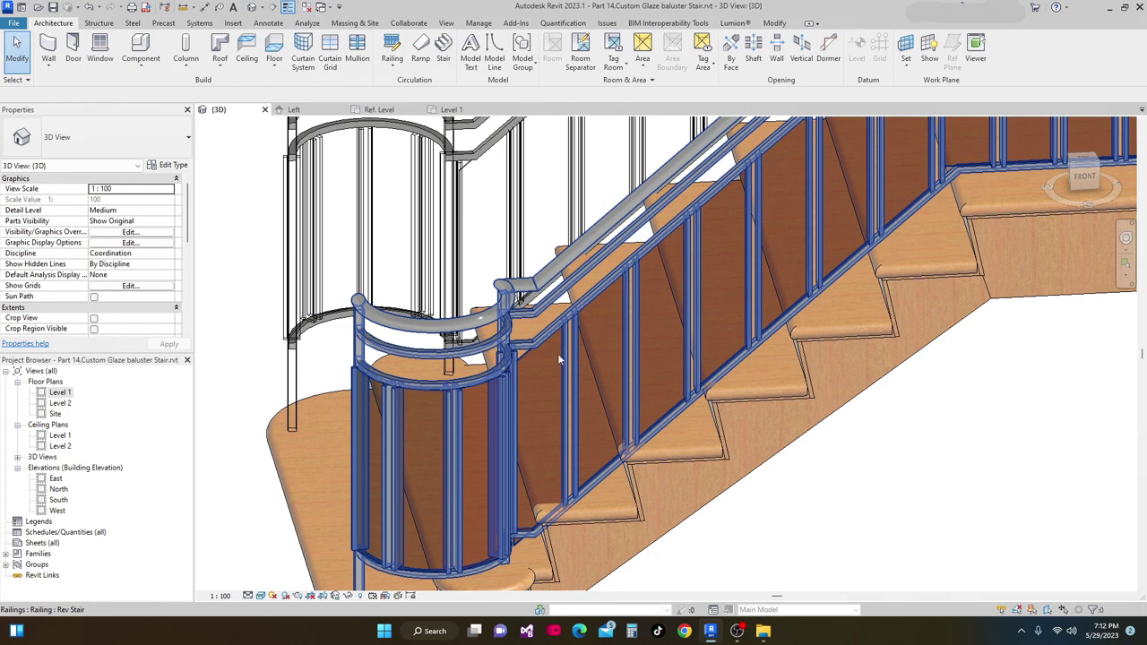
pyautogui.keyDown('shift'); pyautogui.moveTo(562, 403); pyautogui.dragTo(556, 350, button='middle'); pyautogui.keyUp('shift')
pyautogui.scroll(7, 678, 329)
# Check the 3D view's type settings, then reselect the Rev Stair railing.
pyautogui.click(174, 166)
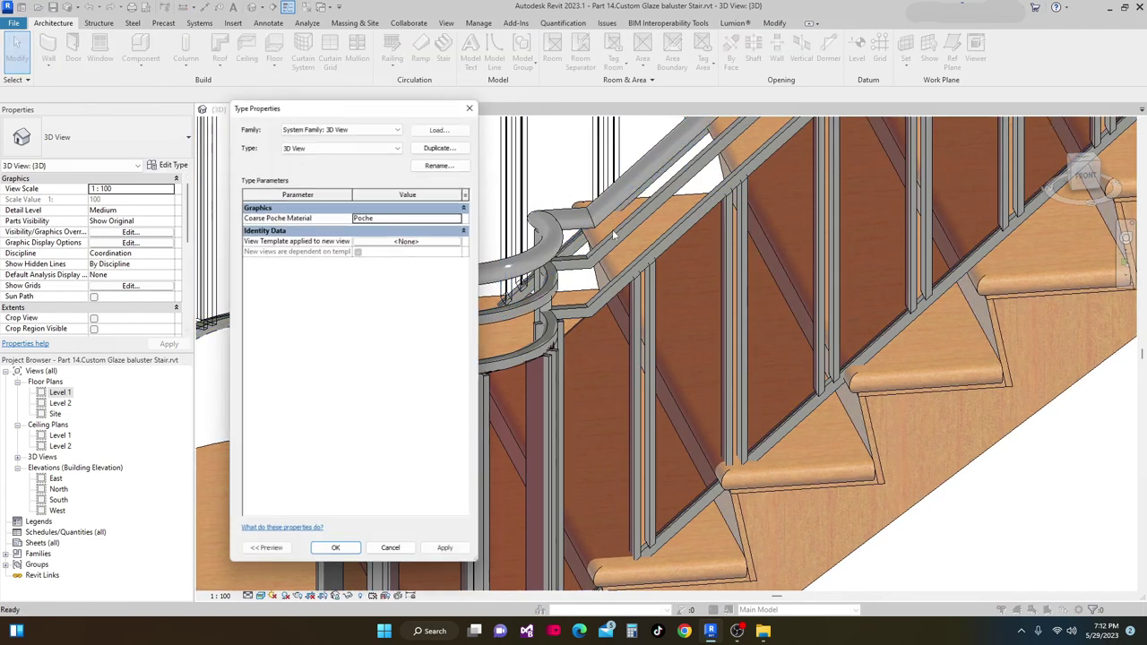
pyautogui.click(476, 98)
pyautogui.keyDown('shift'); pyautogui.moveTo(489, 269); pyautogui.dragTo(515, 284, button='middle'); pyautogui.keyUp('shift')
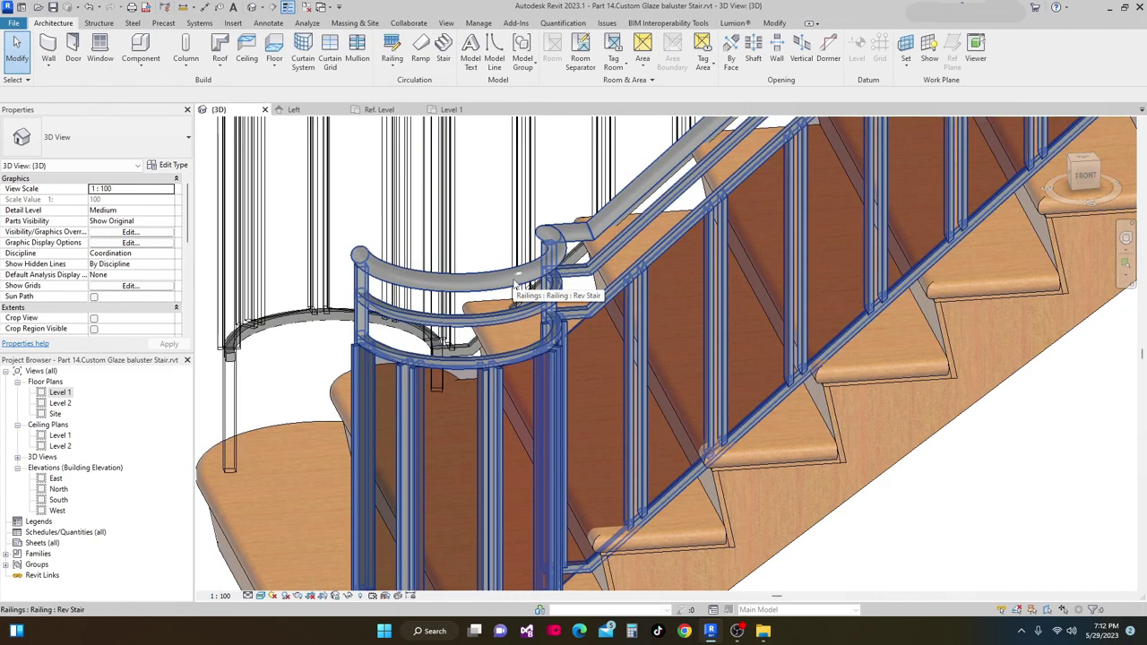
pyautogui.click(515, 285)
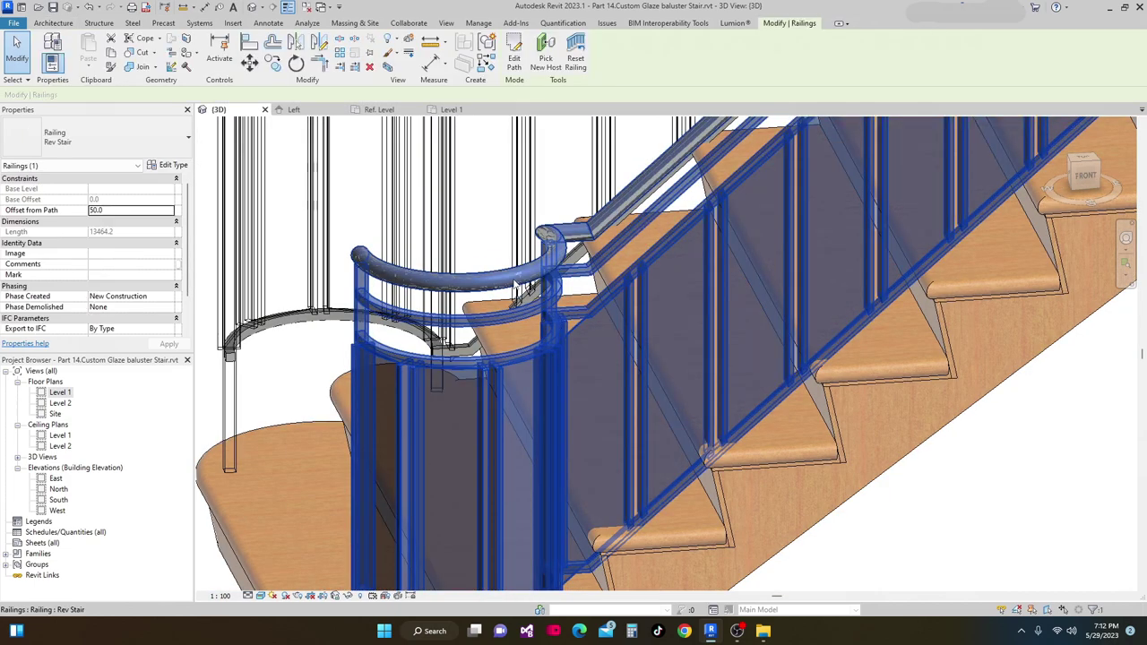
pyautogui.click(183, 169)
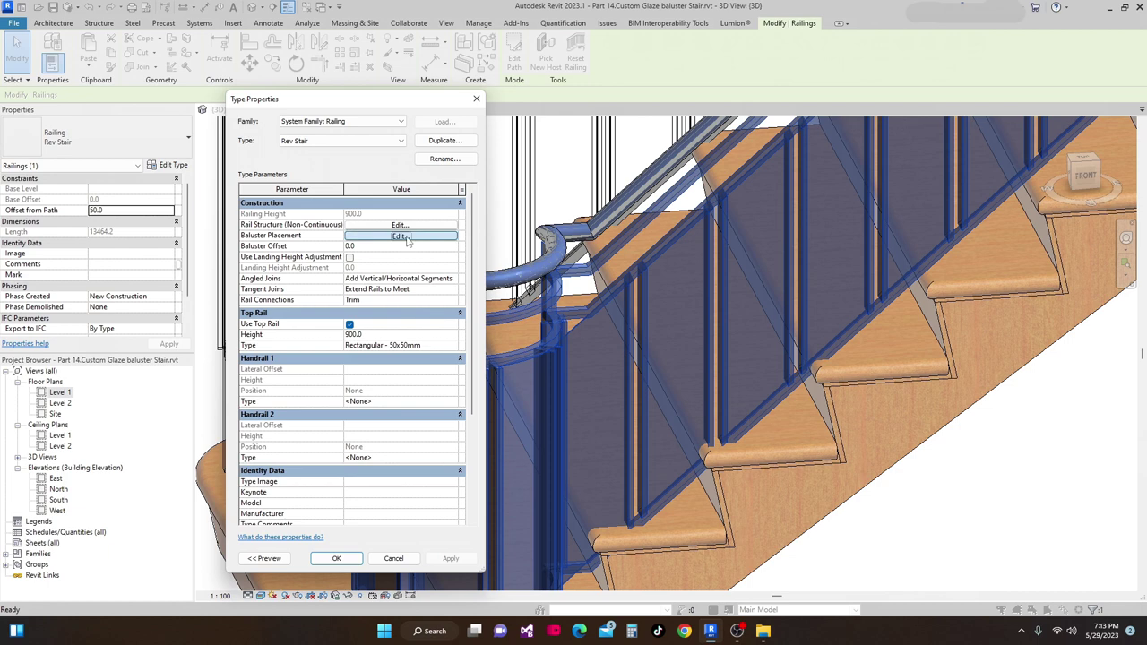
pyautogui.click(399, 236)
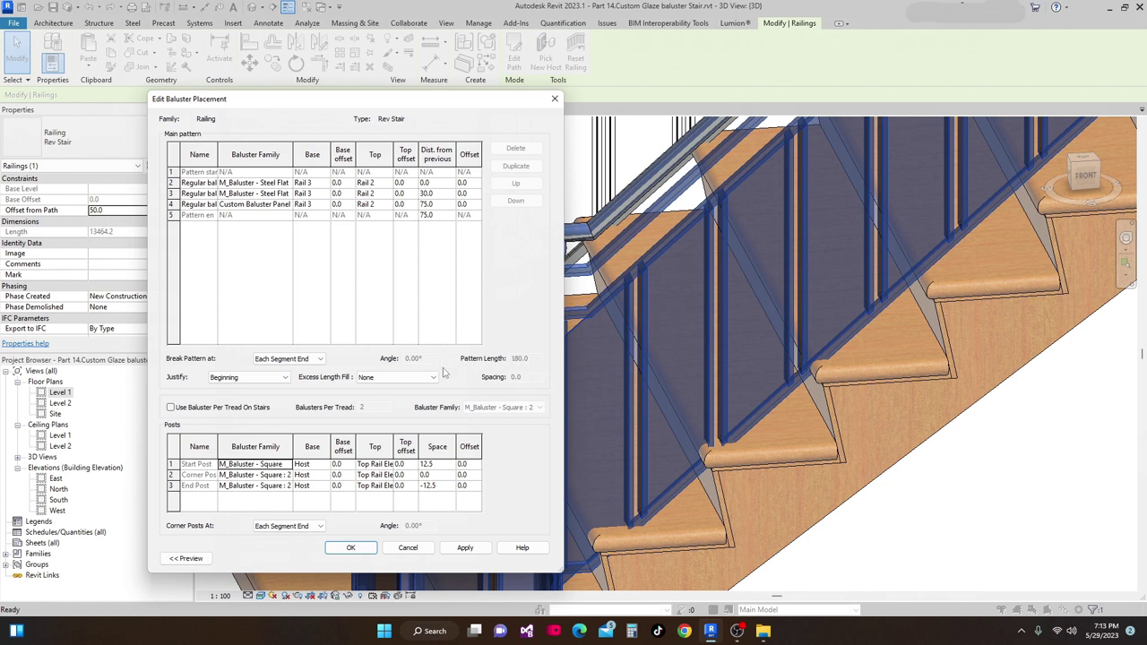
pyautogui.moveTo(450, 106); pyautogui.dragTo(473, 96)
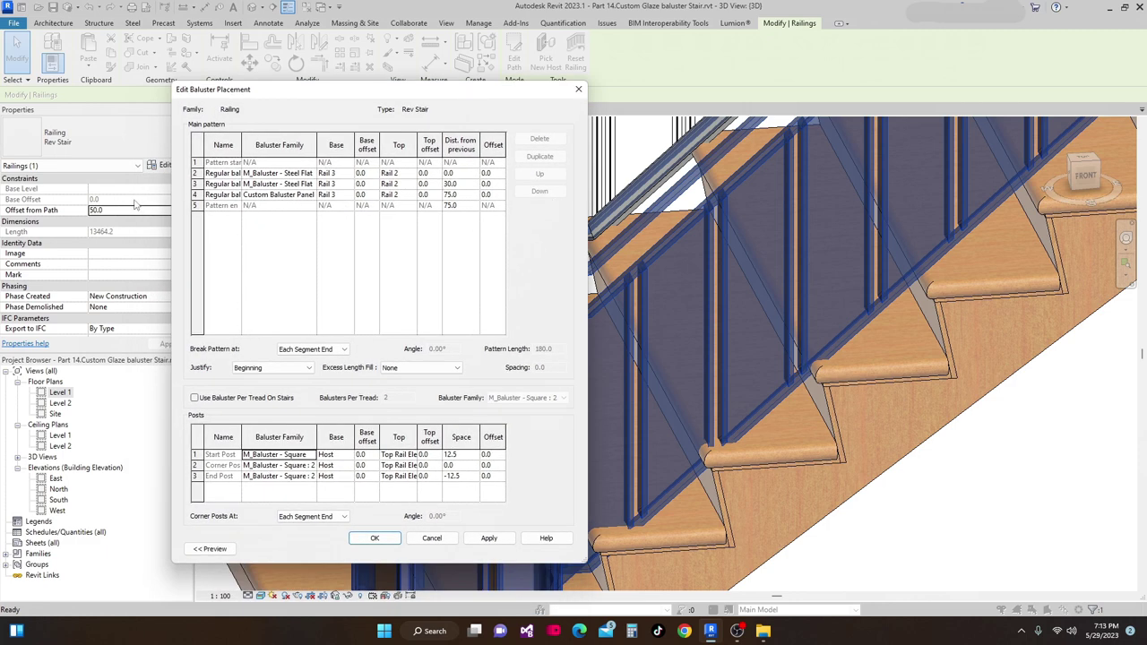
pyautogui.click(201, 173)
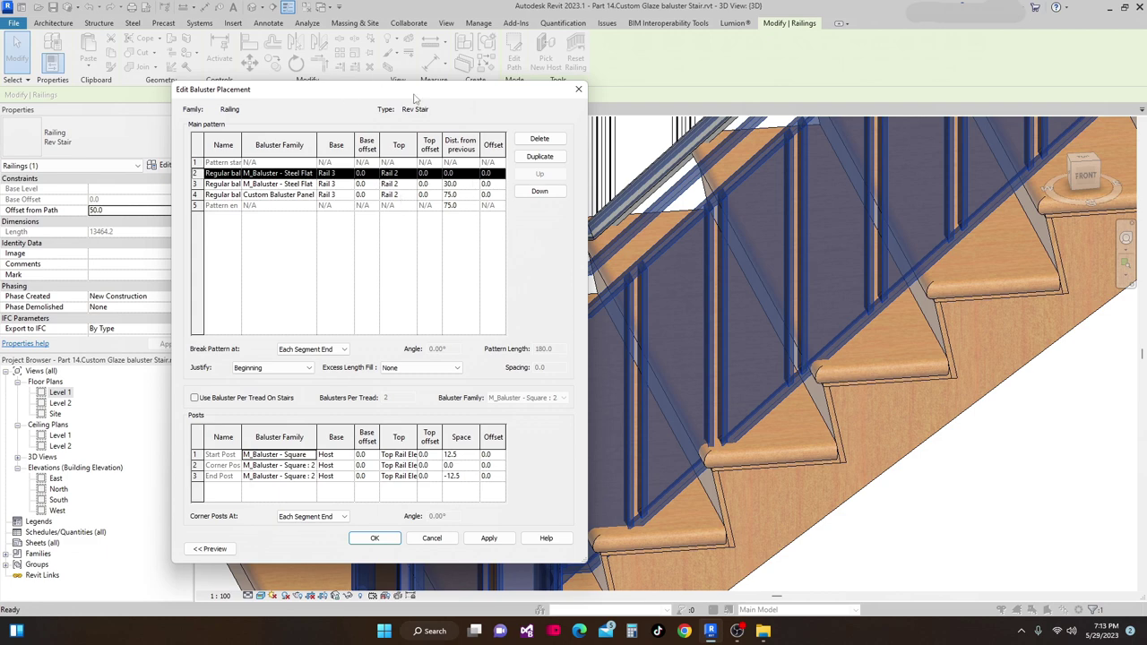
pyautogui.moveTo(415, 97); pyautogui.dragTo(353, 89)
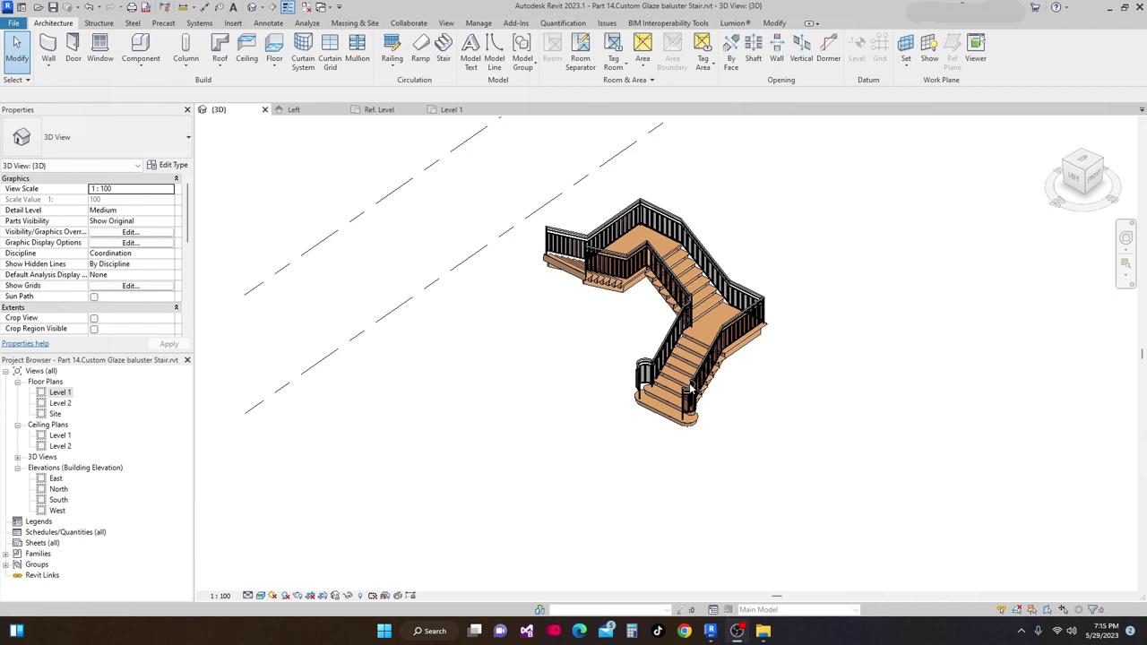
# Go from the Left elevation to Level 1, zooming out and panning the stair to centre.
pyautogui.scroll(3, 777, 391)
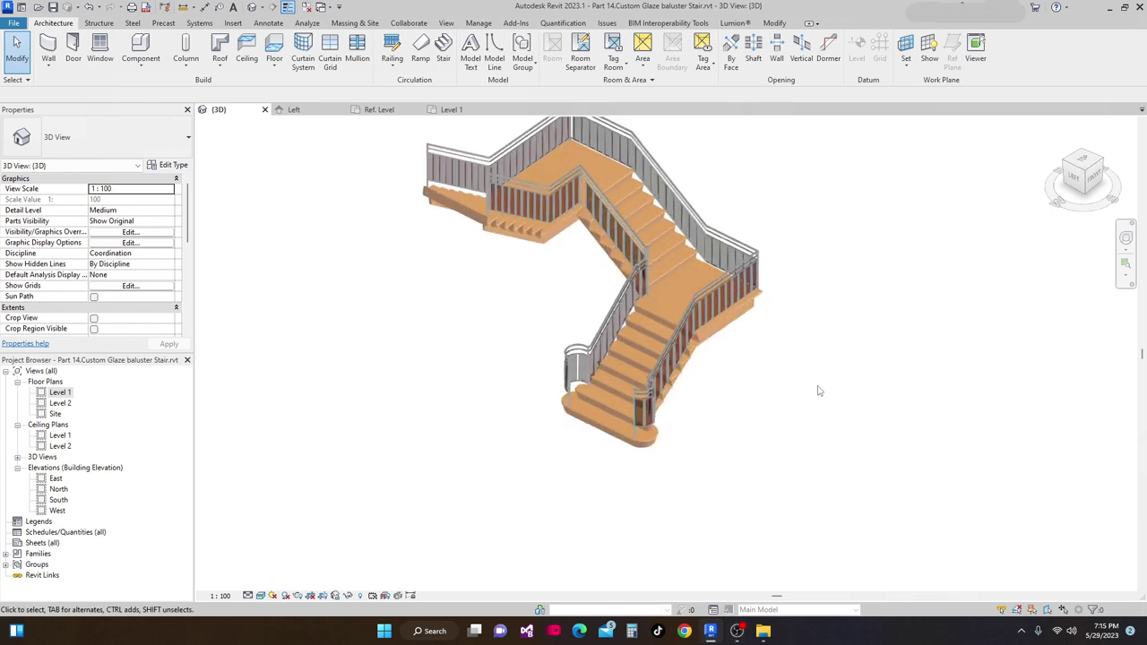
pyautogui.scroll(-1, 815, 421)
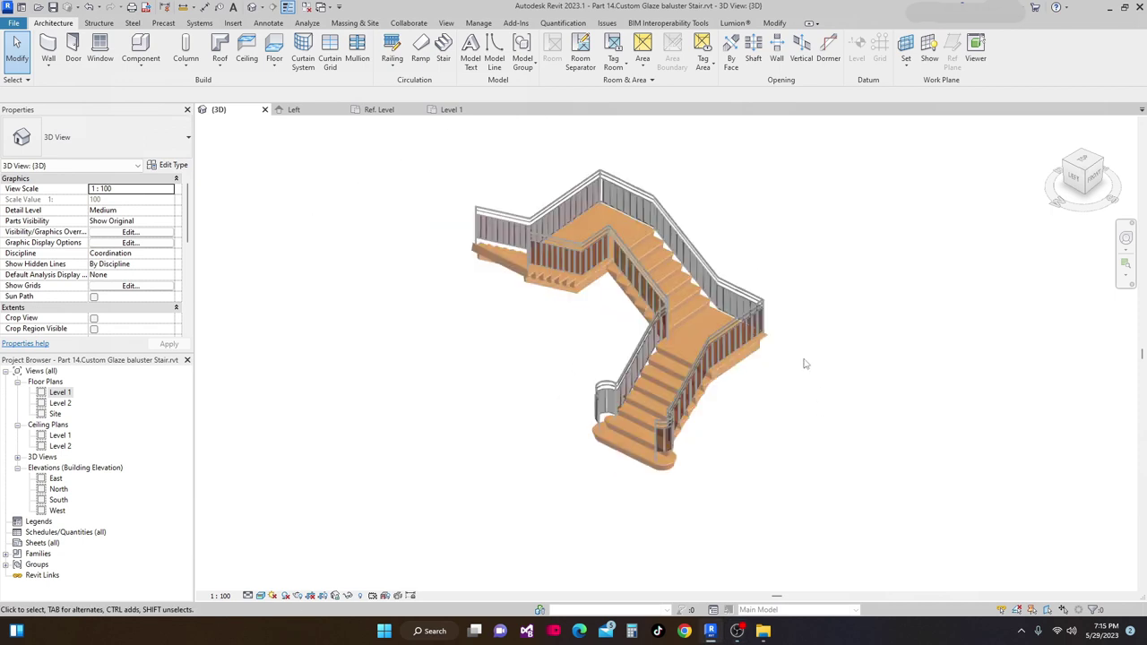
pyautogui.scroll(-1, 804, 363)
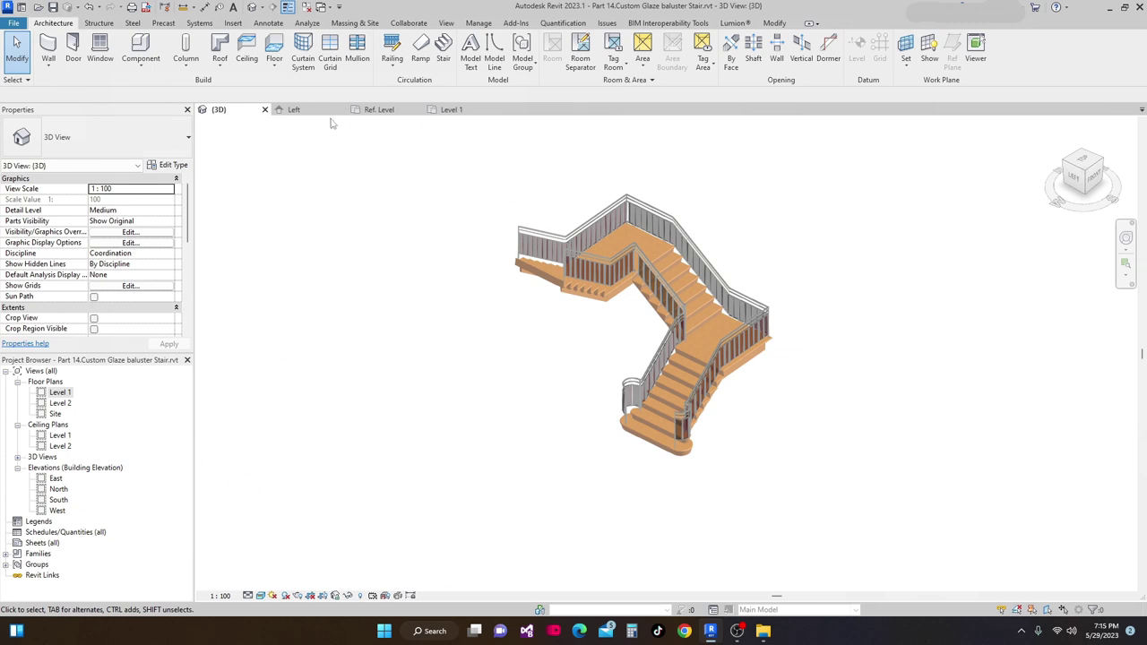
pyautogui.click(296, 110)
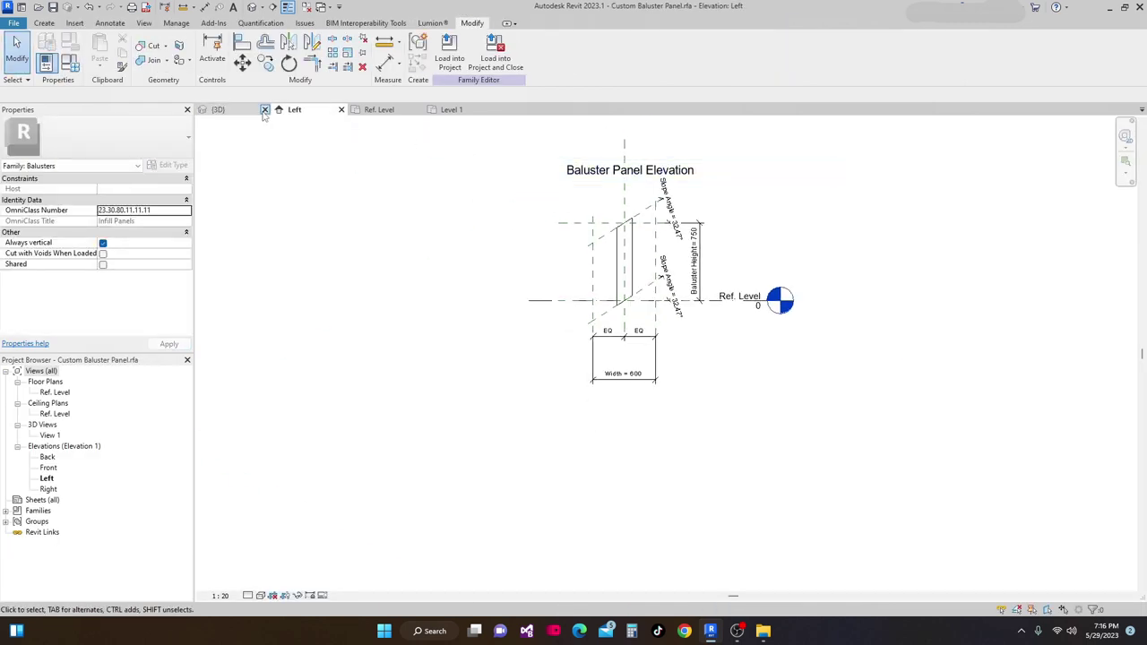
pyautogui.click(482, 111)
pyautogui.scroll(-5, 563, 206)
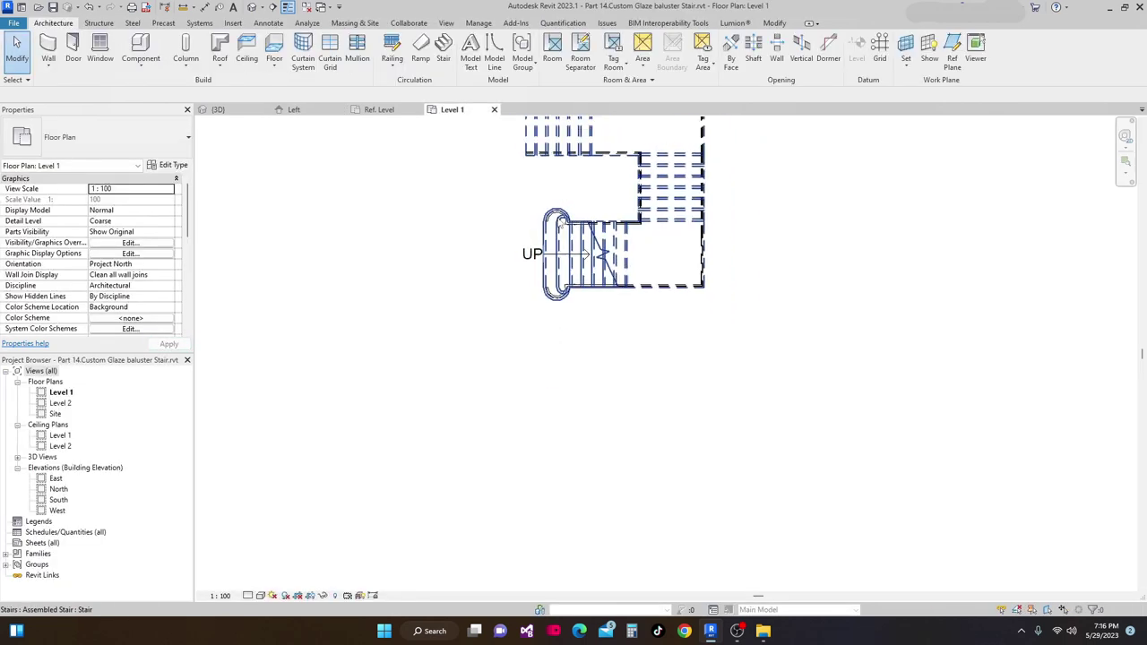
pyautogui.moveTo(563, 206); pyautogui.dragTo(579, 310, button='middle')
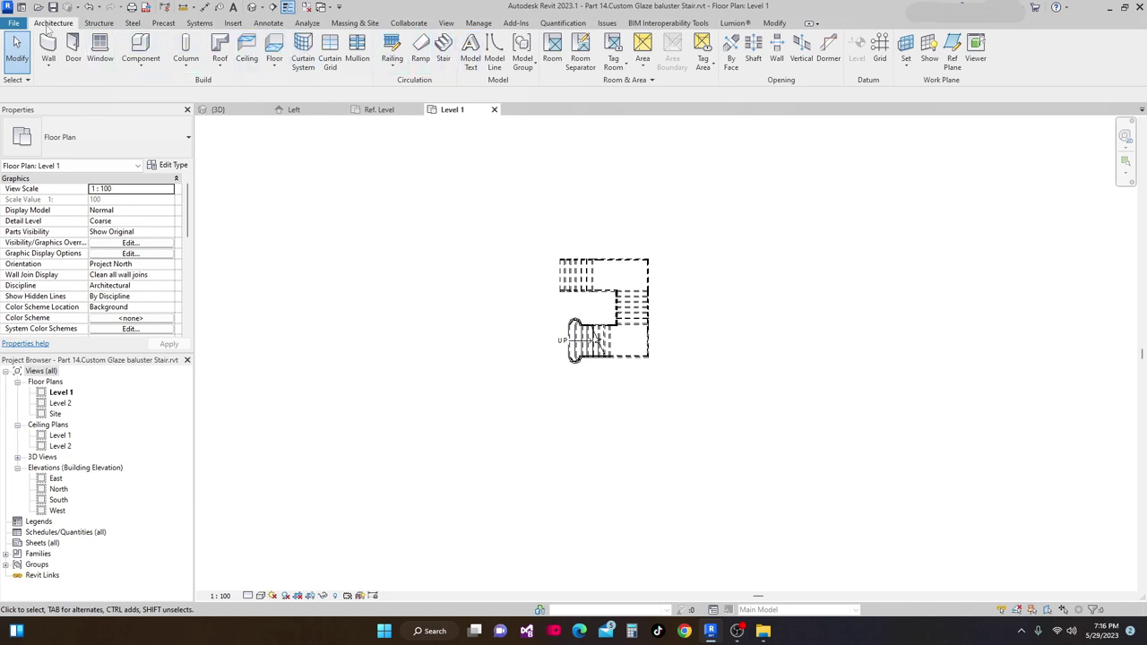
# Sketch a 12900 × 10900 rectangular floor around the stair and open Generic 150mm's assembly.
pyautogui.click(274, 52)
pyautogui.scroll(-1, 500, 185)
pyautogui.click(614, 39)
pyautogui.click(474, 187)
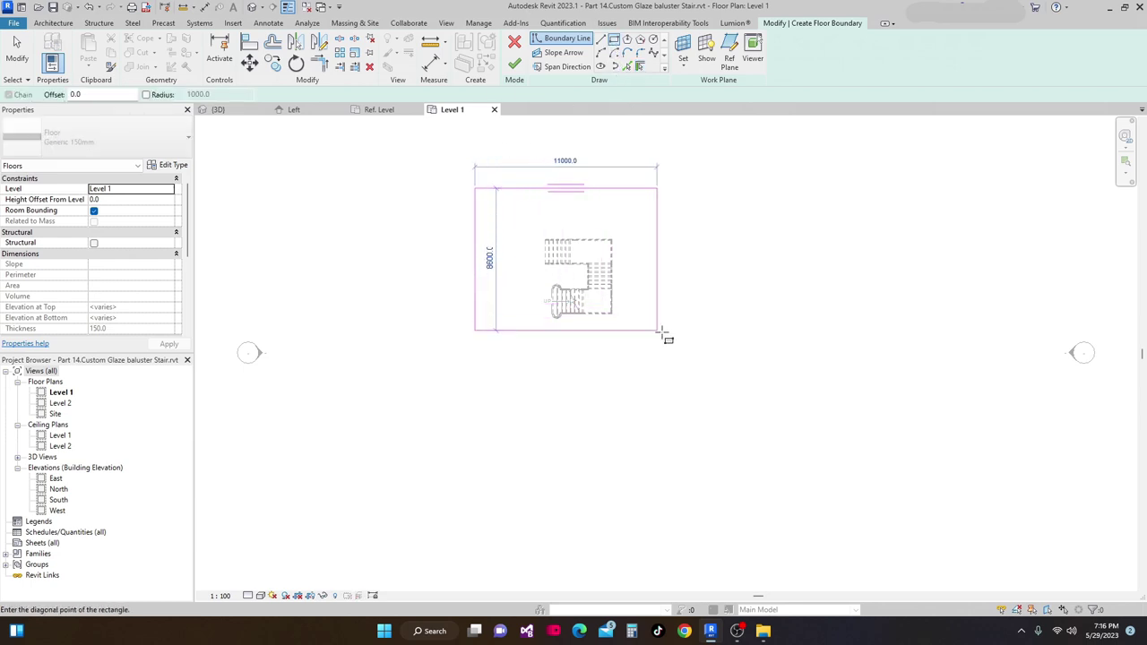
pyautogui.click(689, 368)
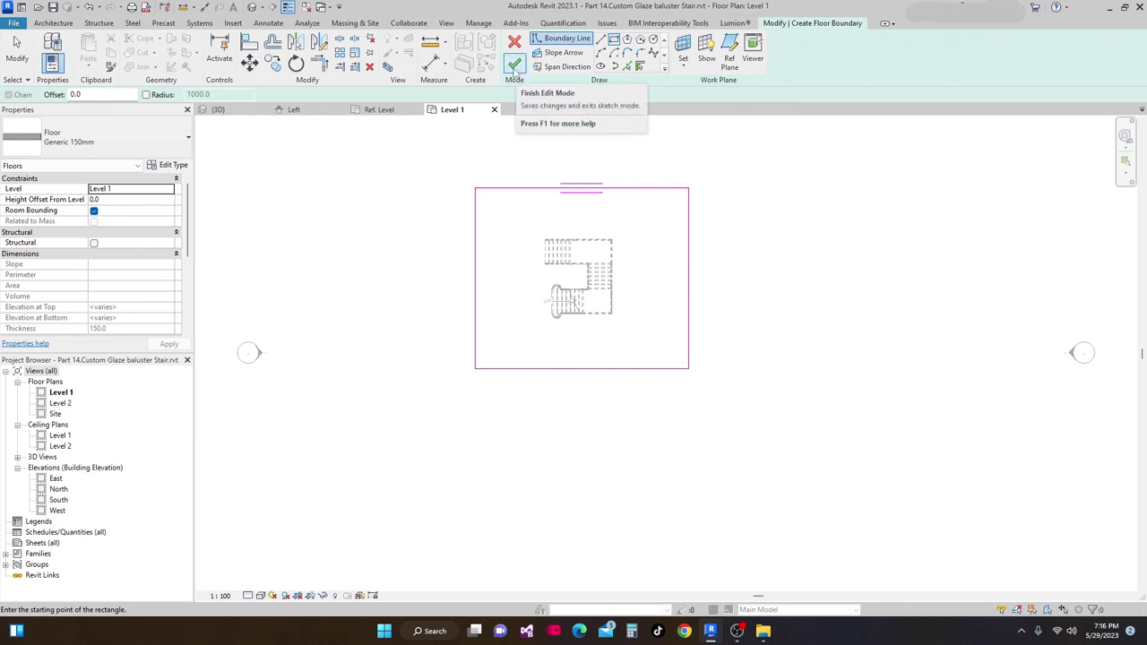
pyautogui.click(172, 166)
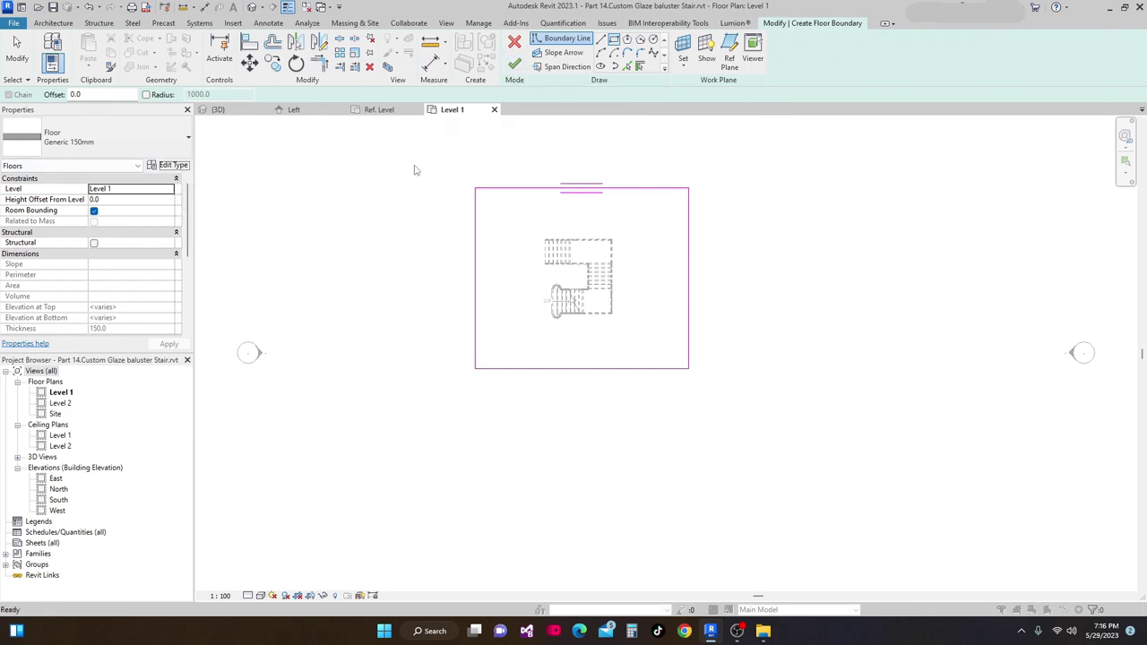
pyautogui.click(363, 197)
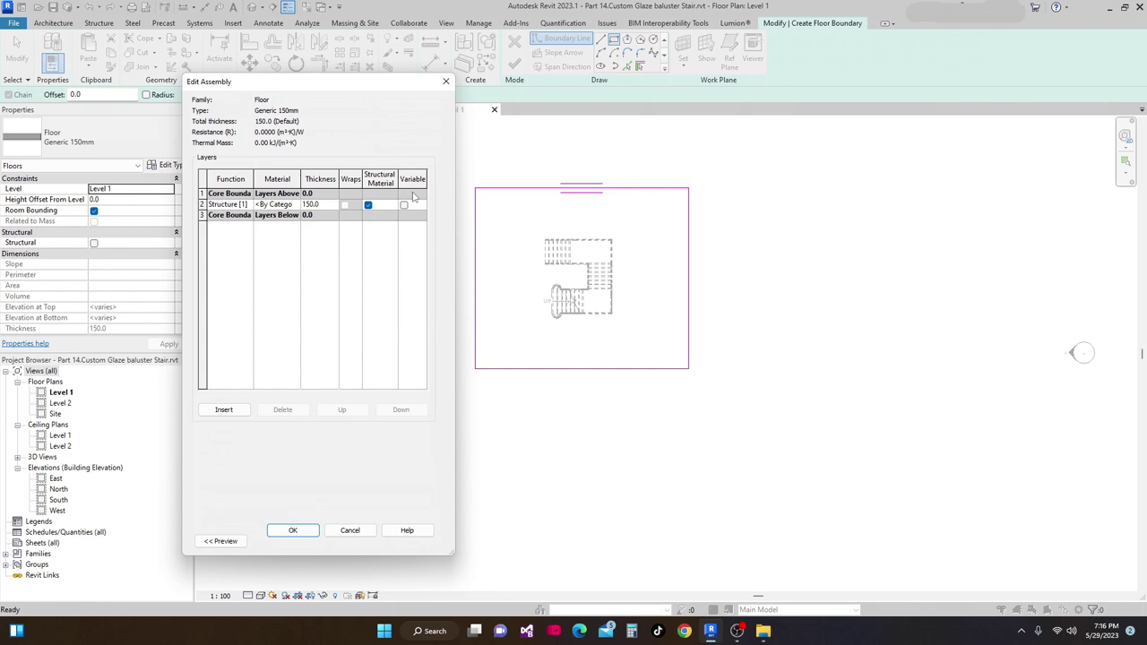
# Search 'wo' and assign Oak Flooring to the Generic 150mm structure layer, confirming all dialogs.
pyautogui.click(295, 204)
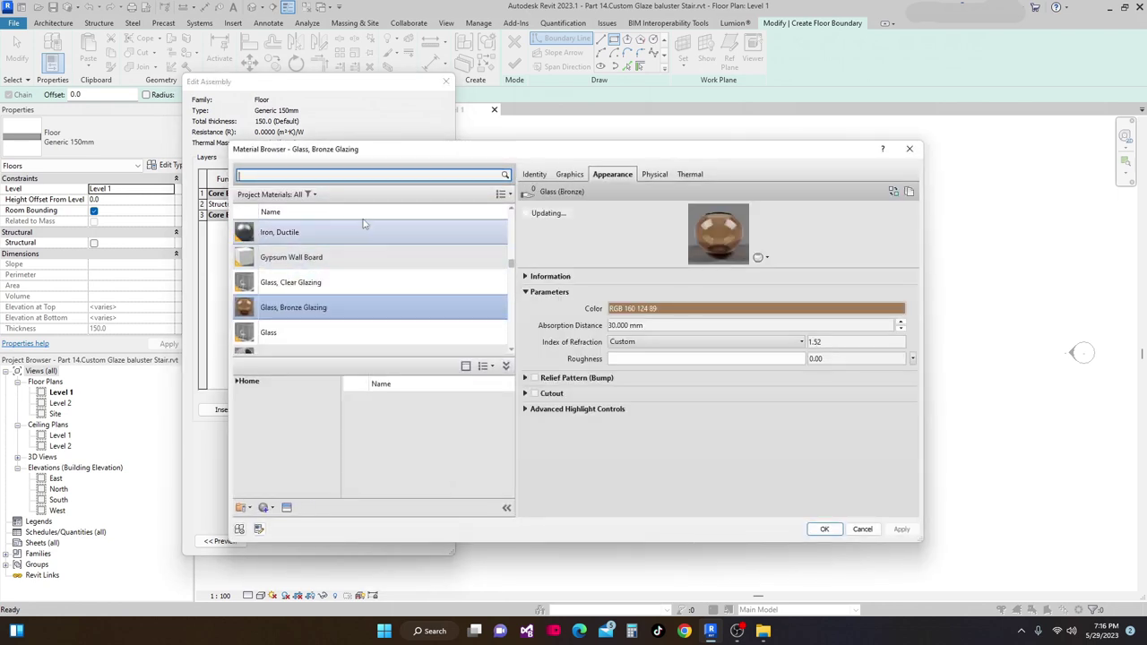
pyautogui.click(310, 175)
pyautogui.write('w')
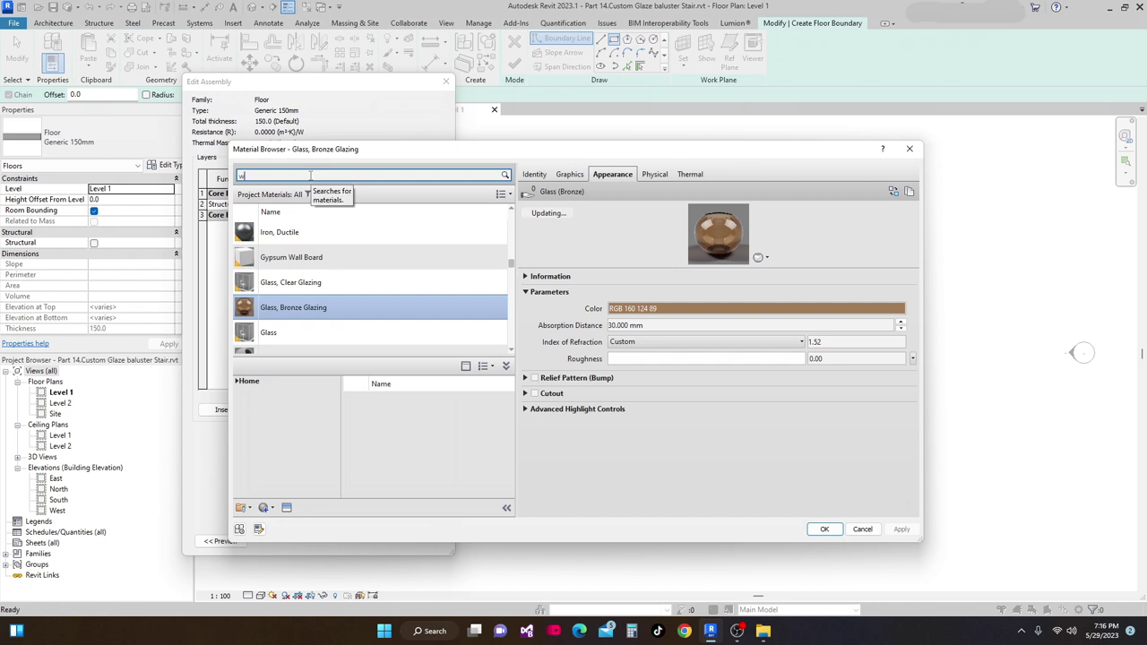
pyautogui.write('oo')
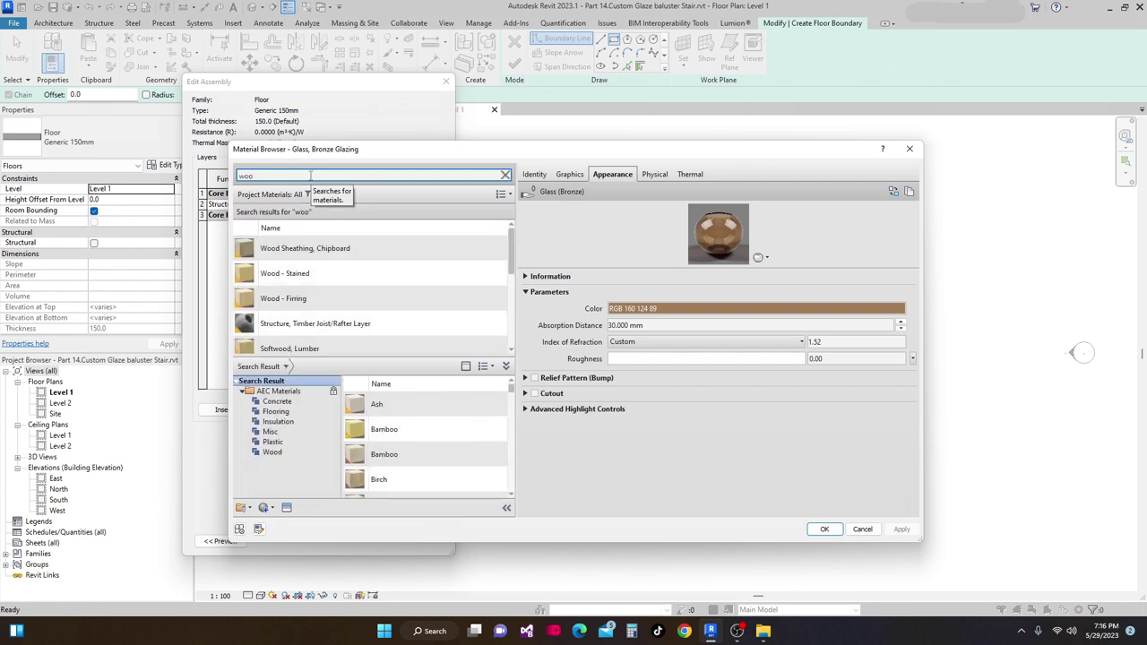
pyautogui.scroll(-3, 357, 274)
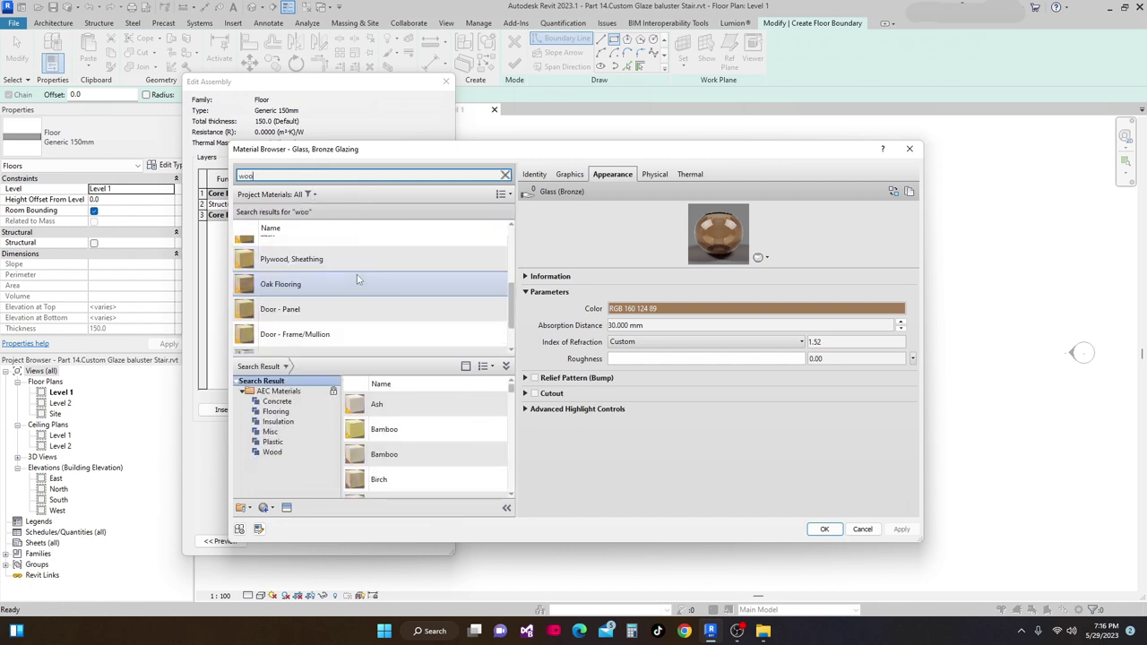
pyautogui.scroll(-2, 356, 275)
pyautogui.scroll(5, 356, 280)
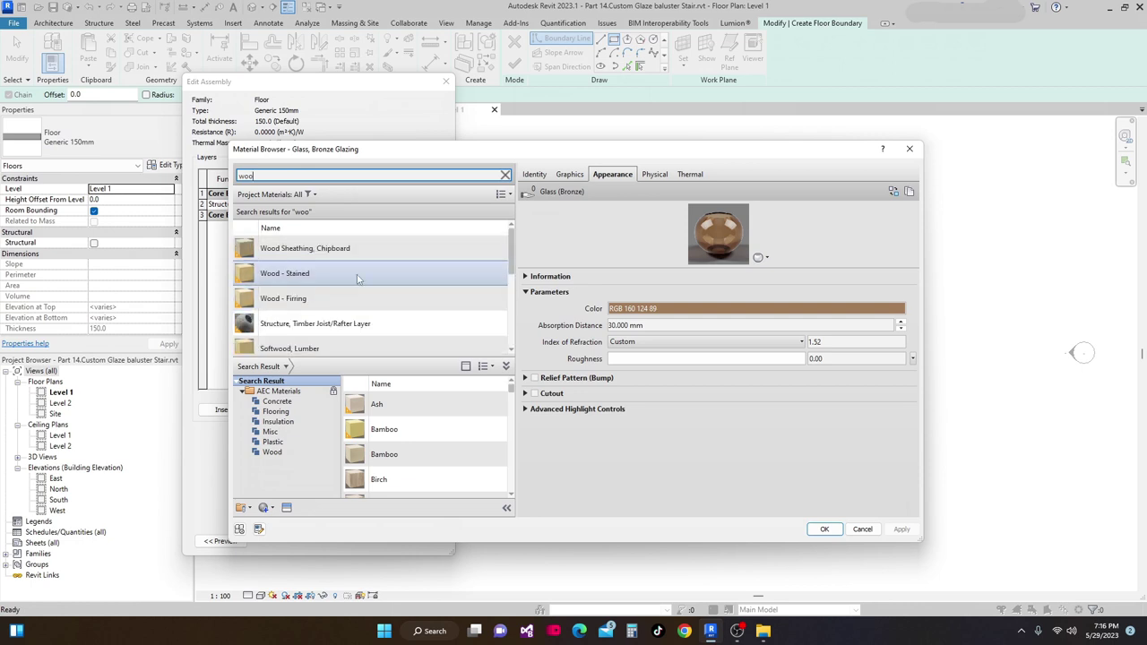
pyautogui.scroll(-5, 356, 279)
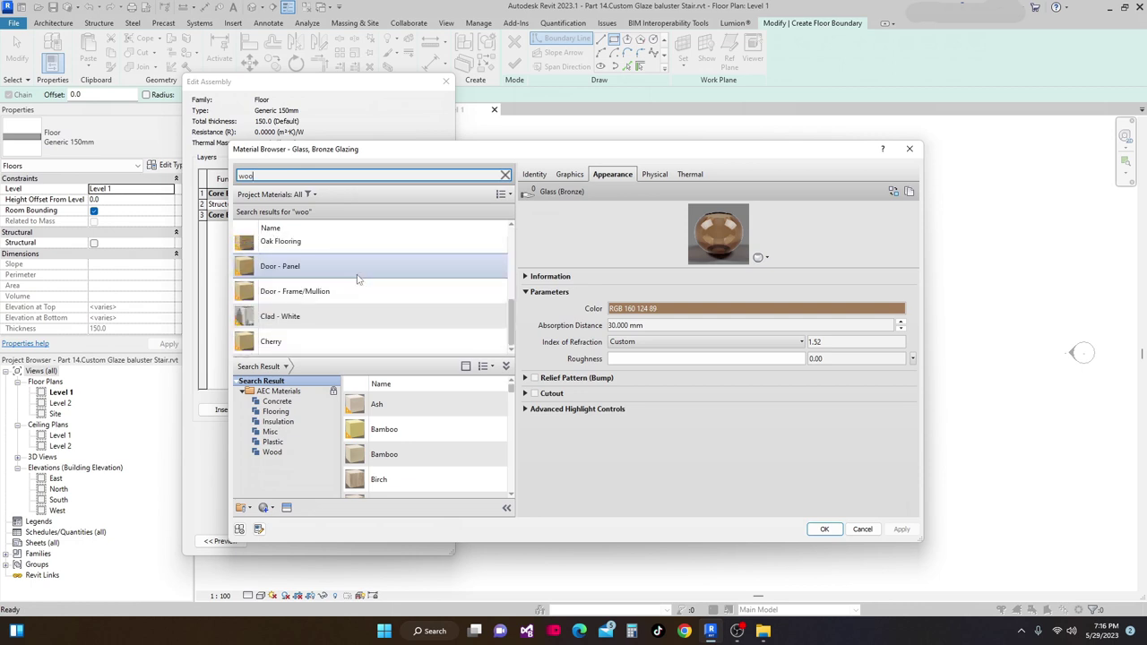
pyautogui.scroll(1, 357, 269)
pyautogui.click(287, 248)
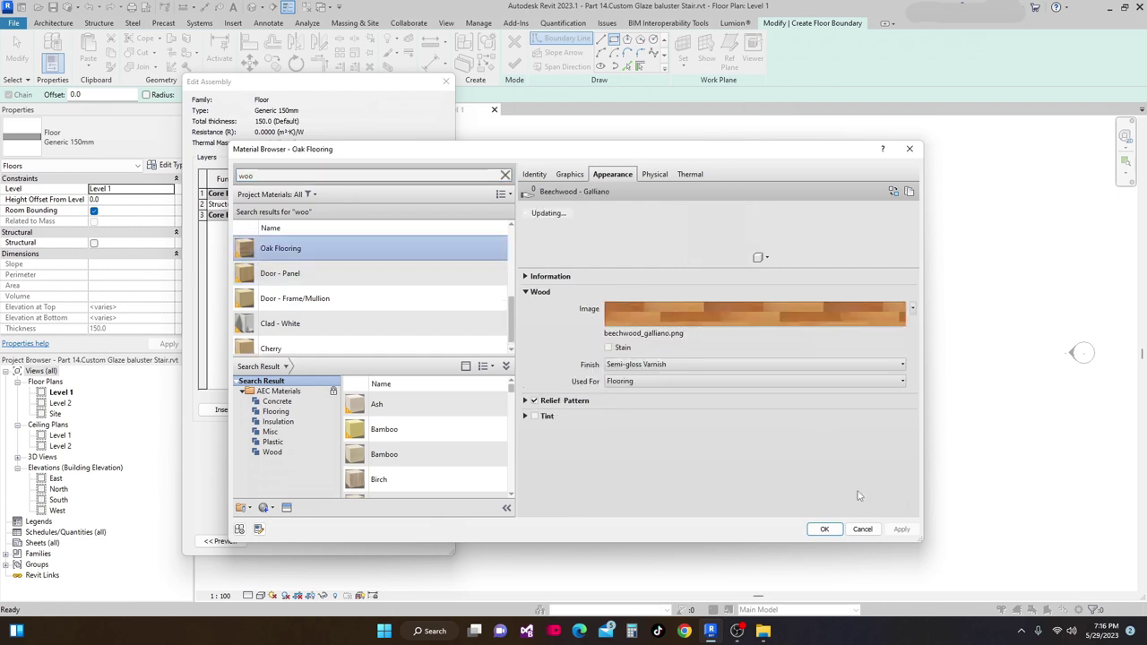
pyautogui.click(826, 530)
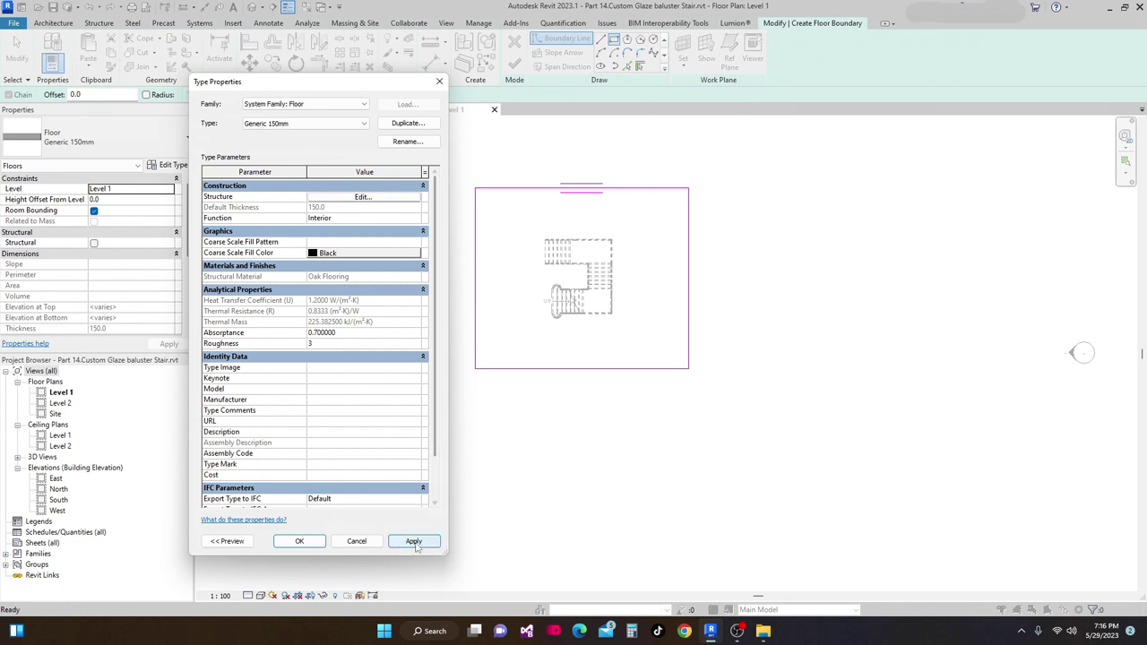
pyautogui.click(298, 536)
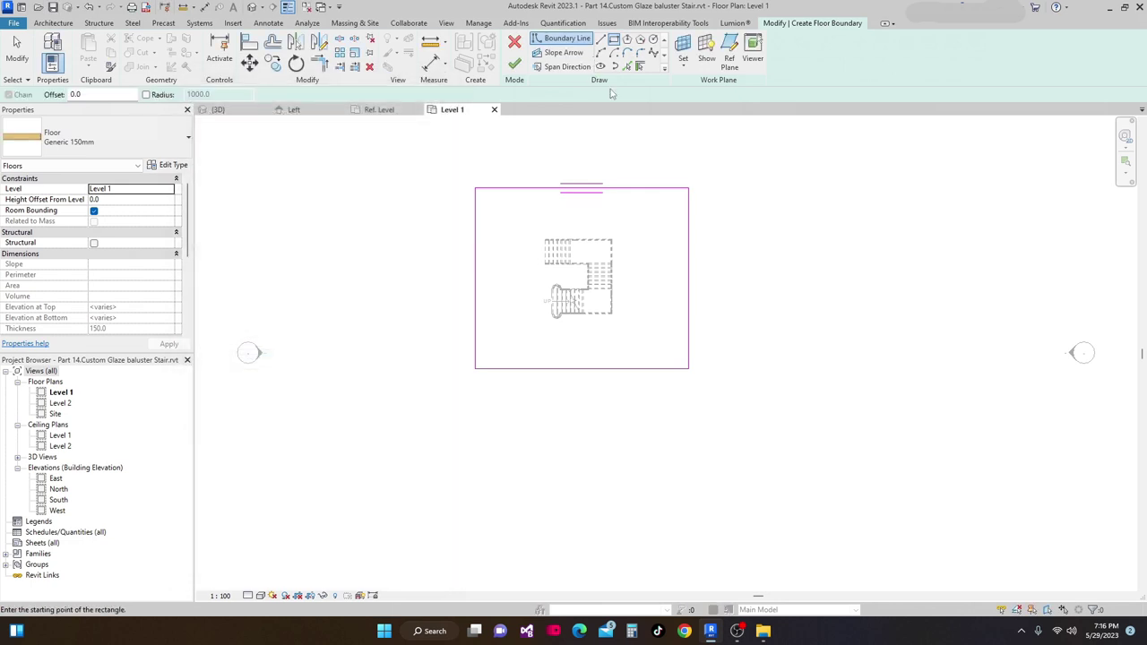
# Finish the oak floor slab and view it unselected in 3D.
pyautogui.click(516, 66)
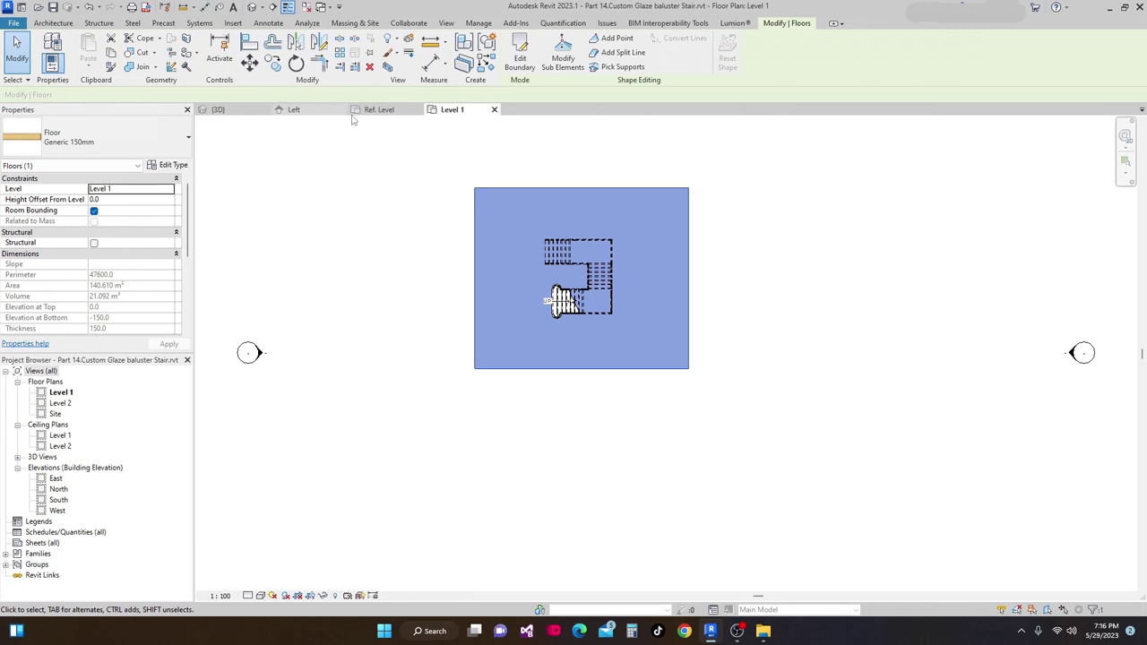
pyautogui.click(238, 116)
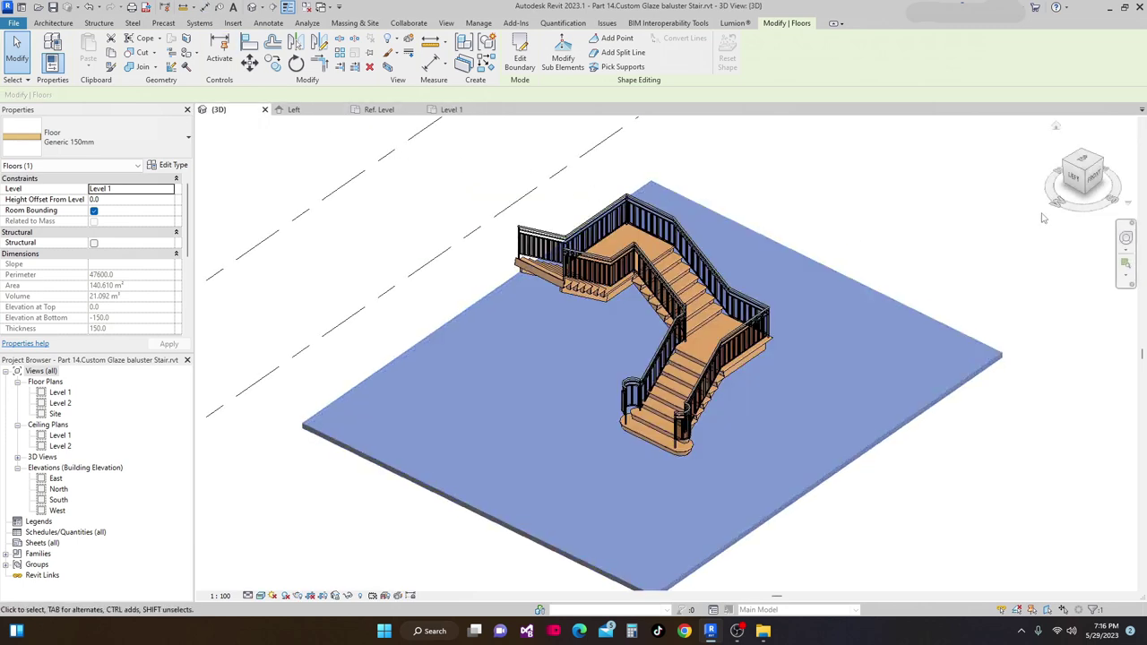
pyautogui.click(1042, 218)
# Orbit and zoom around the stair to inspect the glass railing panels and corner post.
pyautogui.scroll(1, 926, 256)
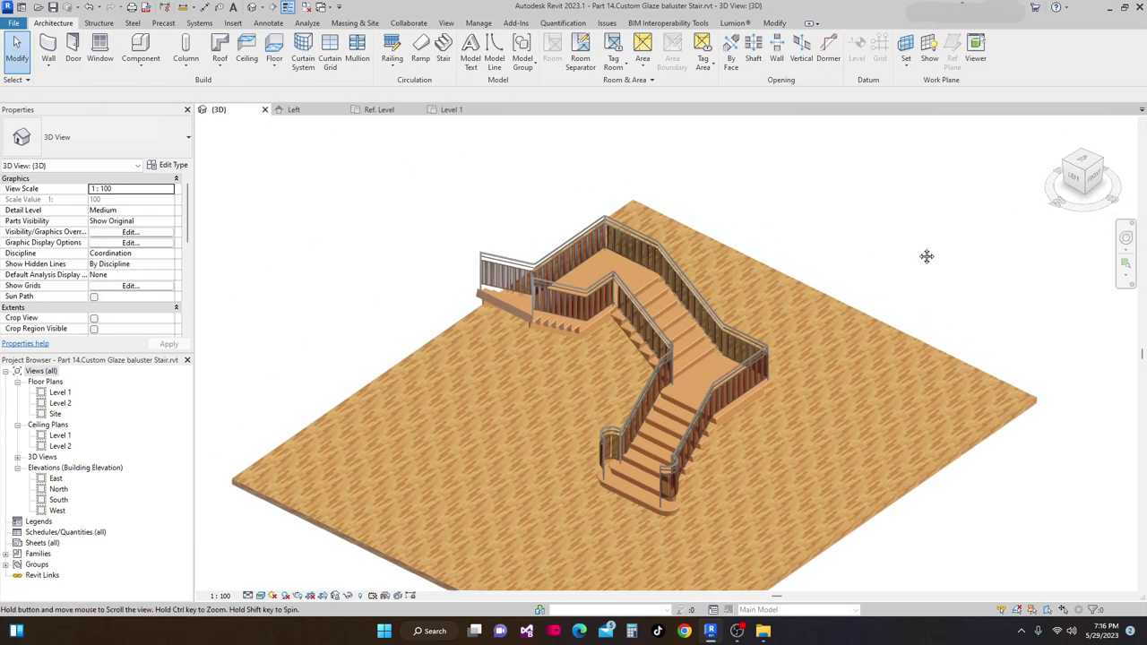
pyautogui.keyDown('shift'); pyautogui.moveTo(927, 256); pyautogui.dragTo(870, 232, button='middle'); pyautogui.keyUp('shift')
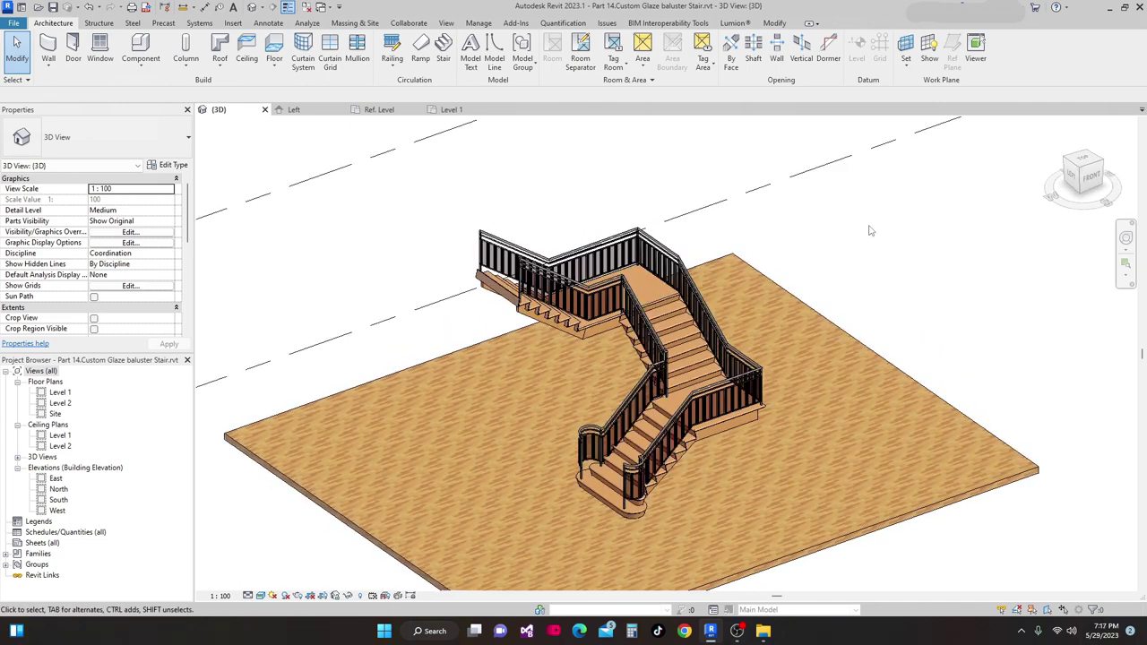
pyautogui.keyDown('shift'); pyautogui.moveTo(869, 232); pyautogui.dragTo(602, 358, button='middle'); pyautogui.keyUp('shift')
pyautogui.scroll(5, 601, 359)
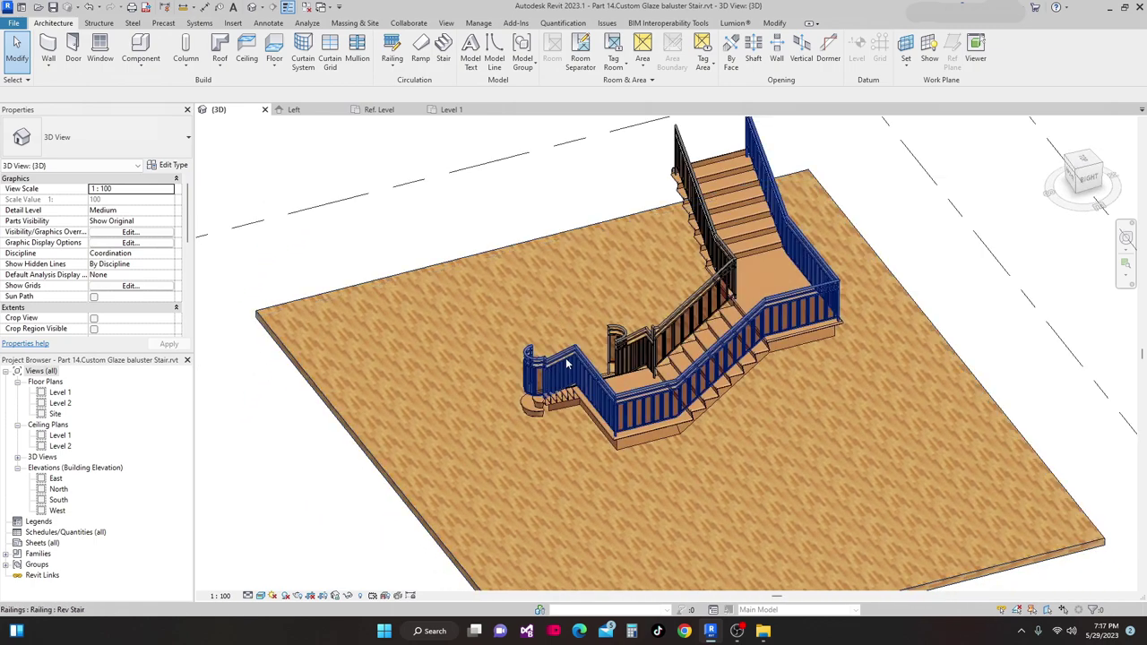
pyautogui.scroll(4, 565, 360)
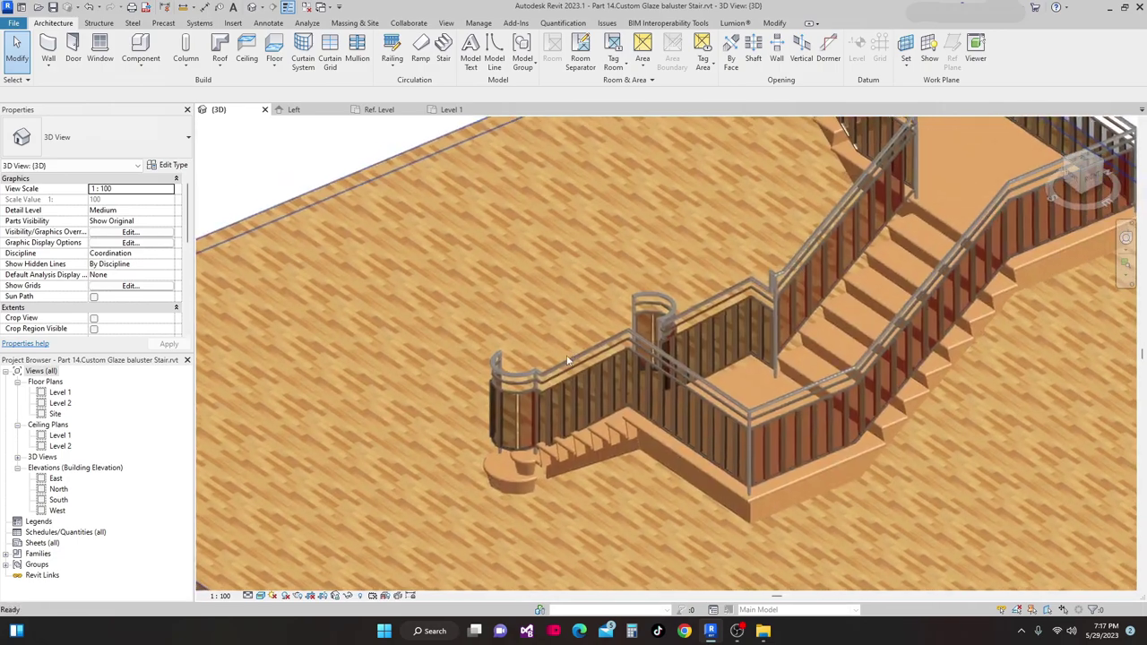
pyautogui.keyDown('shift'); pyautogui.moveTo(568, 361); pyautogui.dragTo(535, 405, button='middle'); pyautogui.keyUp('shift')
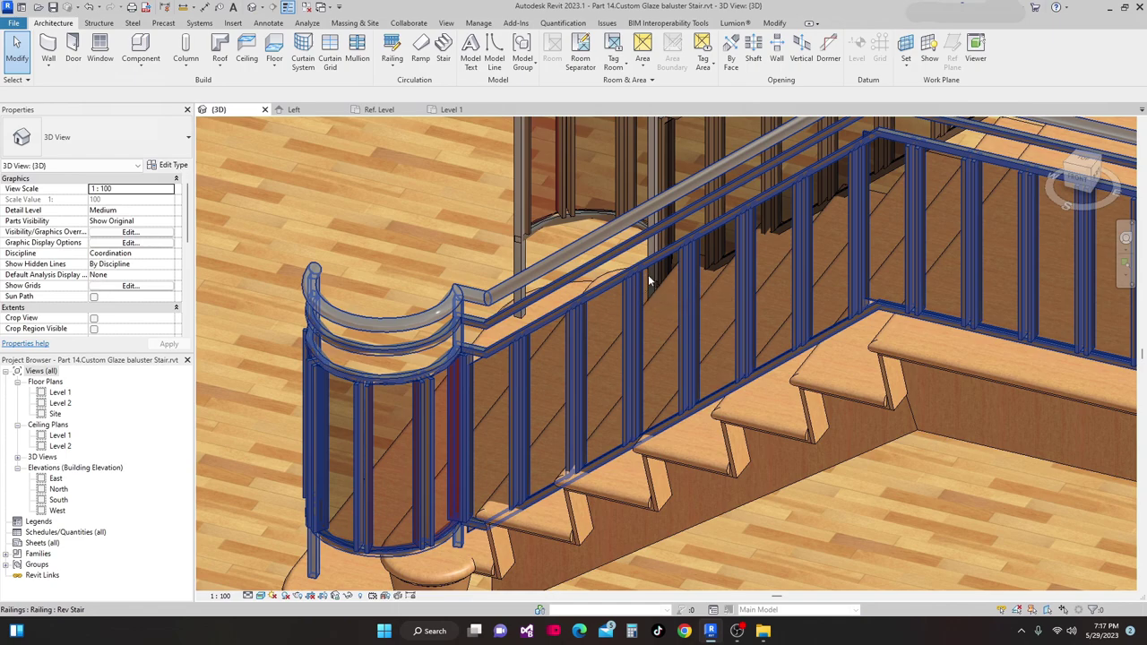
pyautogui.keyDown('shift'); pyautogui.moveTo(724, 315); pyautogui.dragTo(666, 311, button='middle'); pyautogui.keyUp('shift')
pyautogui.keyDown('shift'); pyautogui.moveTo(651, 259); pyautogui.dragTo(703, 428, button='middle'); pyautogui.keyUp('shift')
pyautogui.scroll(-5, 574, 279)
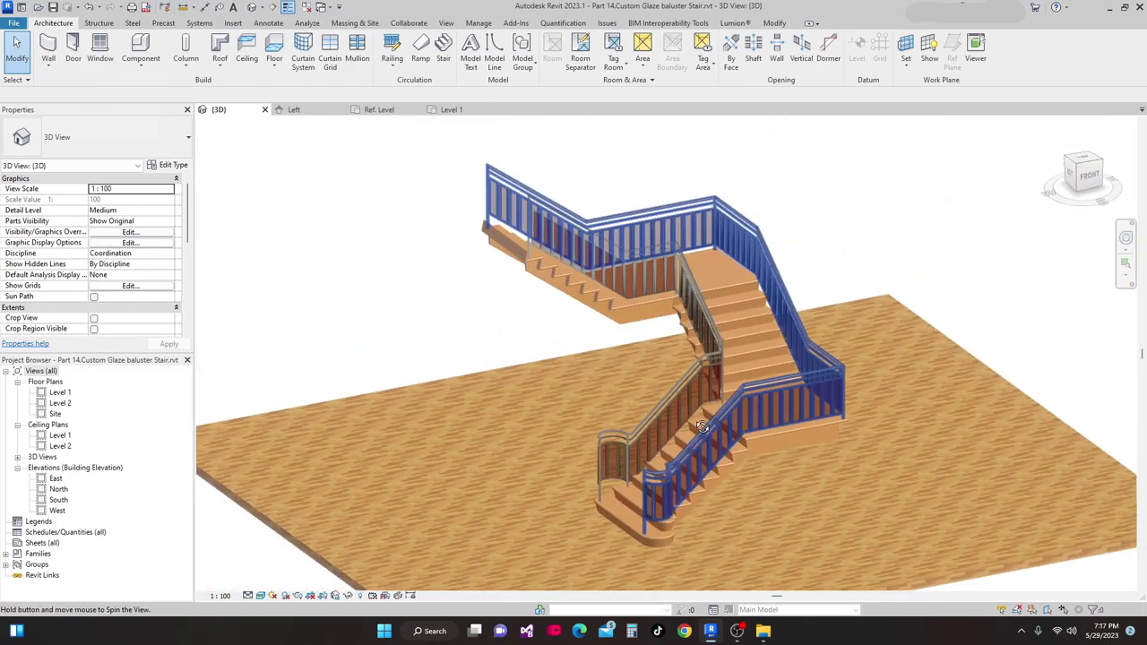